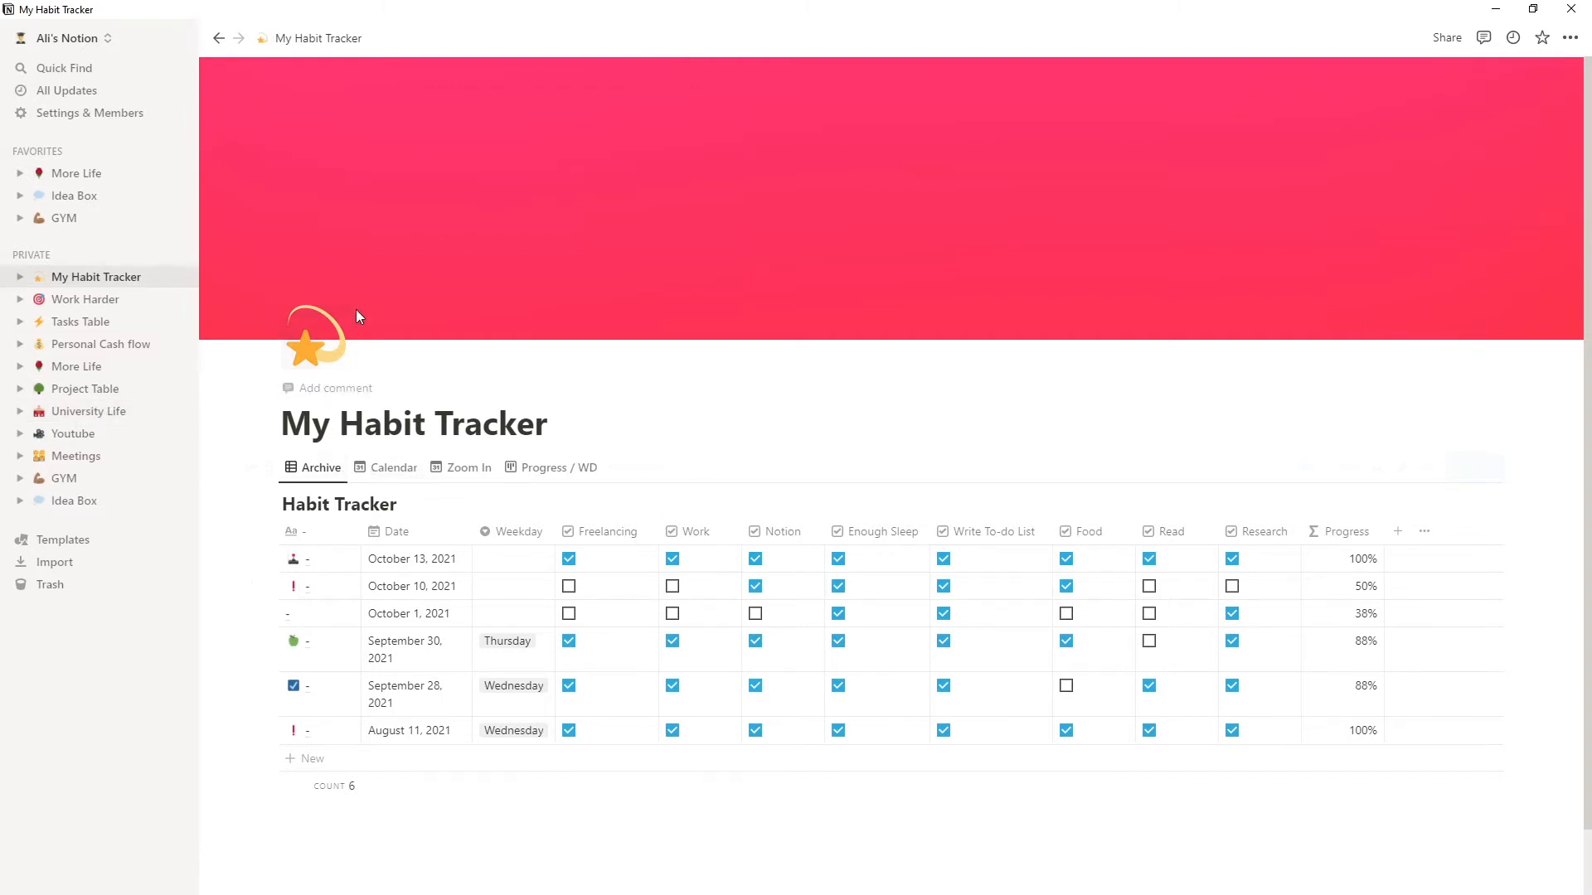
Step: Look through the page icon picker and the Gallery, Unsplash and Upload sources for the page cover without changing either
{"action": "left_click", "coordinate": [323, 325]}
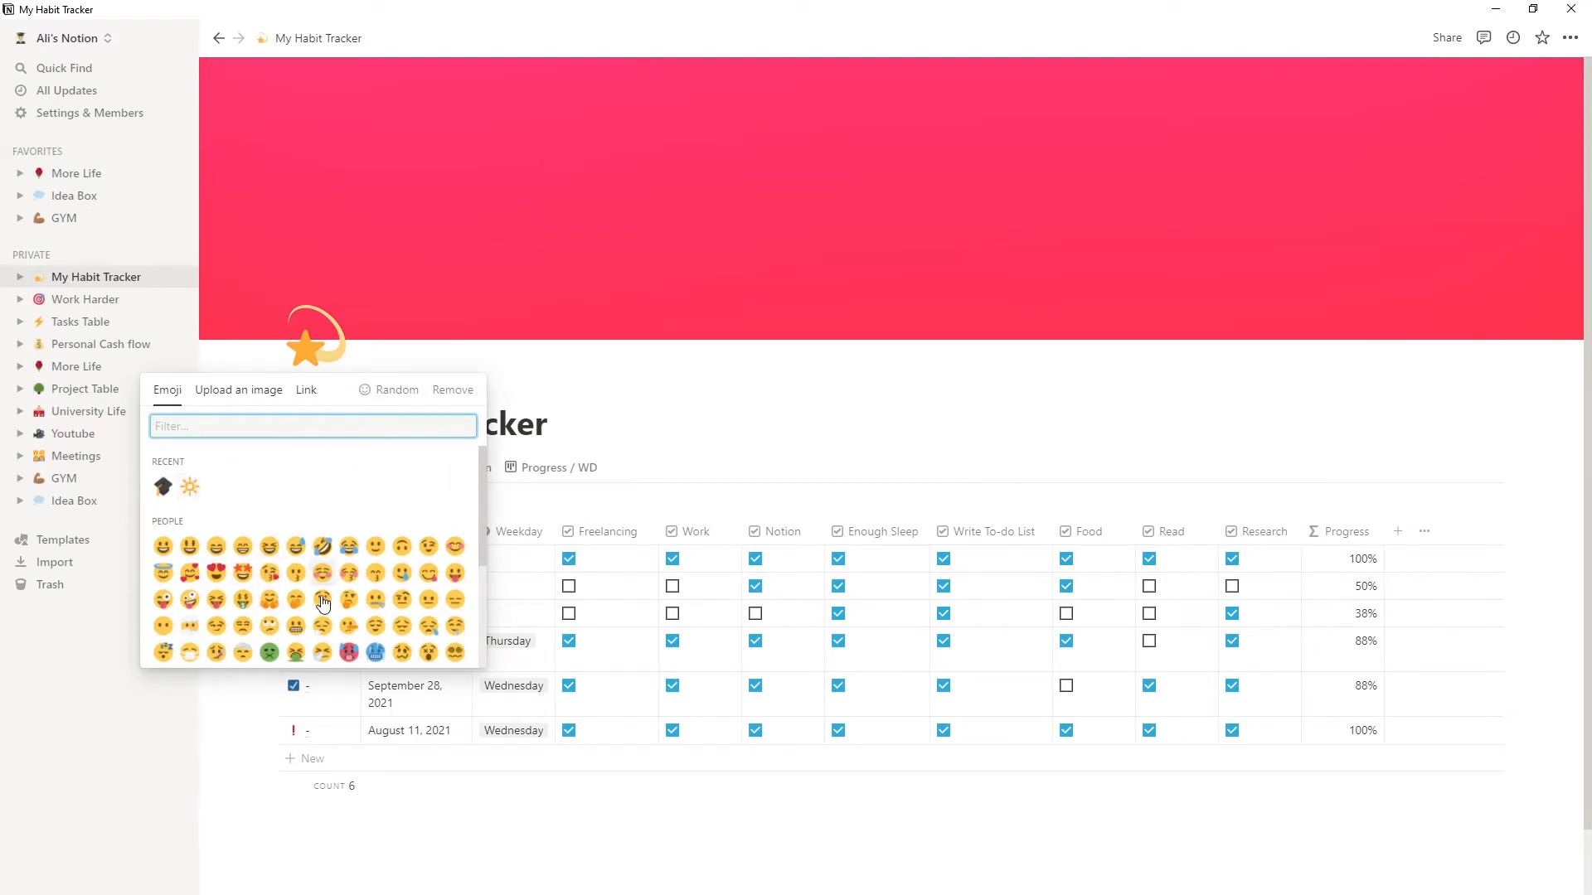
{"action": "left_click", "coordinate": [739, 414]}
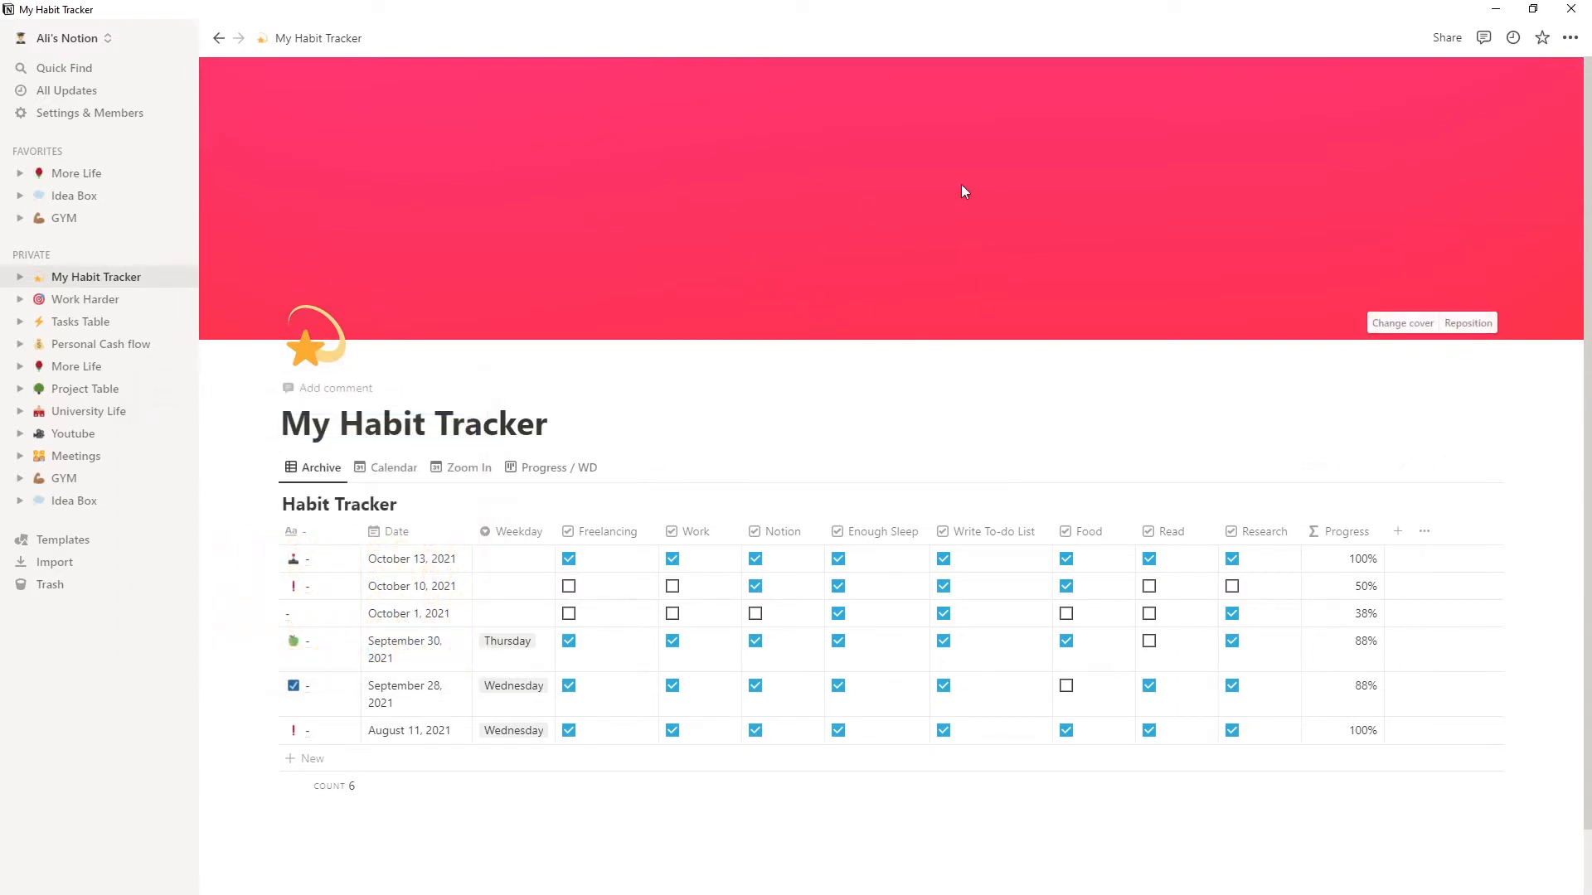
{"action": "left_click", "coordinate": [1378, 322]}
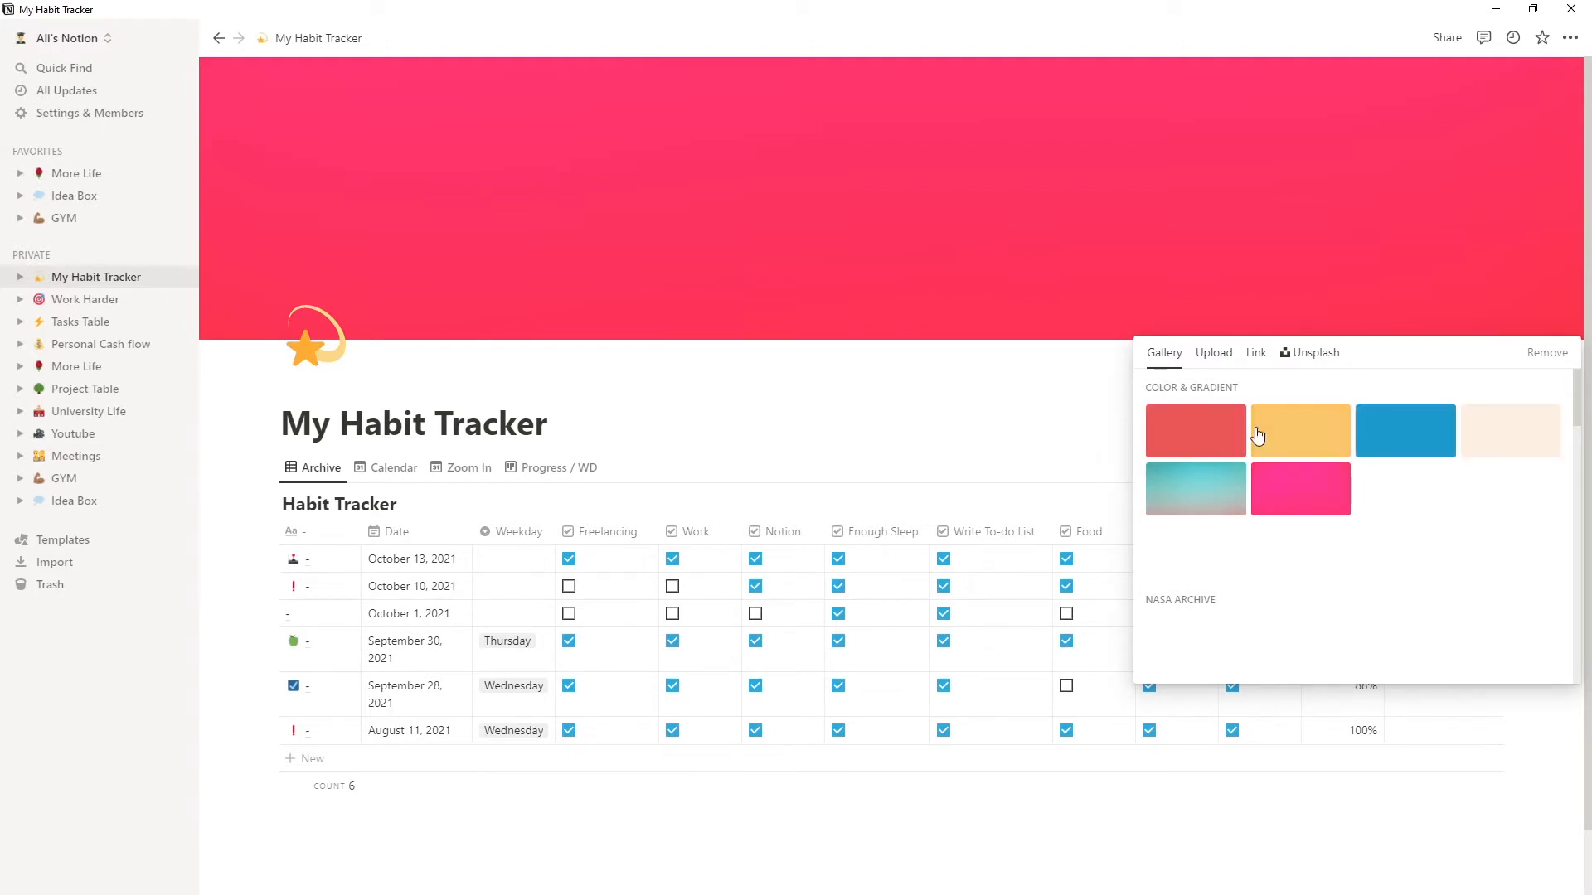
{"action": "left_click", "coordinate": [1309, 355]}
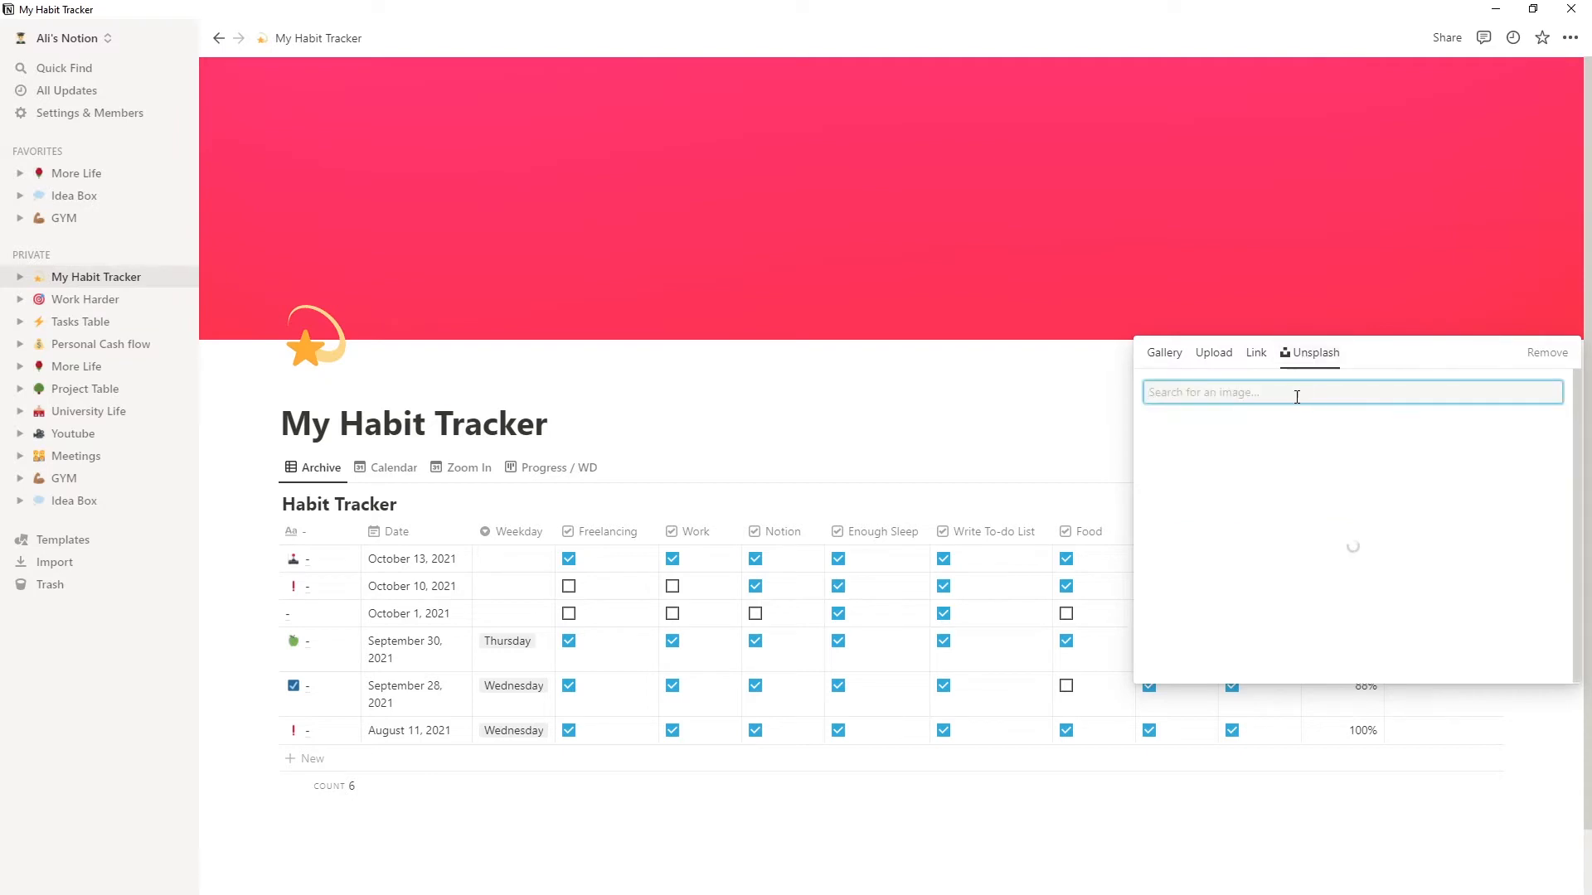
{"action": "left_click", "coordinate": [1222, 366]}
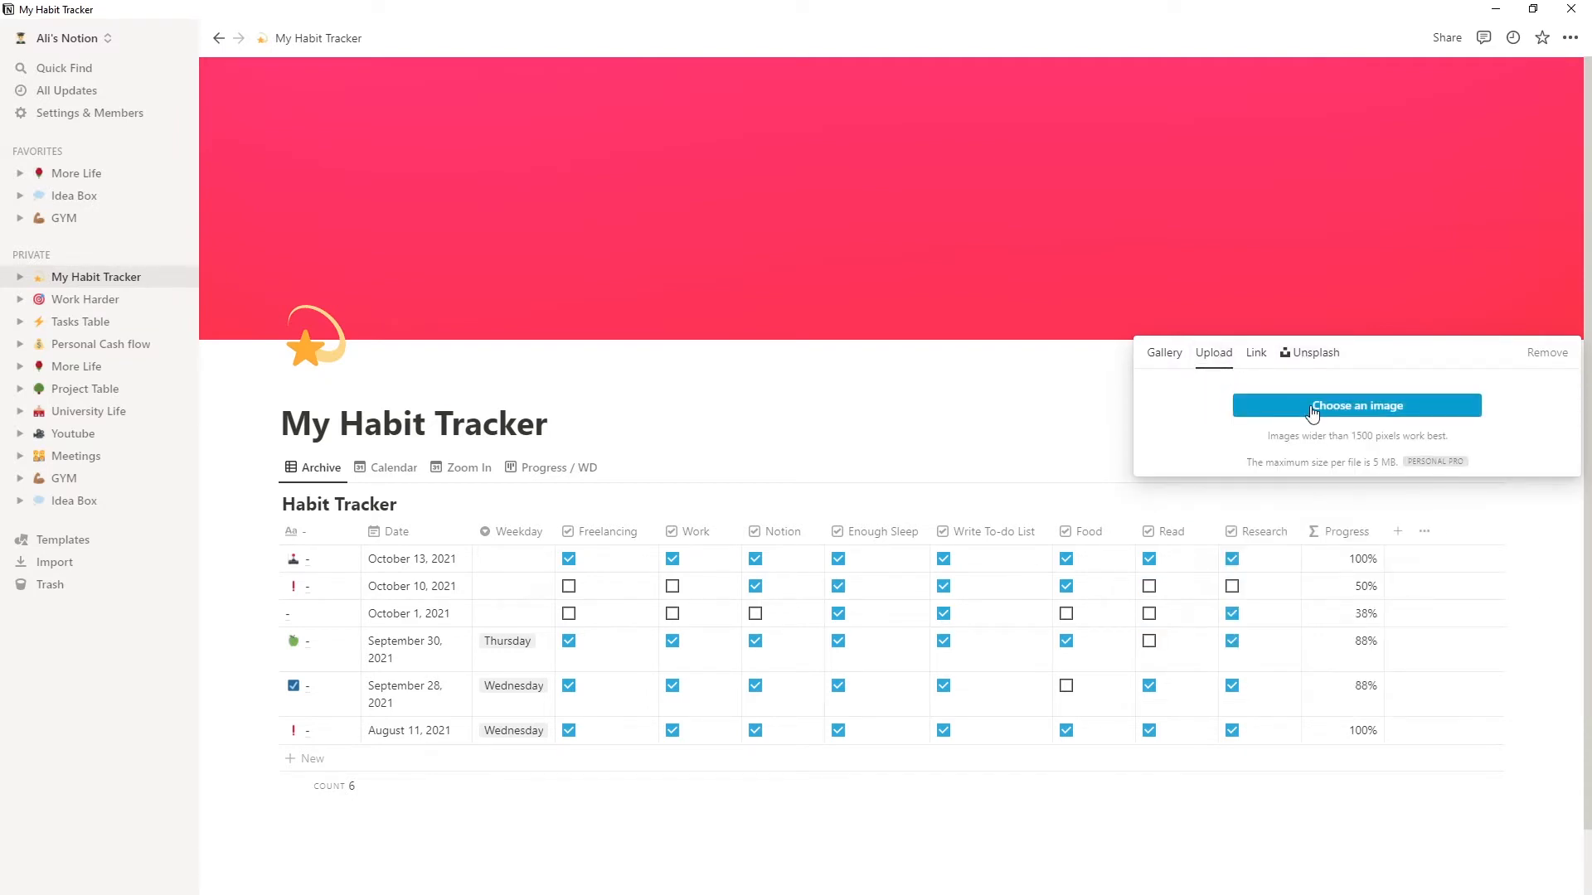
{"action": "left_click", "coordinate": [1025, 404]}
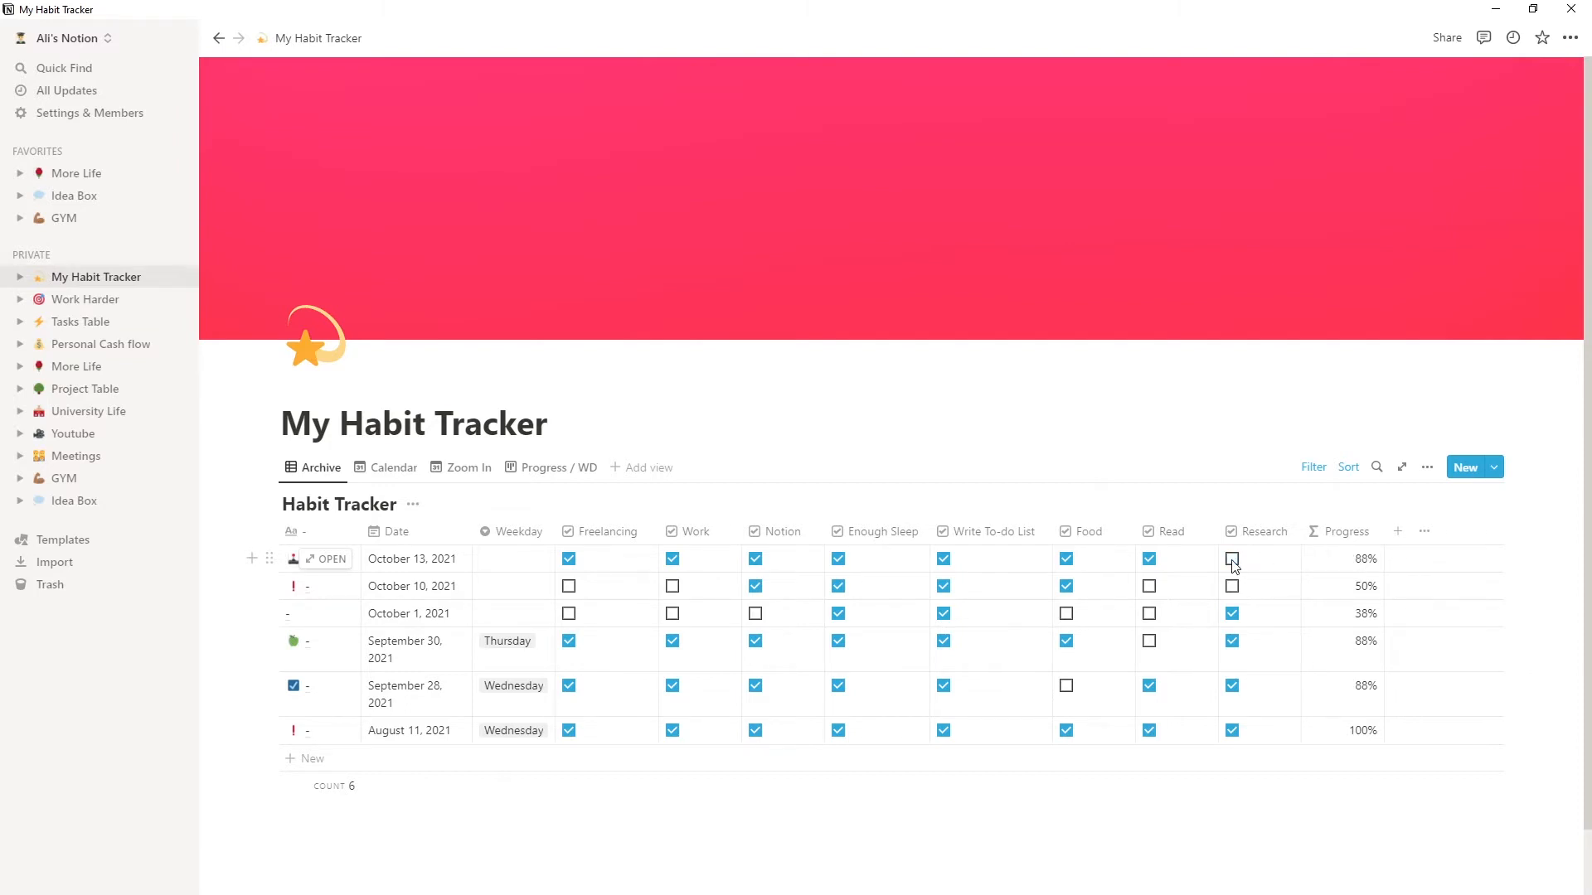
Step: Toggle Read off and back on for the October 13, 2021 entry, and inspect the Progress formula
{"action": "left_click", "coordinate": [1149, 565]}
{"action": "left_click", "coordinate": [1150, 566]}
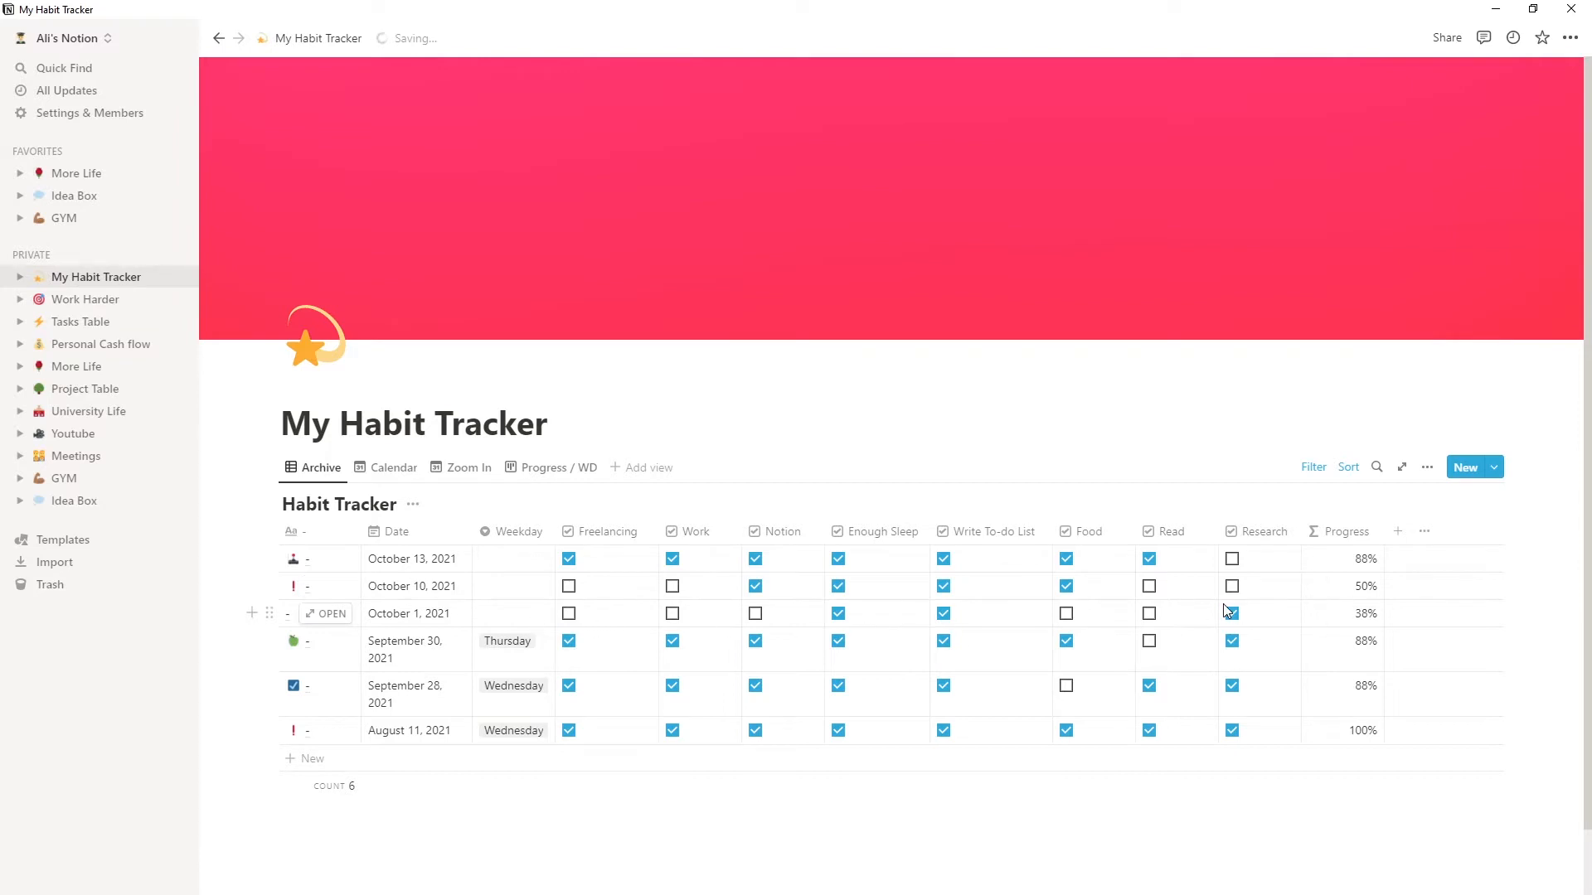
{"action": "left_click", "coordinate": [1369, 657]}
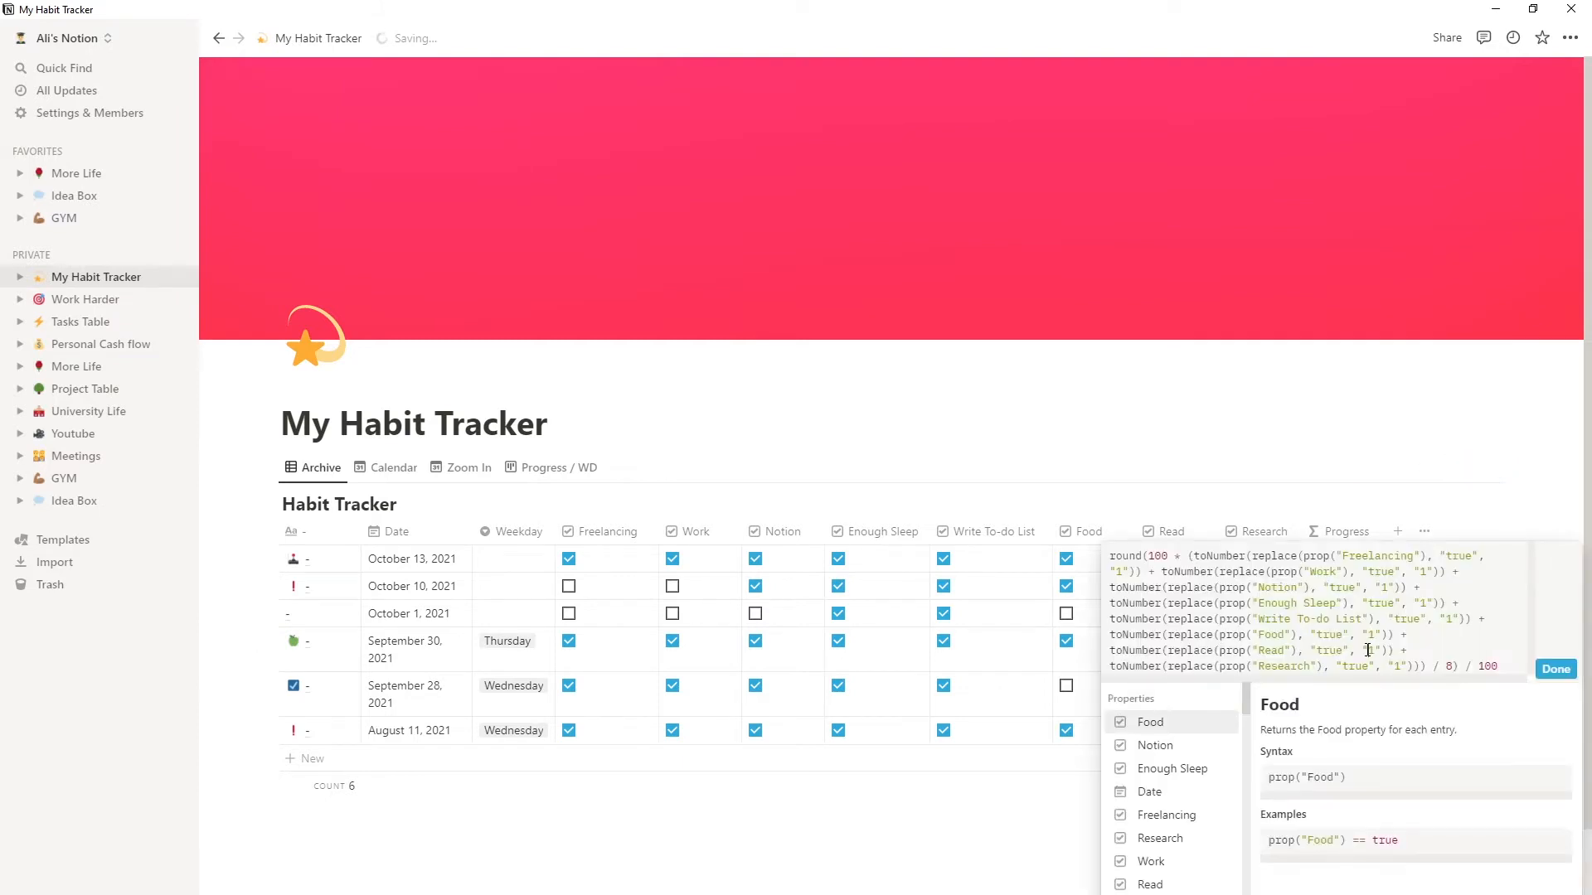
{"action": "left_click", "coordinate": [1048, 812]}
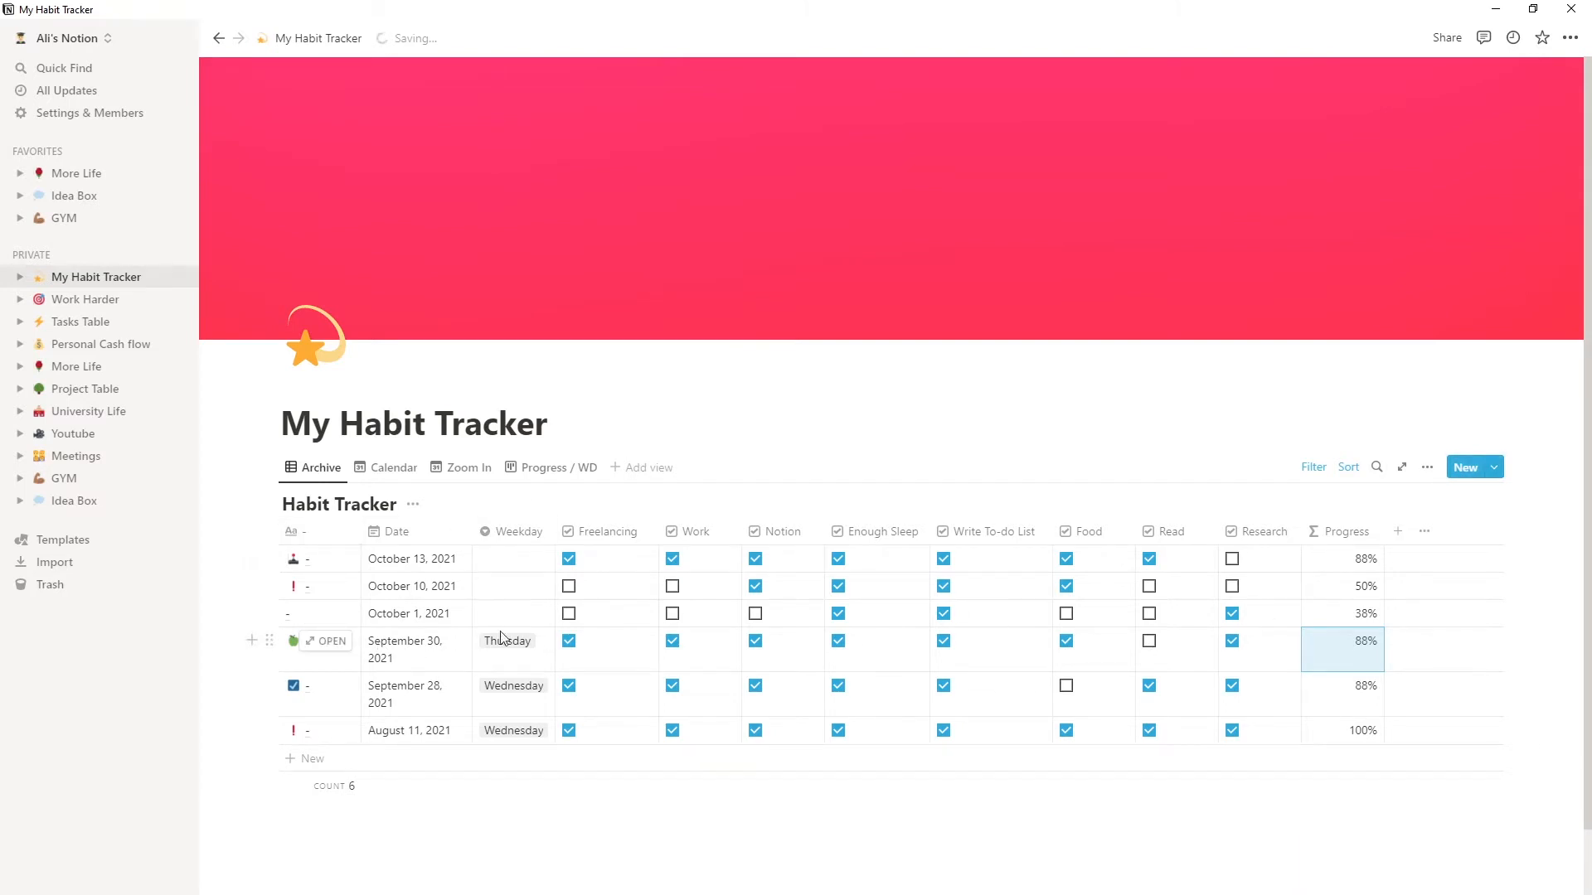
{"action": "left_click", "coordinate": [1277, 862]}
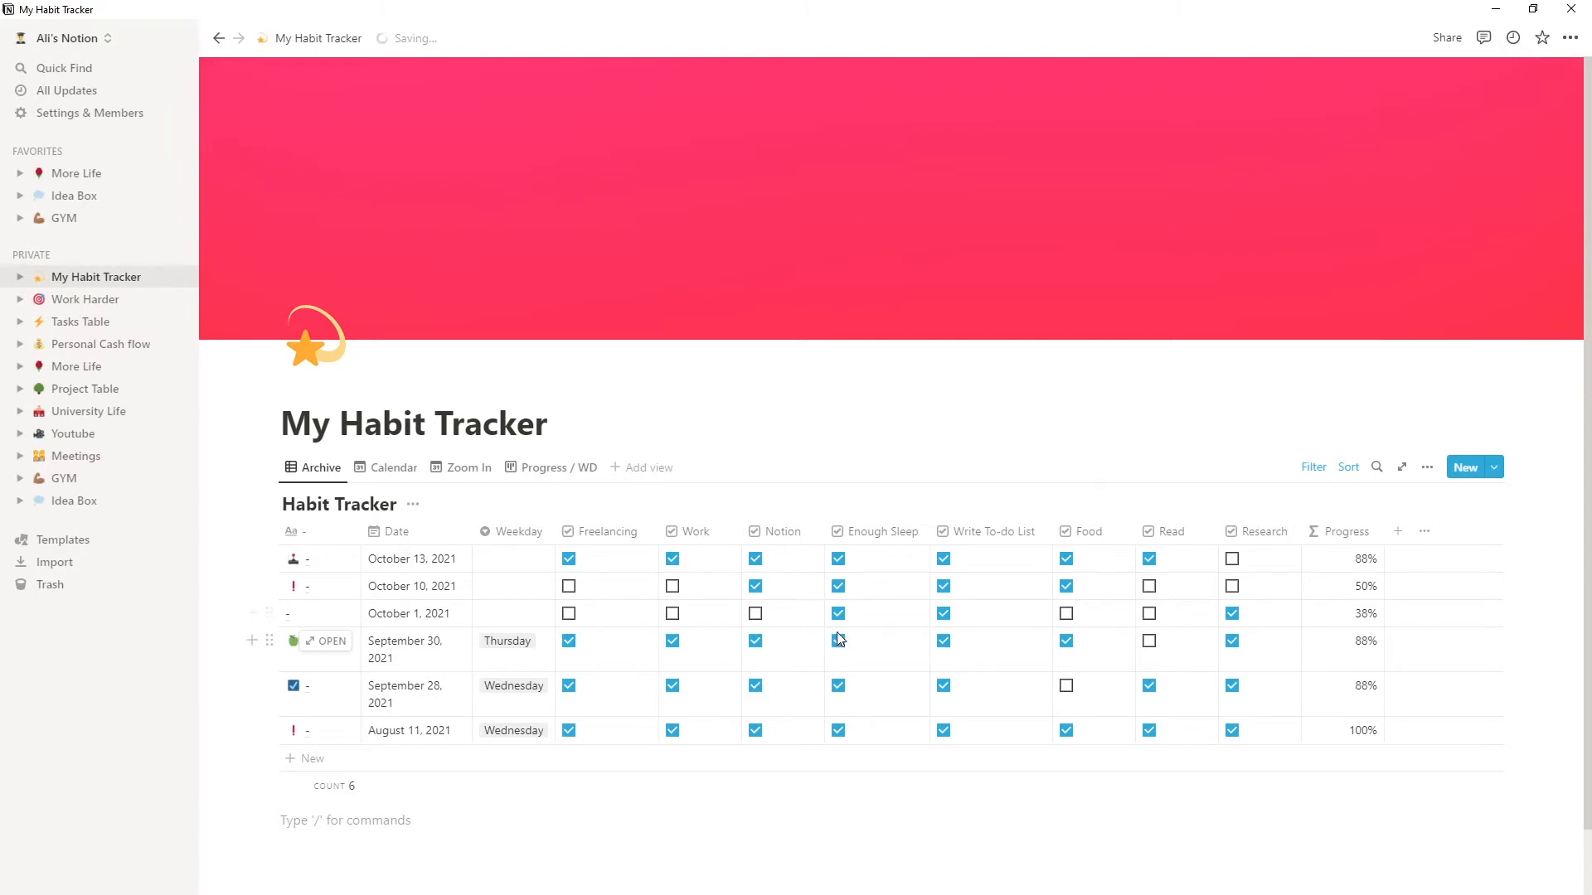
Step: Apply the Weak (25-40) template to the October 1, 2021 habit entry and check its page
{"action": "left_click", "coordinate": [287, 624]}
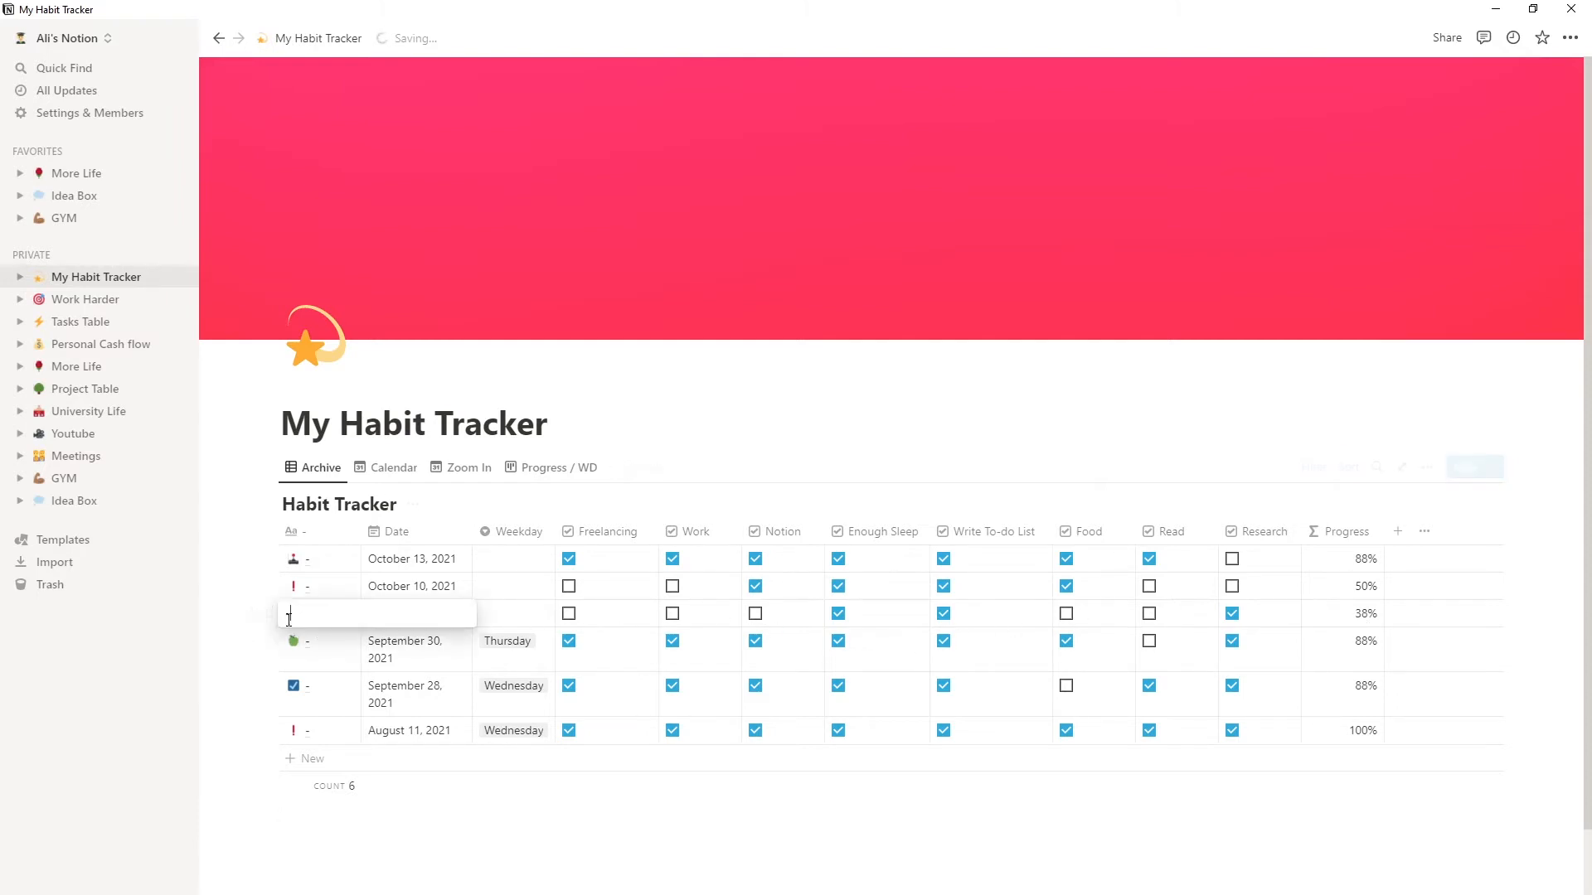
{"action": "key", "text": "Escape"}
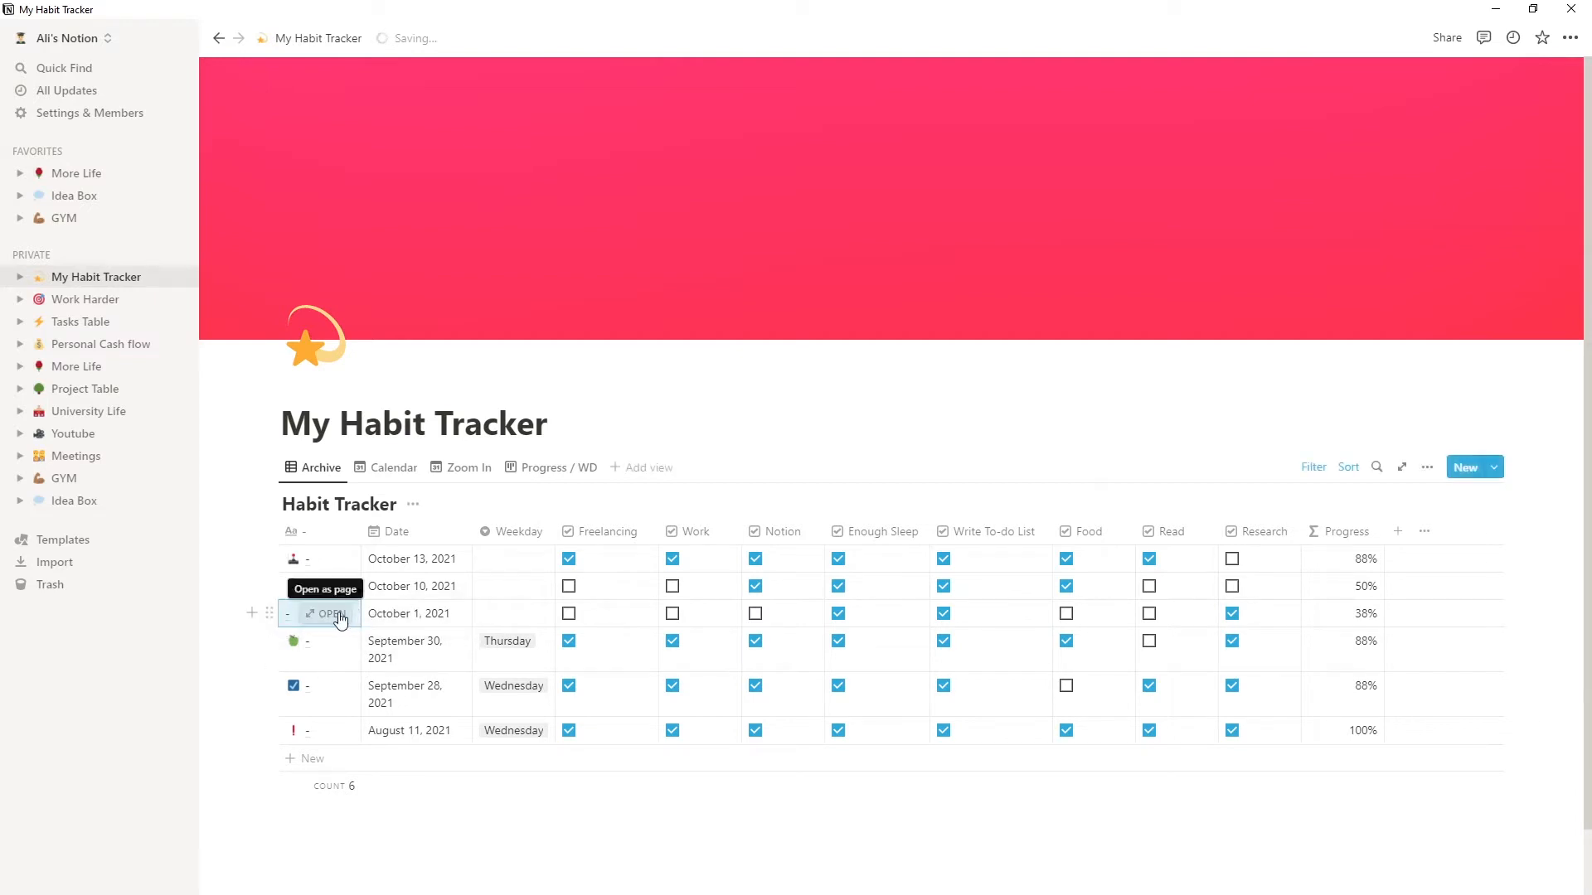
{"action": "left_click", "coordinate": [338, 614]}
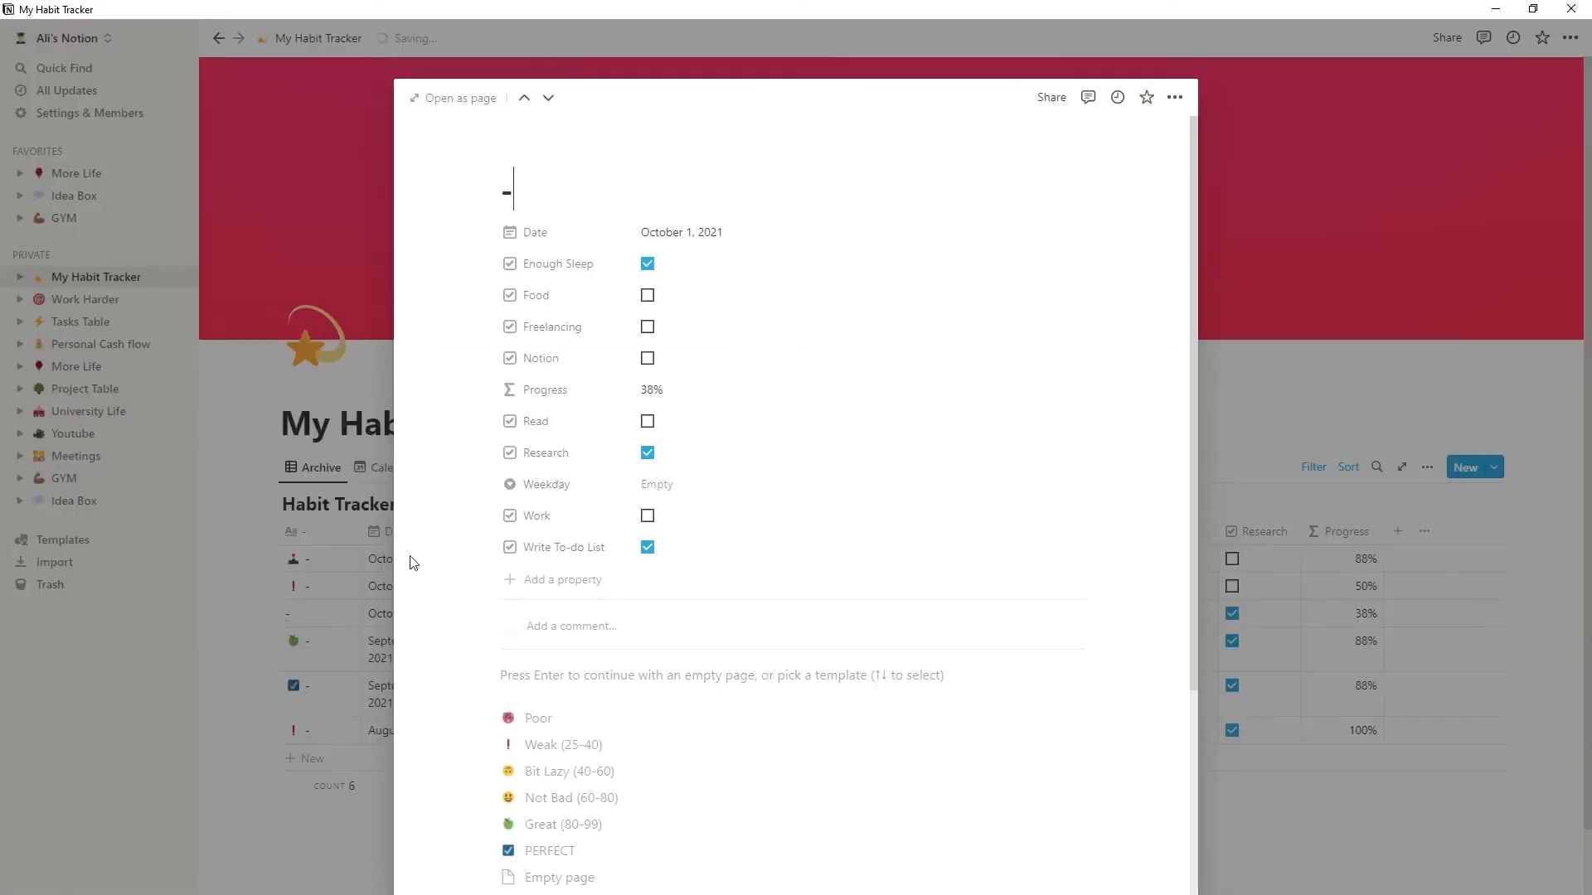
{"action": "left_click", "coordinate": [552, 746]}
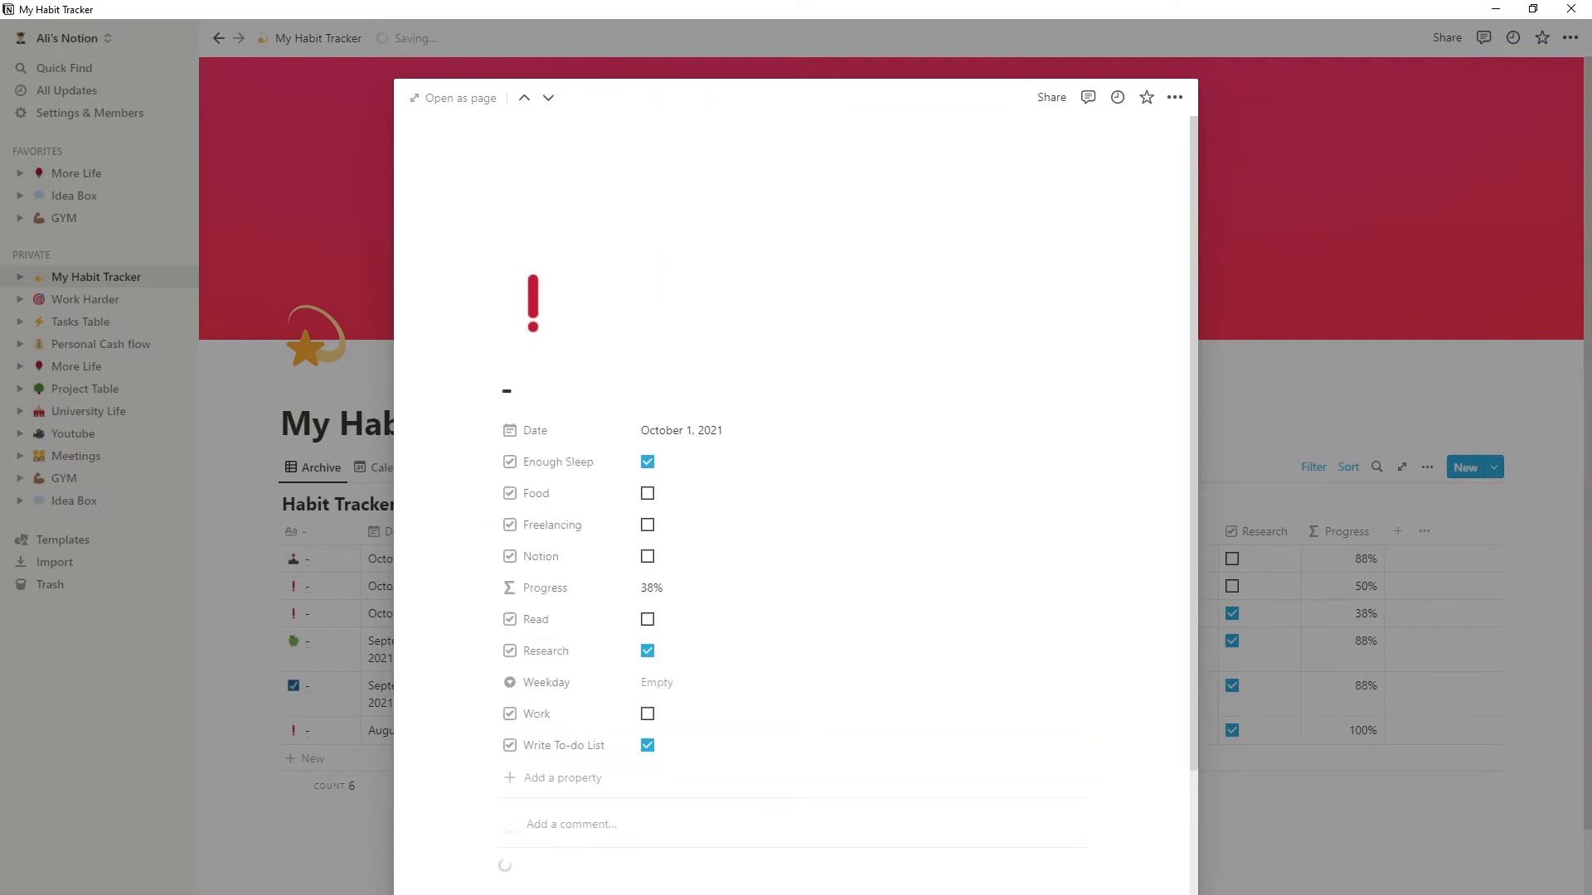
{"action": "left_click", "coordinate": [332, 740]}
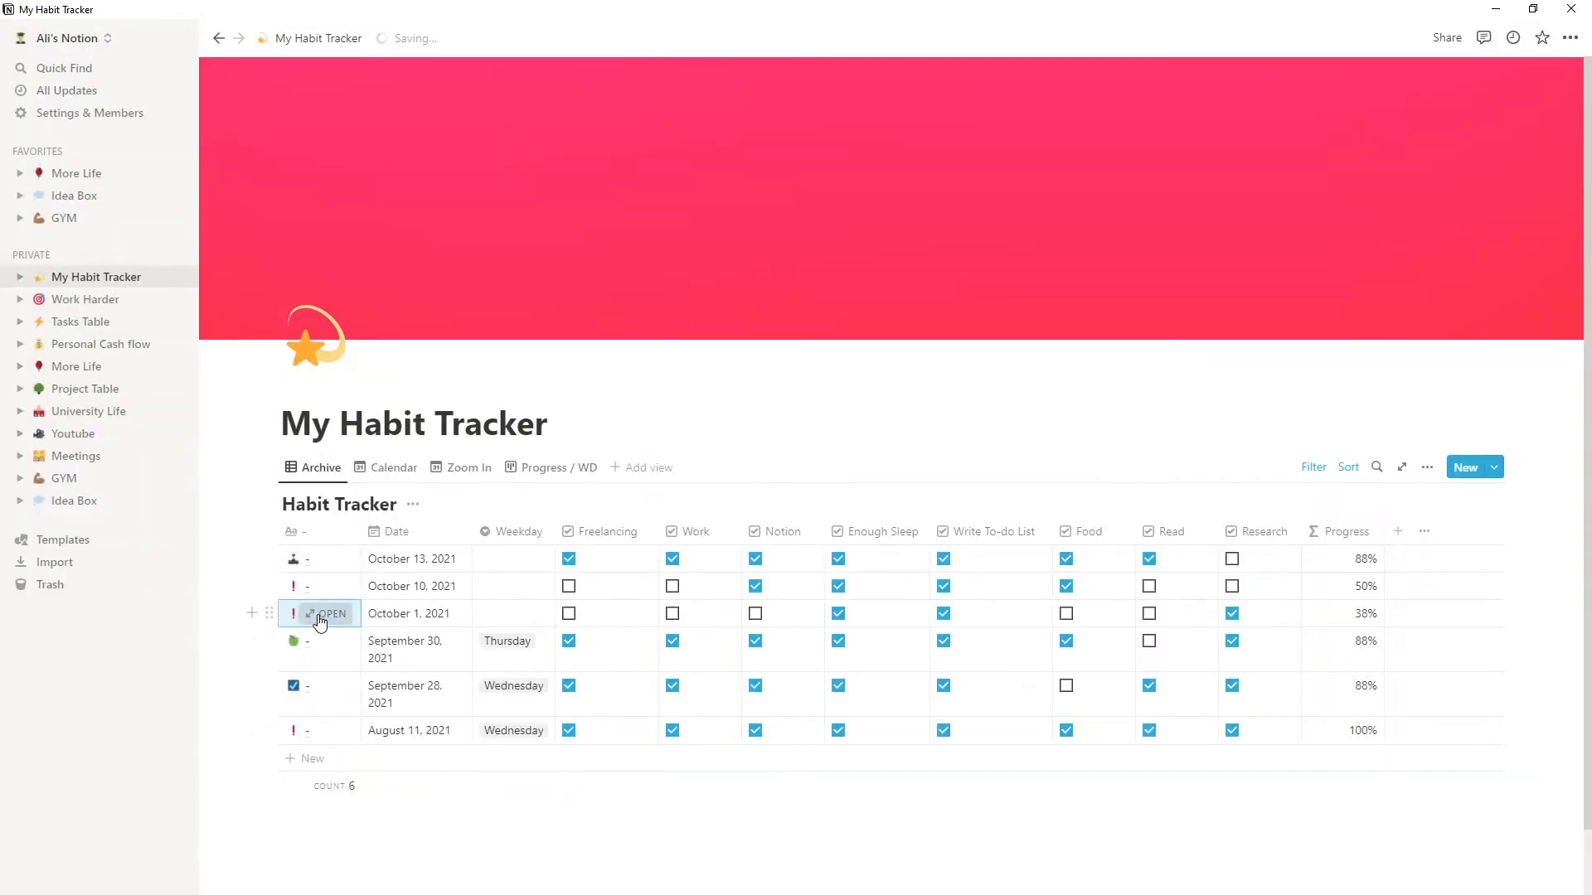
{"action": "left_click", "coordinate": [326, 614]}
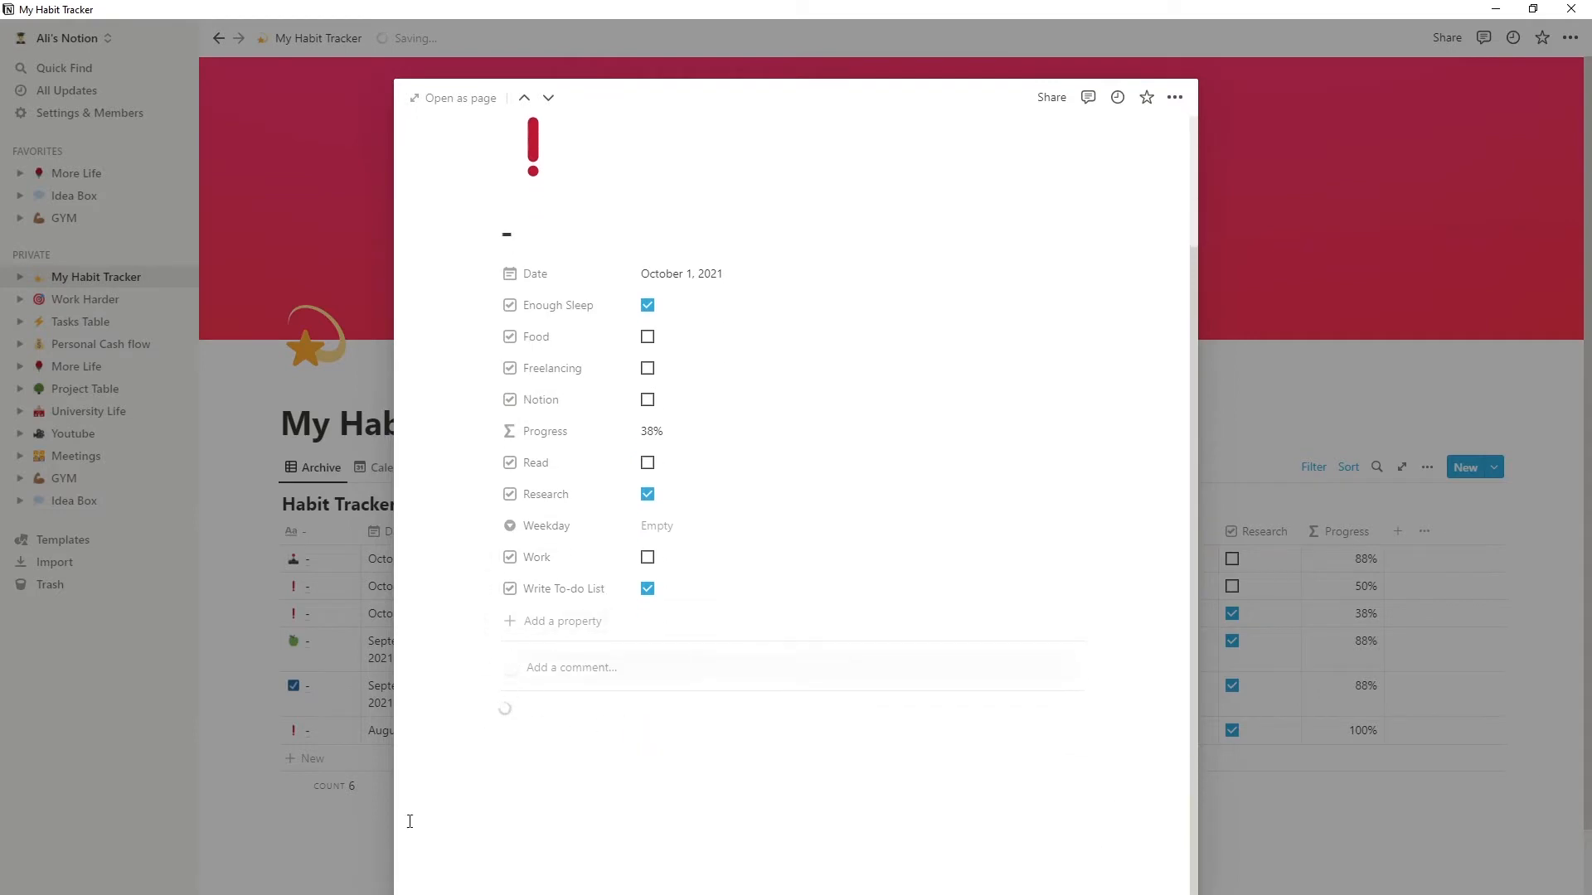
{"action": "left_click", "coordinate": [340, 813]}
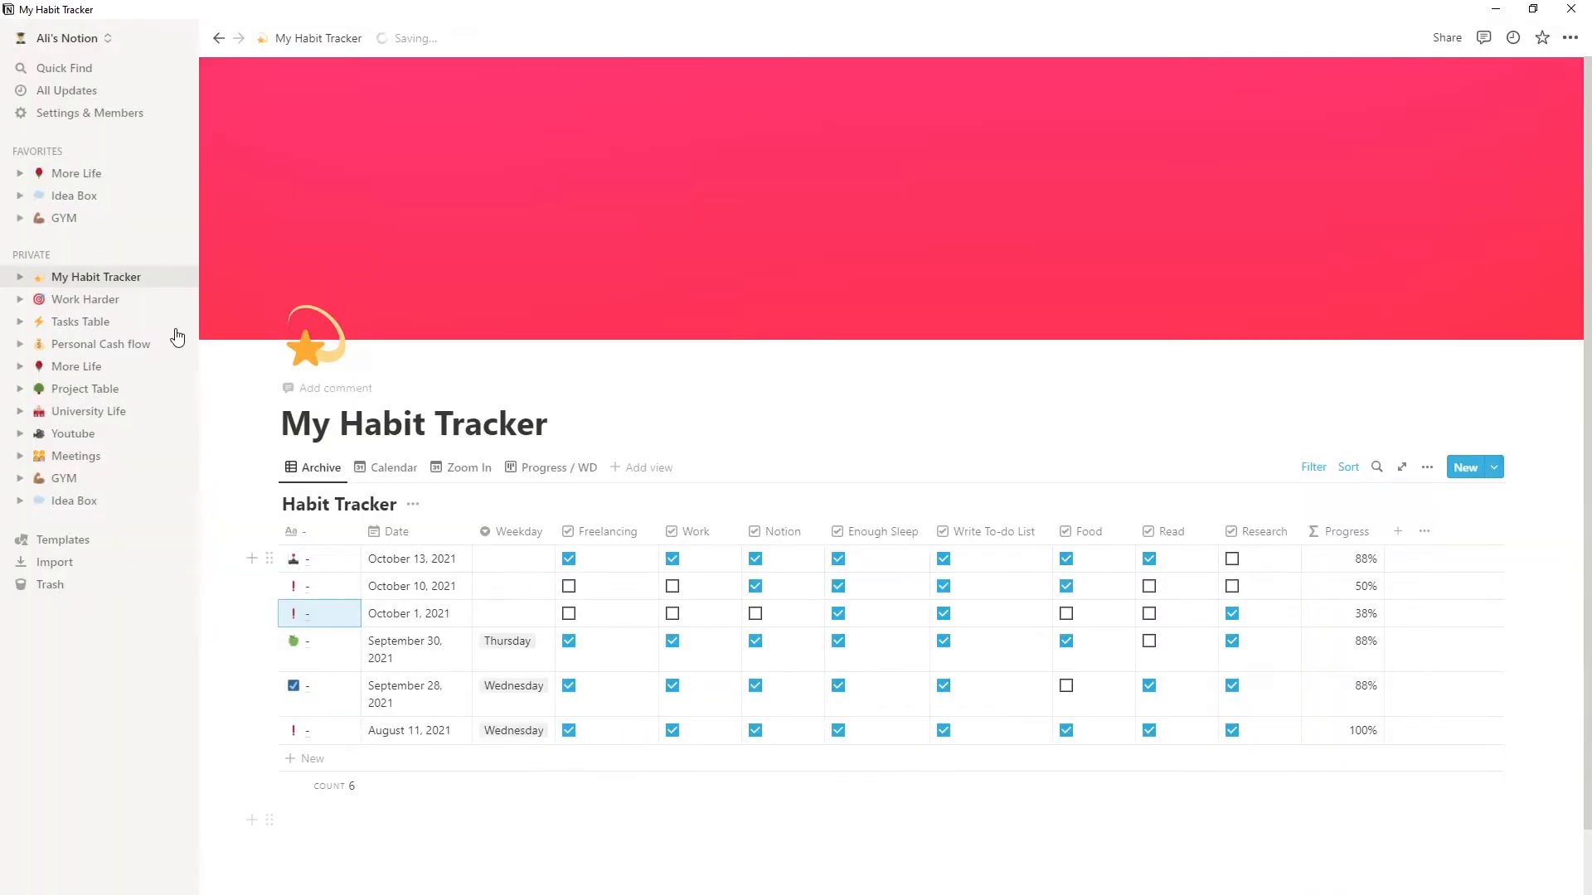
Step: View the Work Harder and Tasks Table pages, ending on Work Harder
{"action": "left_click", "coordinate": [107, 305]}
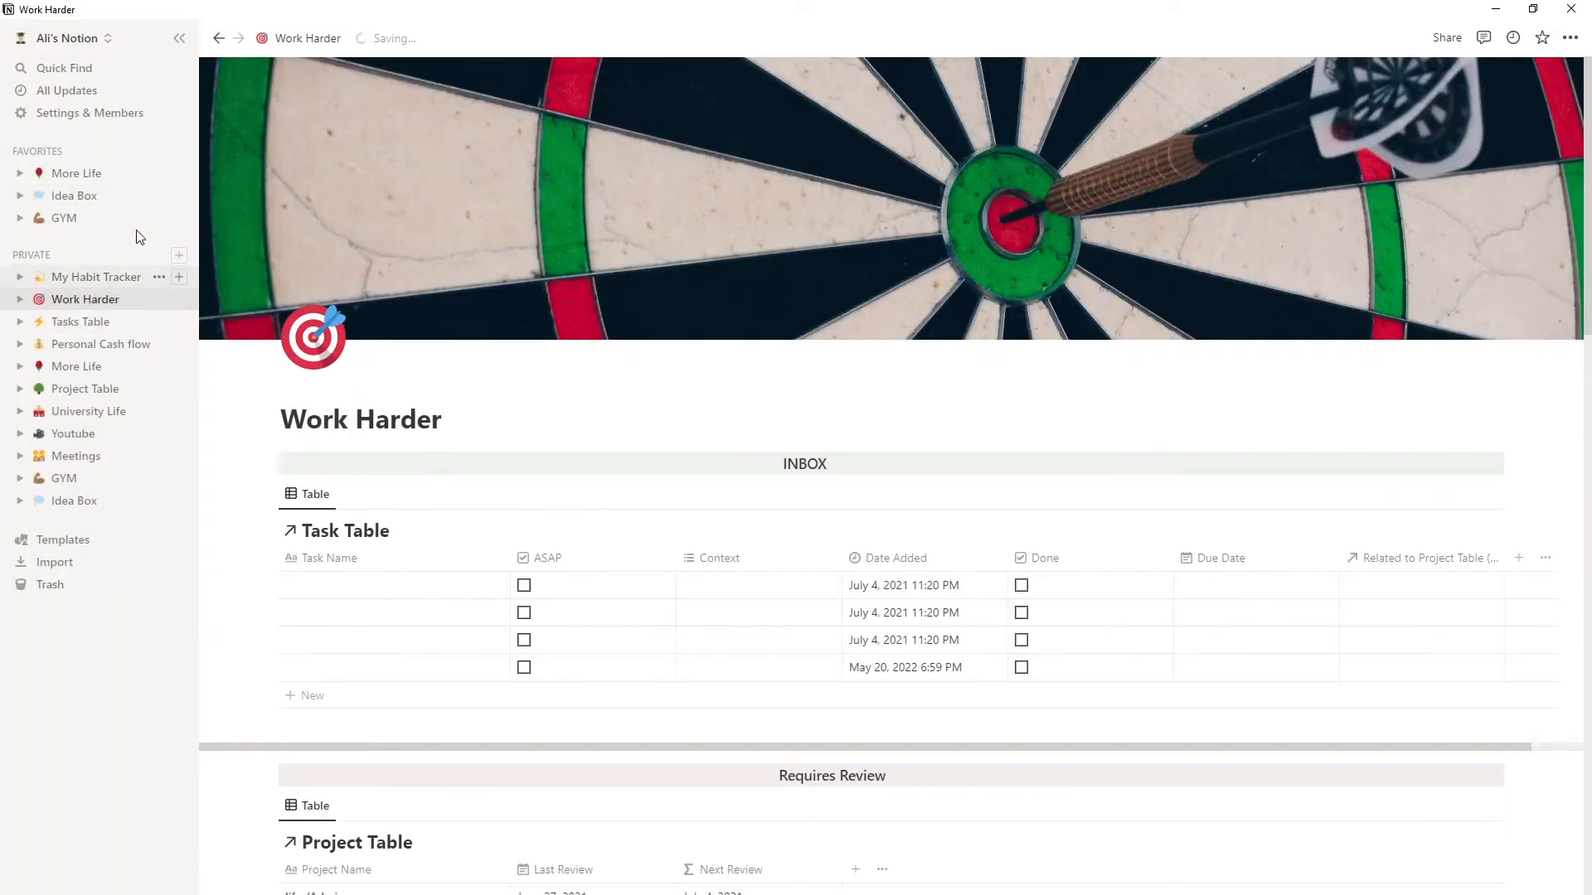
{"action": "left_click", "coordinate": [77, 327]}
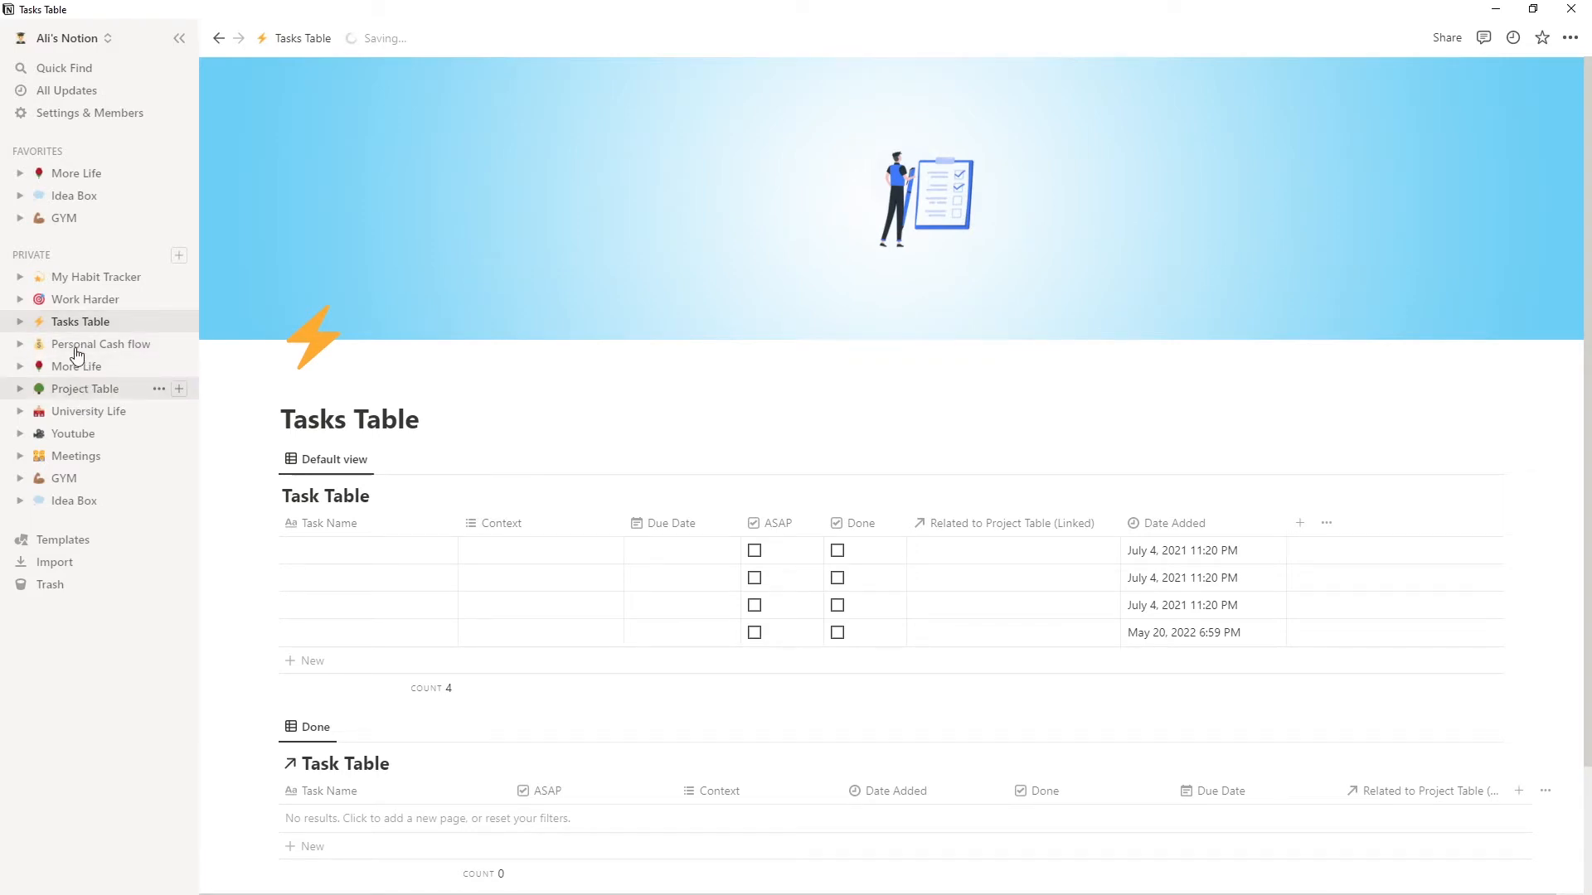
{"action": "left_click", "coordinate": [91, 300]}
Step: On the Tasks Table page, name the first task "should attend online class"
{"action": "left_click", "coordinate": [89, 321]}
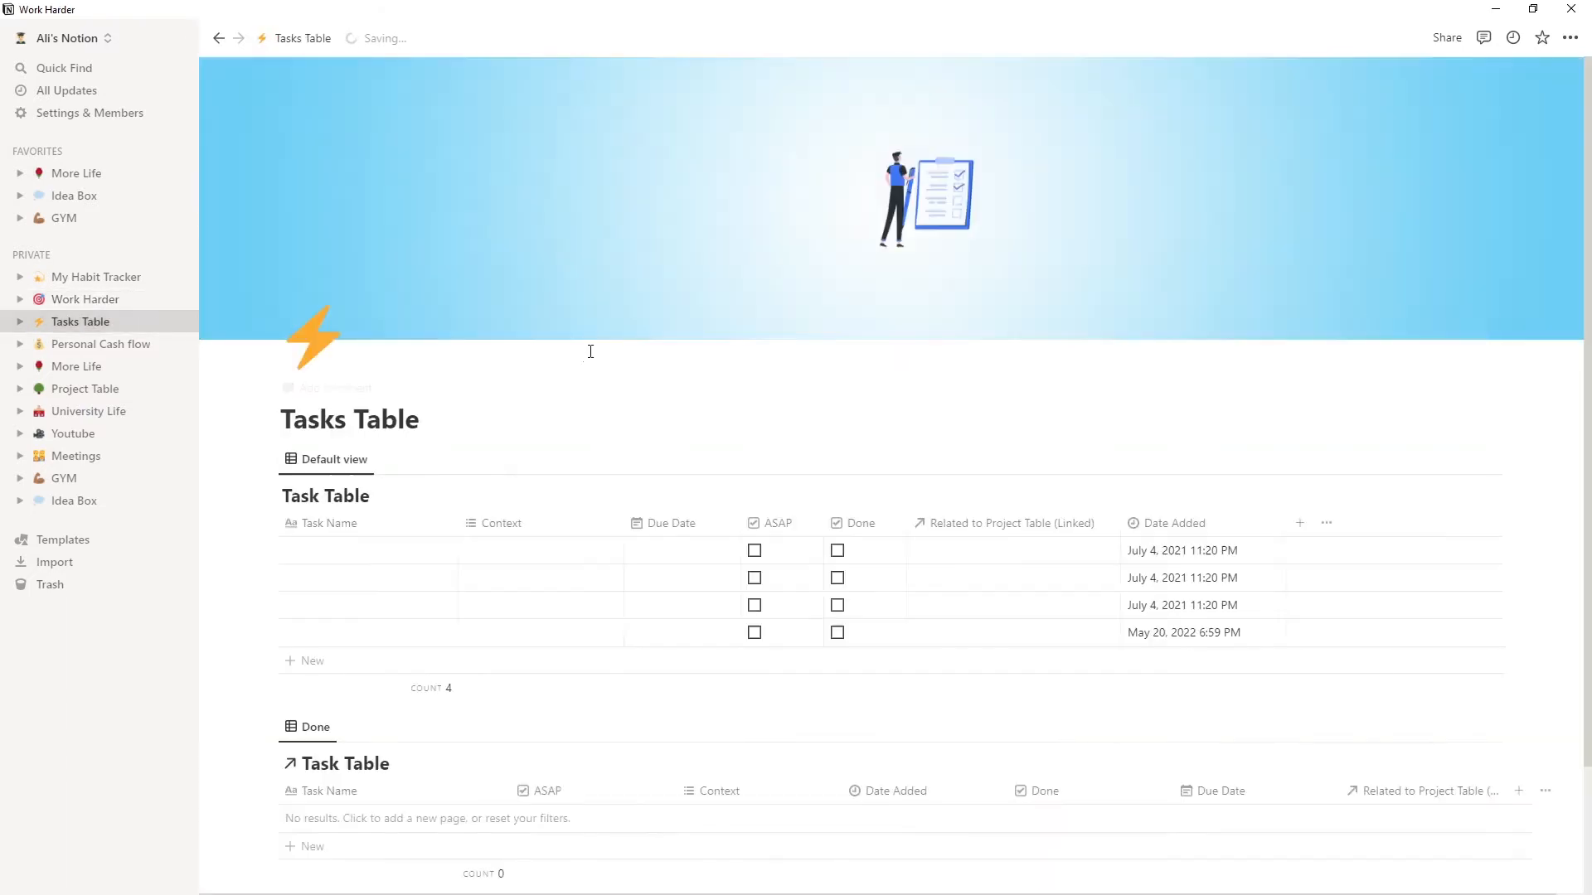
{"action": "left_click", "coordinate": [331, 553]}
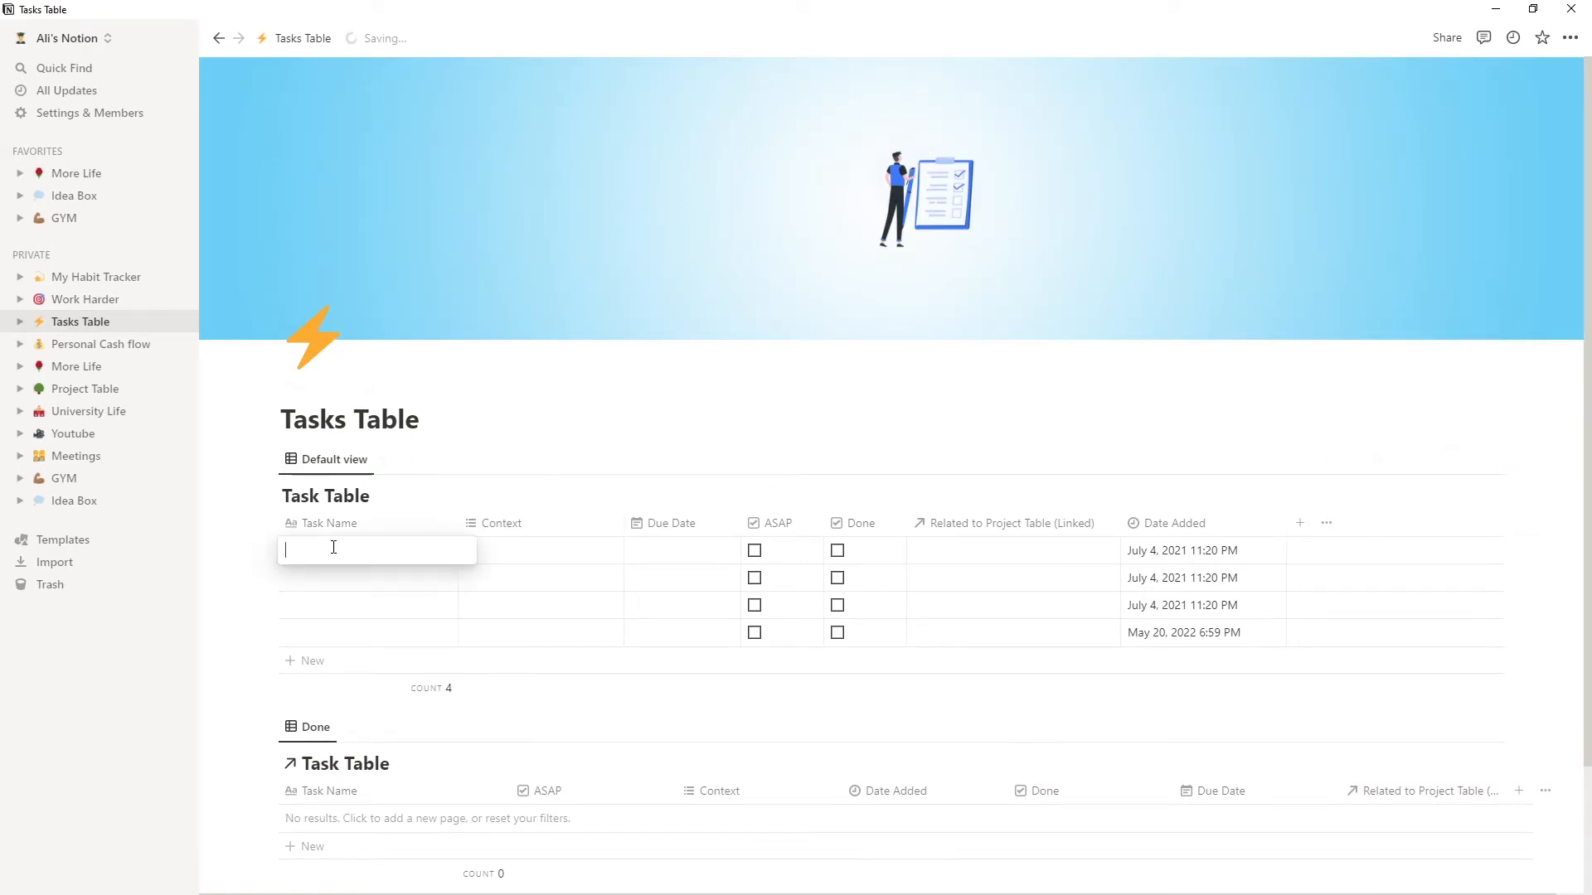
{"action": "type", "text": "hould attend online class"}
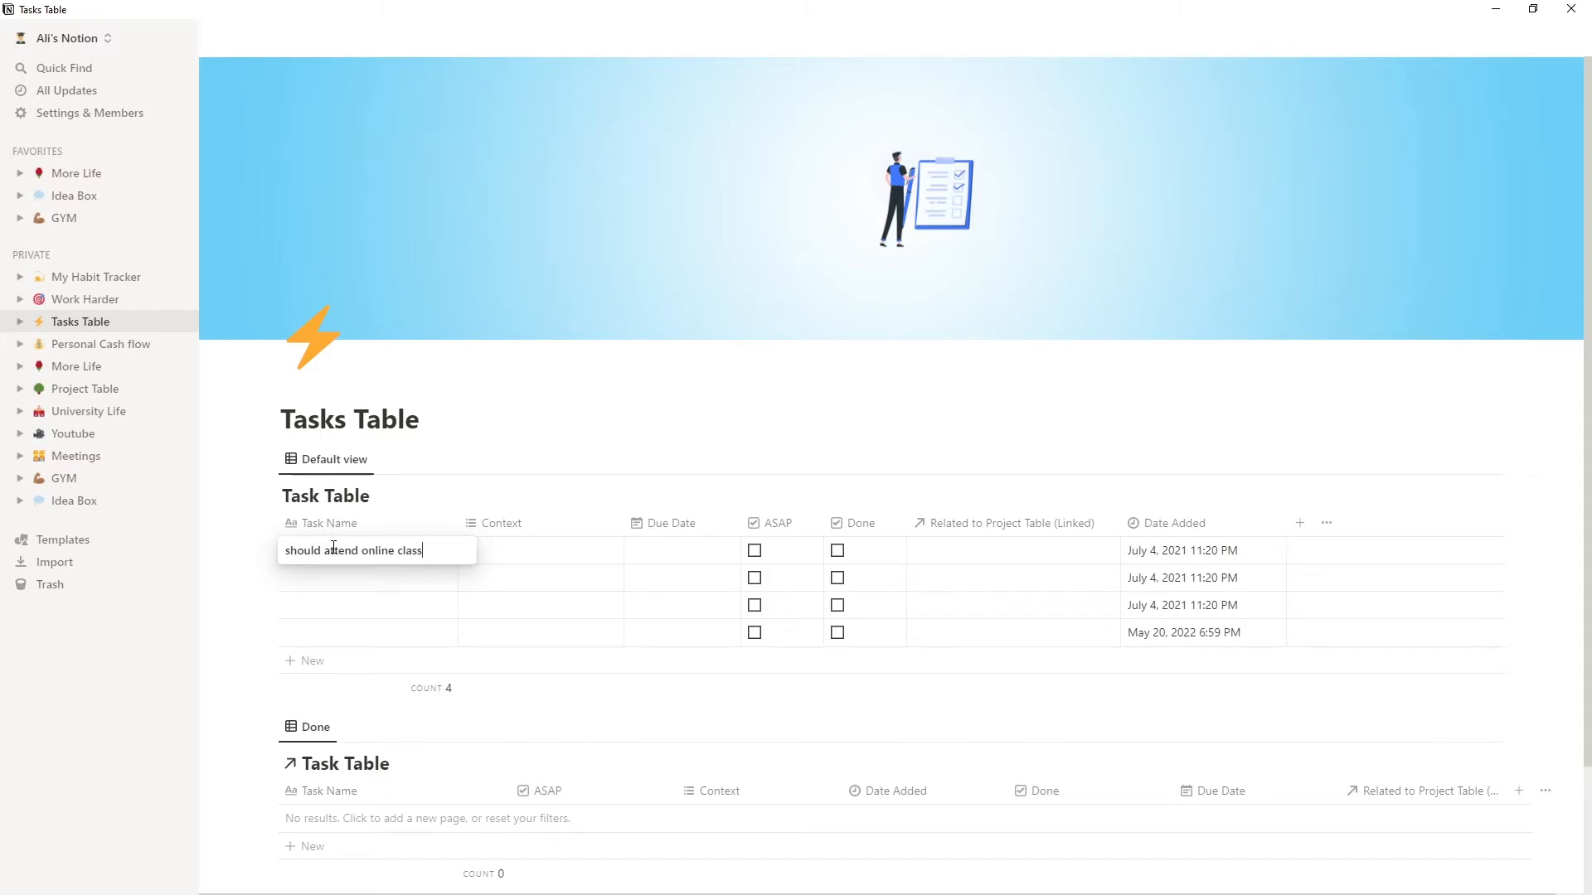
{"action": "key", "text": "Escape"}
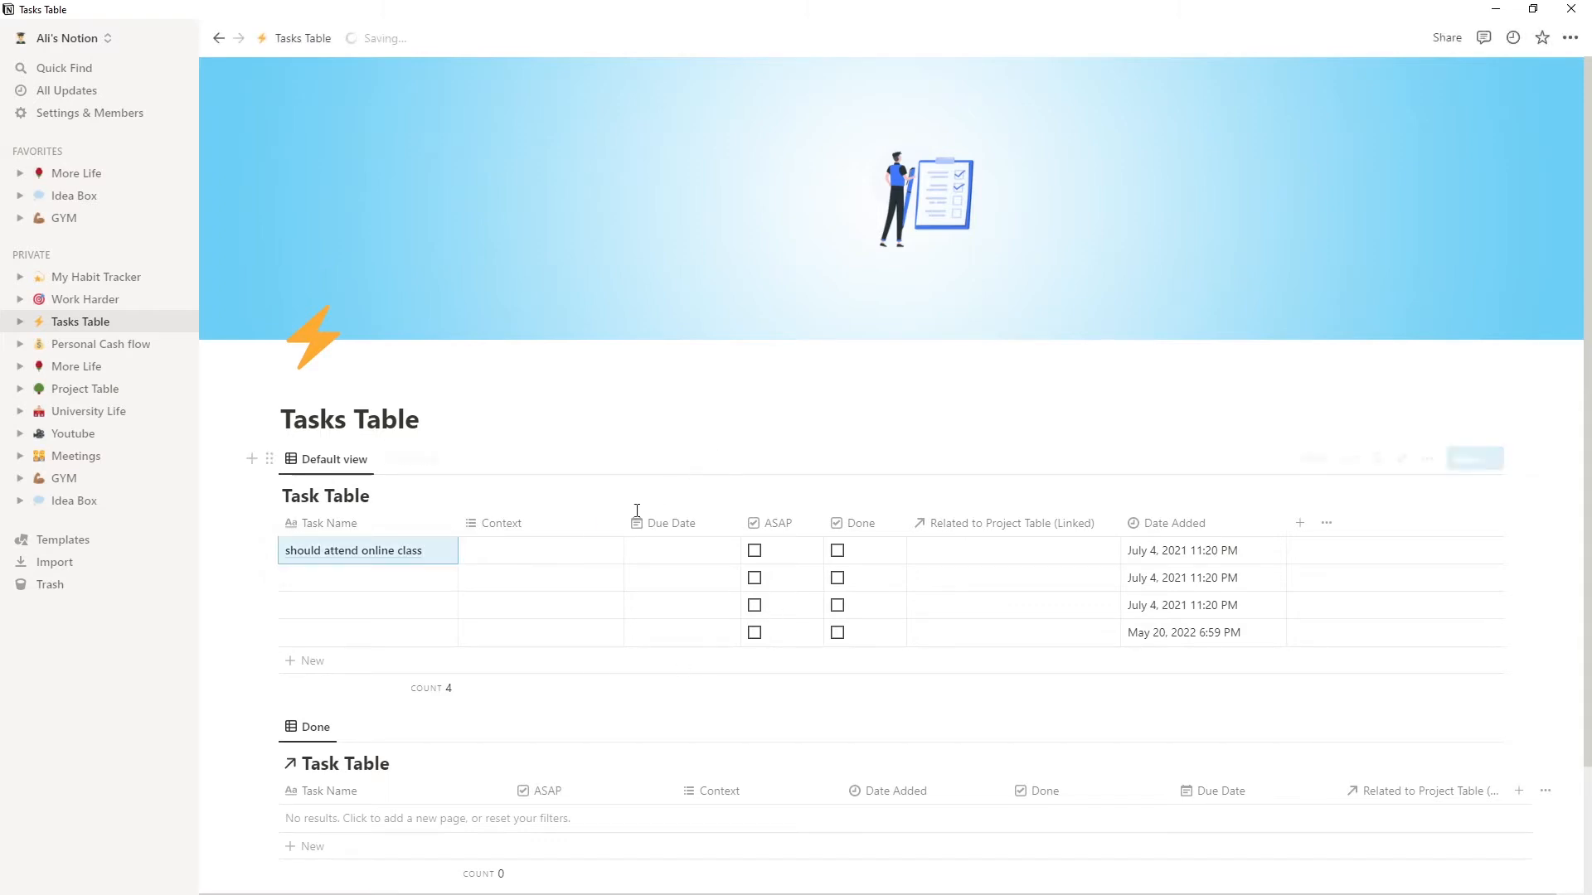
{"action": "left_click", "coordinate": [1157, 551]}
{"action": "left_click_drag", "start_coordinate": [1183, 579], "coordinate": [1222, 639]}
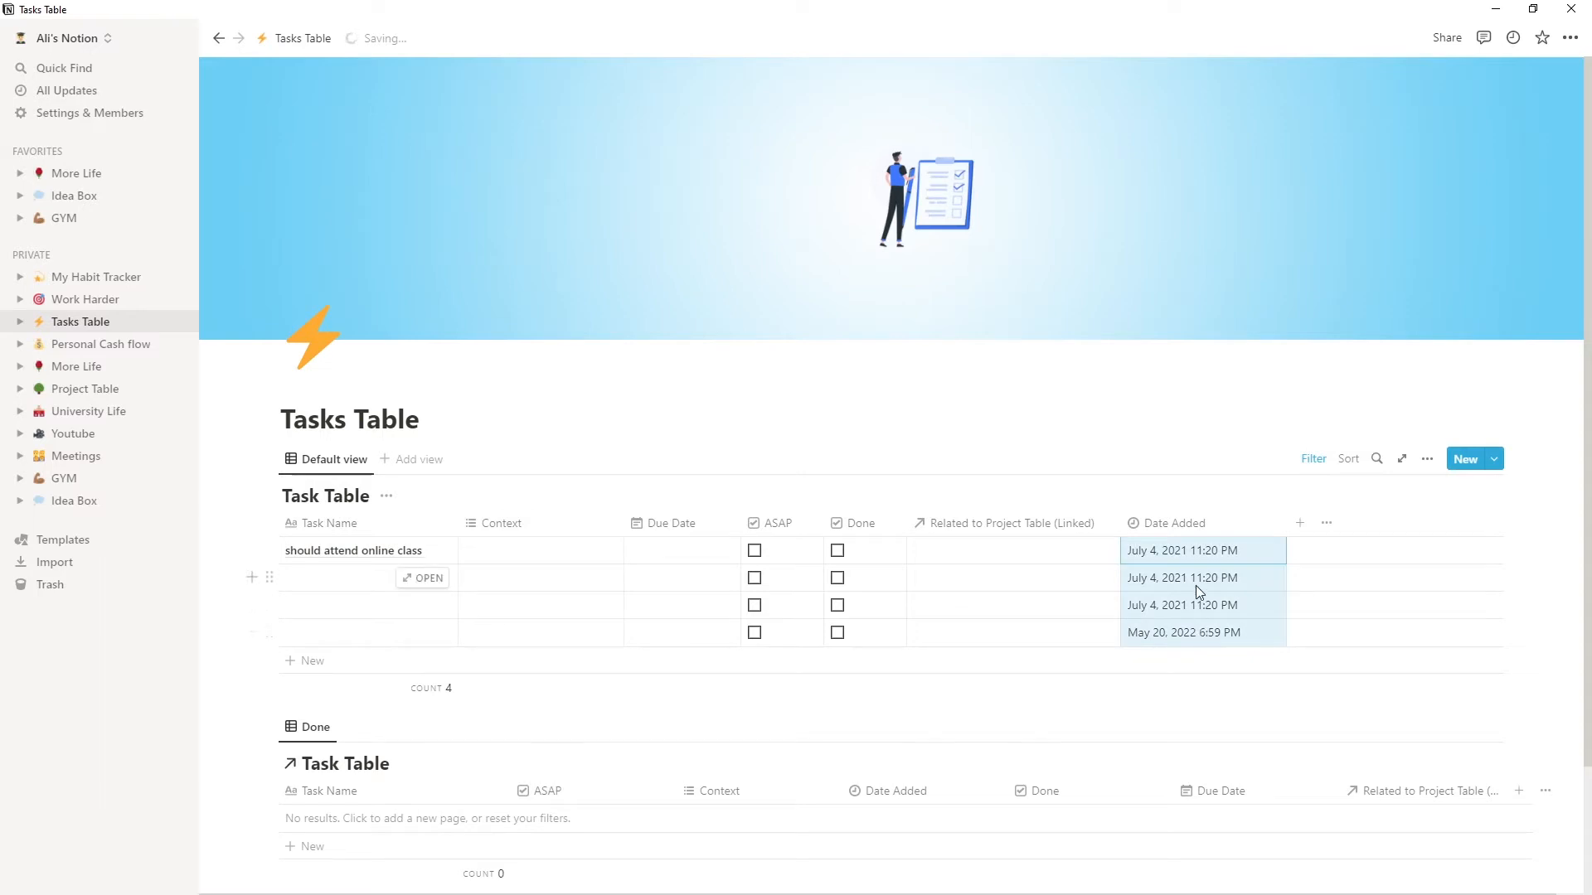
{"action": "right_click", "coordinate": [1195, 556]}
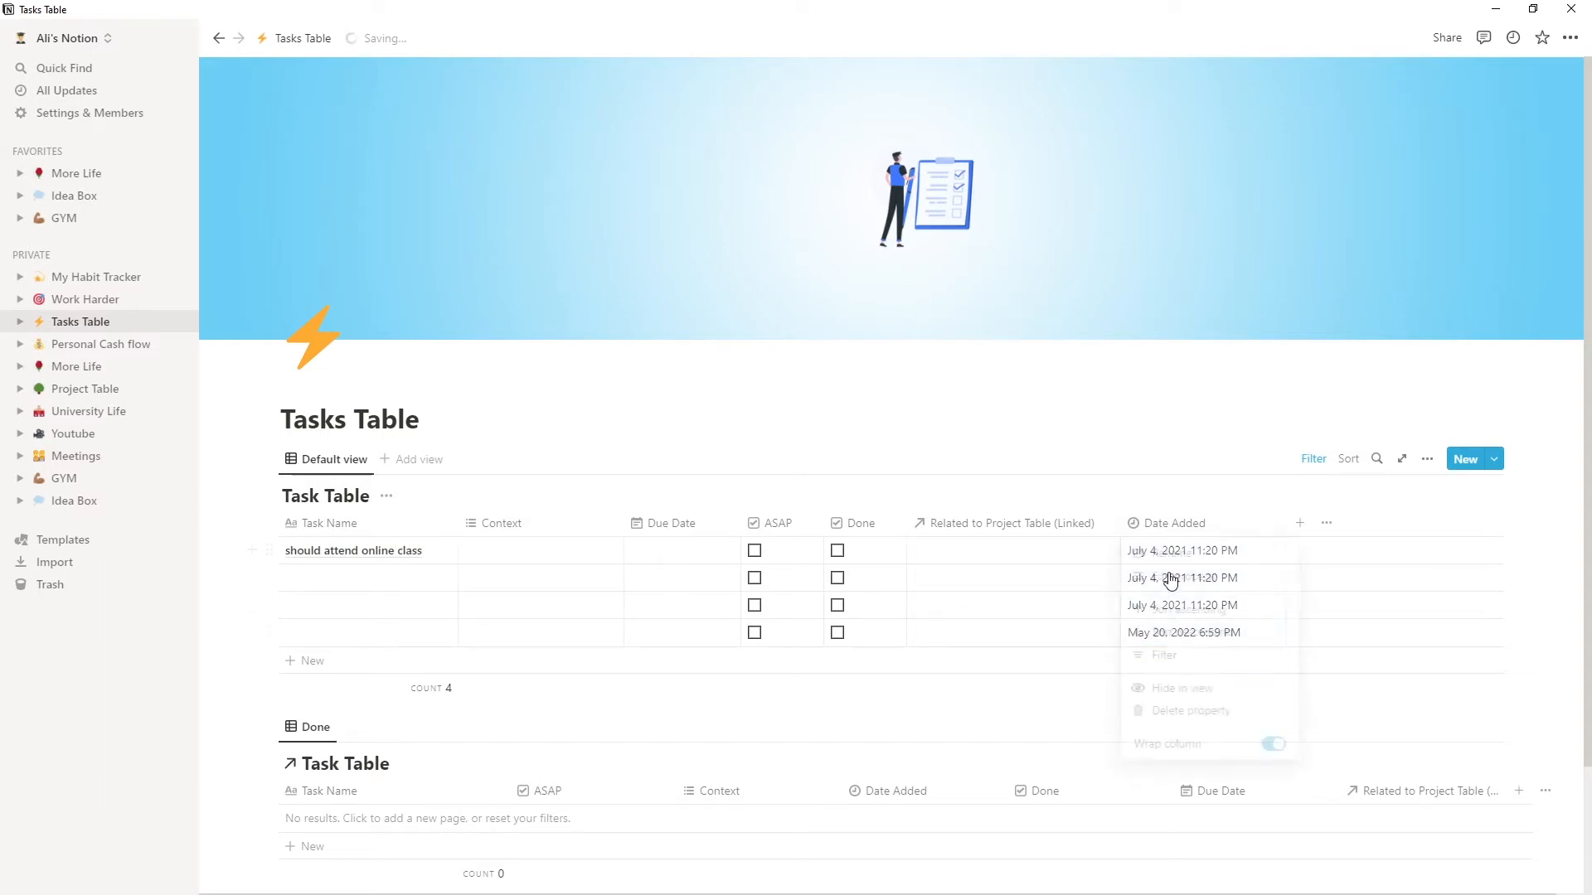
{"action": "left_click", "coordinate": [1199, 534]}
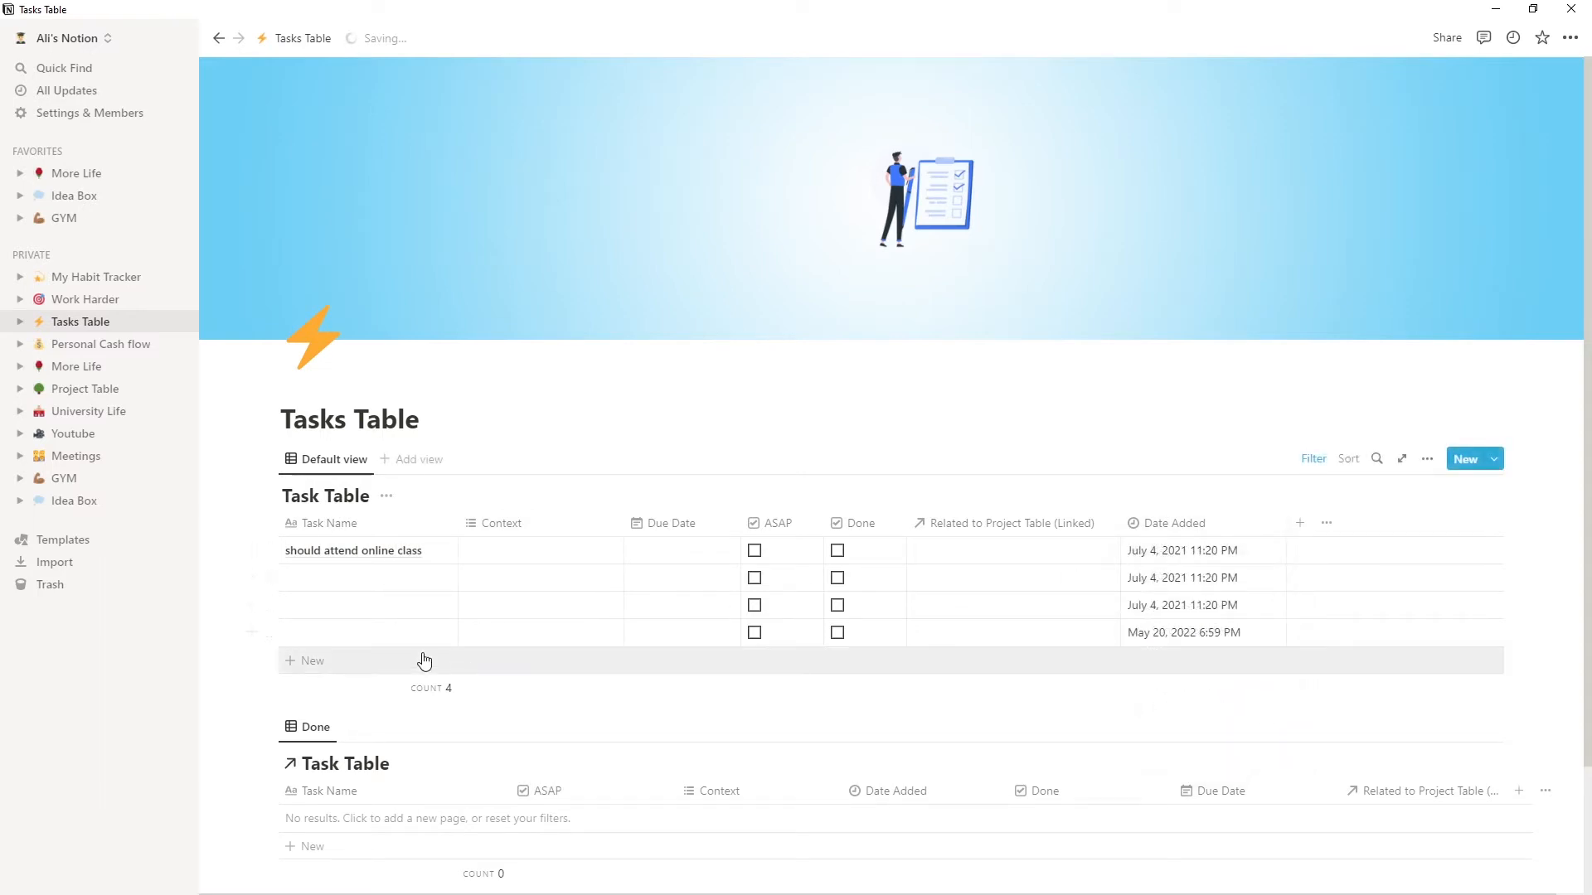
Step: Add a new task named "23552" at the end of the main Task Table
{"action": "left_click", "coordinate": [327, 661]}
{"action": "type", "text": "23552"}
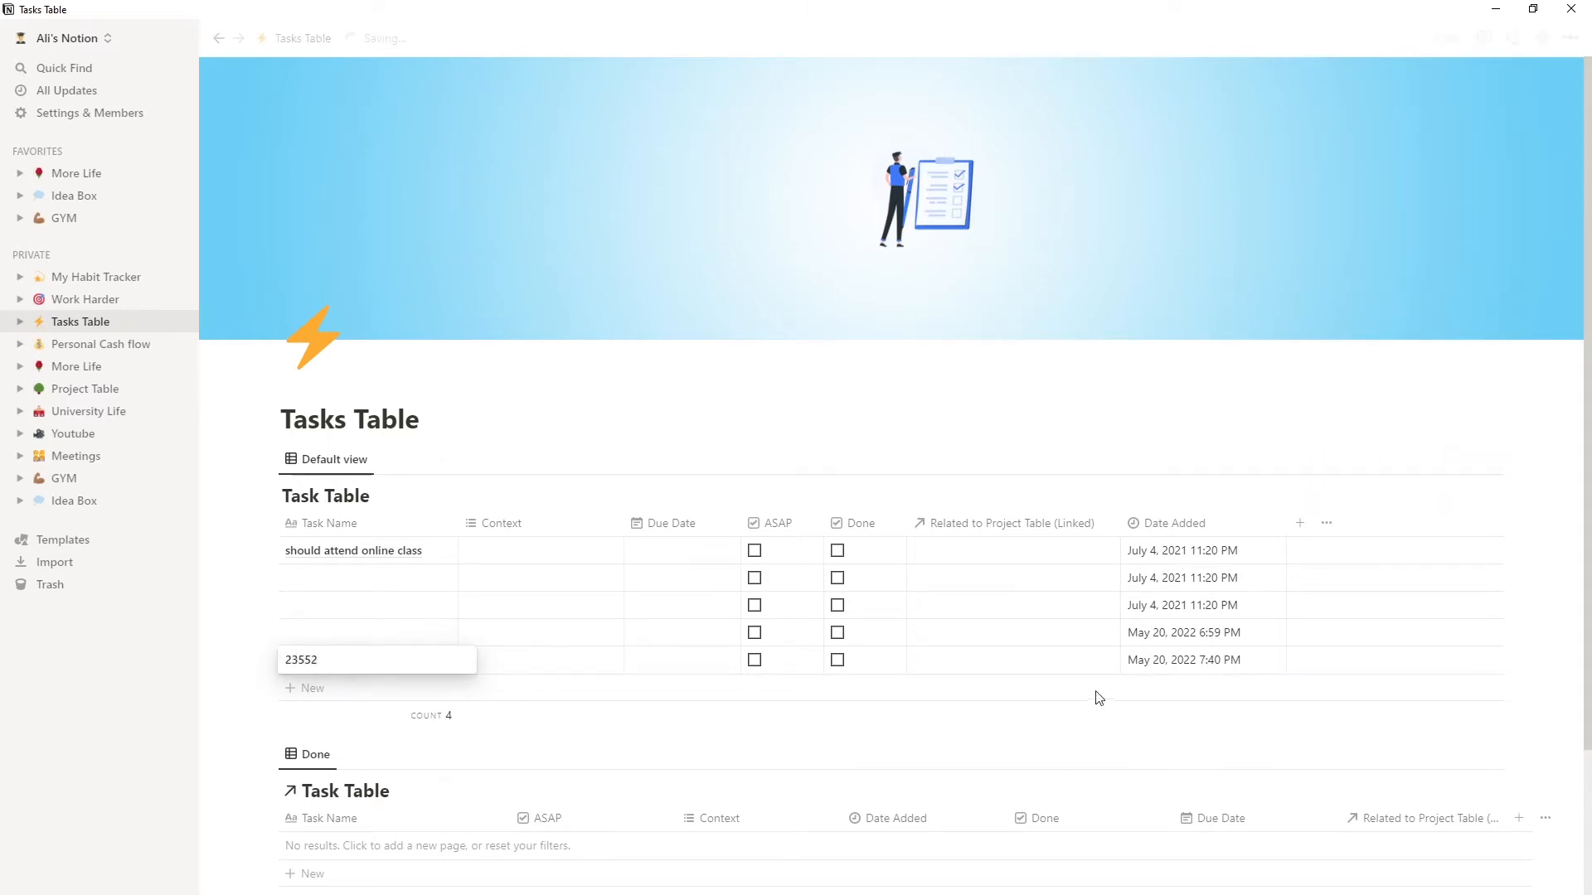
{"action": "key", "text": "Return"}
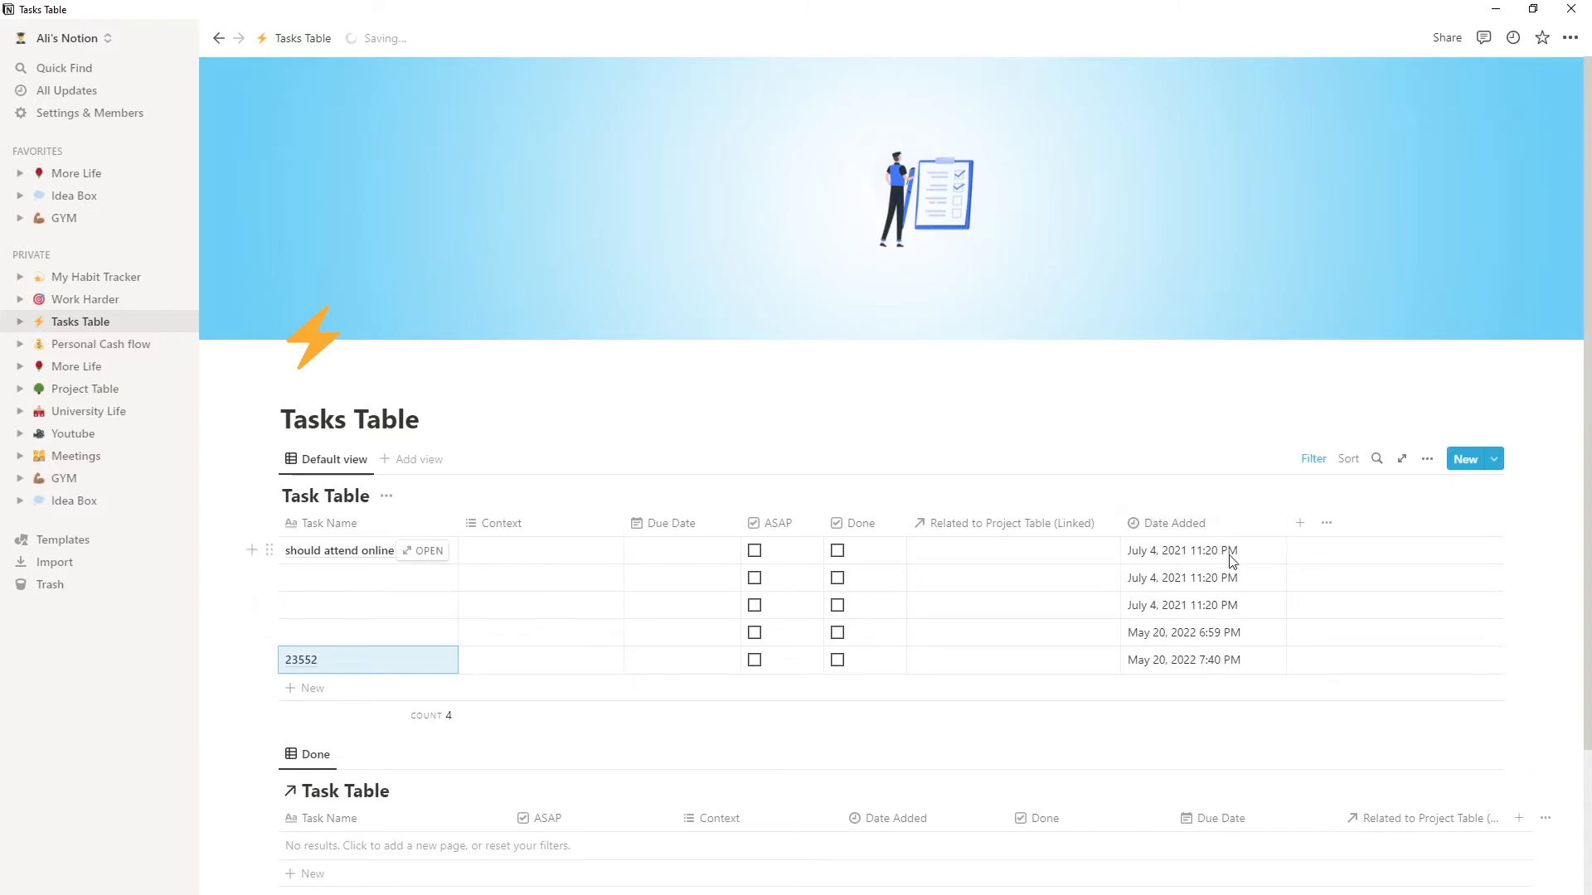
Step: Rename the new last task as "write essay" and mark it as ASAP
{"action": "left_click", "coordinate": [332, 660]}
{"action": "left_click_drag", "start_coordinate": [330, 661], "coordinate": [262, 665]}
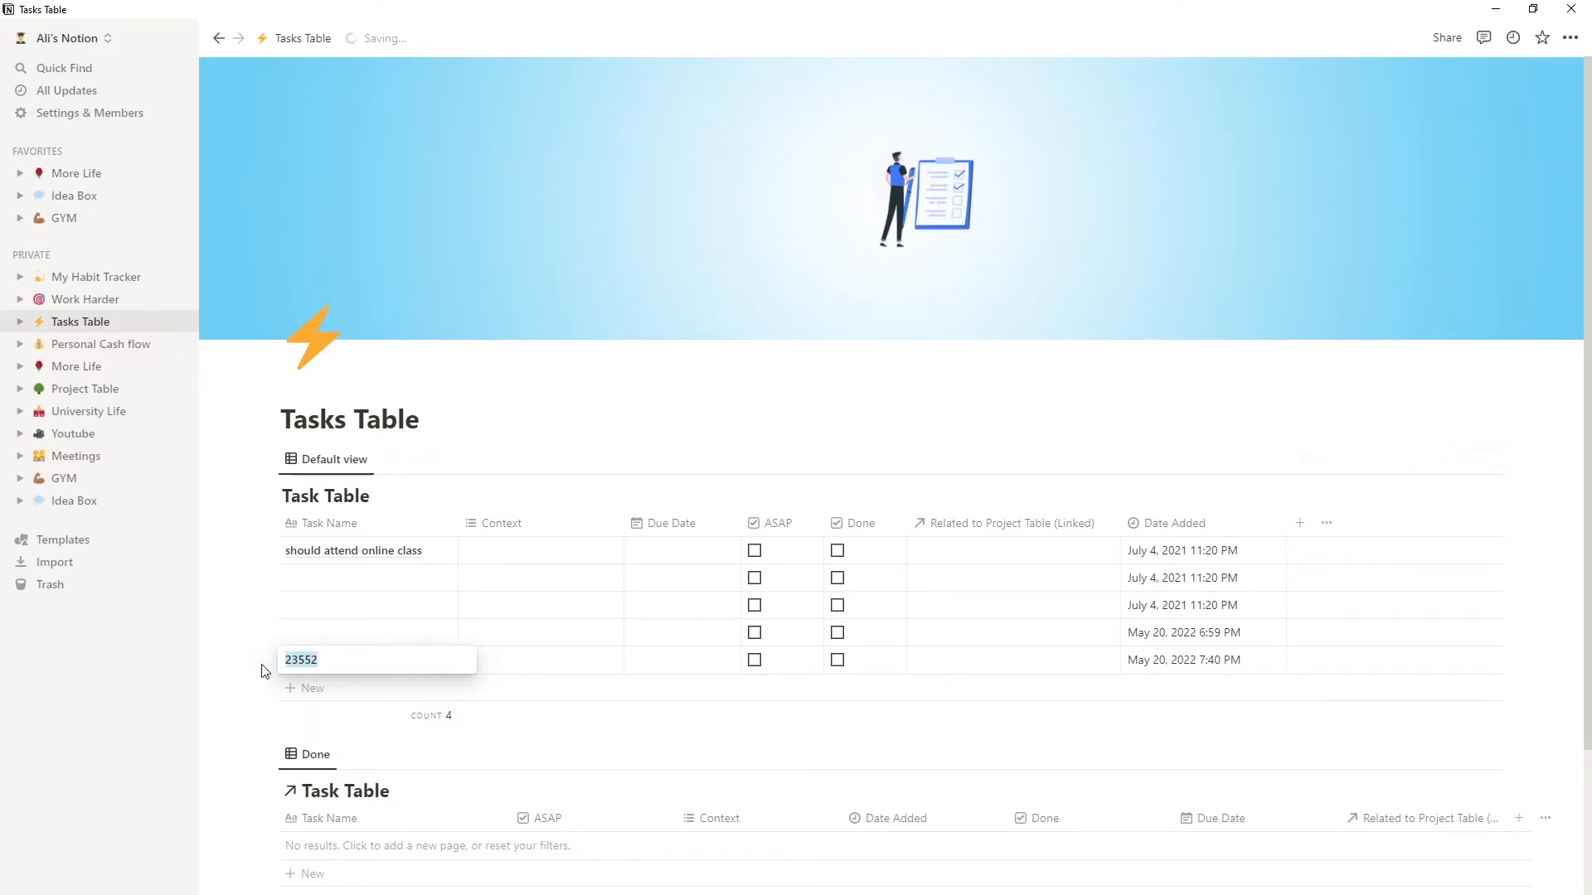
{"action": "type", "text": "ssay"}
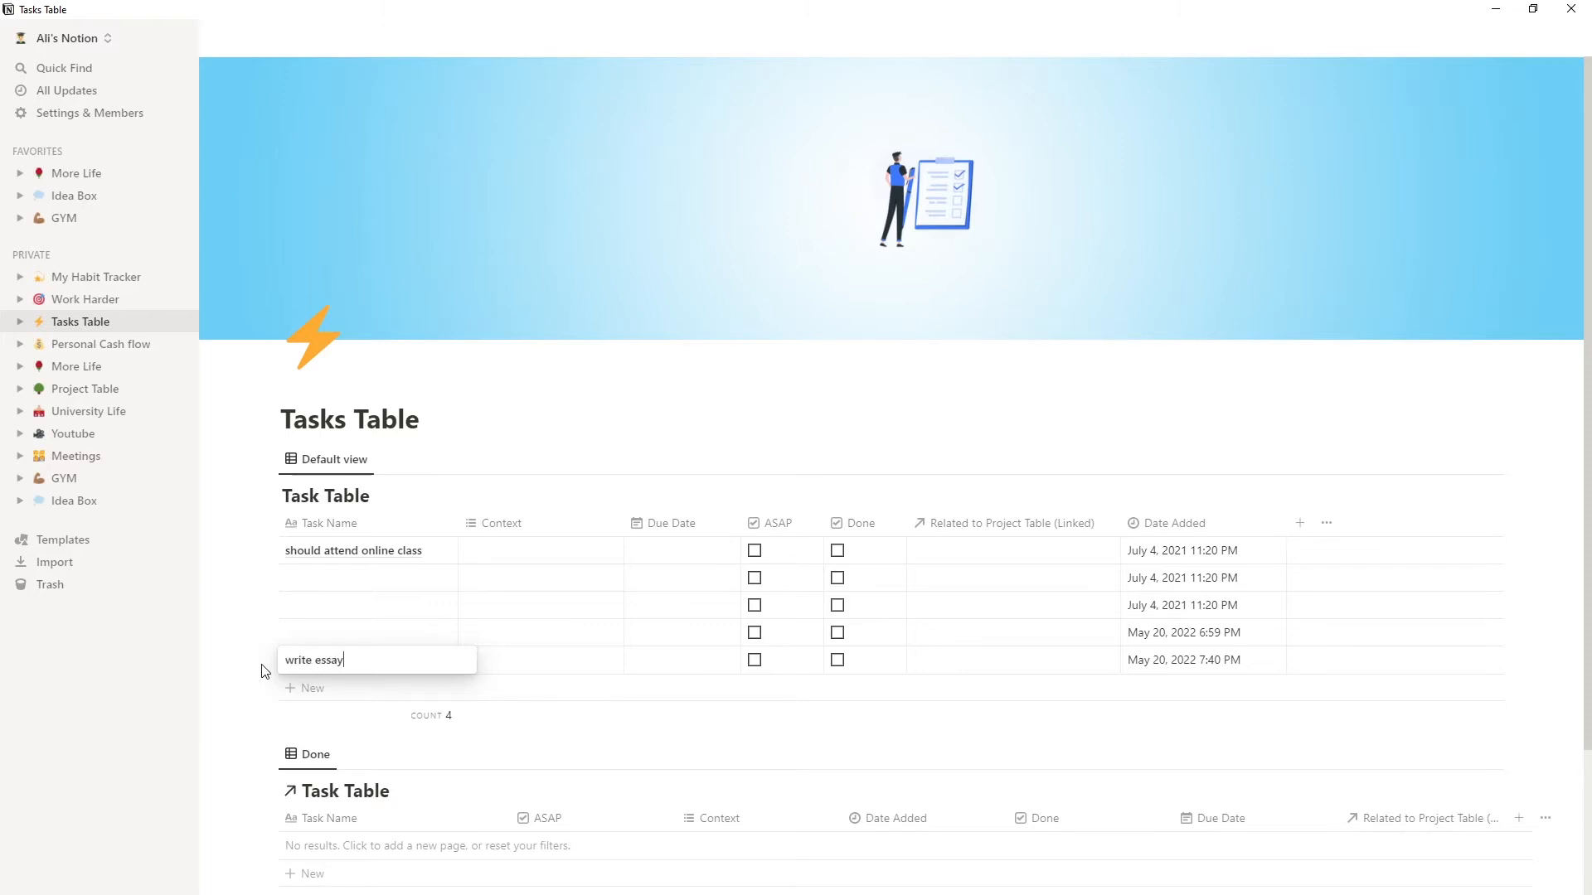
{"action": "key", "text": "Escape"}
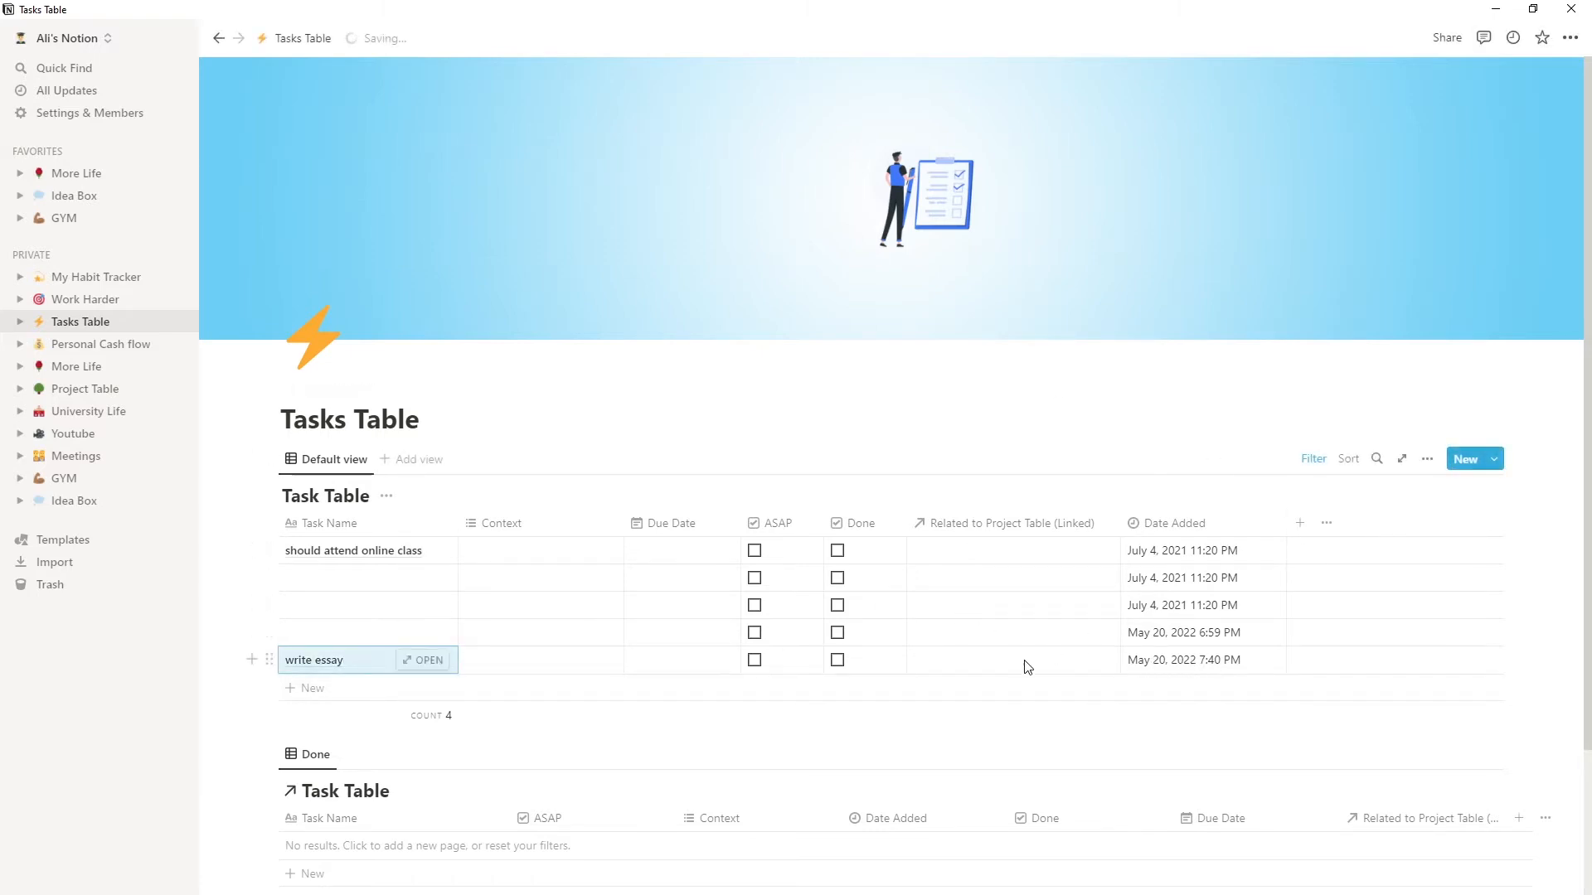
{"action": "left_click", "coordinate": [754, 661]}
Step: Open the Work Harder page and examine which of its INBOX, Requires Review, Due Now and Due Soon sections list the tasks
{"action": "scroll", "coordinate": [757, 670], "scroll_direction": "down", "scroll_amount": 3}
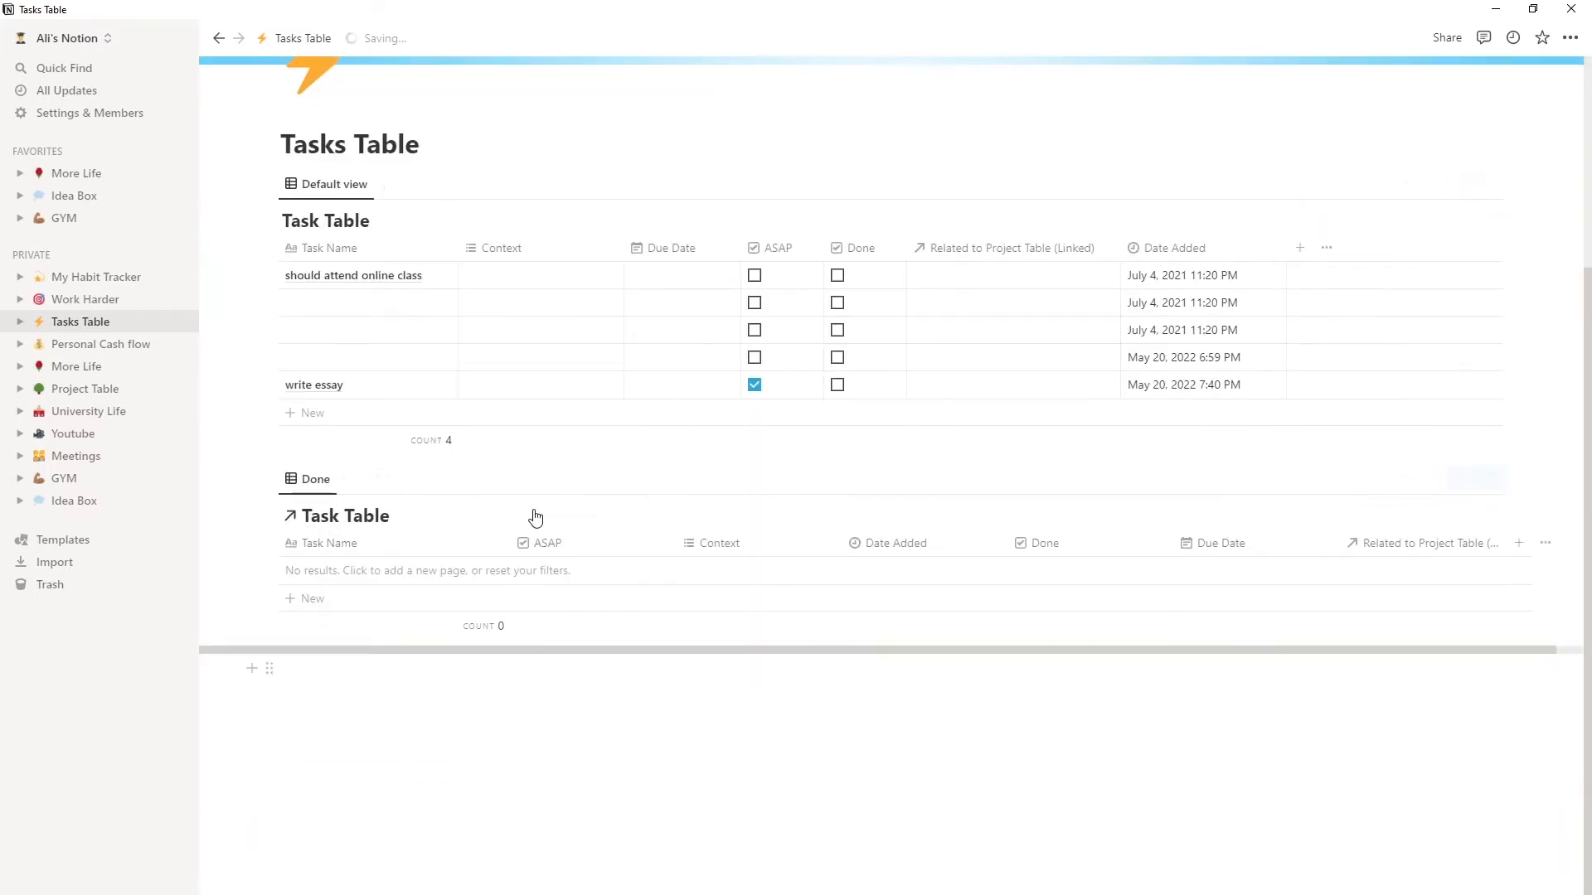
{"action": "left_click", "coordinate": [83, 301]}
{"action": "scroll", "coordinate": [640, 539], "scroll_direction": "down", "scroll_amount": 3}
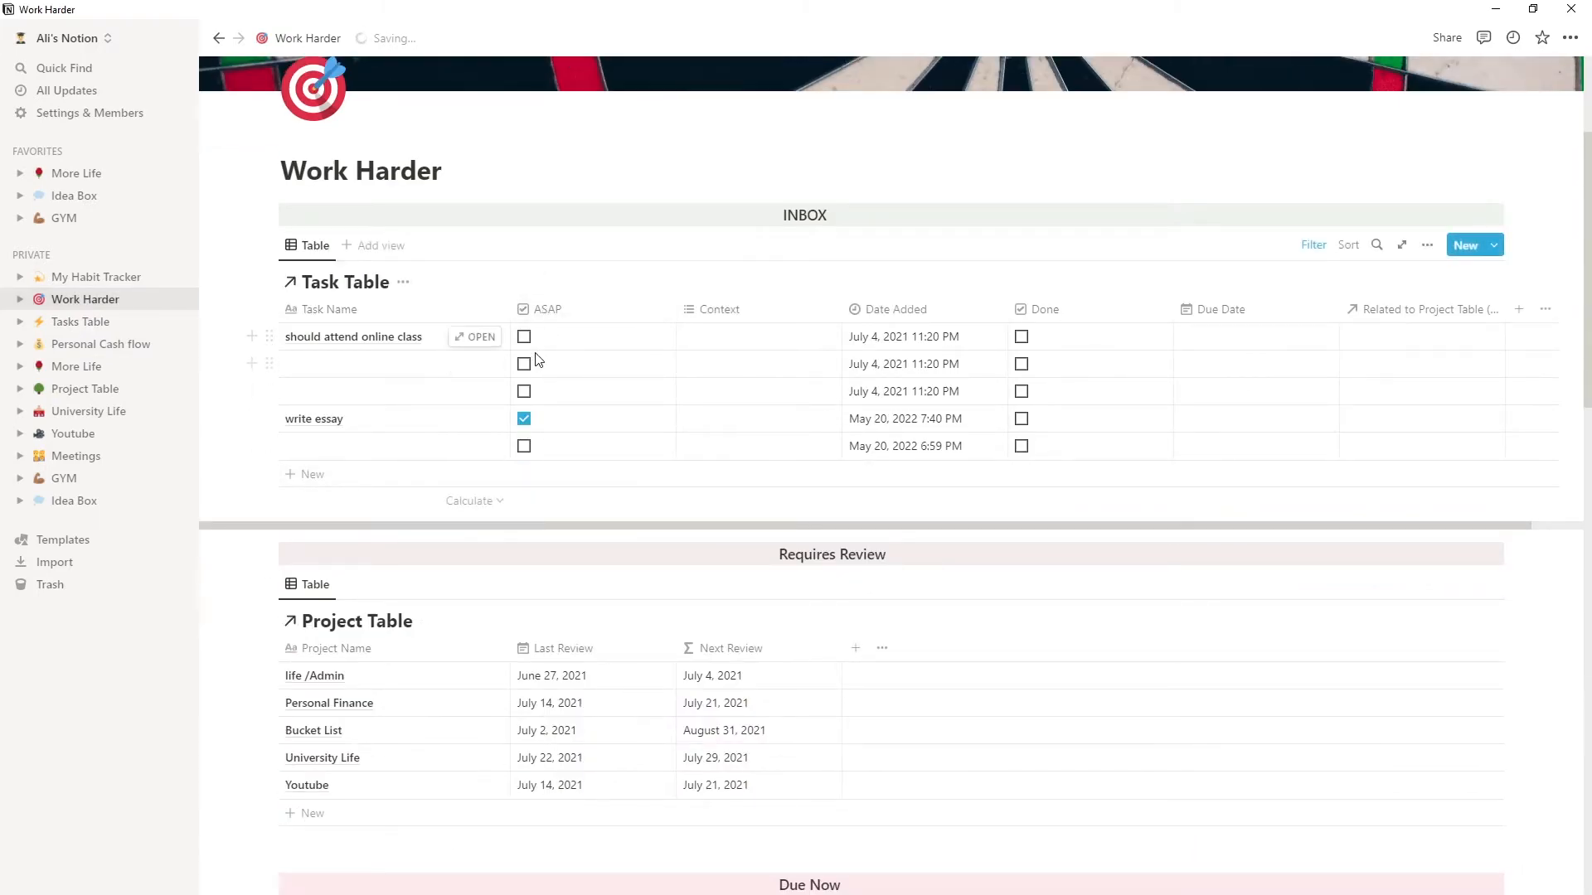
{"action": "scroll", "coordinate": [586, 680], "scroll_direction": "down", "scroll_amount": 4}
{"action": "scroll", "coordinate": [586, 660], "scroll_direction": "down", "scroll_amount": 2}
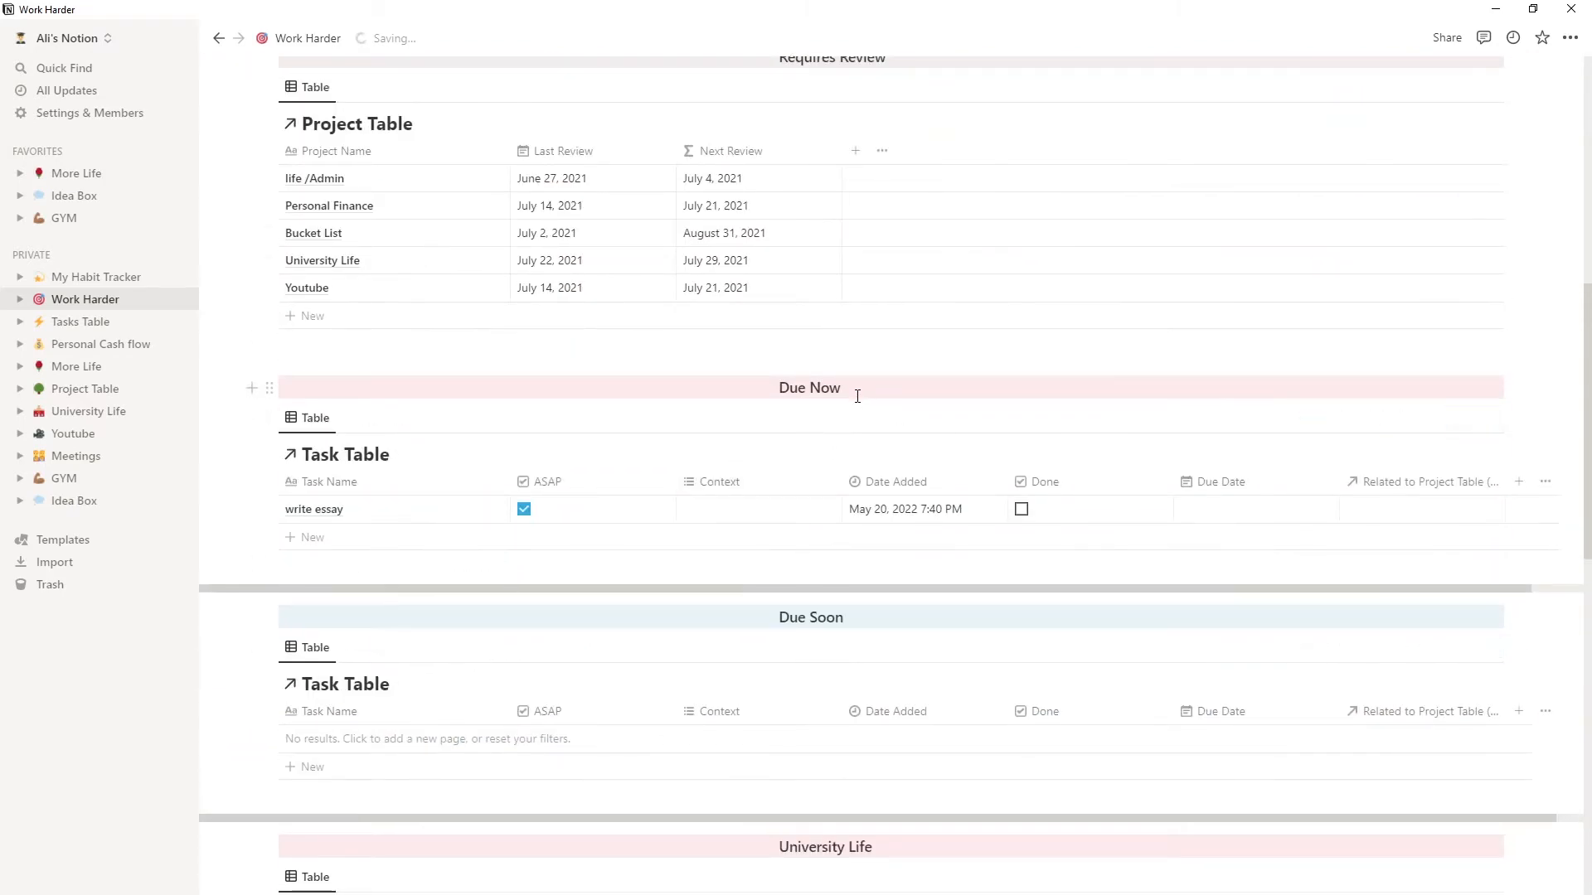
{"action": "left_click_drag", "start_coordinate": [842, 390], "coordinate": [780, 388]}
{"action": "scroll", "coordinate": [757, 487], "scroll_direction": "up", "scroll_amount": 5}
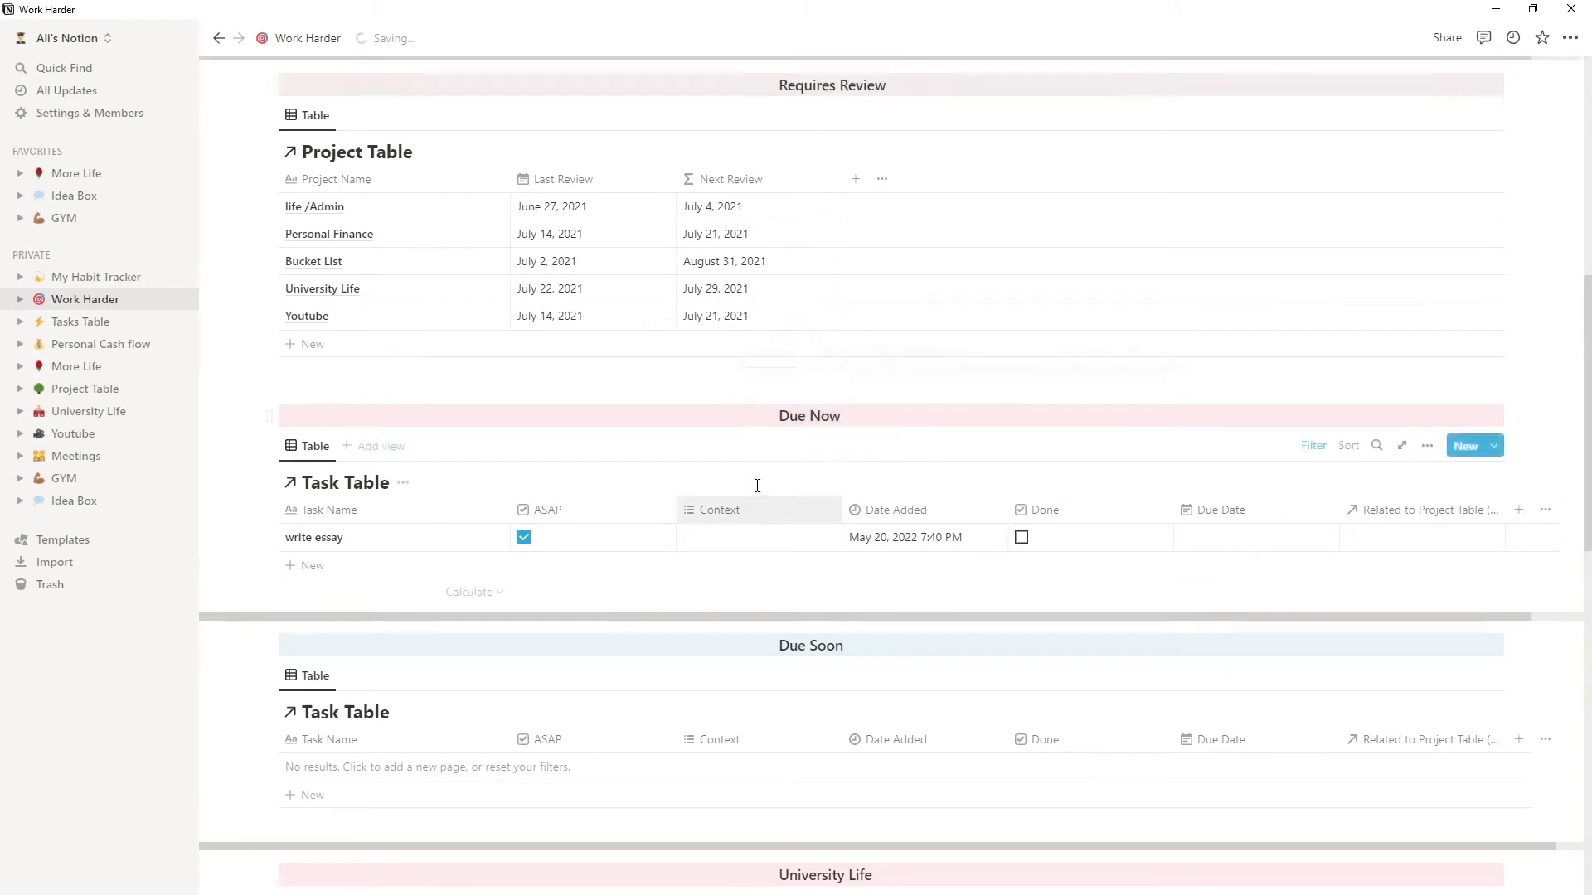
Step: Mark the "write essay" task as done in the INBOX table, and check the Done list on the Tasks Table page
{"action": "scroll", "coordinate": [402, 487], "scroll_direction": "up", "scroll_amount": 3}
{"action": "scroll", "coordinate": [447, 445], "scroll_direction": "down", "scroll_amount": 3}
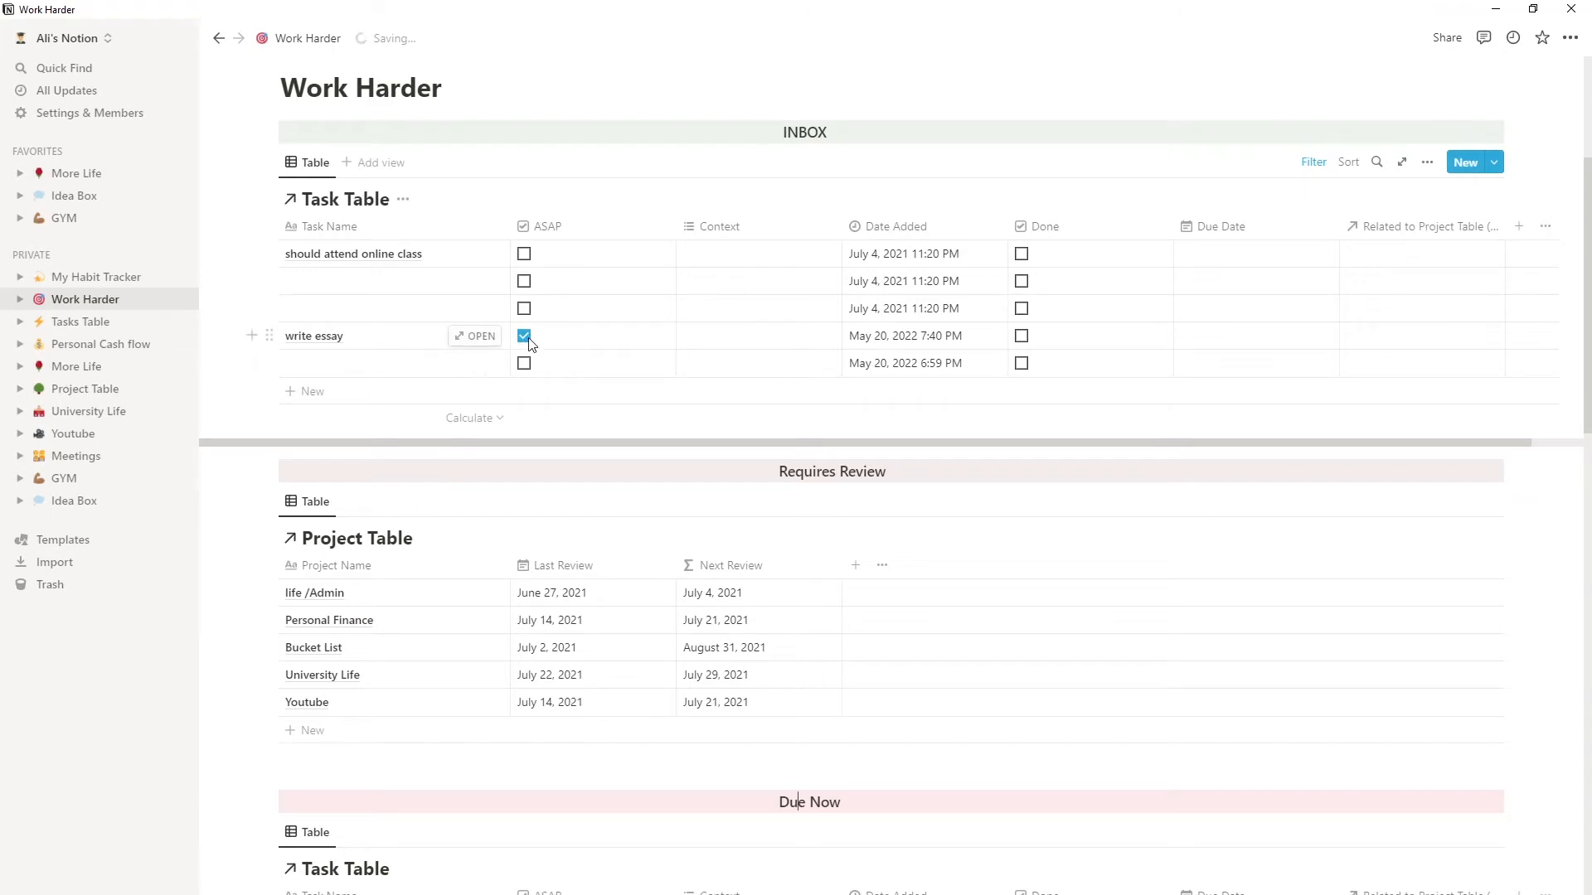
{"action": "left_click", "coordinate": [1021, 338]}
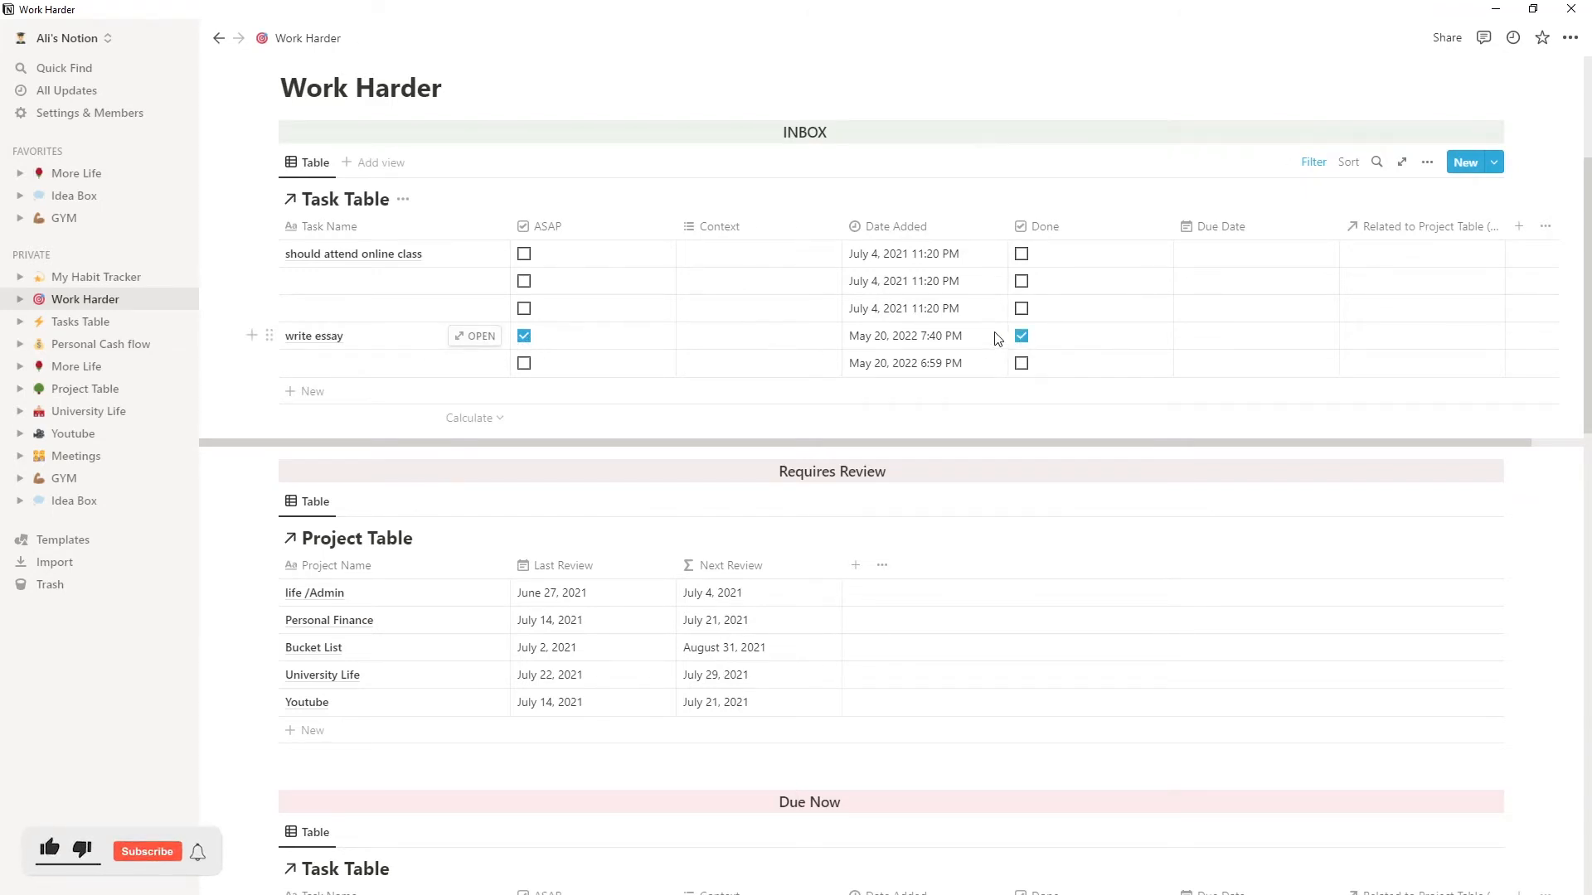
{"action": "left_click", "coordinate": [73, 330]}
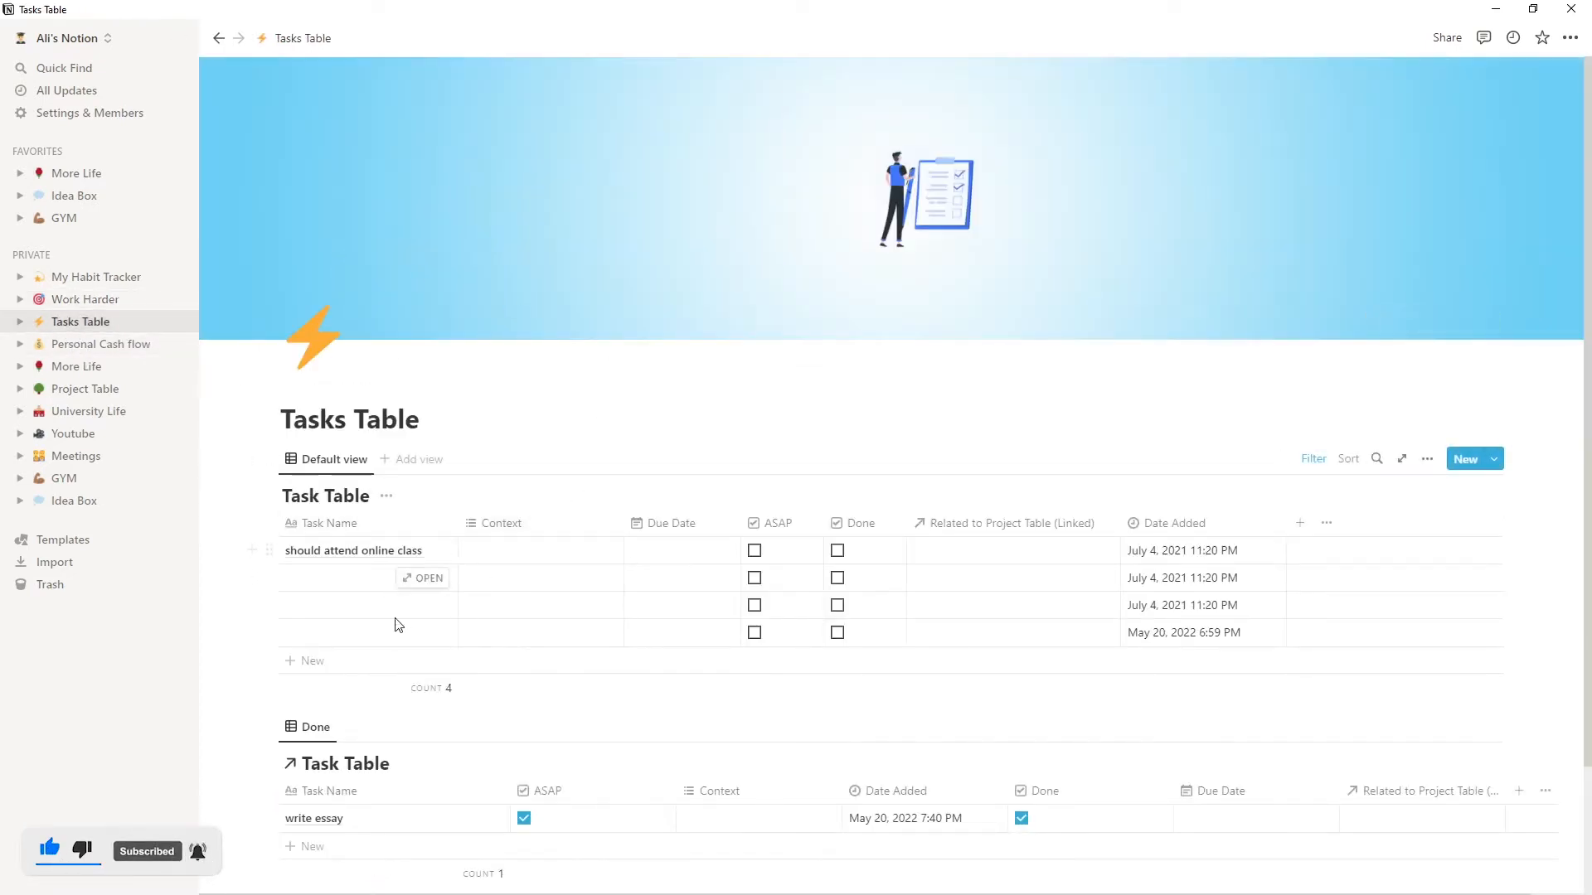
{"action": "scroll", "coordinate": [655, 591], "scroll_direction": "down", "scroll_amount": 2}
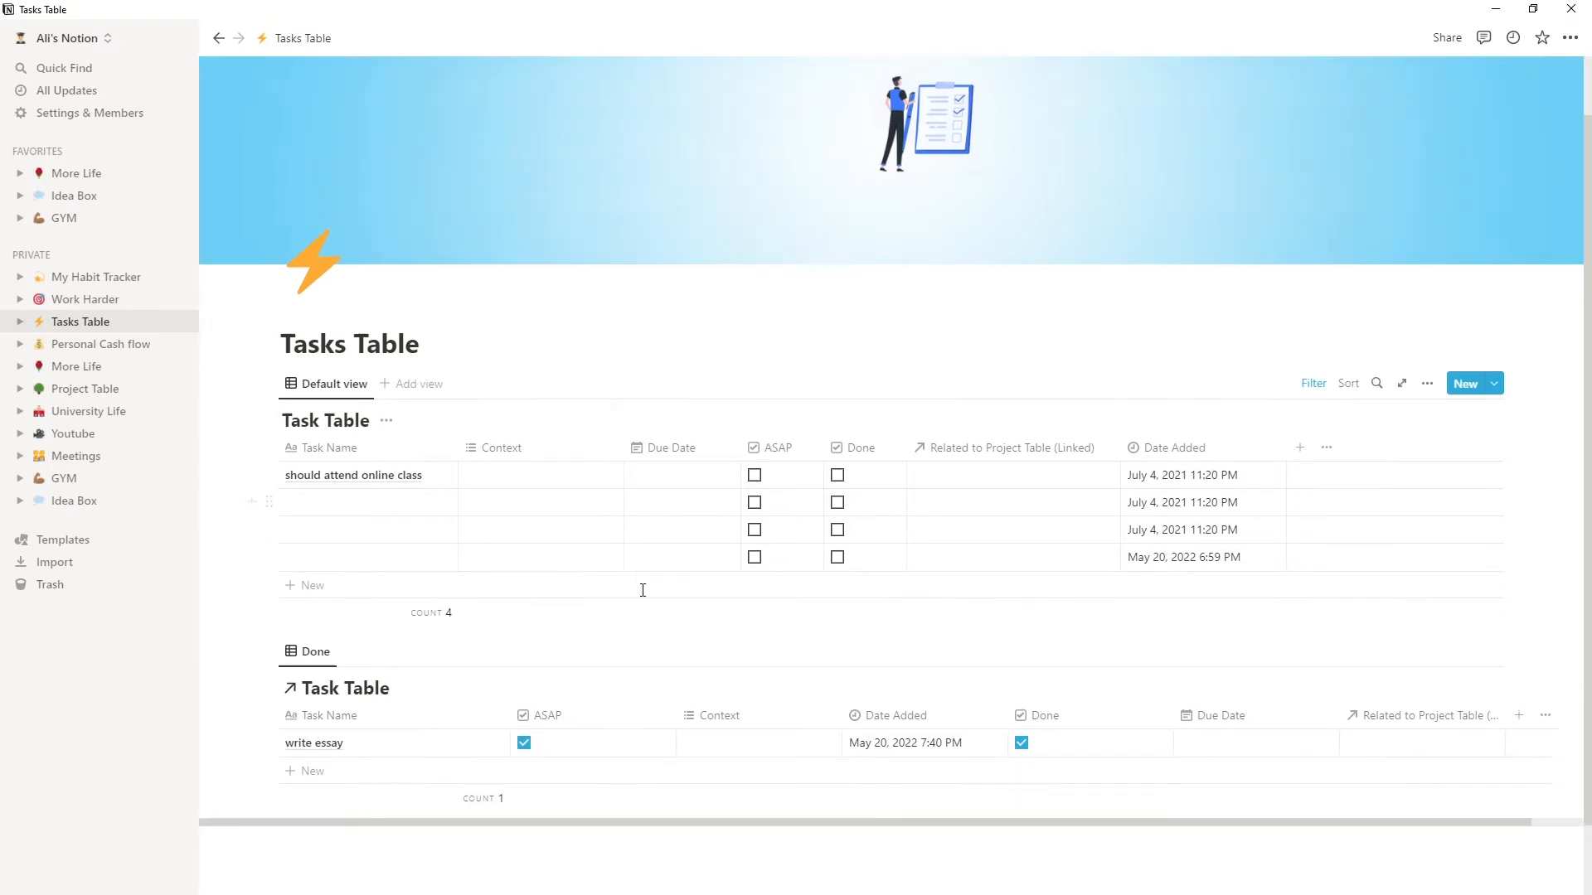
Step: Unmark the "write essay" task as done in the Completed section of the Work Harder page
{"action": "left_click", "coordinate": [83, 299]}
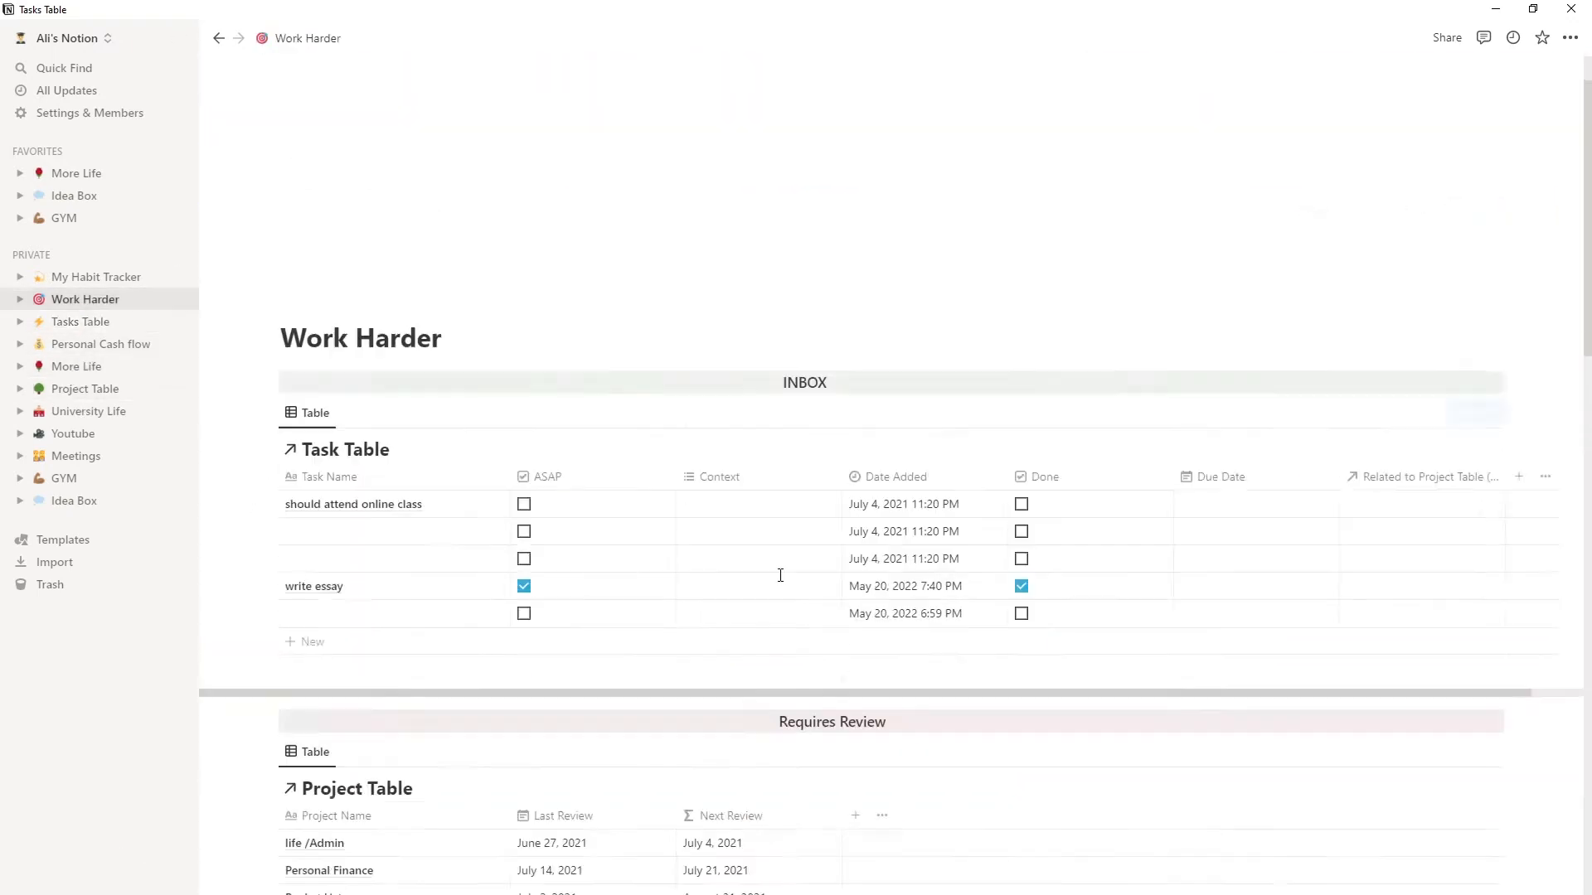
{"action": "scroll", "coordinate": [780, 576], "scroll_direction": "down", "scroll_amount": 20}
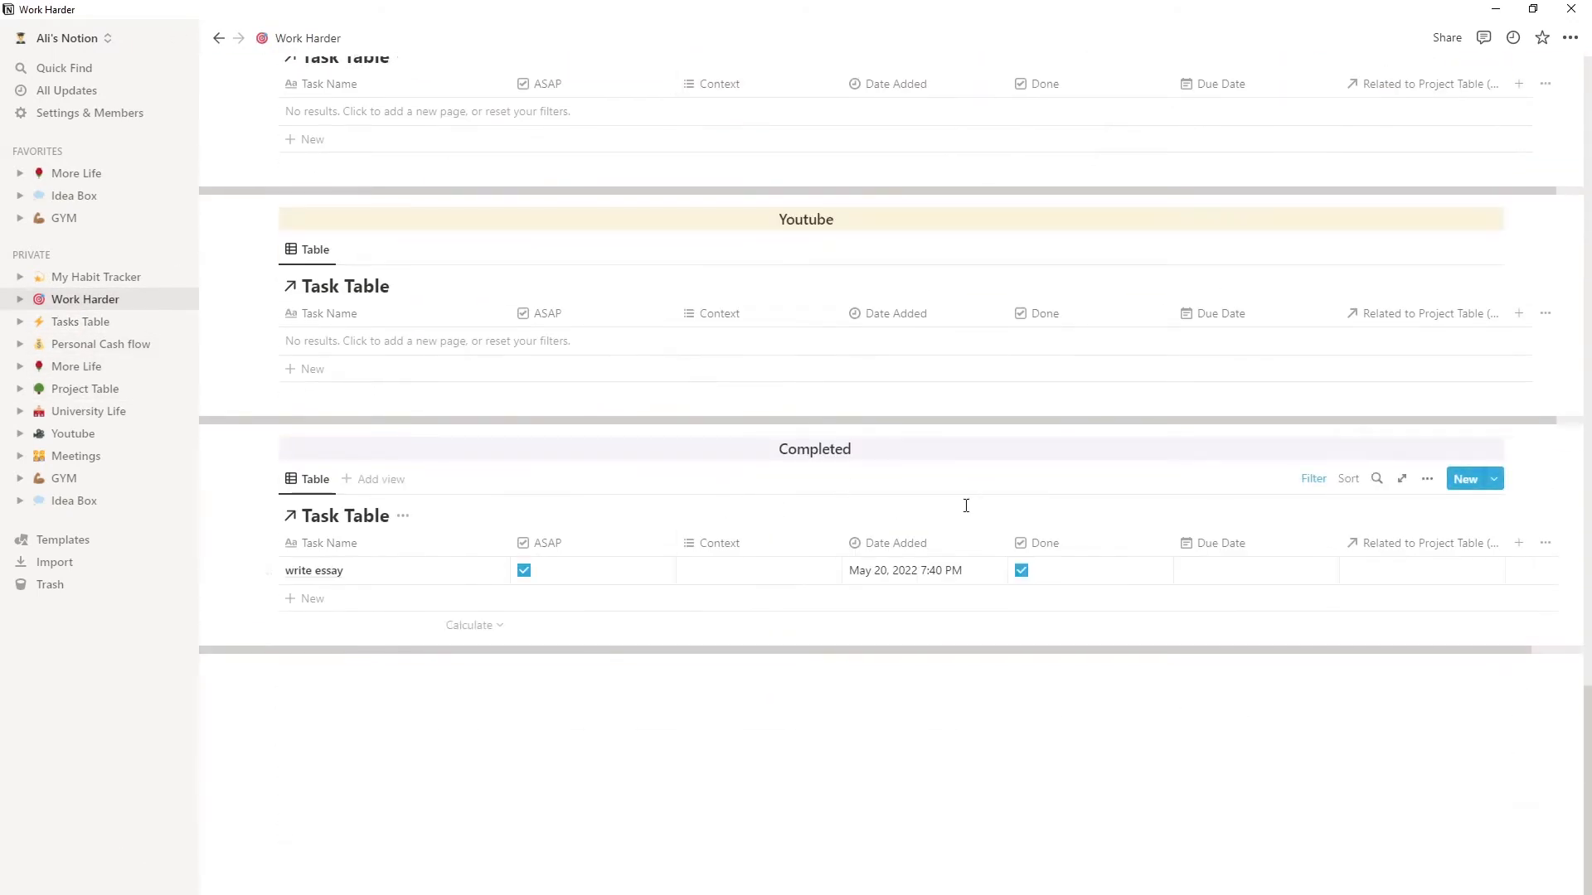
{"action": "left_click", "coordinate": [1020, 571]}
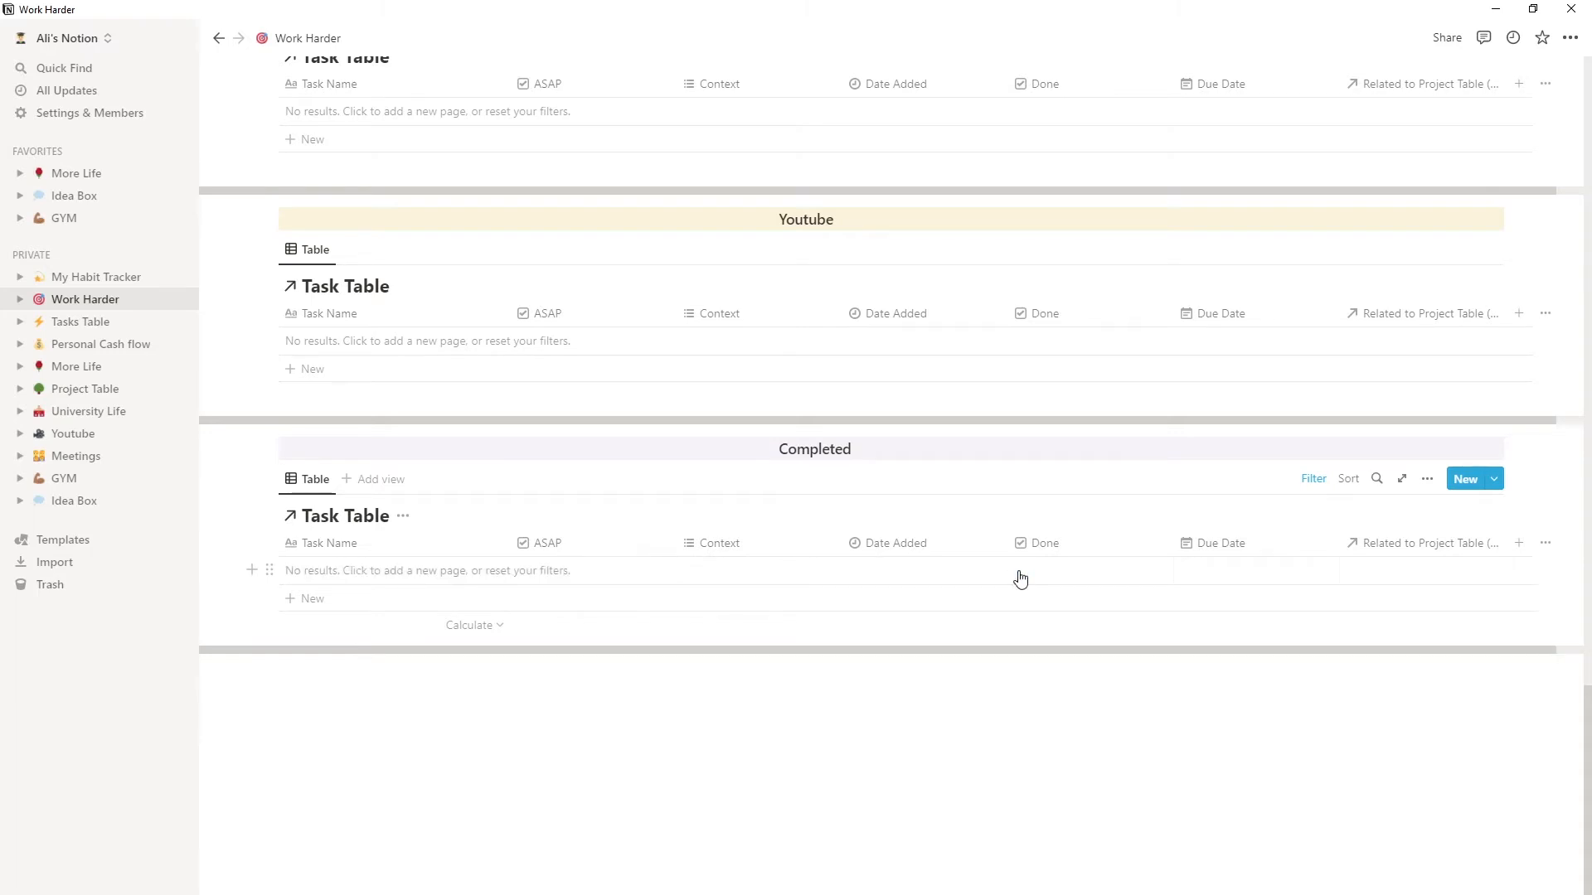
Step: Check where the "write essay" task is listed on the Tasks Table and Work Harder pages
{"action": "left_click", "coordinate": [94, 322]}
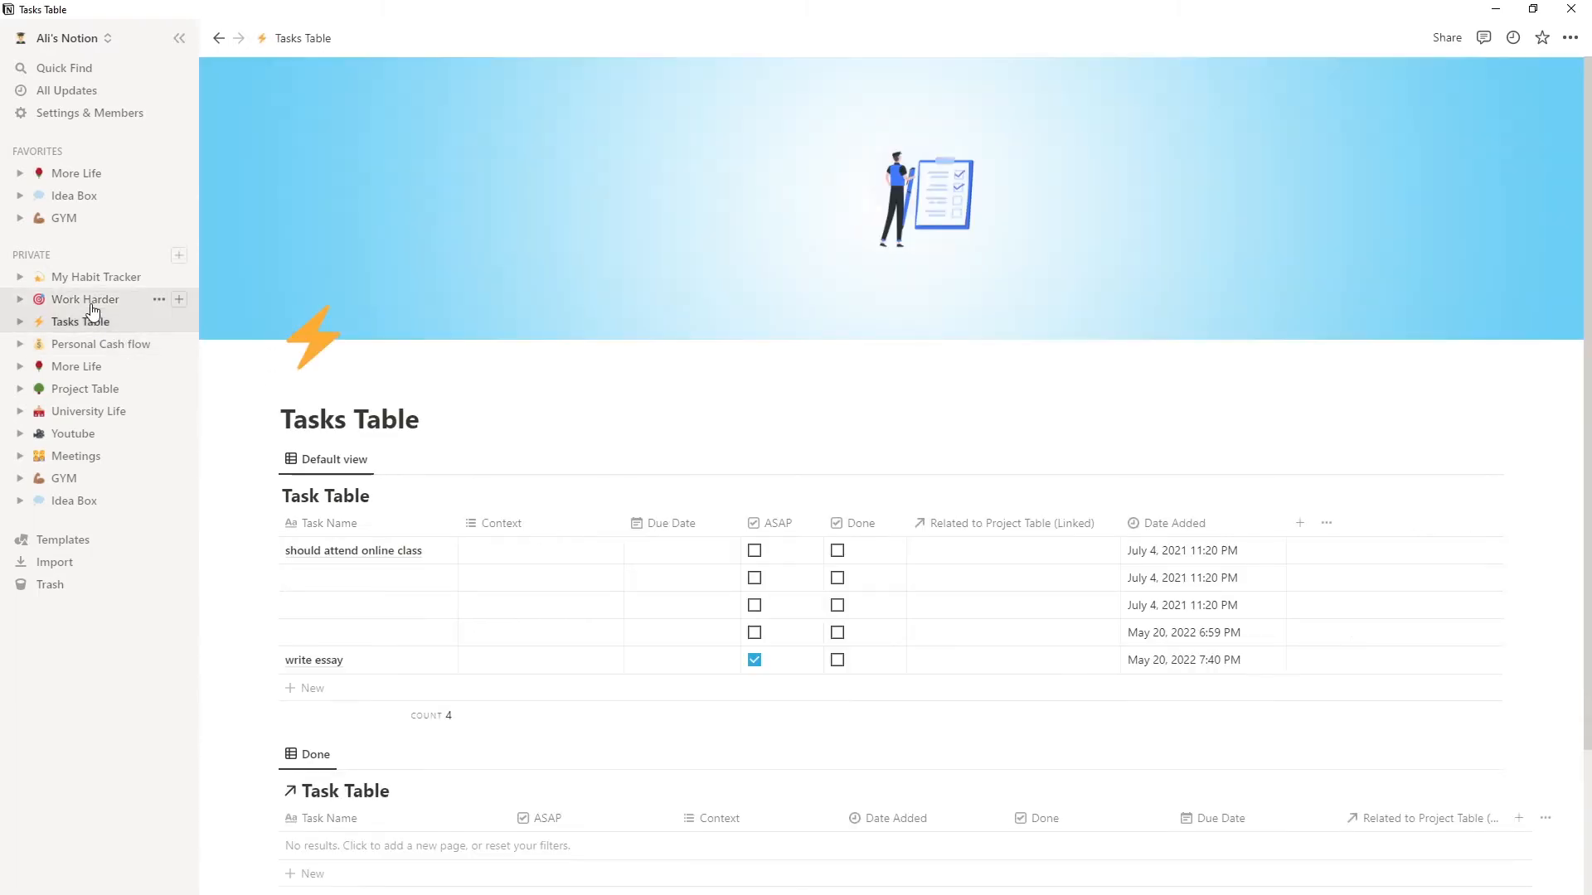
{"action": "left_click", "coordinate": [80, 309]}
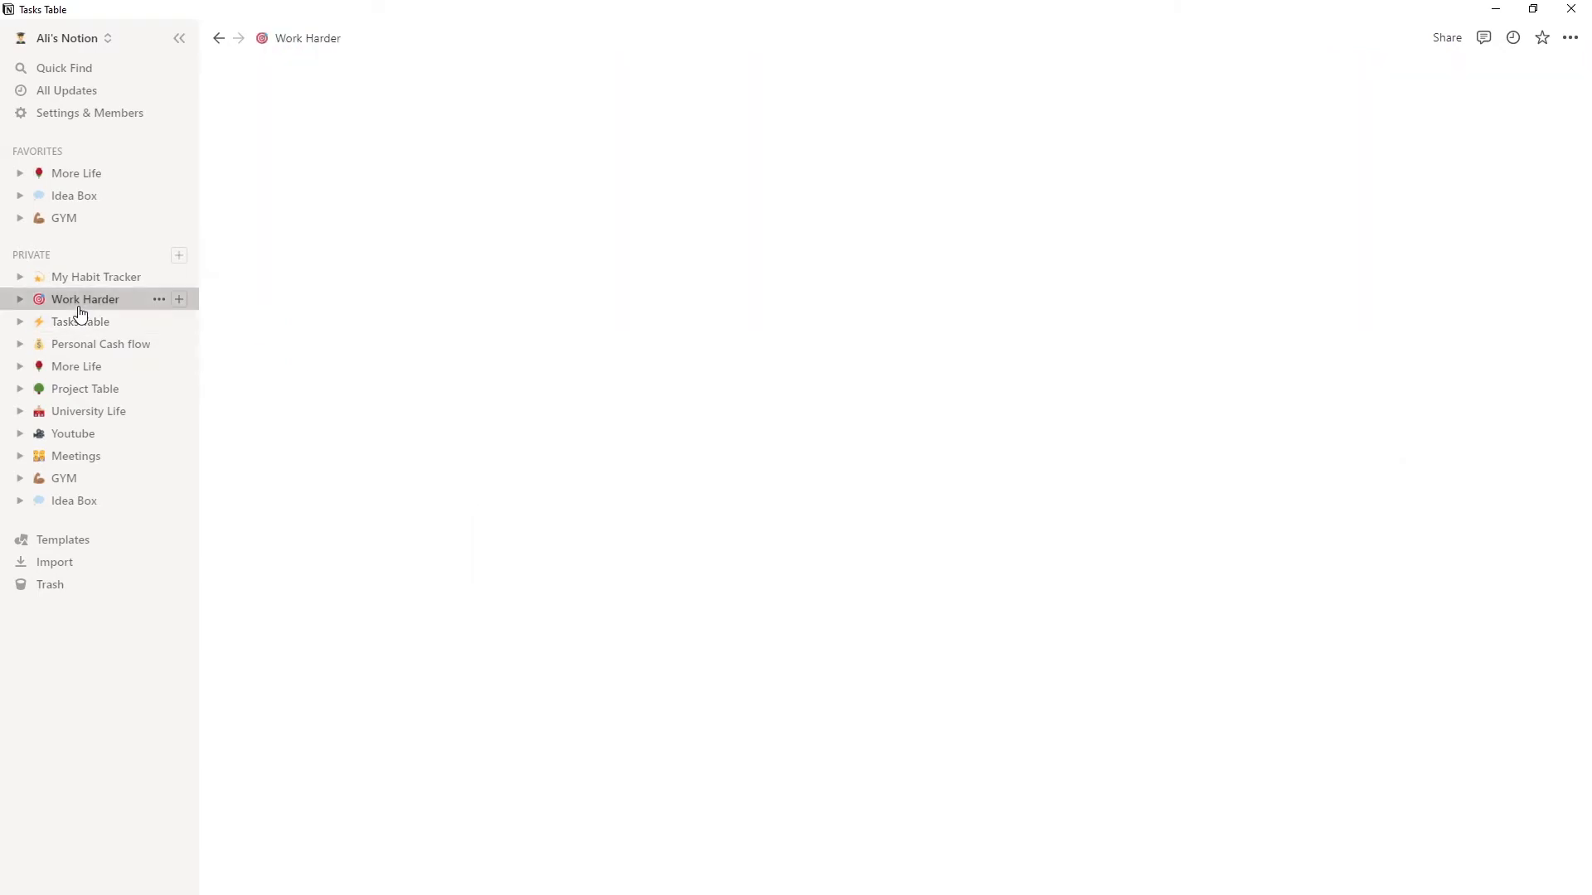
{"action": "scroll", "coordinate": [818, 593], "scroll_direction": "down", "scroll_amount": 6}
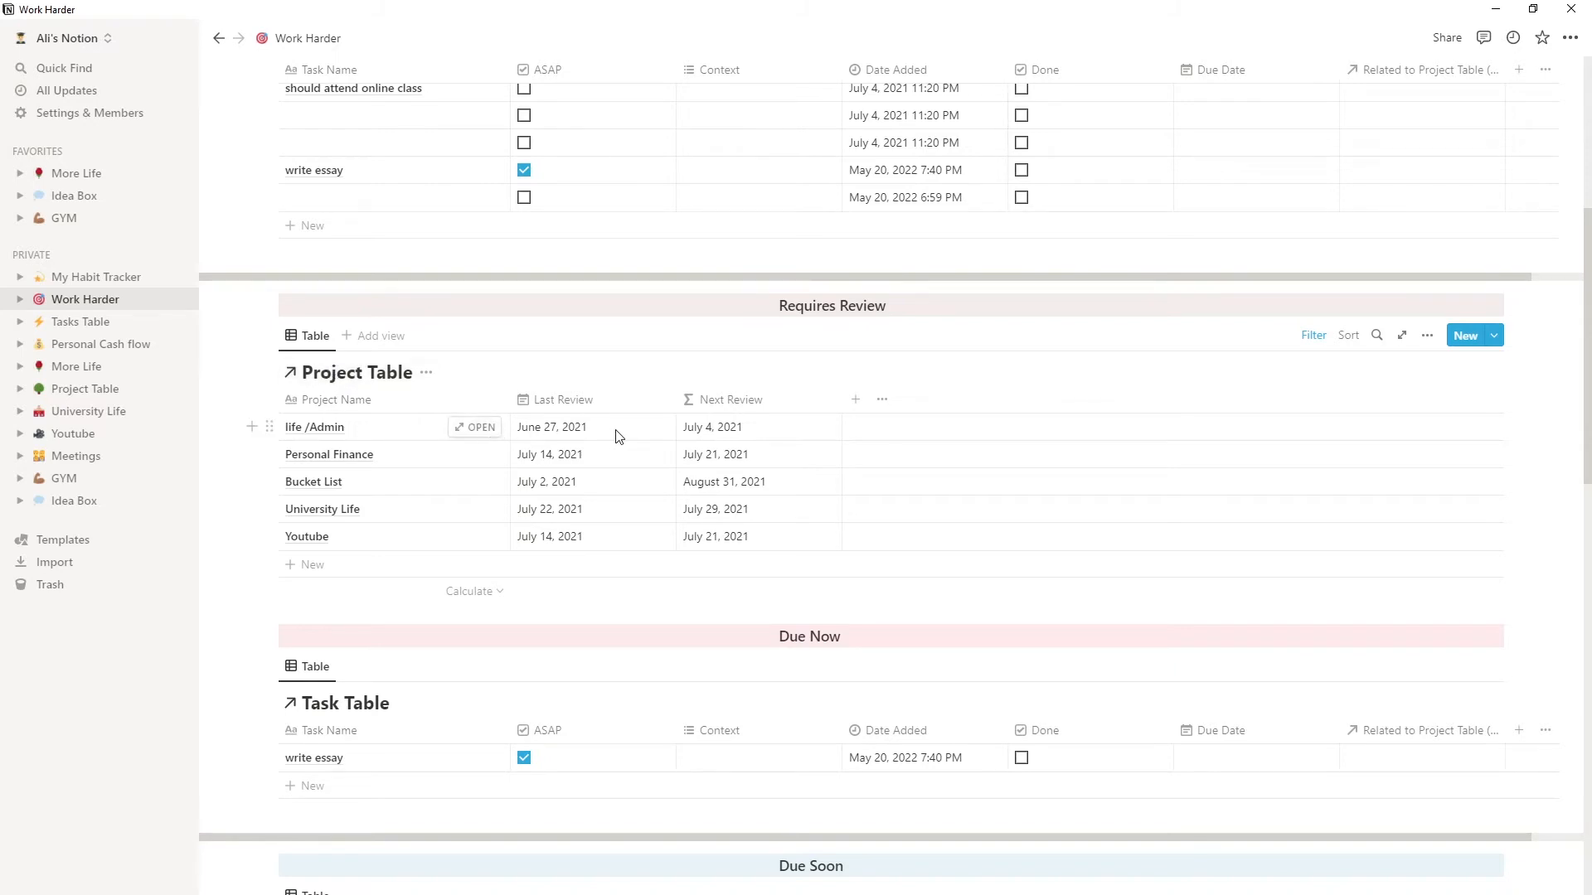
{"action": "scroll", "coordinate": [531, 514], "scroll_direction": "up", "scroll_amount": 3}
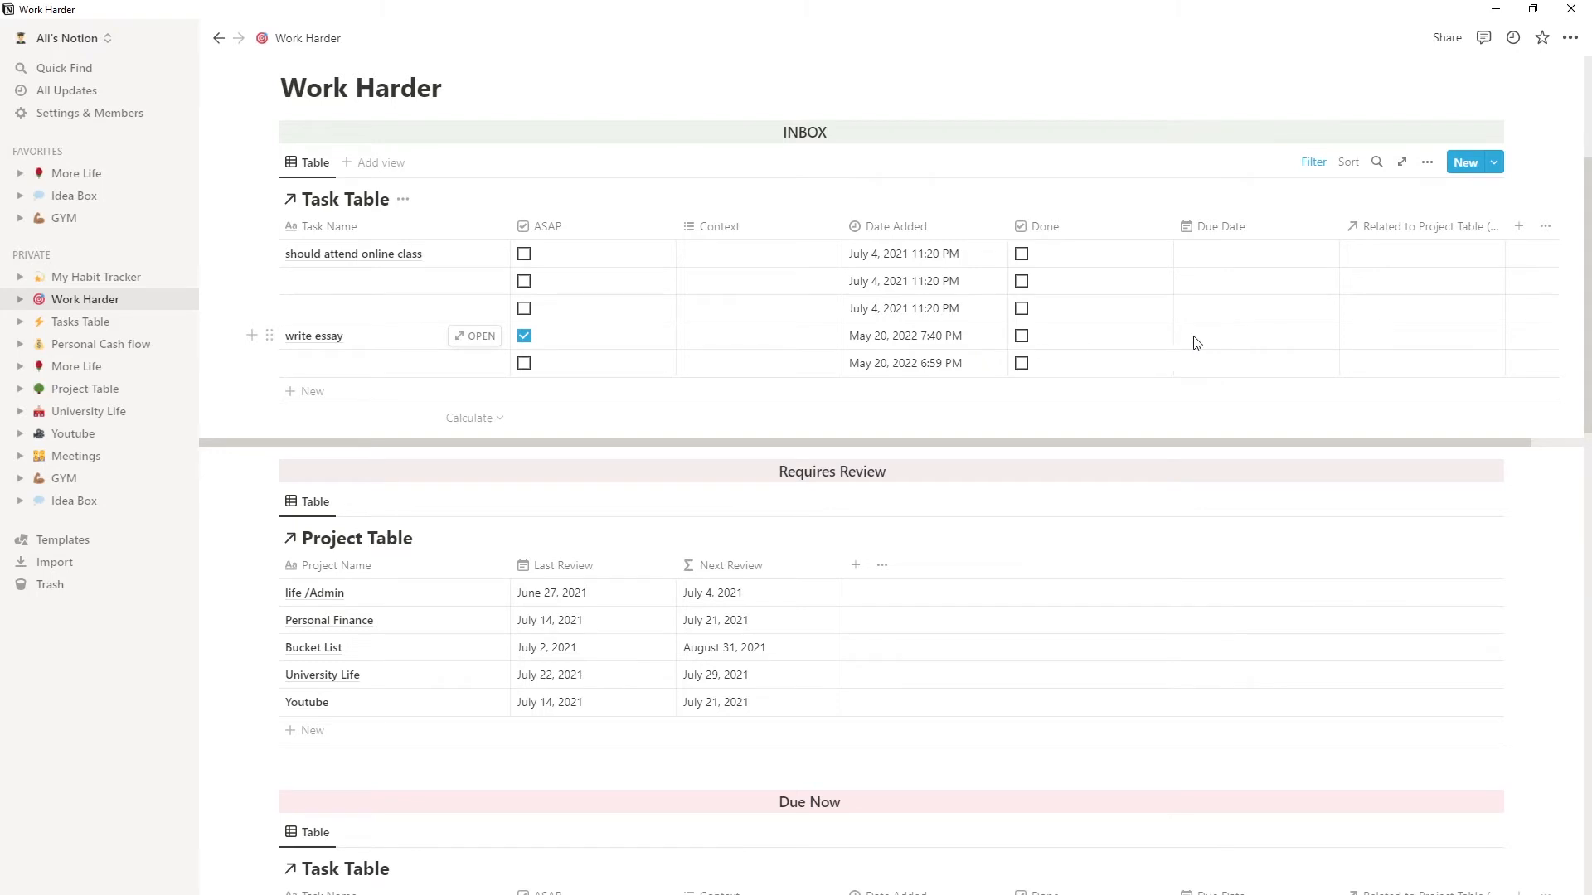
Step: On the Tasks Table page, relate the "write essay" task to the University Life project
{"action": "left_click", "coordinate": [66, 322]}
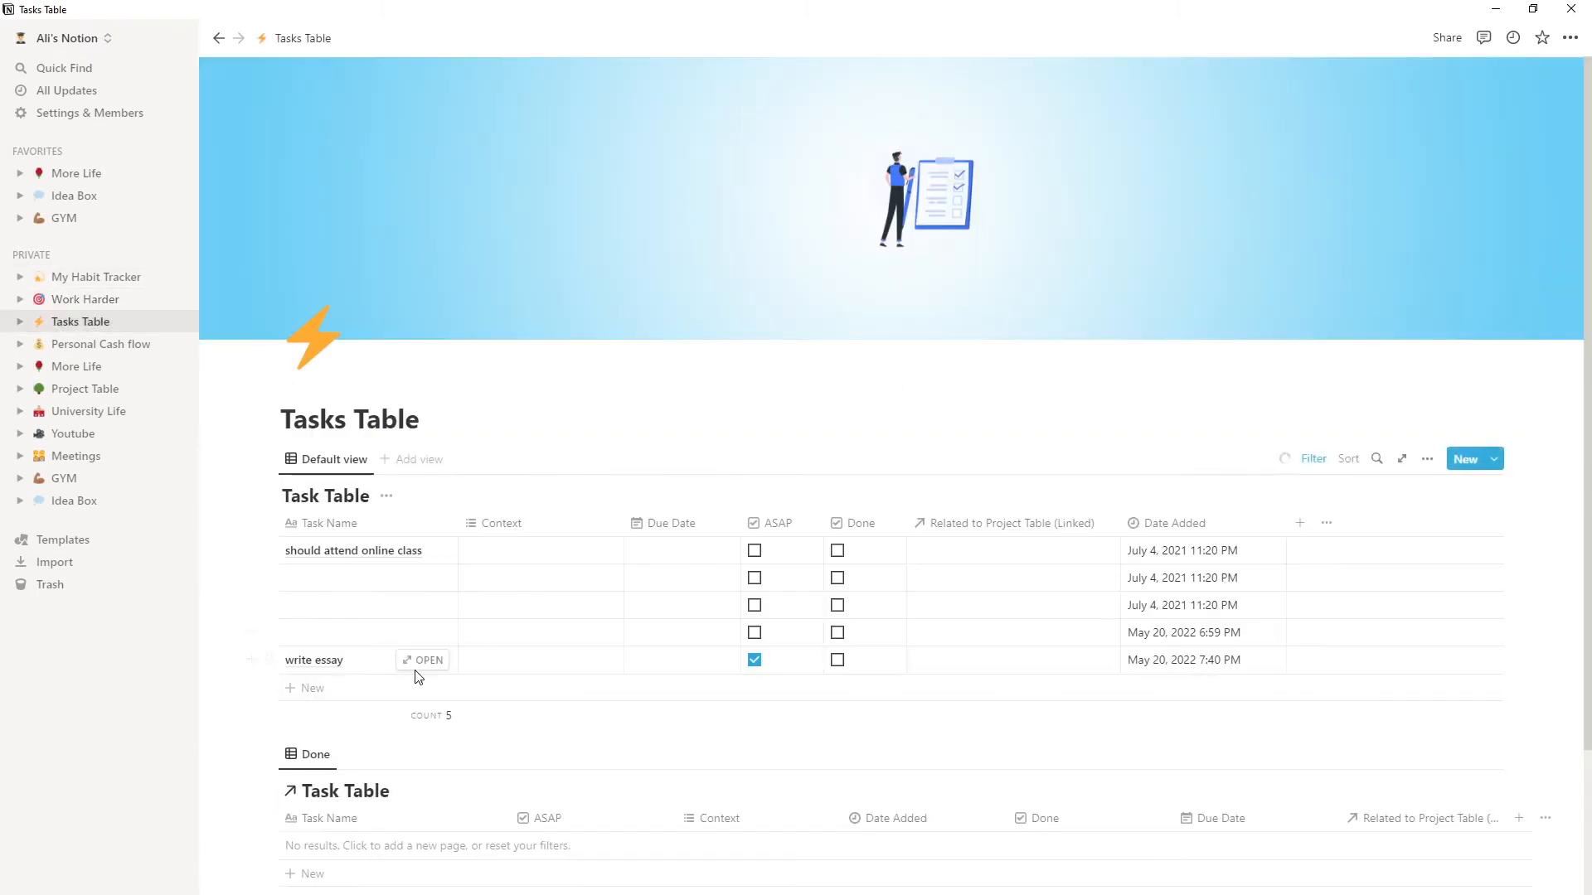
{"action": "left_click", "coordinate": [951, 663]}
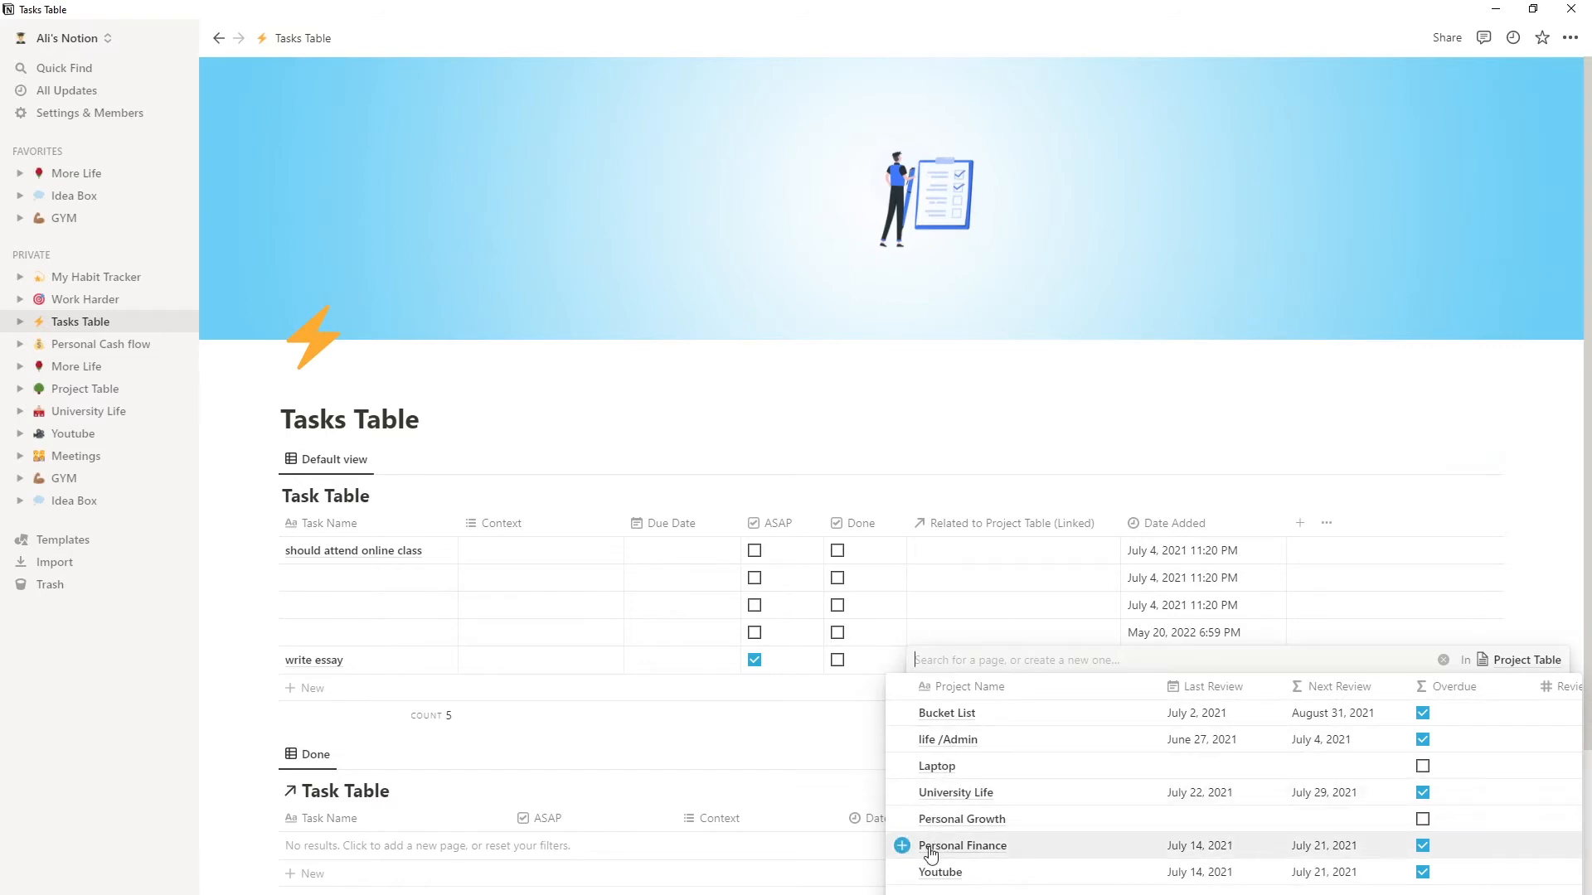
{"action": "left_click", "coordinate": [903, 795]}
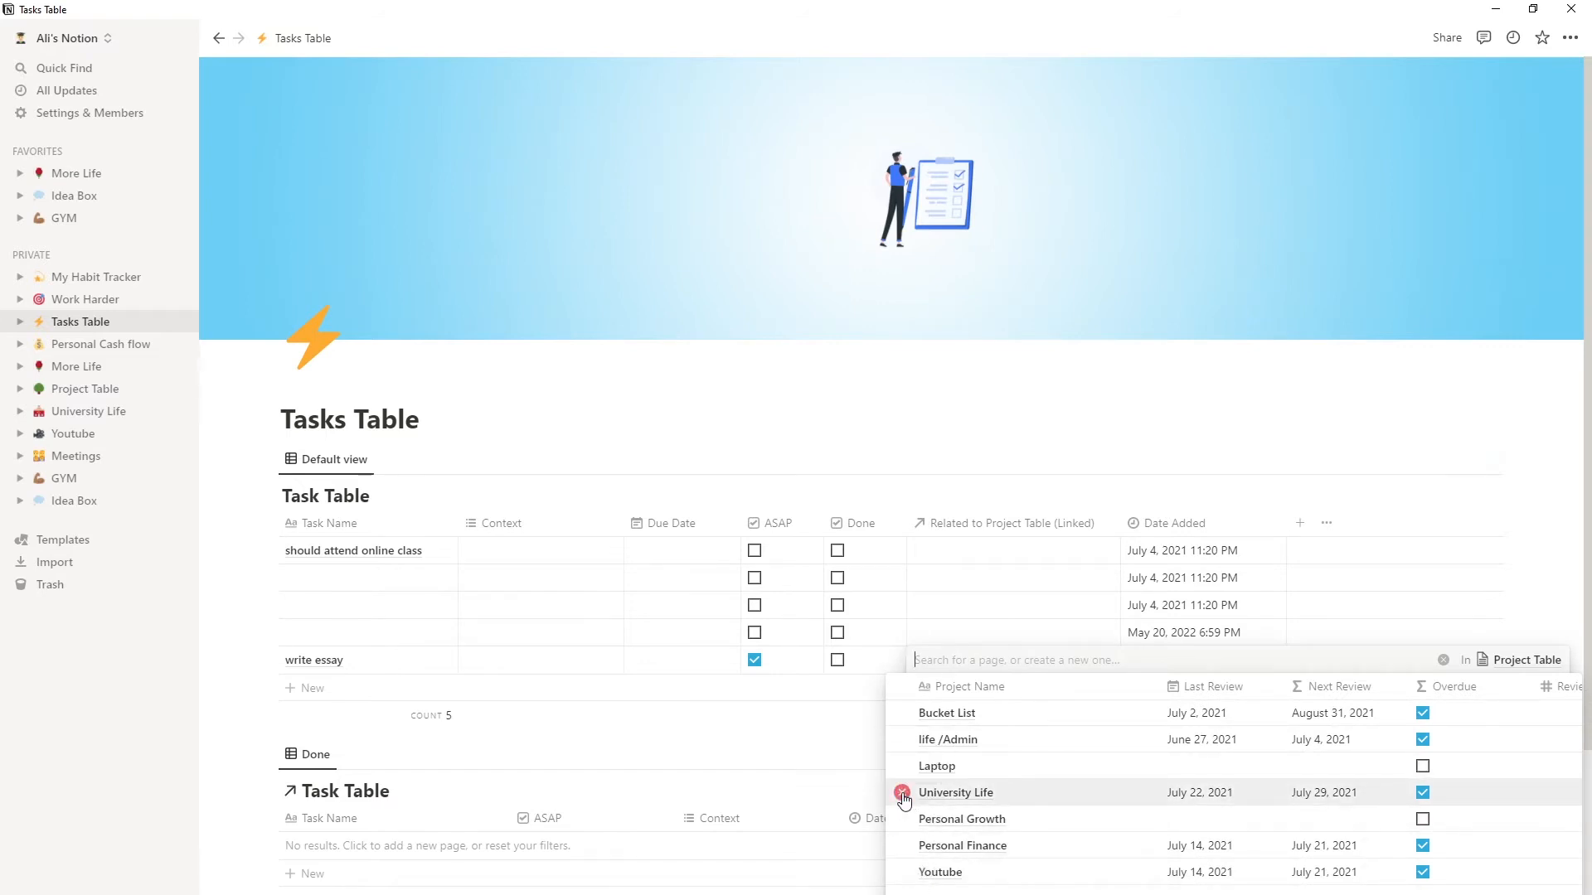
Step: Review the linked tasks on the Project Table page and the project sections of the Work Harder page
{"action": "left_click", "coordinate": [83, 393]}
{"action": "left_click", "coordinate": [84, 393]}
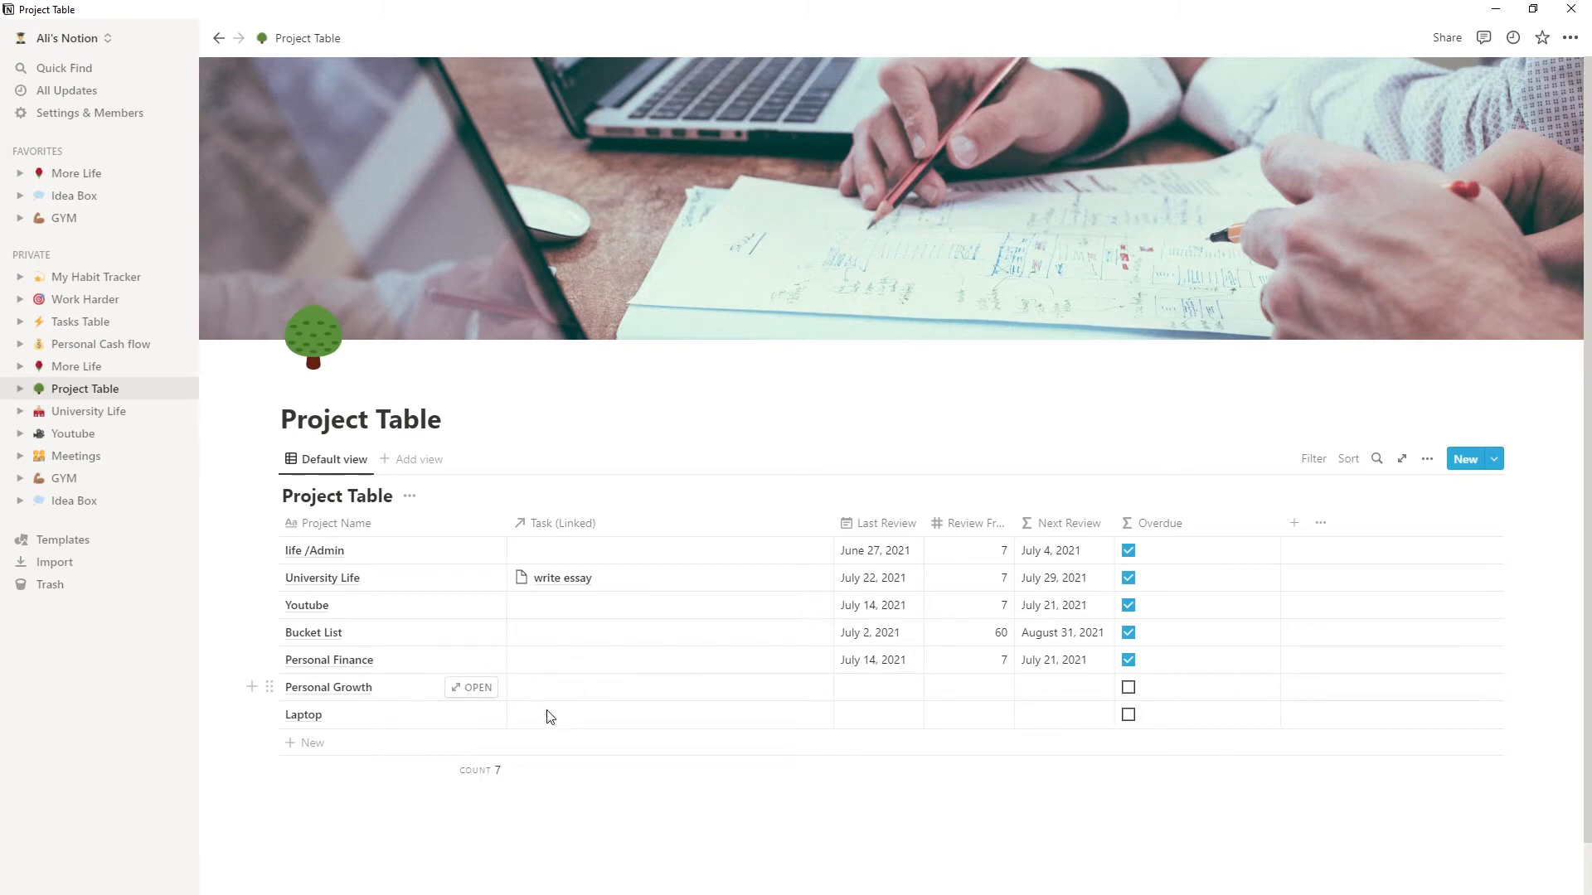
{"action": "left_click", "coordinate": [71, 373]}
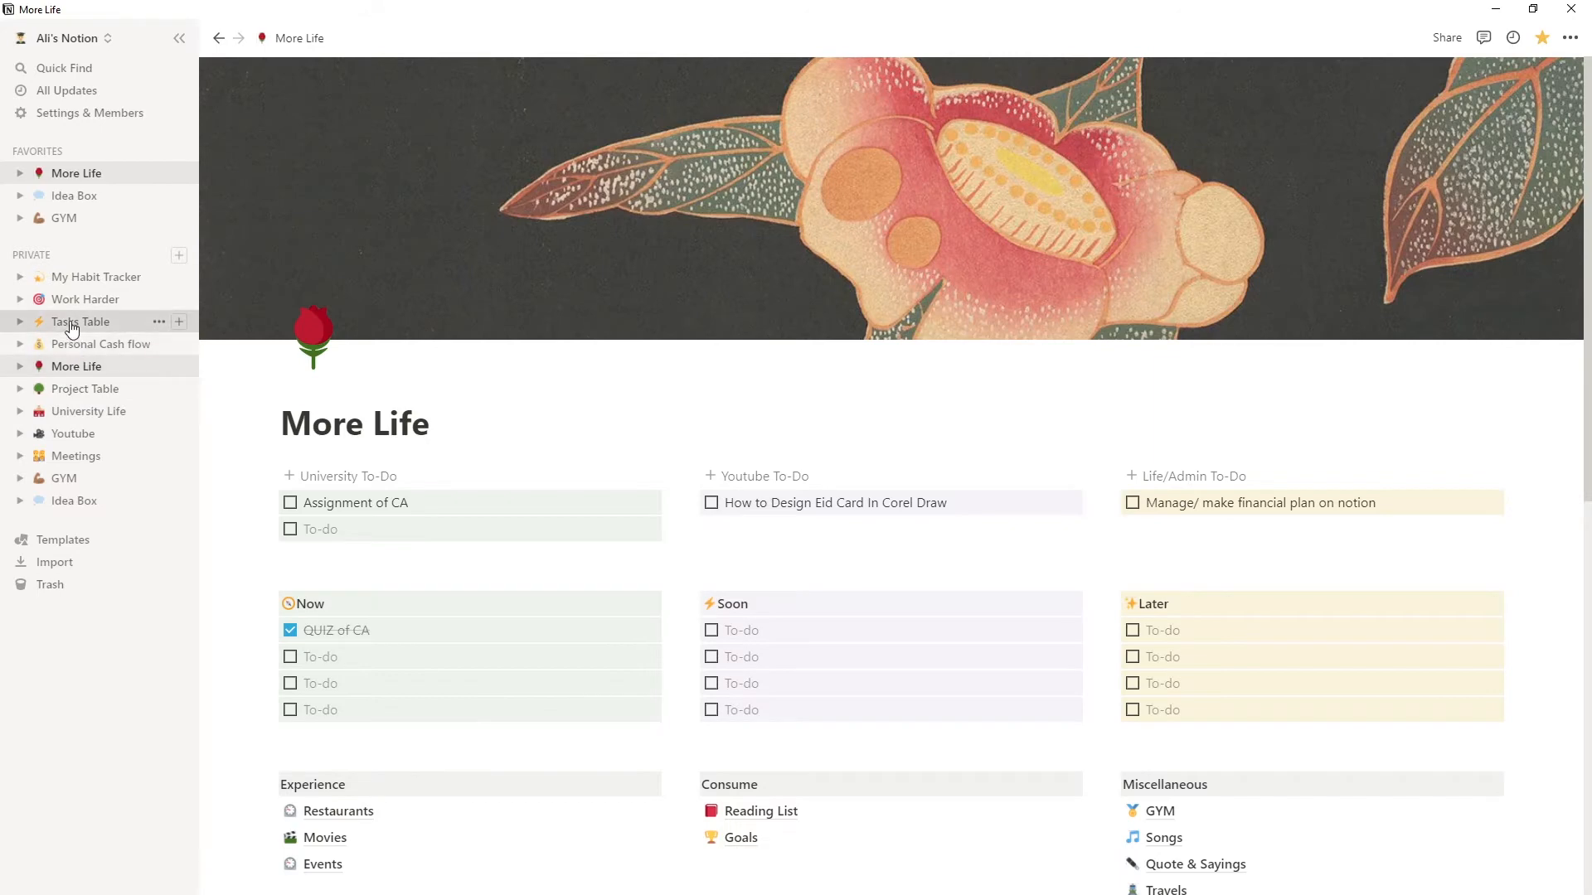
{"action": "left_click", "coordinate": [71, 325]}
{"action": "left_click", "coordinate": [73, 303]}
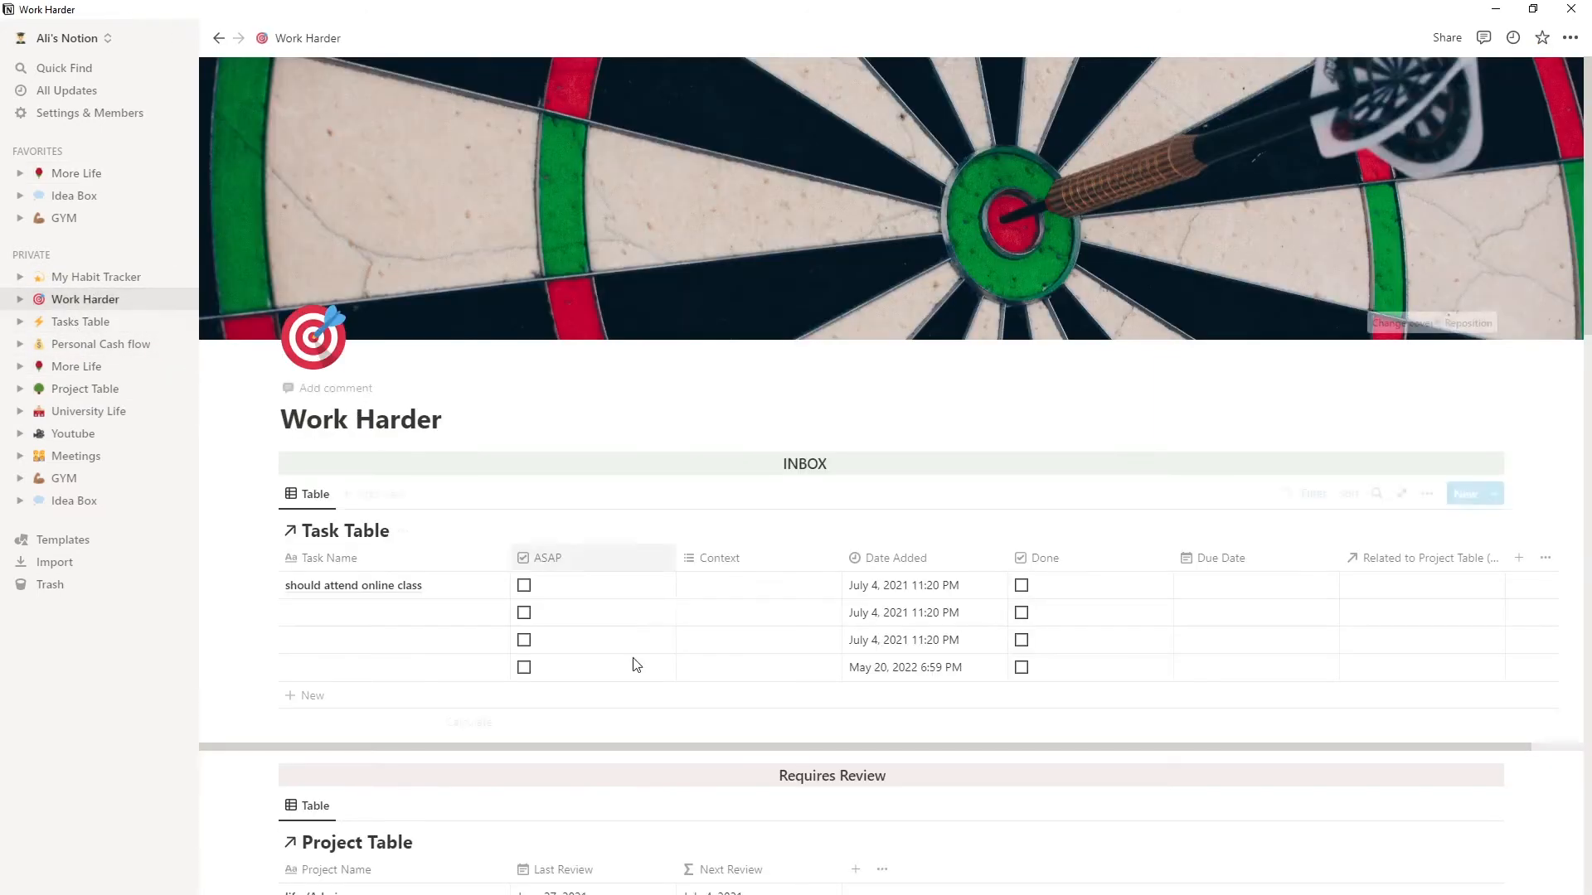
{"action": "scroll", "coordinate": [636, 665], "scroll_direction": "down", "scroll_amount": 12}
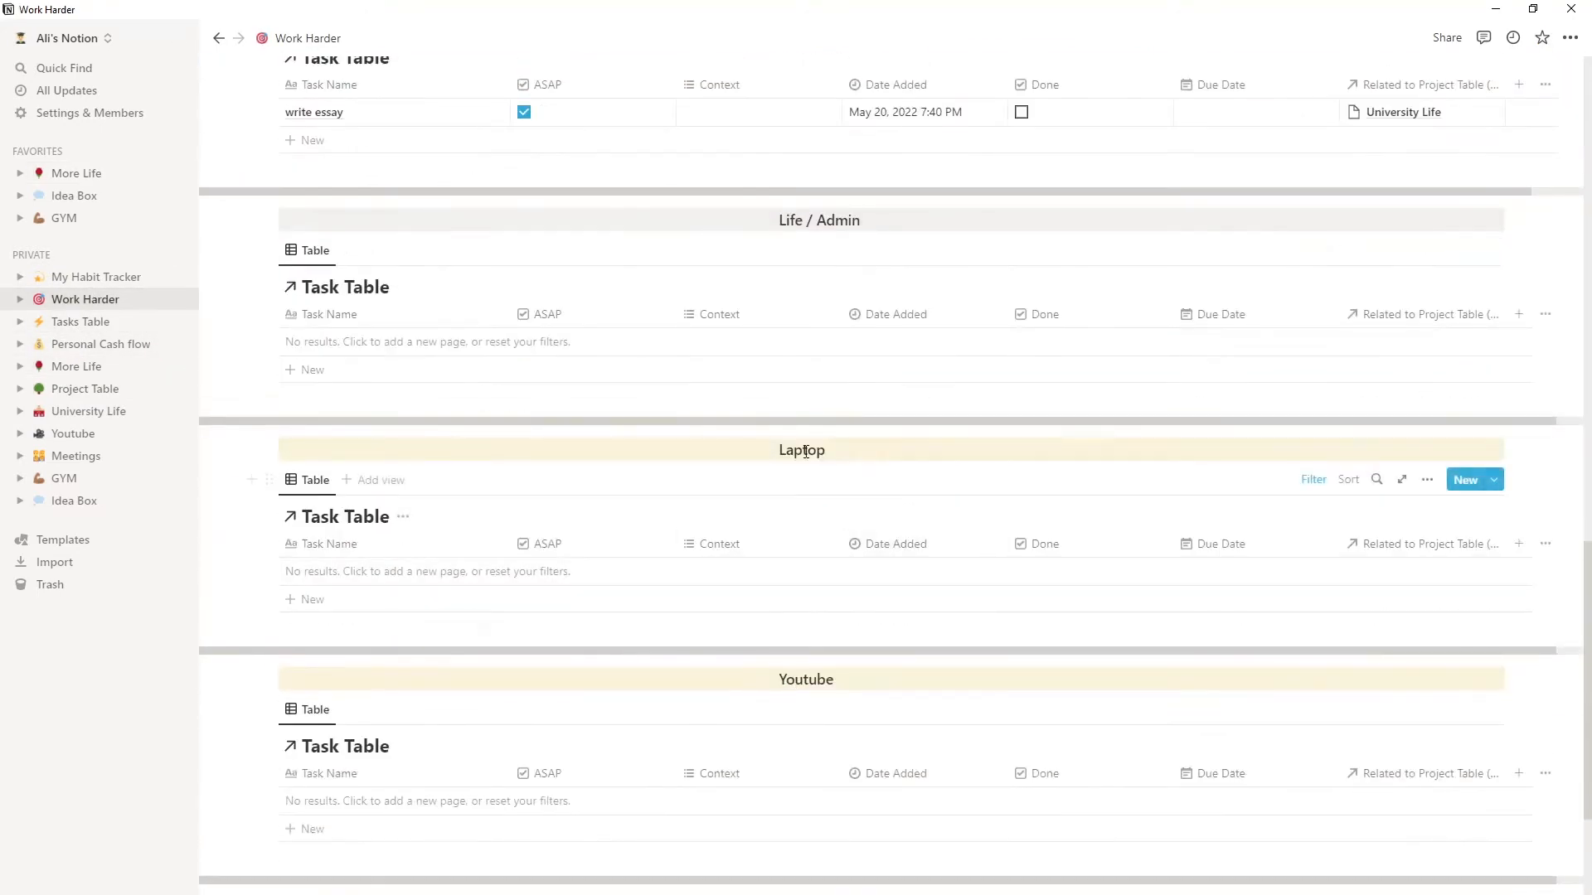
{"action": "scroll", "coordinate": [746, 594], "scroll_direction": "up", "scroll_amount": 13}
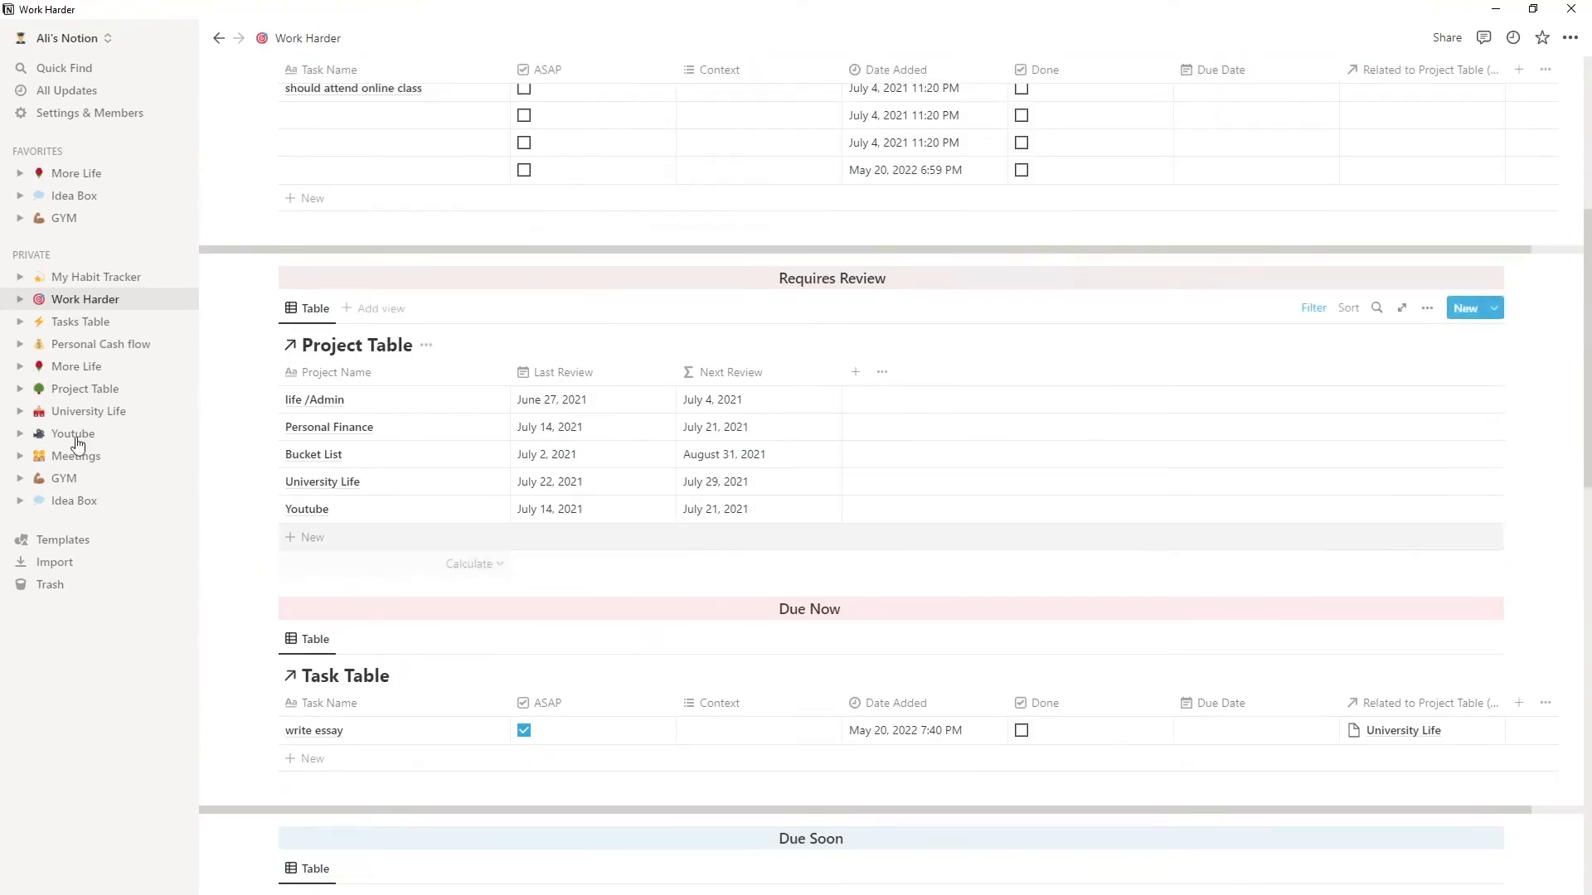
Step: Add a task named "should repair laptop" to the main Task Table and relate it to the Laptop project
{"action": "left_click", "coordinate": [79, 323]}
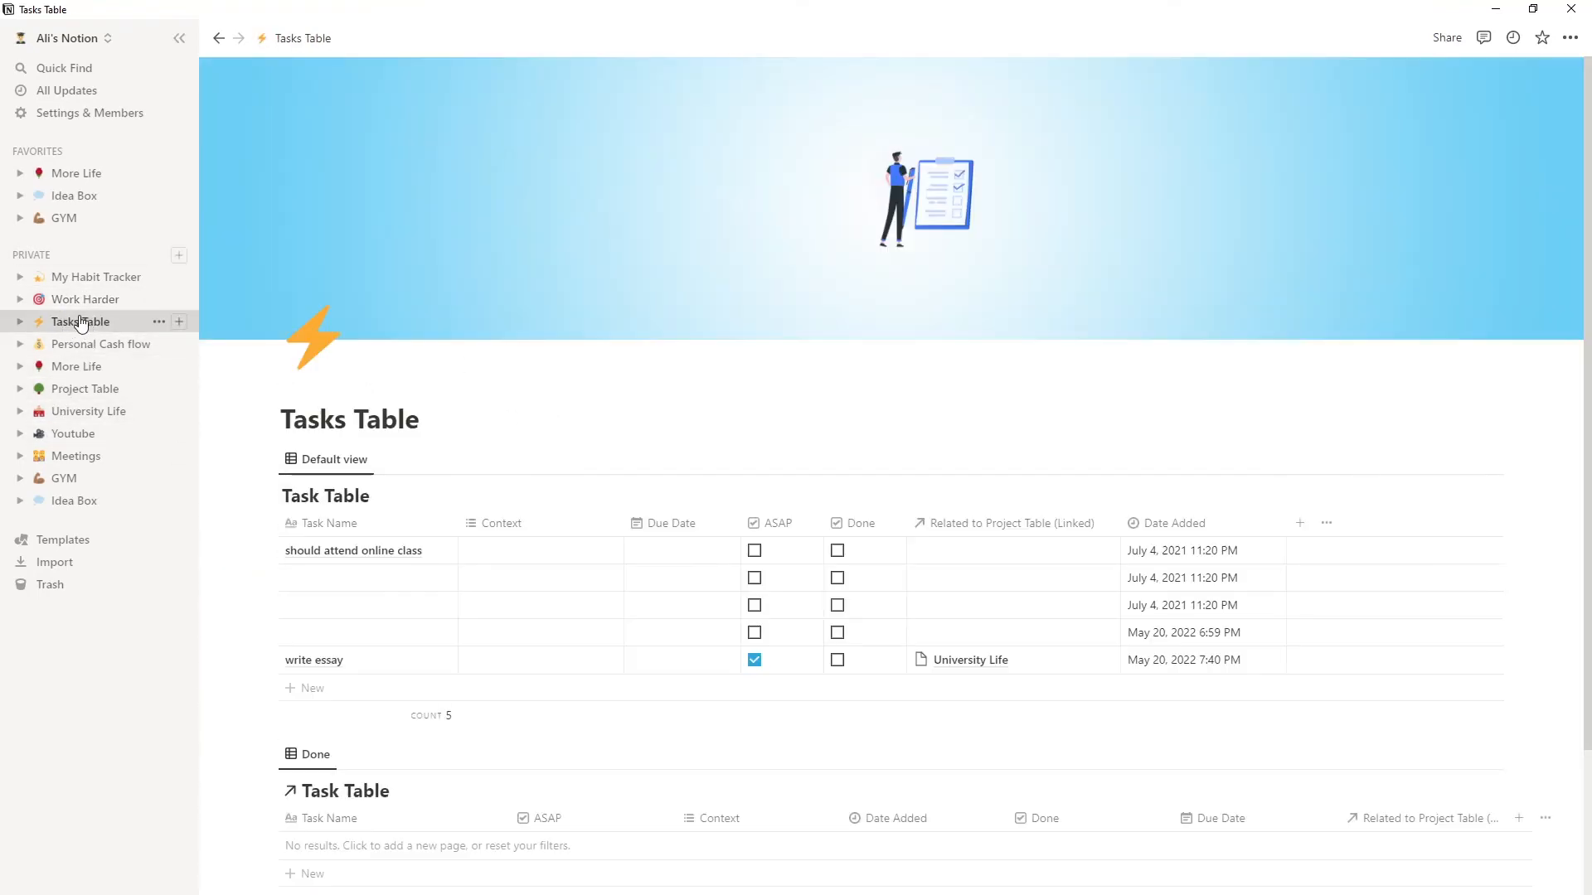
{"action": "left_click", "coordinate": [319, 688]}
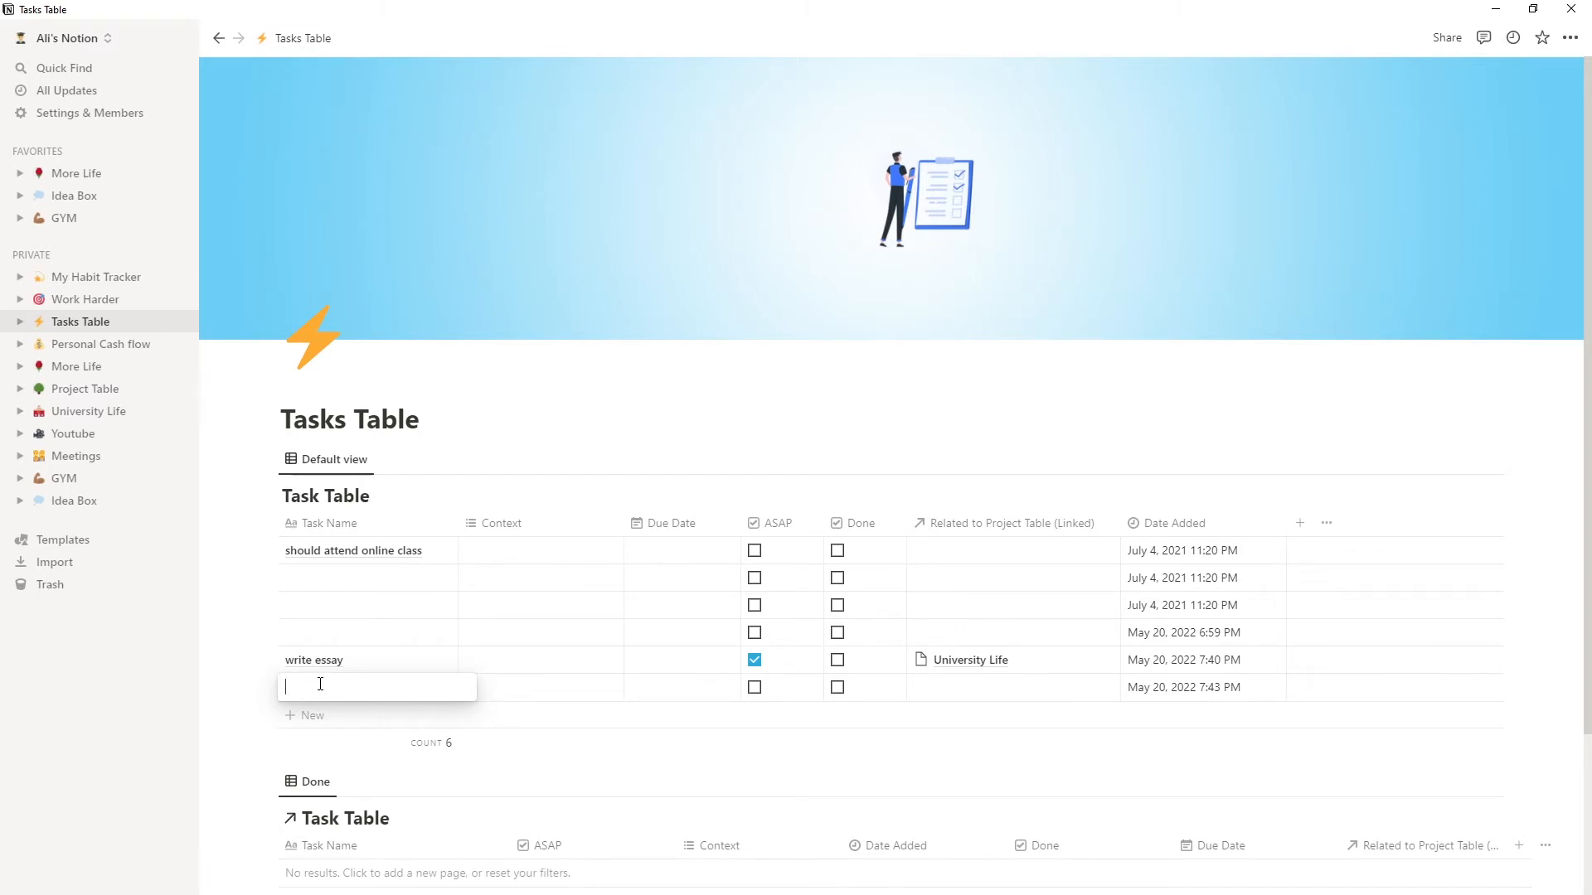
{"action": "type", "text": "should repair laptop"}
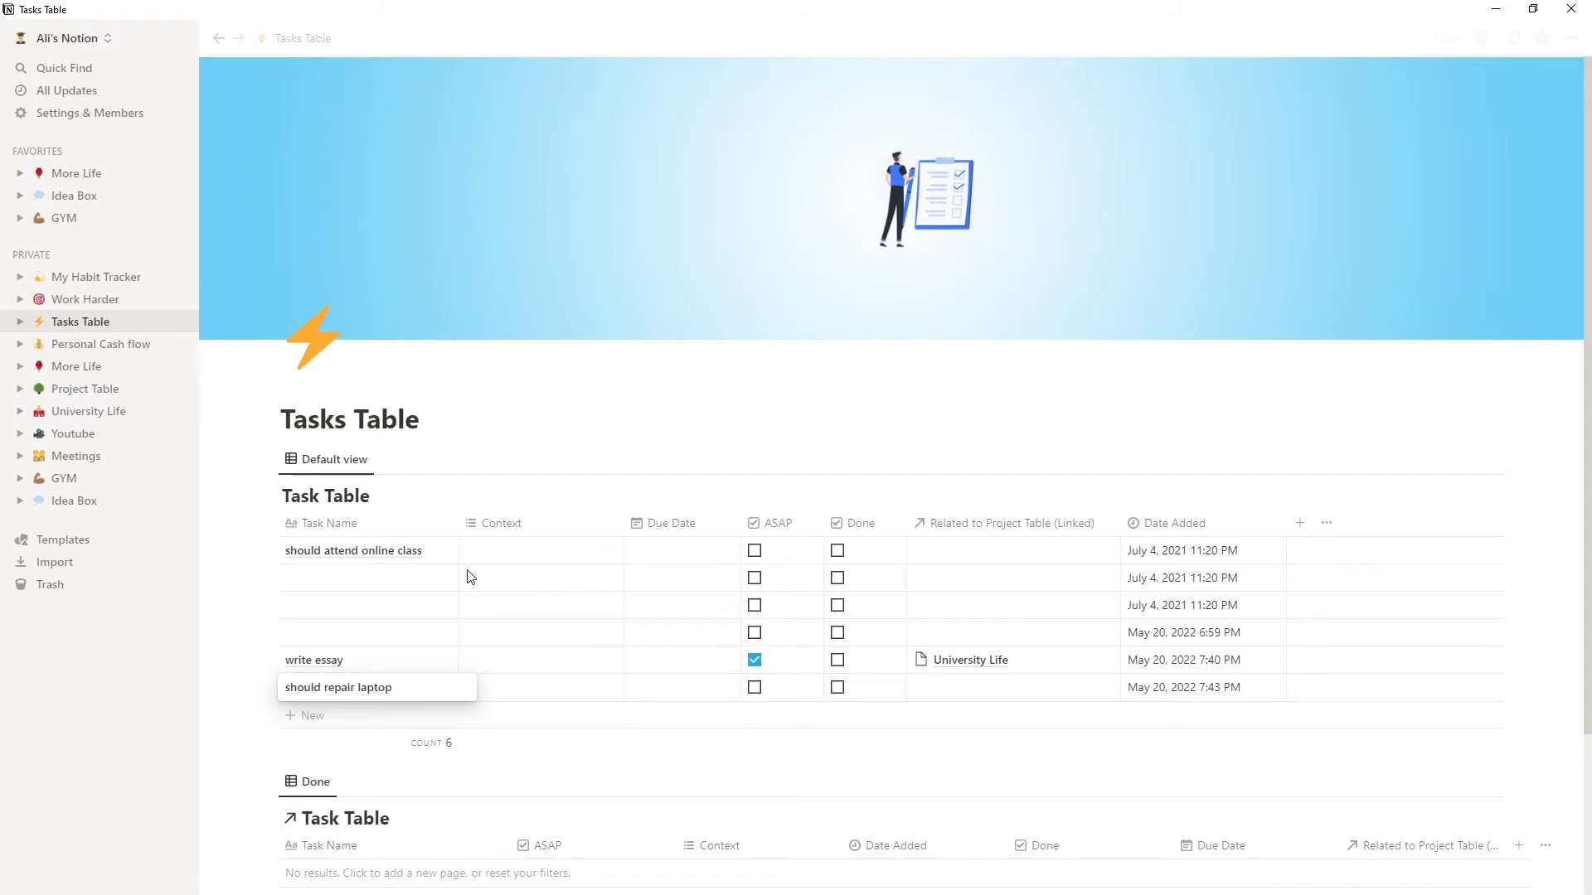
{"action": "left_click", "coordinate": [987, 695]}
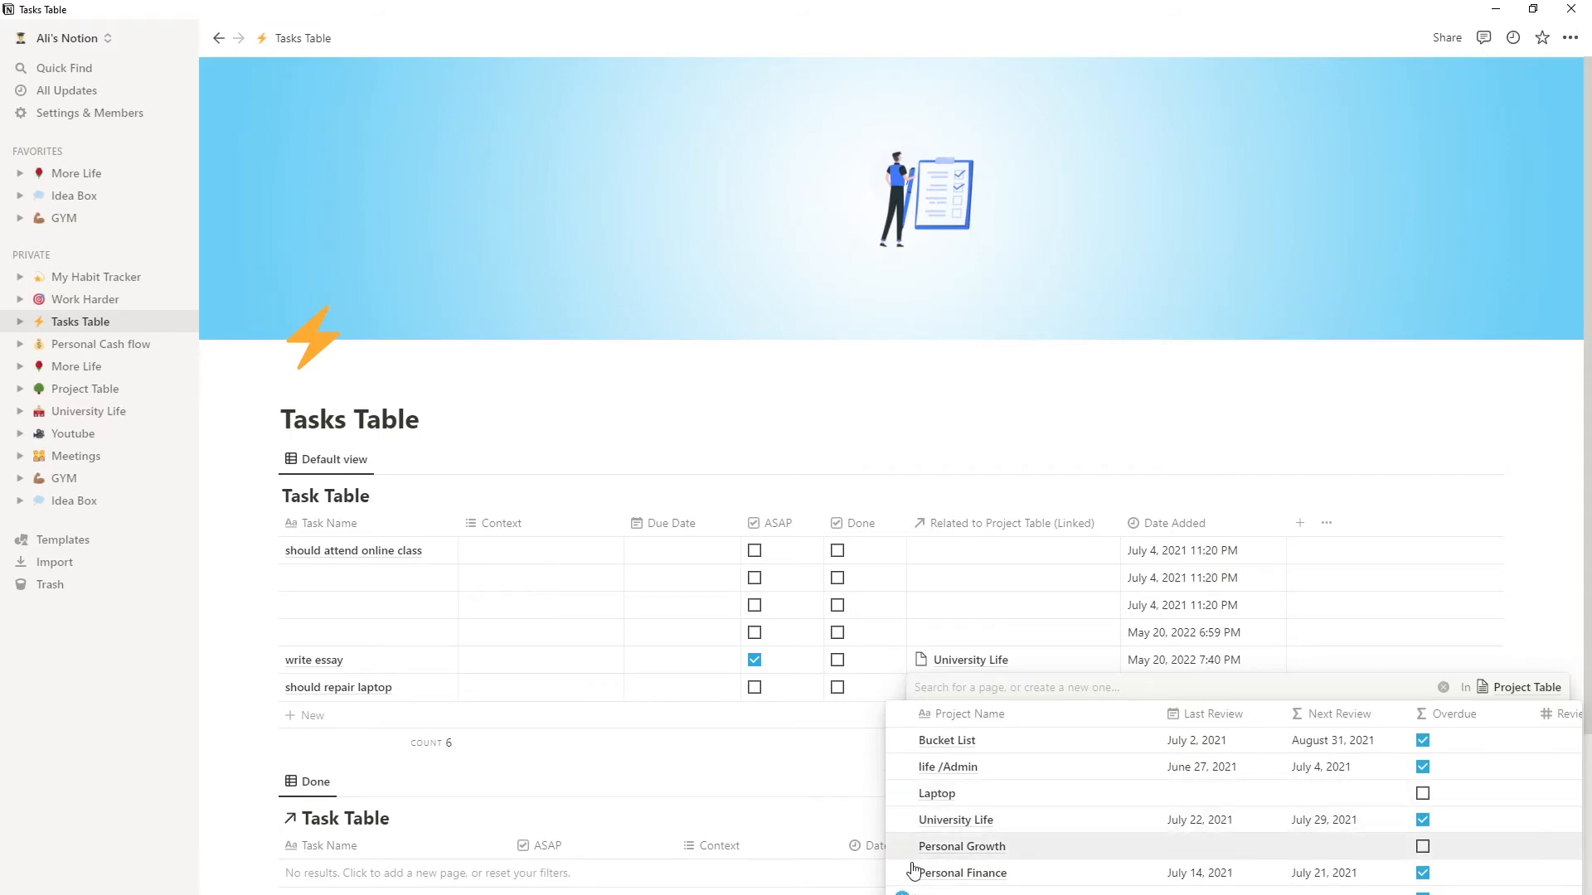
{"action": "left_click", "coordinate": [902, 794]}
{"action": "left_click", "coordinate": [82, 303]}
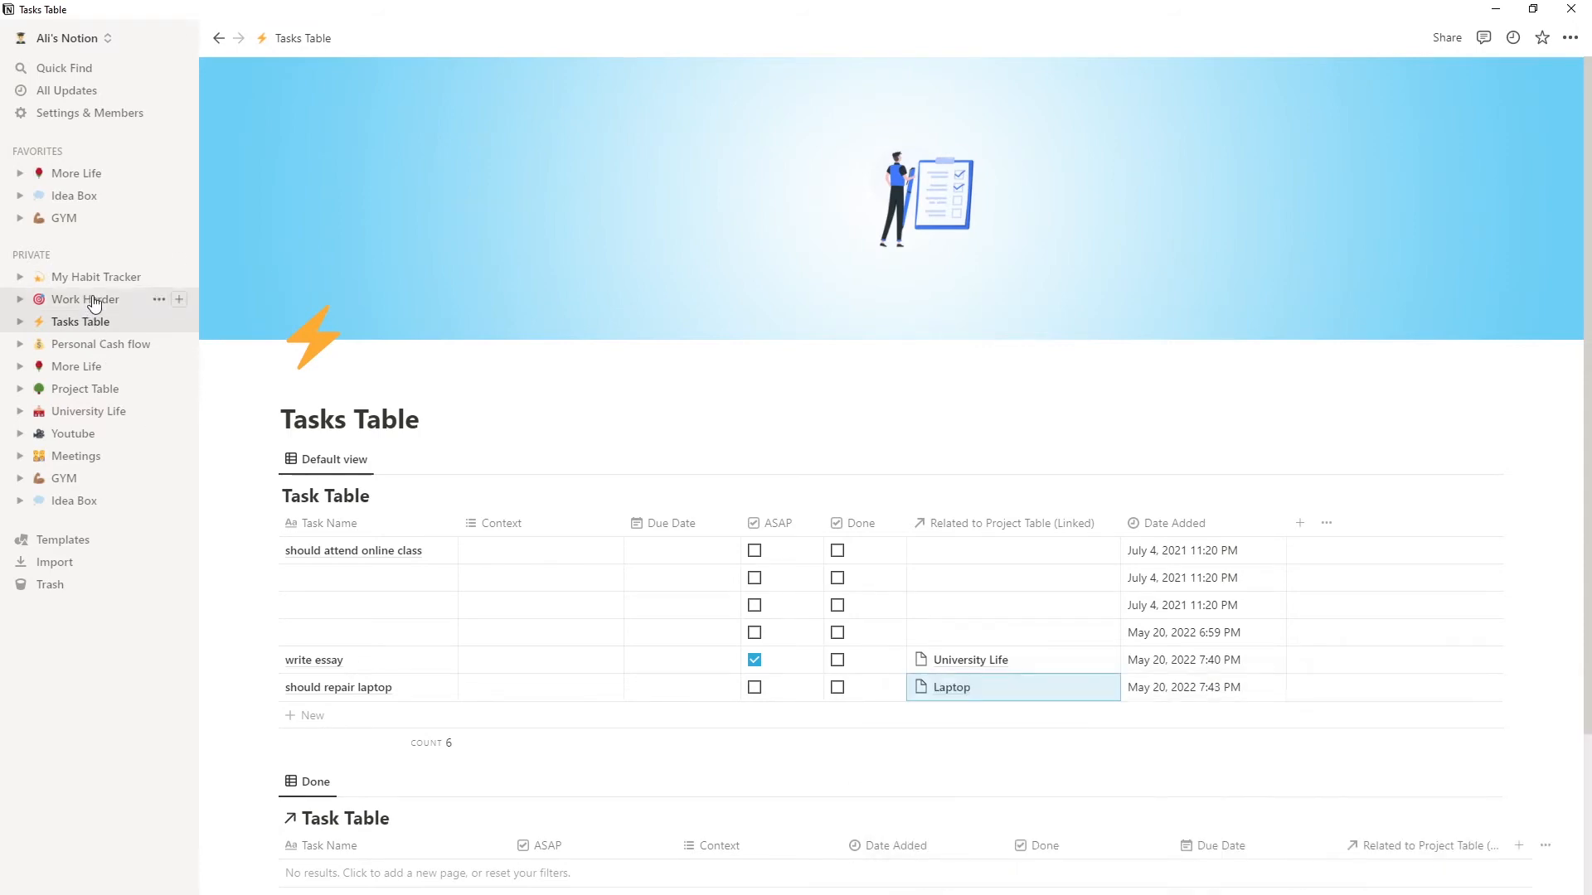
Step: Mark the "should repair laptop" task as done in the Laptop section of the Work Harder page
{"action": "left_click", "coordinate": [91, 303]}
{"action": "scroll", "coordinate": [764, 590], "scroll_direction": "down", "scroll_amount": 5}
{"action": "scroll", "coordinate": [765, 591], "scroll_direction": "down", "scroll_amount": 5}
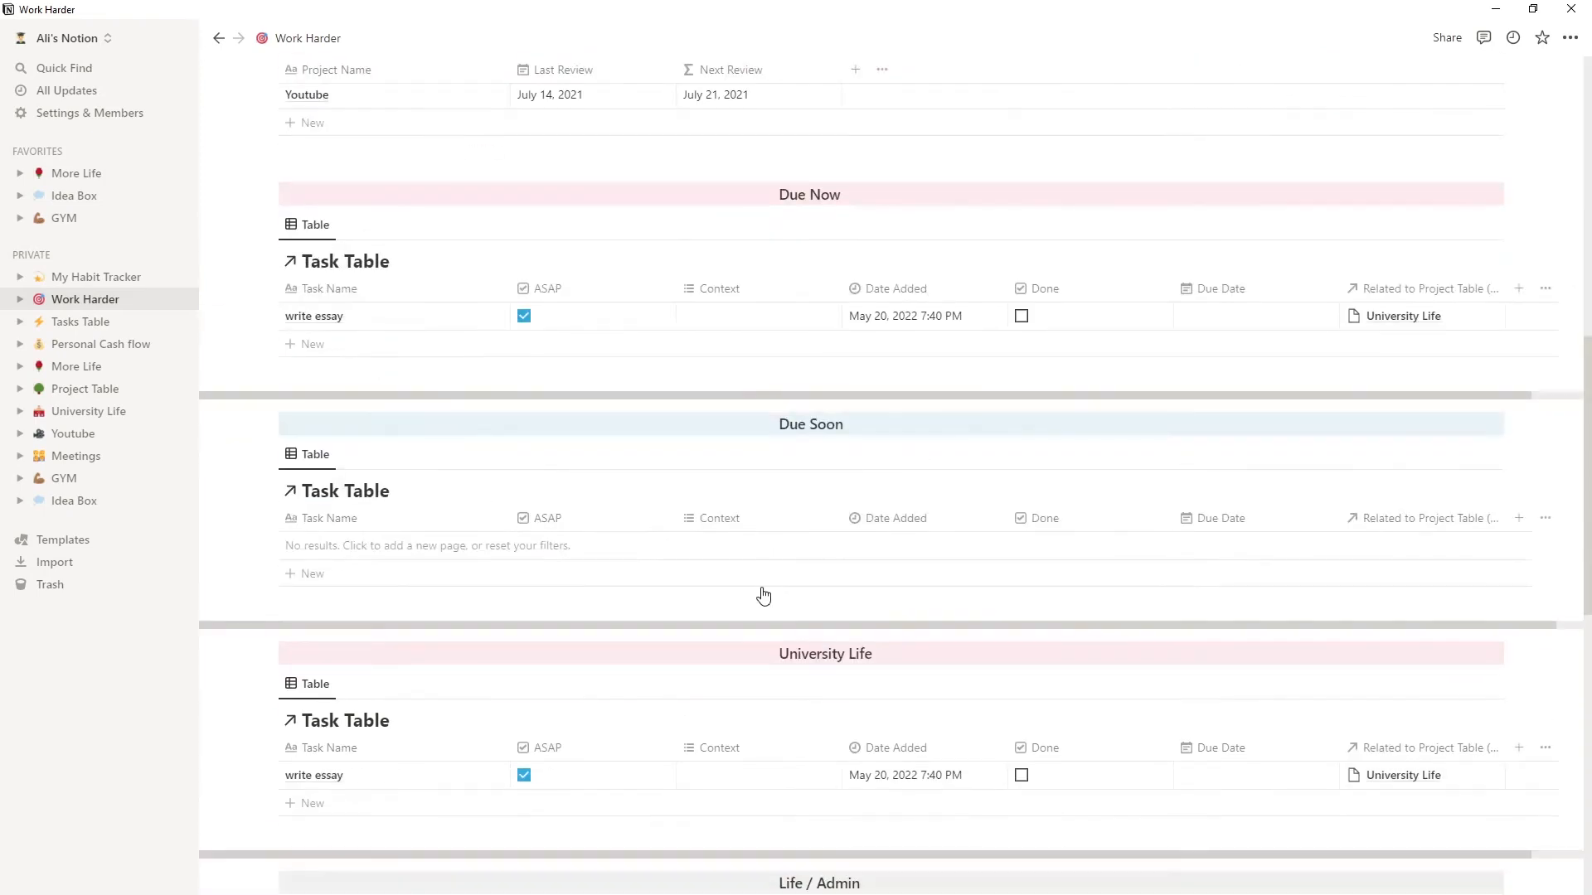
{"action": "scroll", "coordinate": [760, 543], "scroll_direction": "down", "scroll_amount": 2}
{"action": "scroll", "coordinate": [761, 547], "scroll_direction": "down", "scroll_amount": 4}
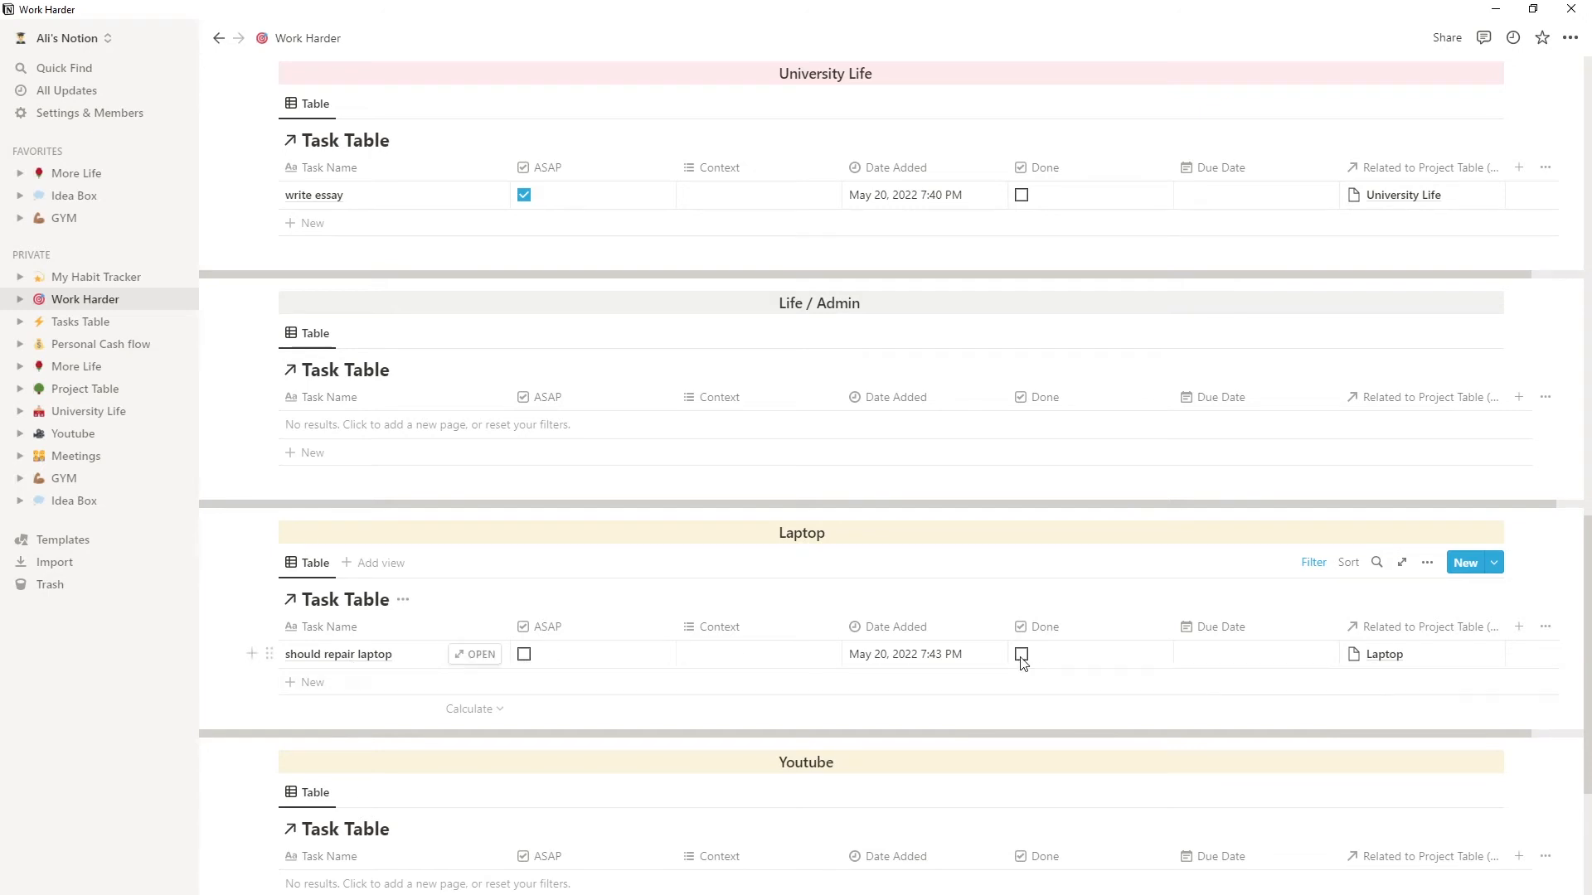
Step: Check the Completed section of the Work Harder page and the linked tasks on the Project Table page
{"action": "scroll", "coordinate": [1028, 666], "scroll_direction": "down", "scroll_amount": 5}
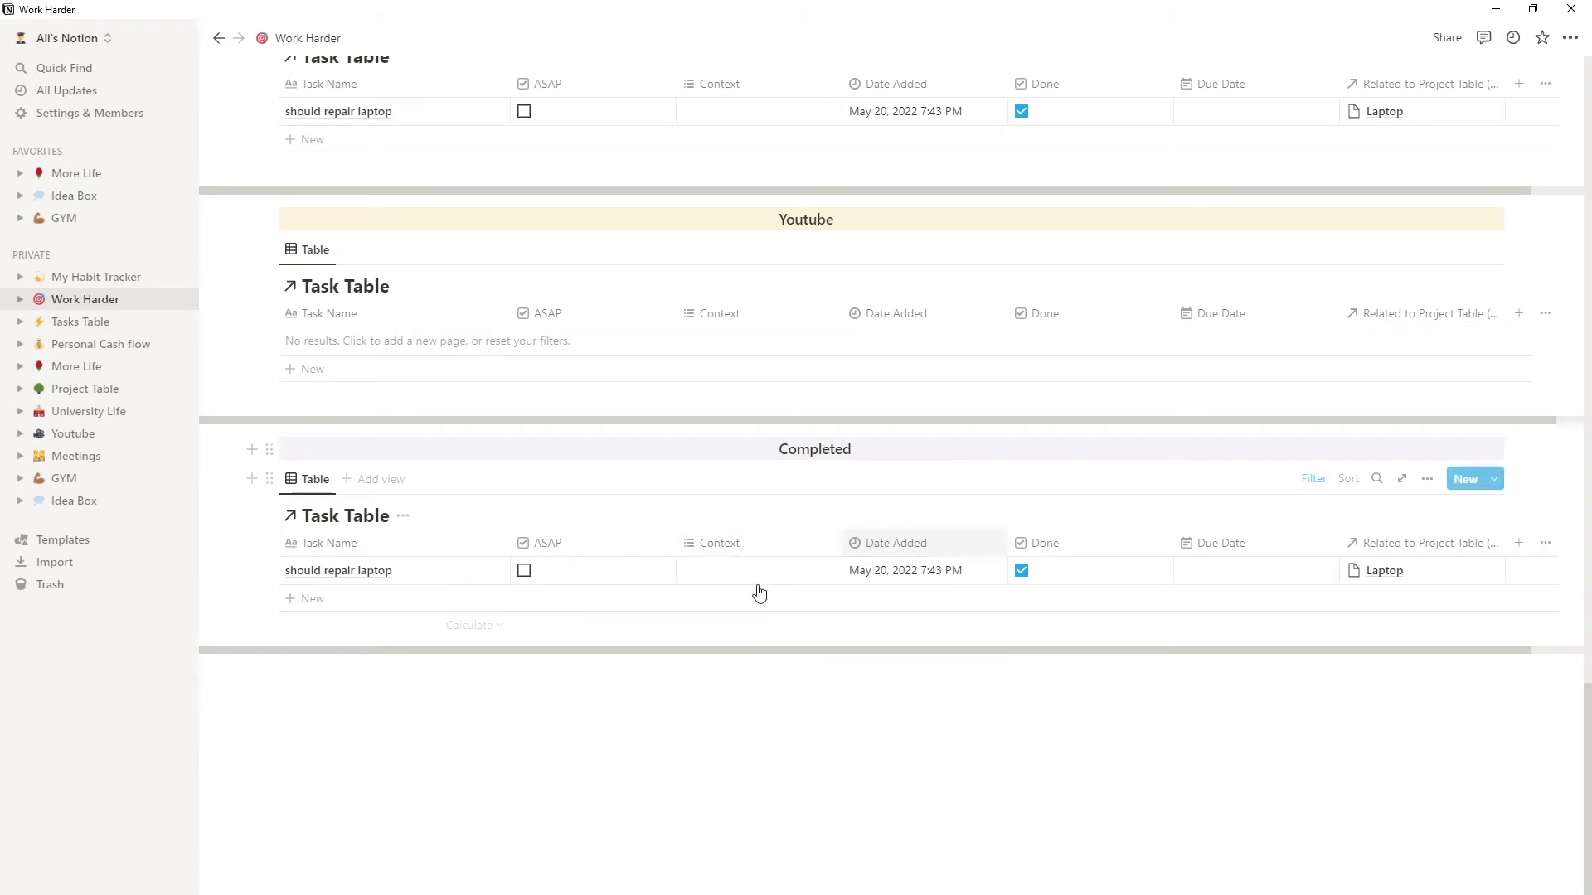
{"action": "left_click", "coordinate": [84, 322]}
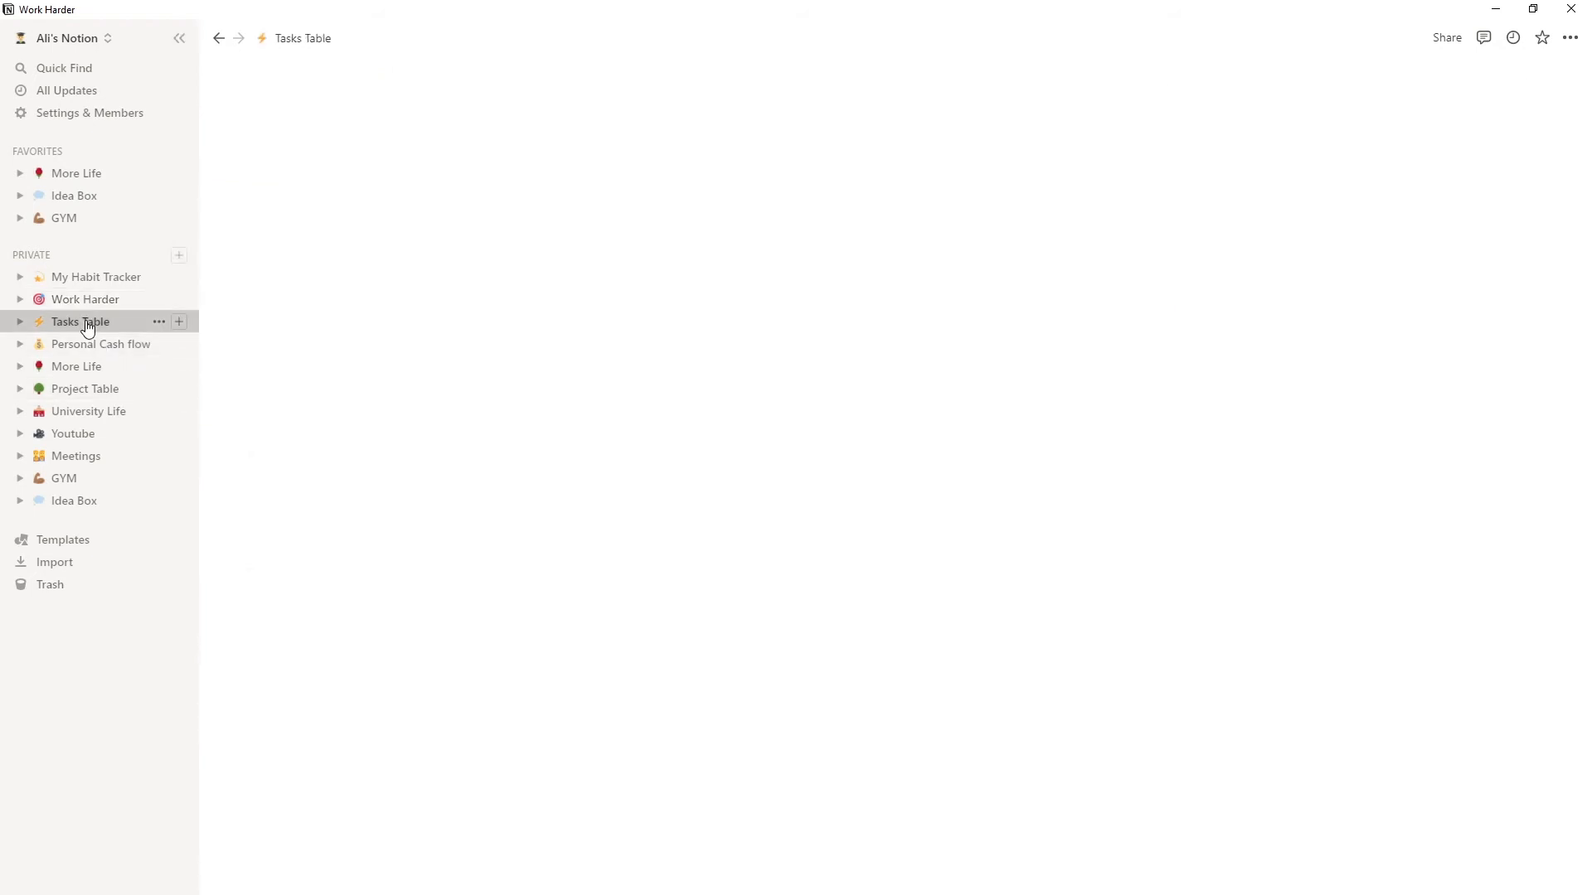
{"action": "left_click", "coordinate": [87, 390]}
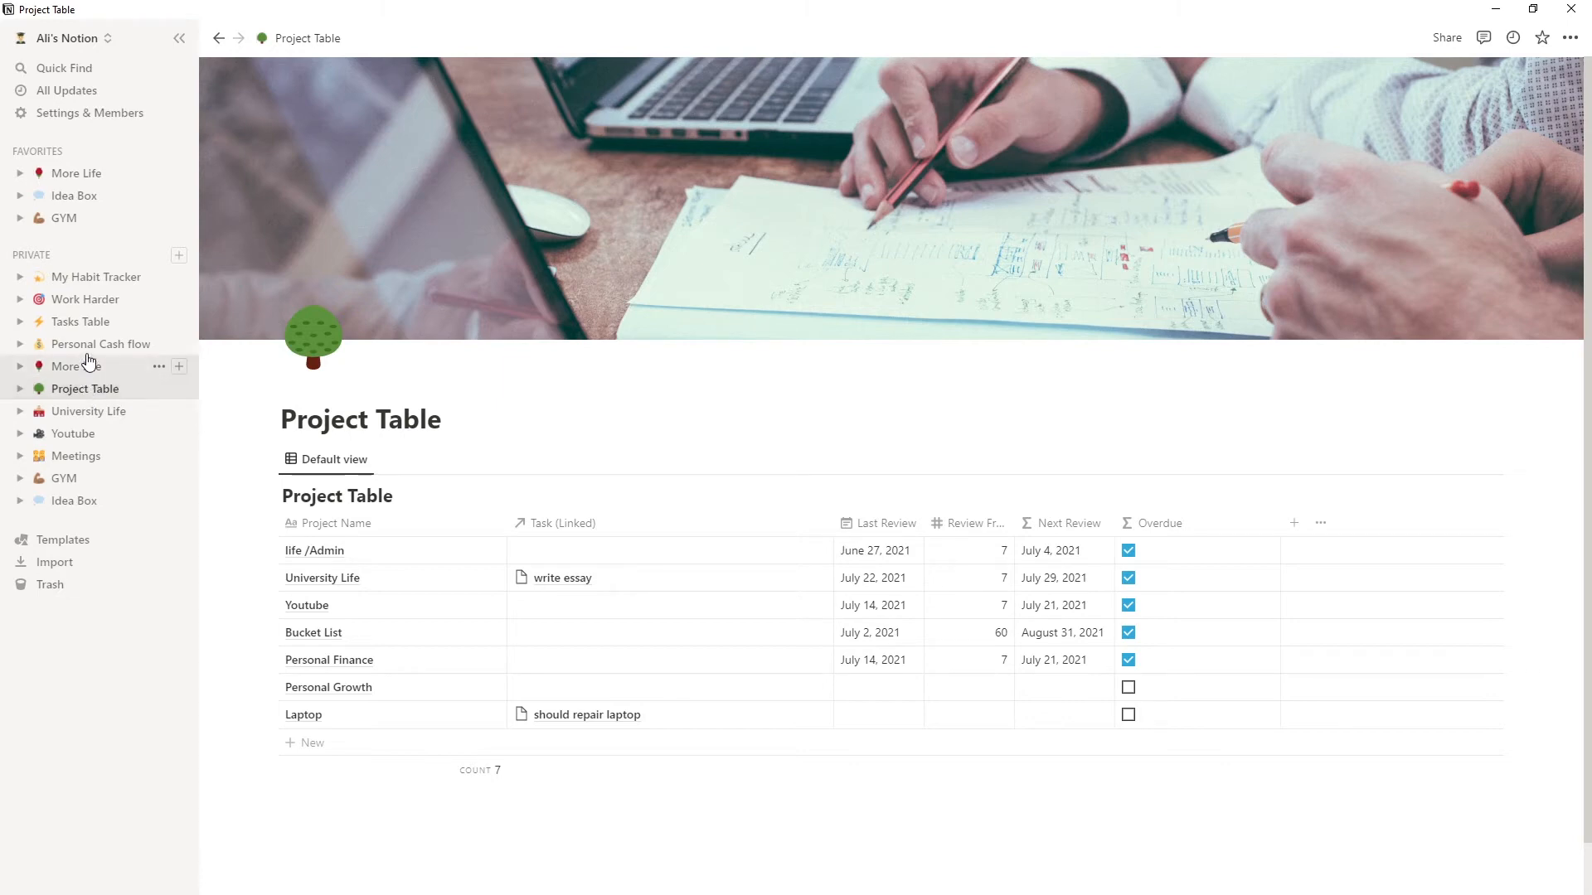
Step: On the University Life page, enter "write home work" as the first General Goals to-do and leave it unchecked
{"action": "left_click", "coordinate": [83, 411]}
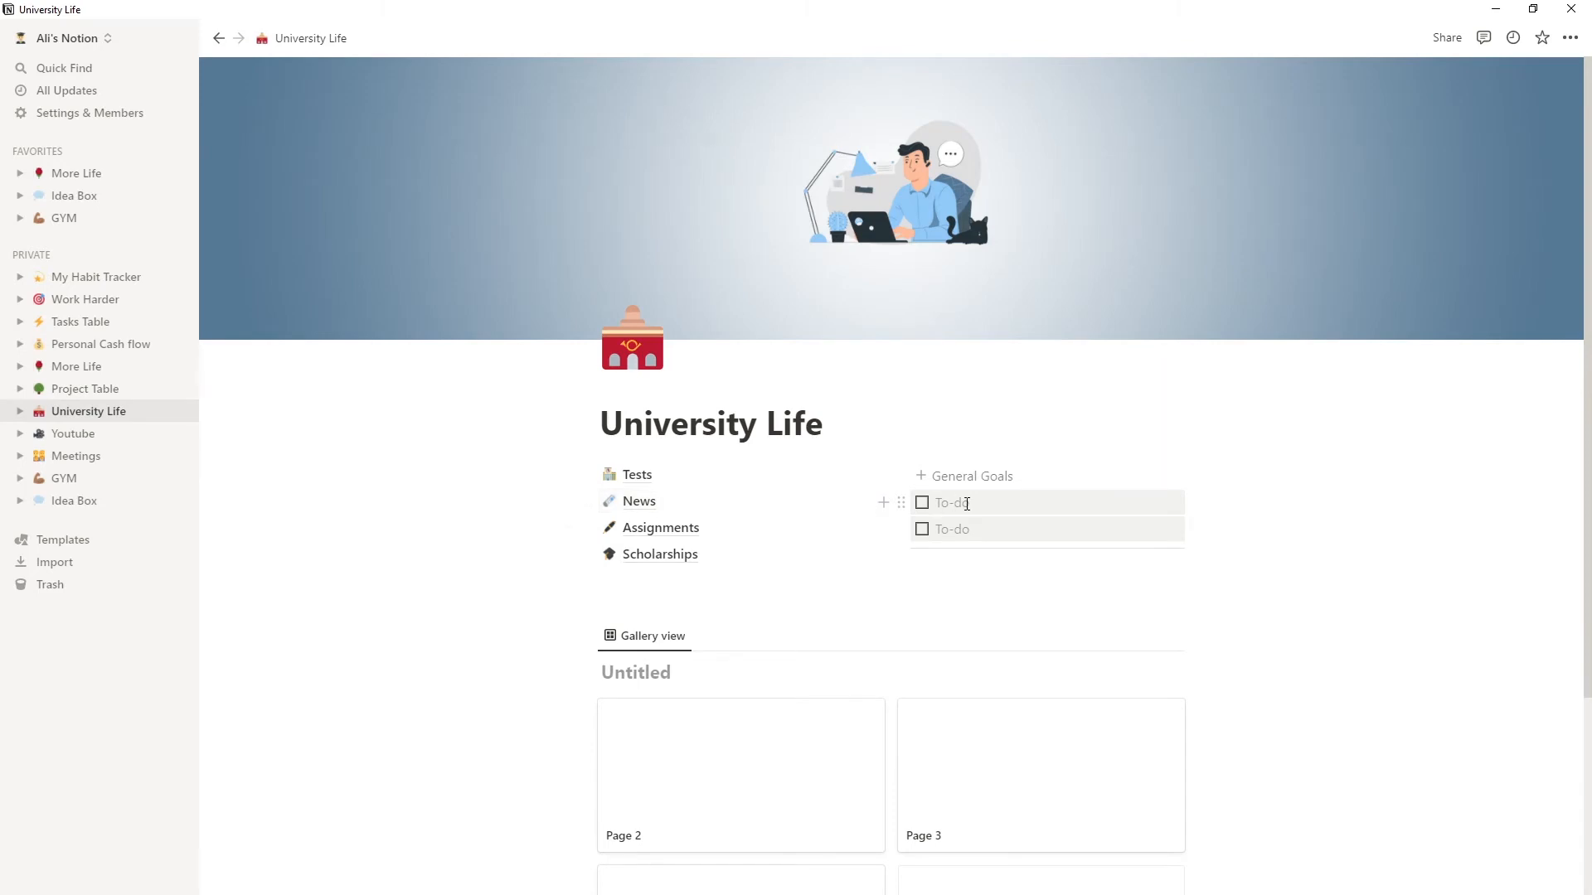
{"action": "type", "text": "write home work"}
{"action": "left_click", "coordinate": [922, 504]}
{"action": "left_click", "coordinate": [925, 507]}
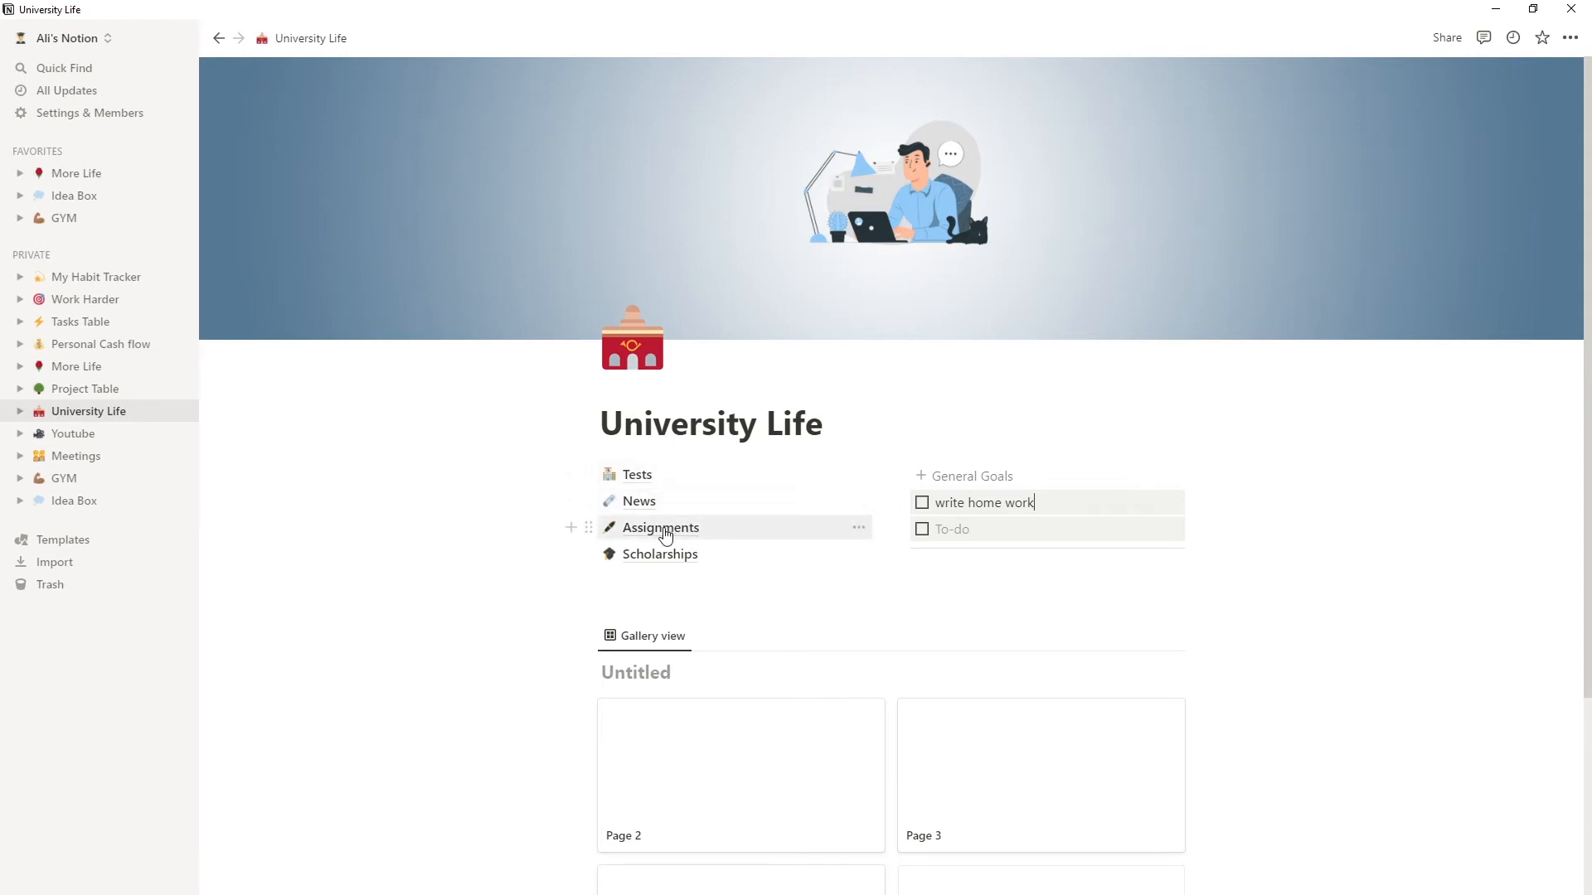
Step: Start the Tests subpage of University Life as an empty page with icon, and open the News subpage
{"action": "left_click", "coordinate": [644, 485]}
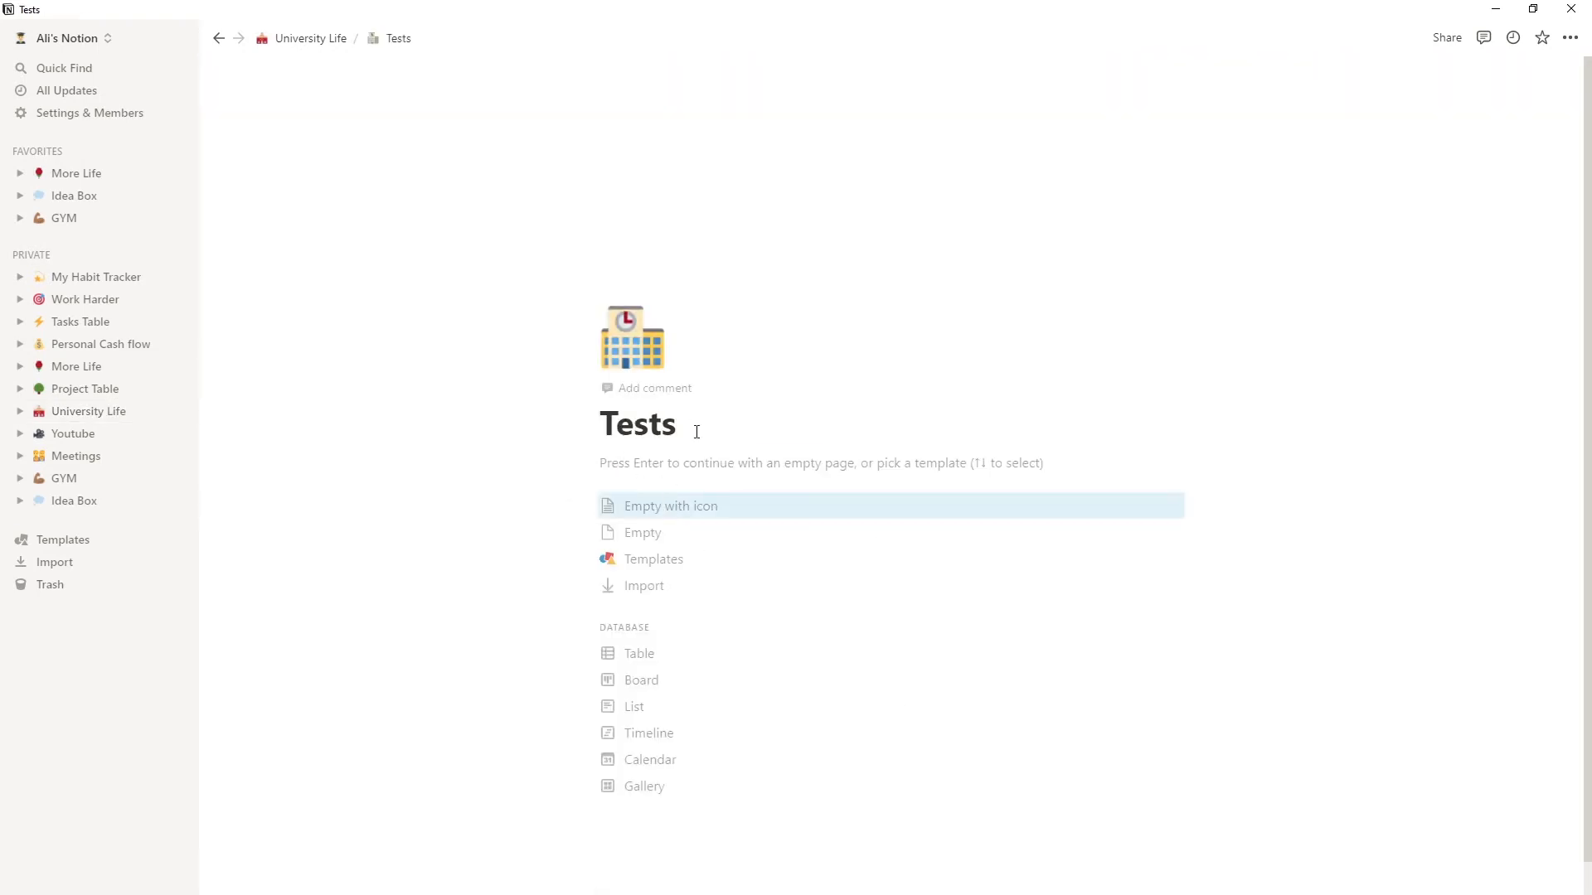
{"action": "key", "text": "Return"}
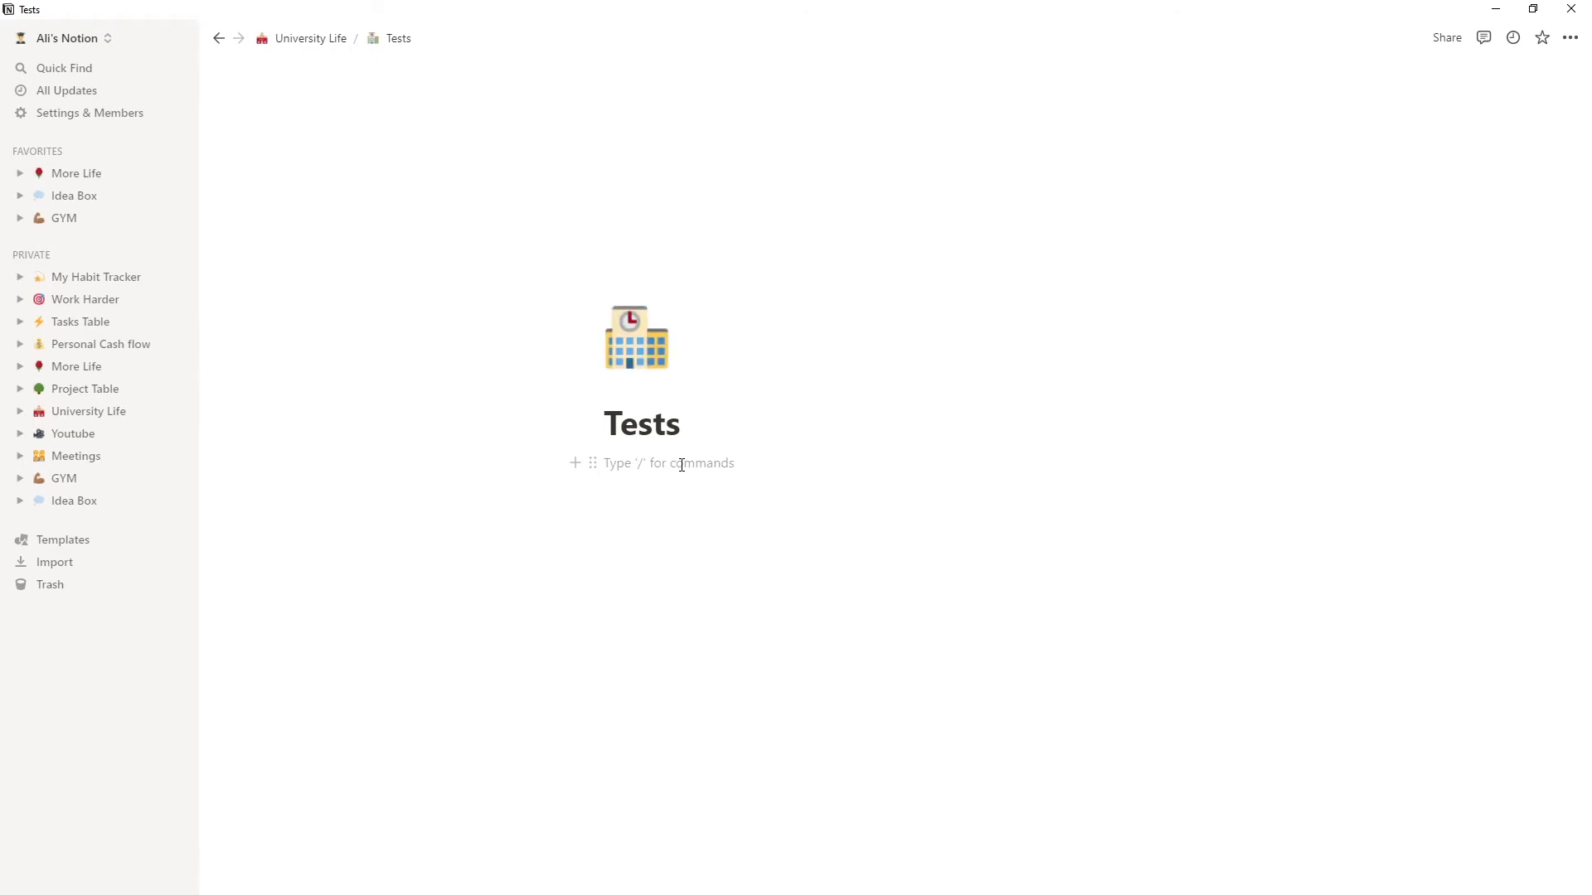
{"action": "left_click", "coordinate": [219, 38]}
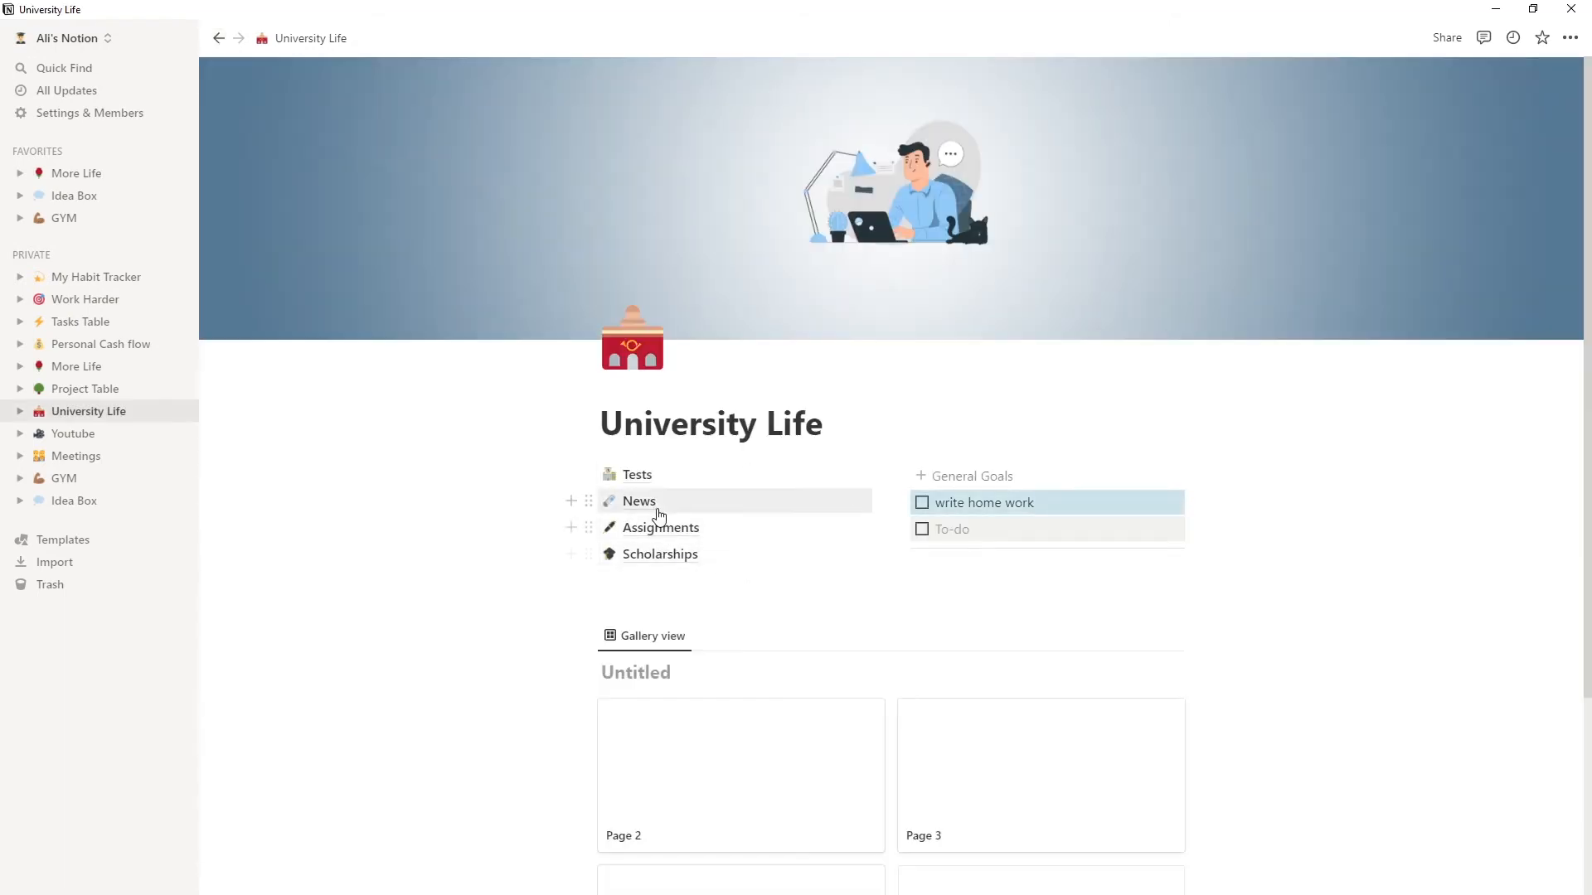
{"action": "left_click", "coordinate": [652, 507]}
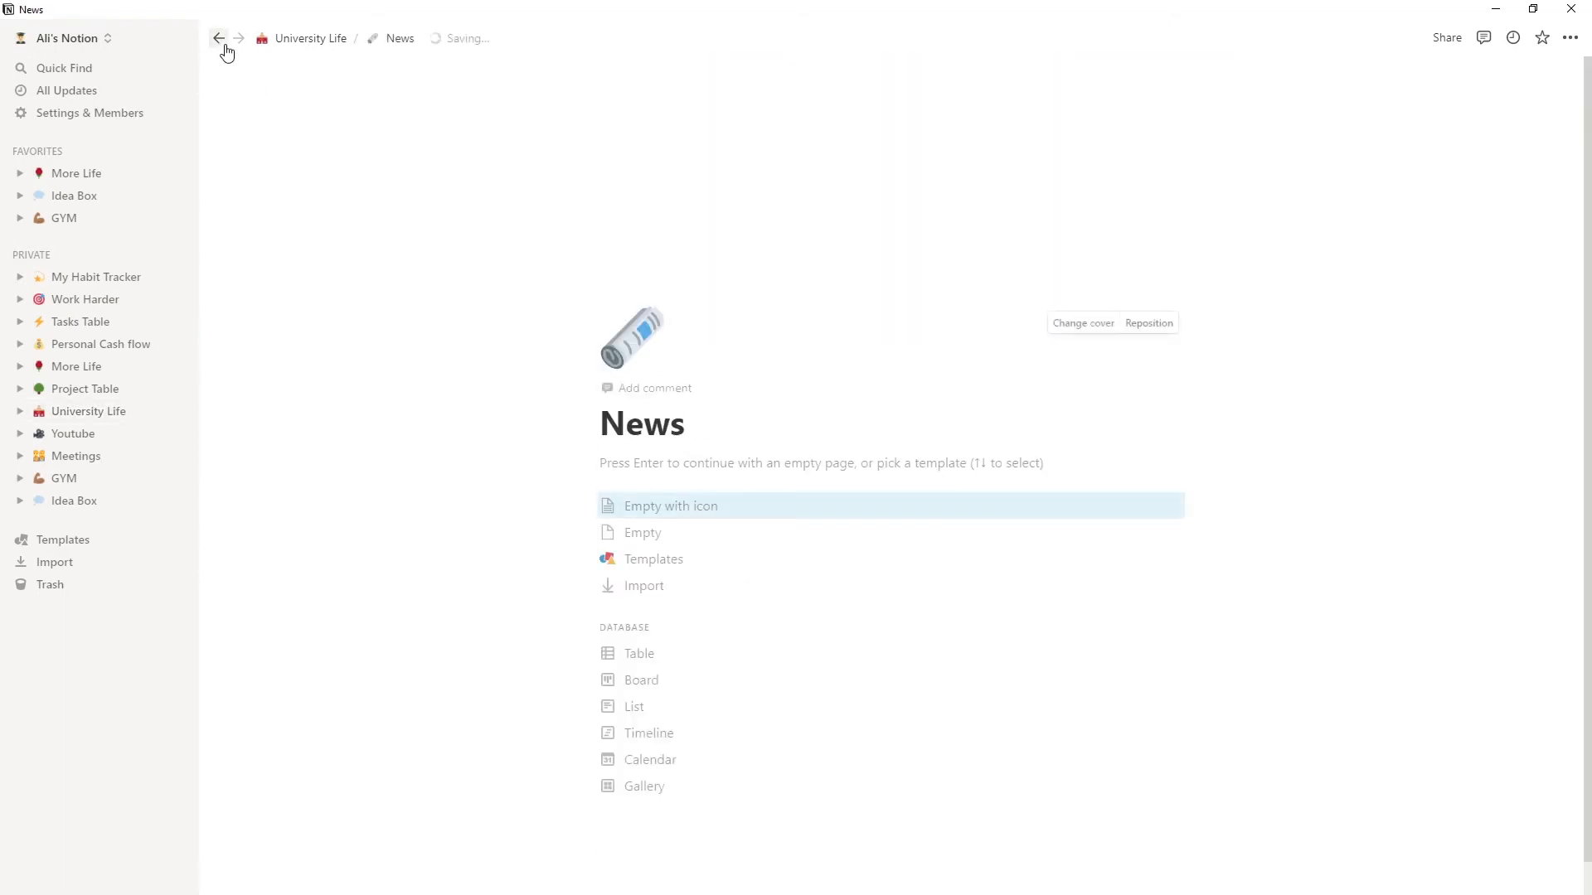
Step: Read the Scholarships subpage of University Life, and return to look over the gallery on the University Life page
{"action": "left_click", "coordinate": [220, 40]}
{"action": "left_click", "coordinate": [638, 555]}
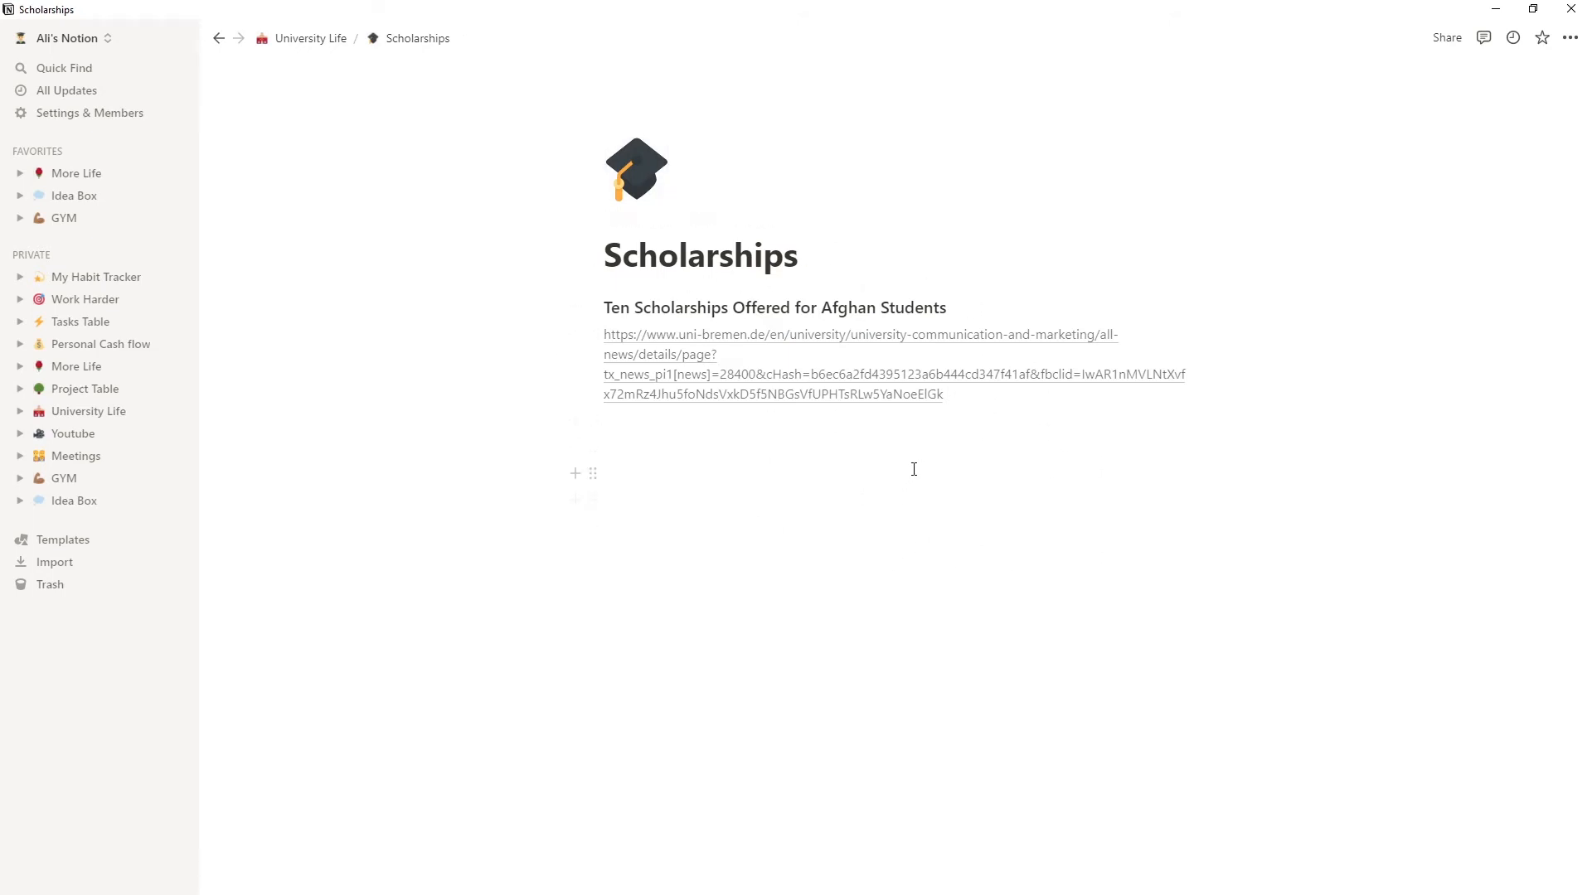
{"action": "left_click", "coordinate": [825, 445]}
{"action": "left_click", "coordinate": [219, 38]}
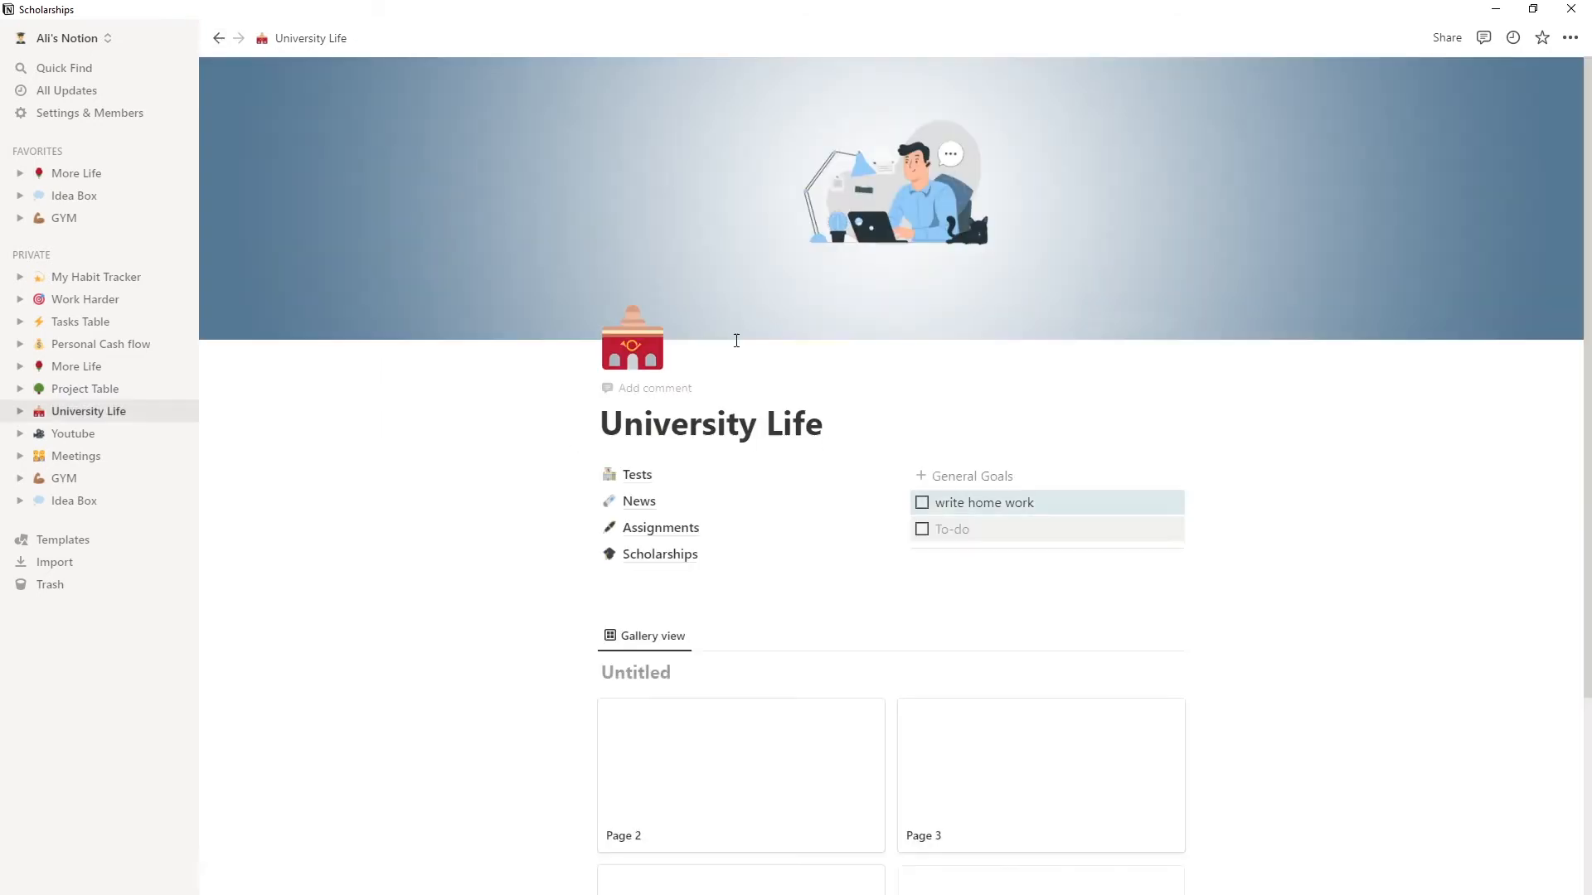
{"action": "scroll", "coordinate": [851, 448], "scroll_direction": "down", "scroll_amount": 4}
{"action": "scroll", "coordinate": [949, 479], "scroll_direction": "up", "scroll_amount": 1}
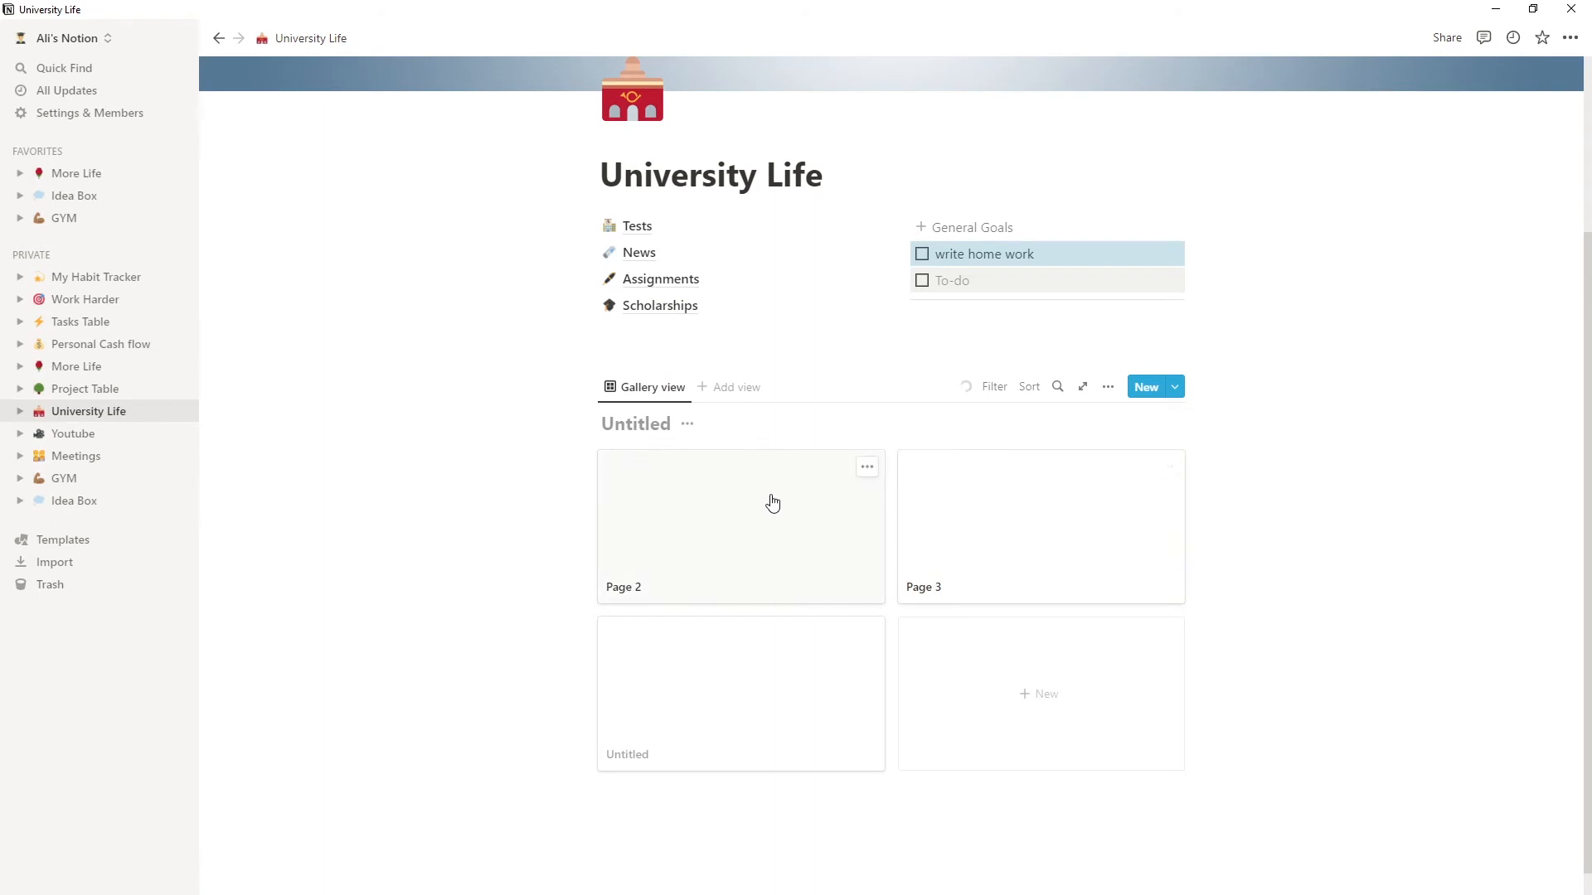
Step: Open the Editings subpage listed under Projects on the Youtube page
{"action": "left_click", "coordinate": [87, 369]}
{"action": "left_click", "coordinate": [74, 432]}
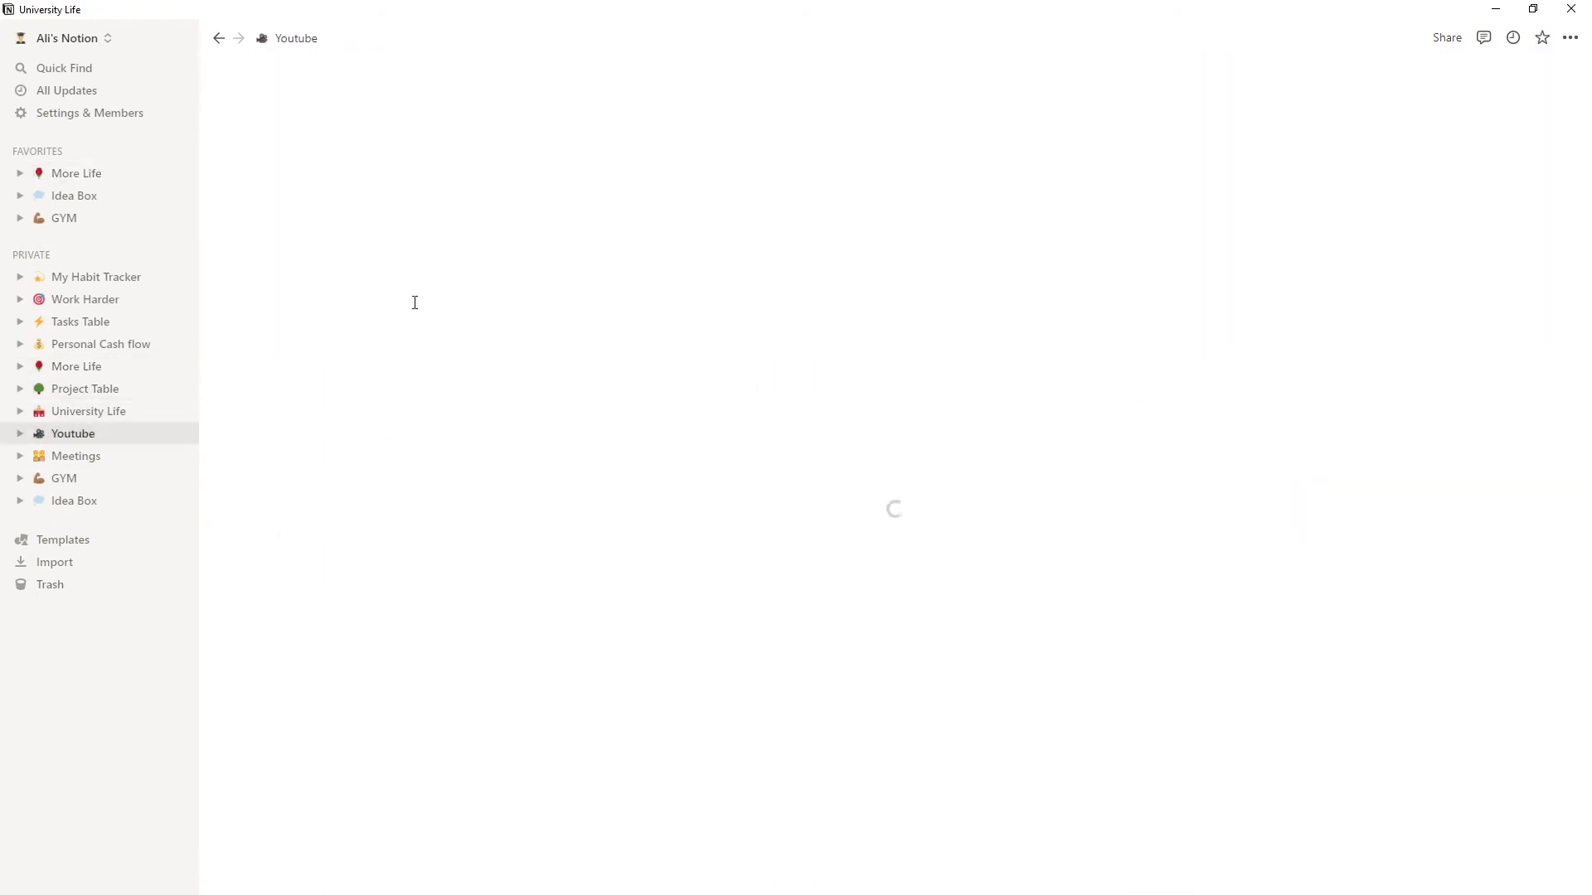
{"action": "left_click", "coordinate": [348, 505]}
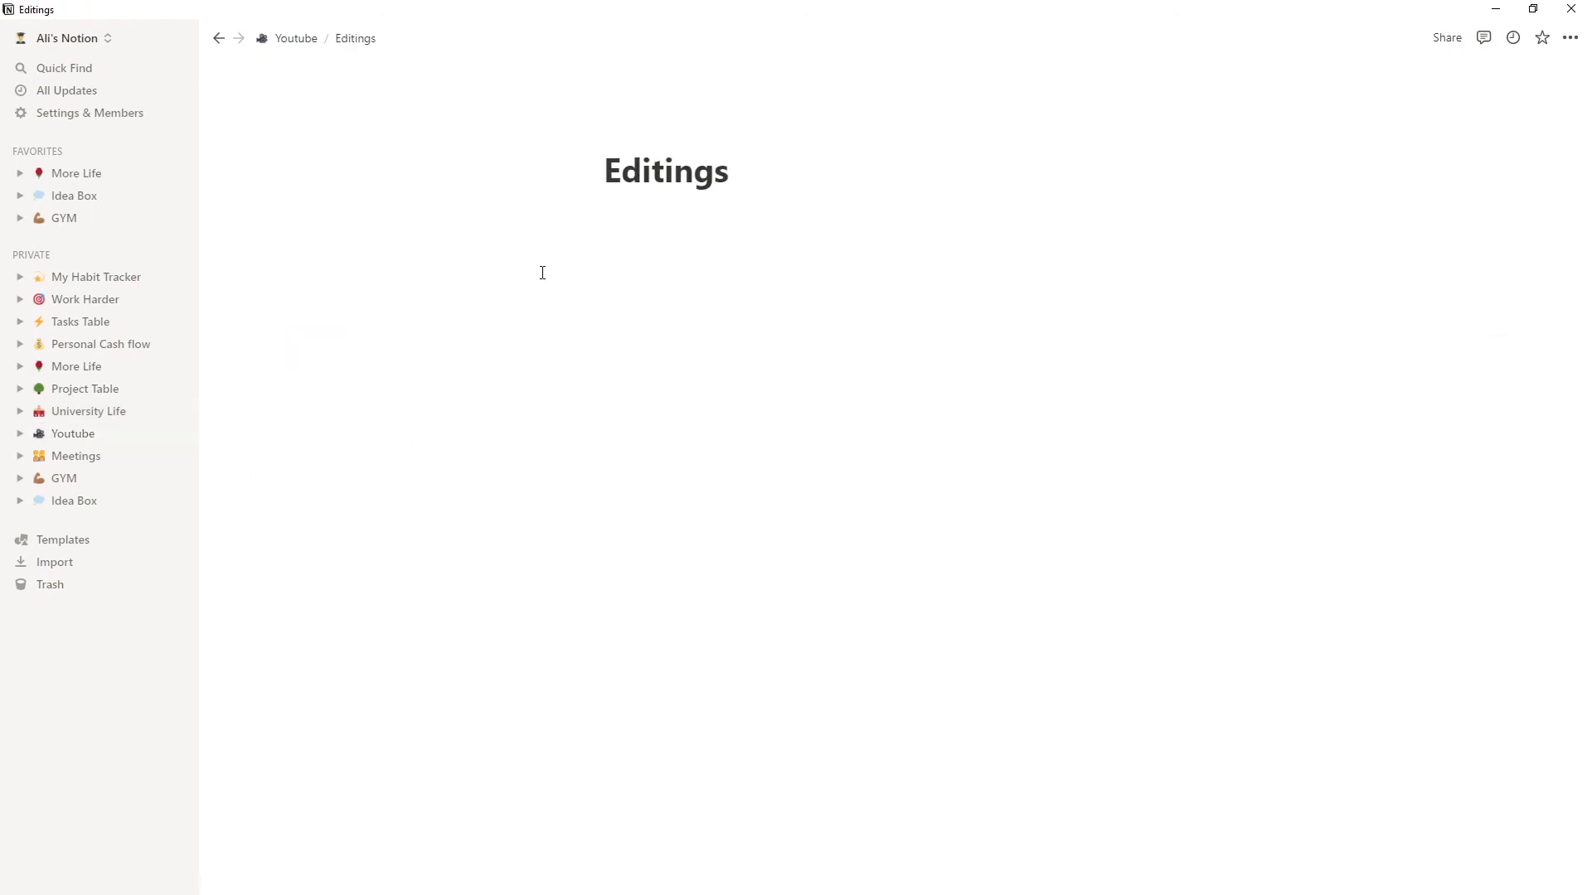
{"action": "left_click", "coordinate": [698, 224]}
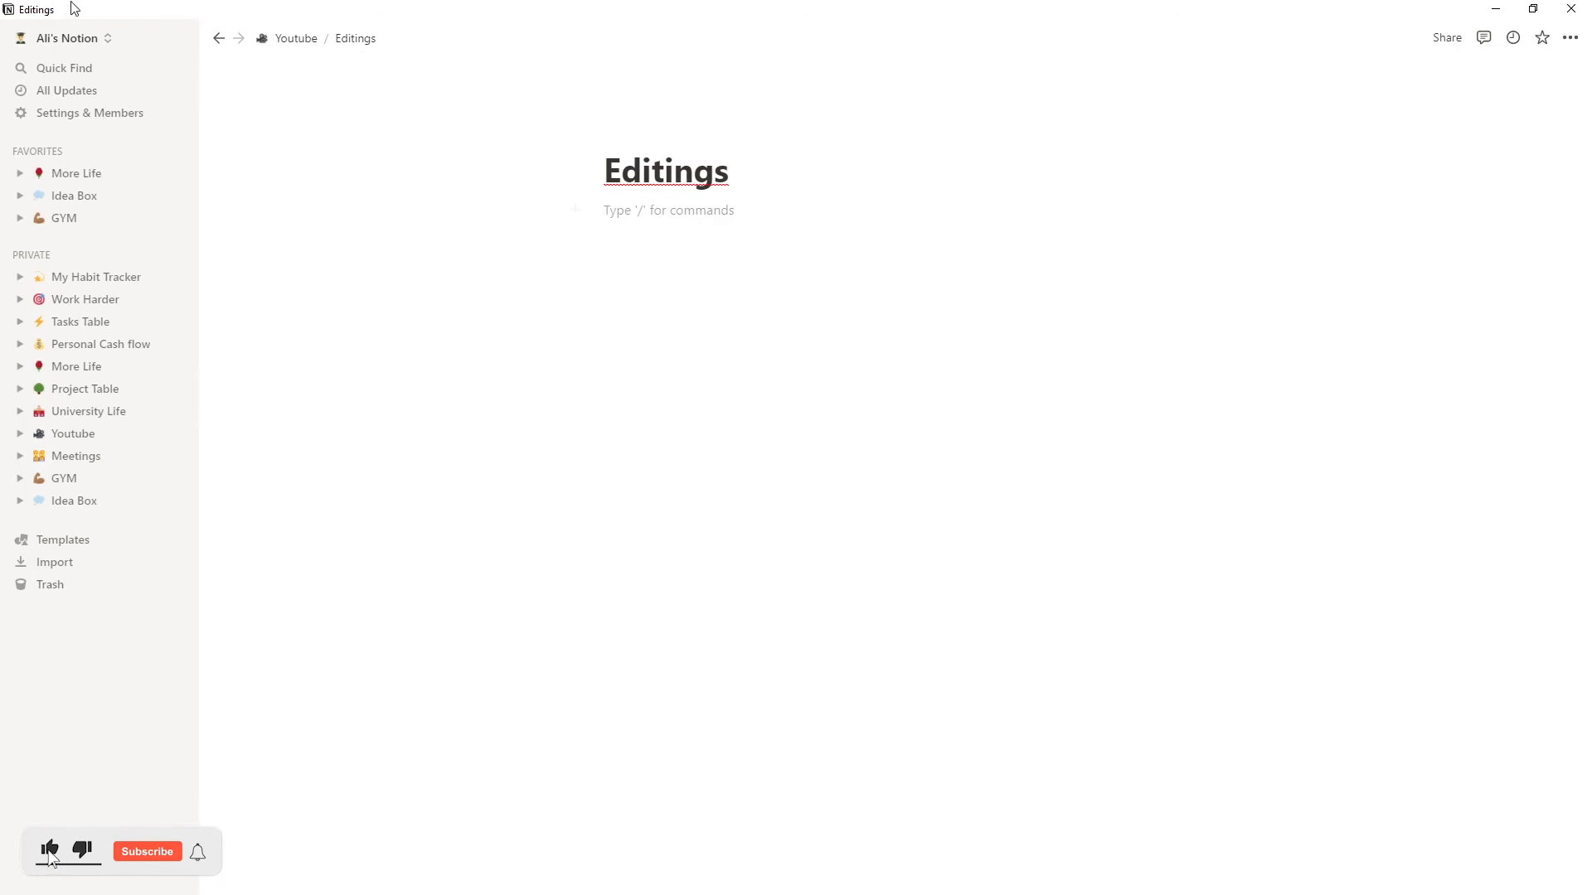
Step: On the Youtube Video Ideas board, move the "Edit Document in Adobe Acrobat" card from Ideas to Editing
{"action": "left_click", "coordinate": [220, 40]}
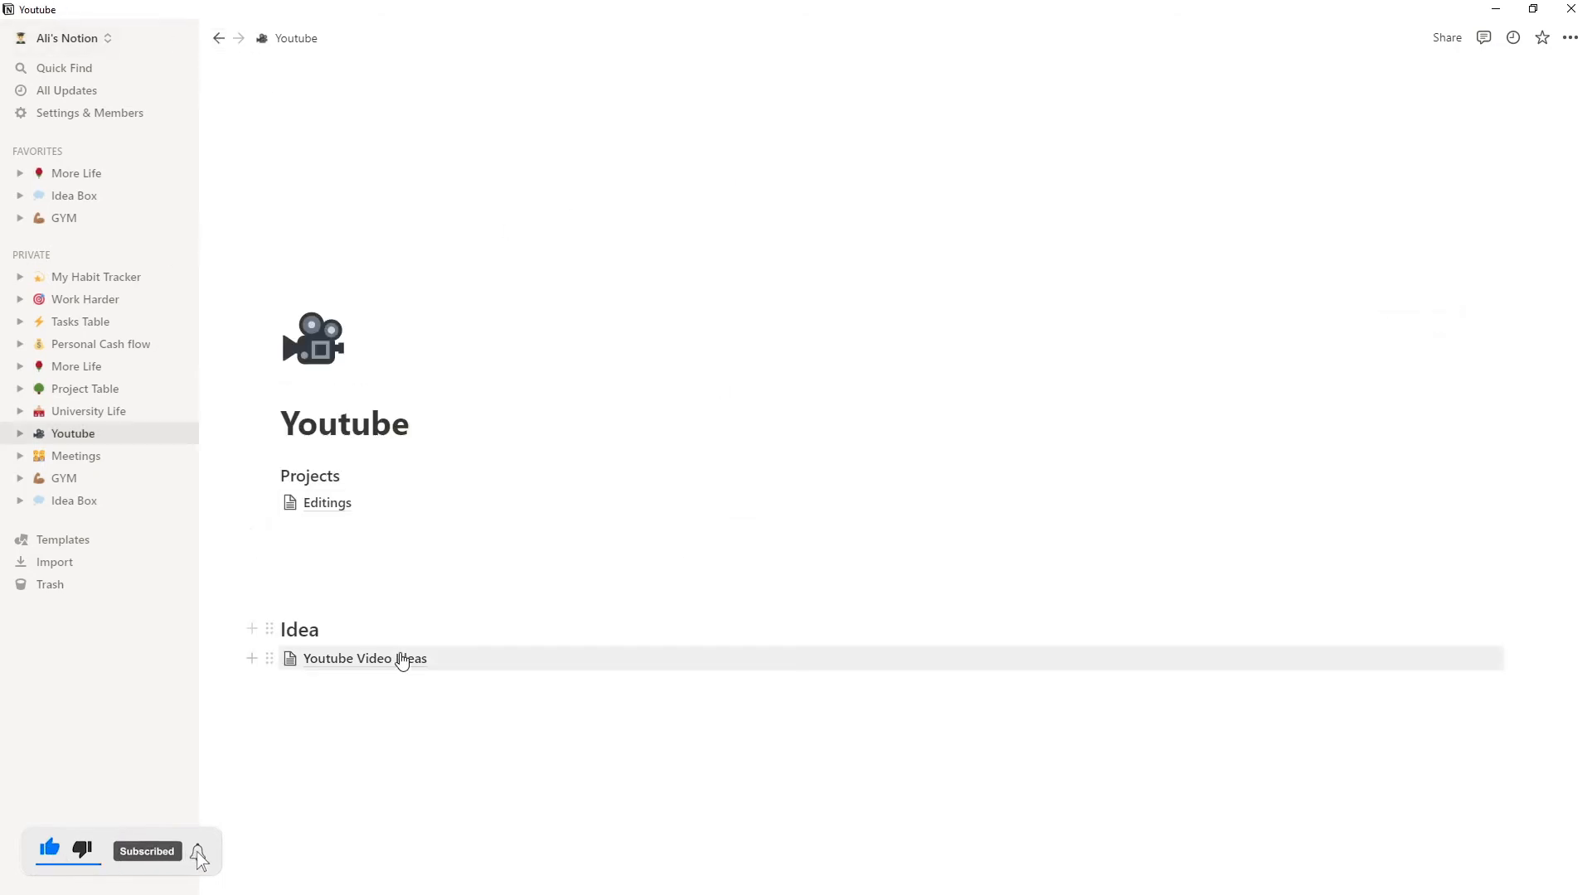
{"action": "left_click", "coordinate": [401, 658]}
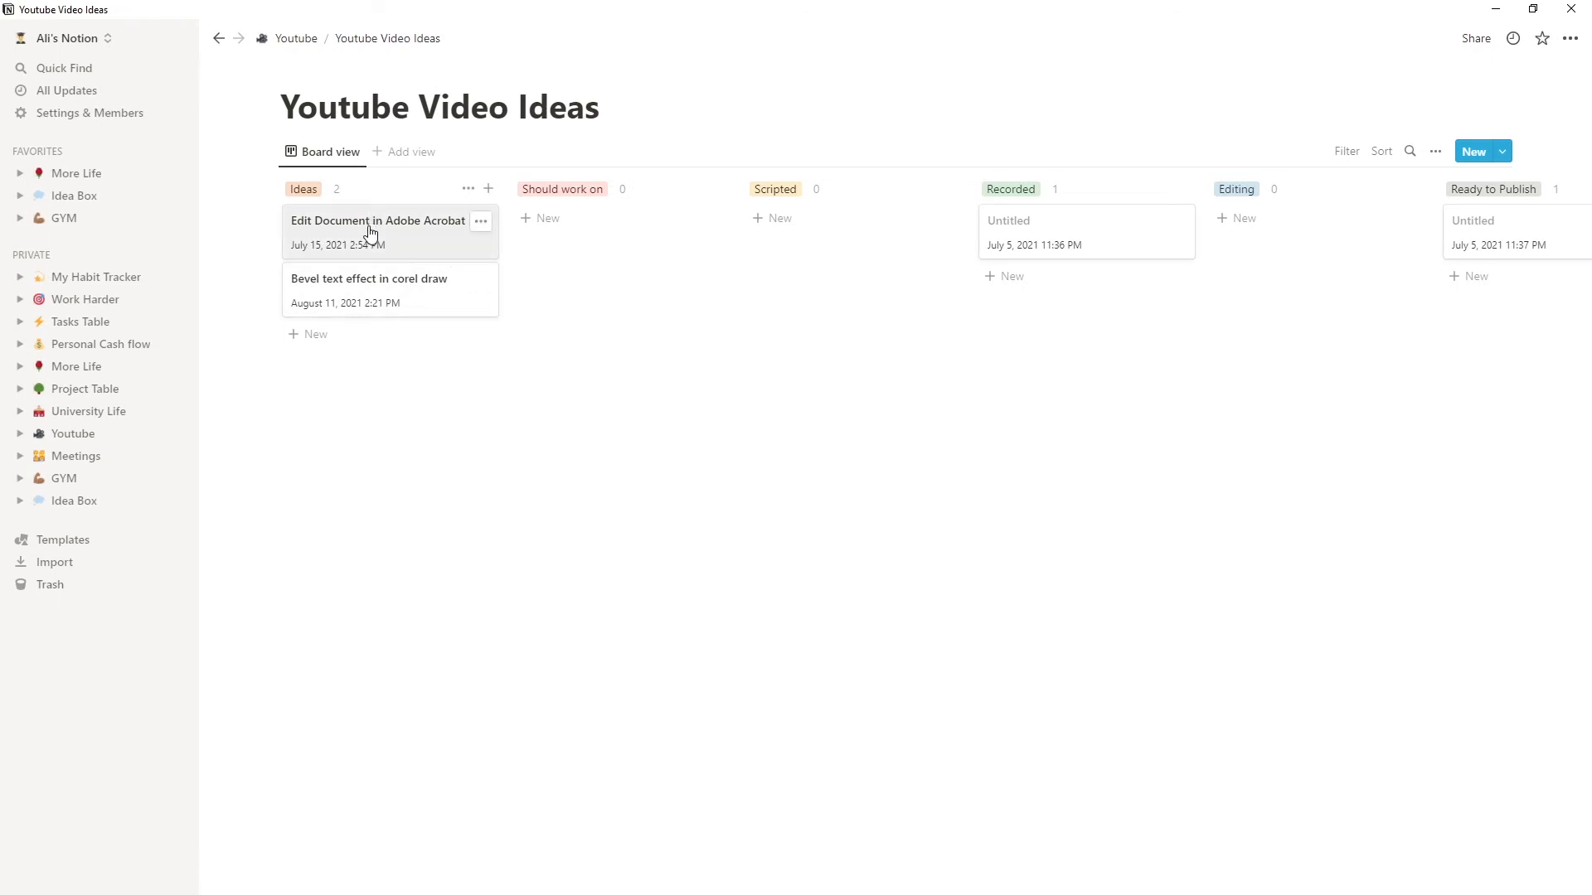
{"action": "left_click_drag", "start_coordinate": [371, 233], "coordinate": [1272, 229]}
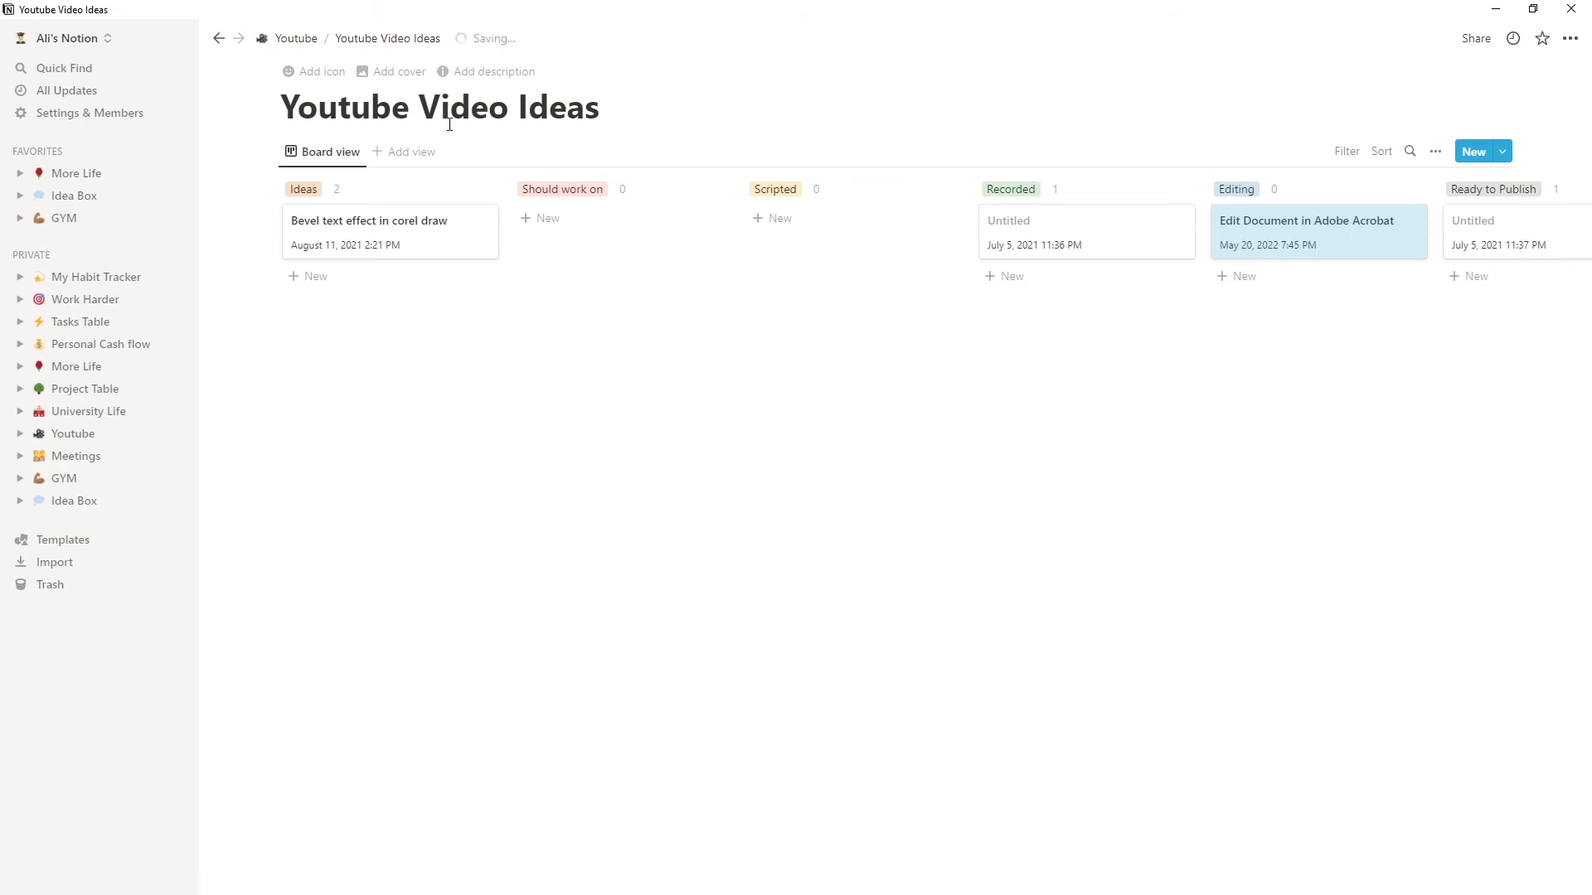
Step: Add an entry titled "meet uni teacher" on June 3, 2022 in the Meetings calendar
{"action": "left_click", "coordinate": [90, 466]}
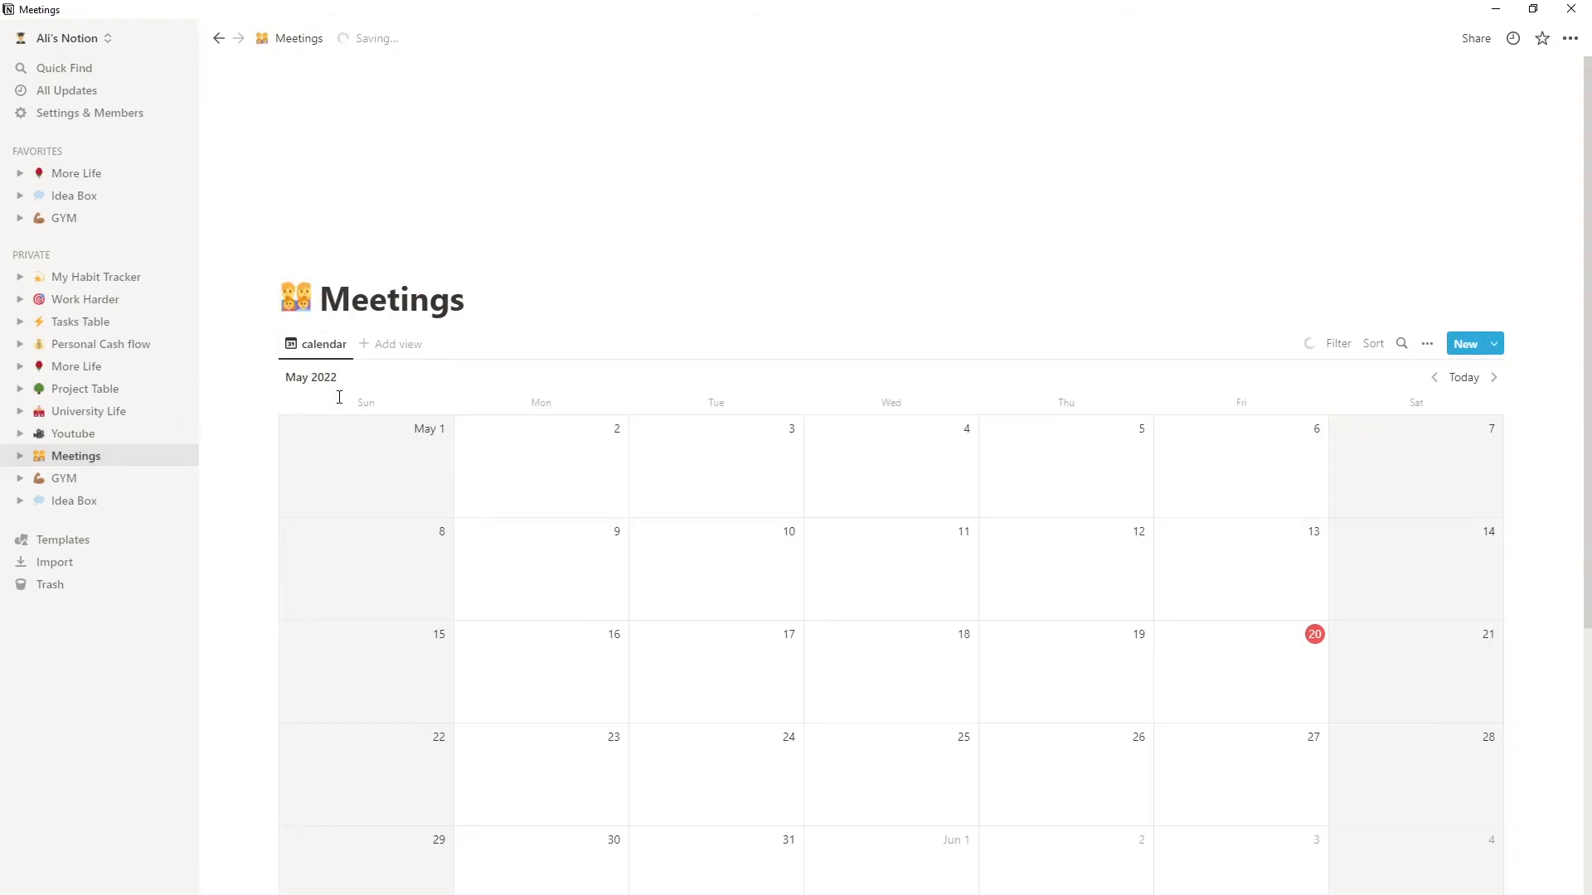
{"action": "scroll", "coordinate": [915, 509], "scroll_direction": "down", "scroll_amount": 6}
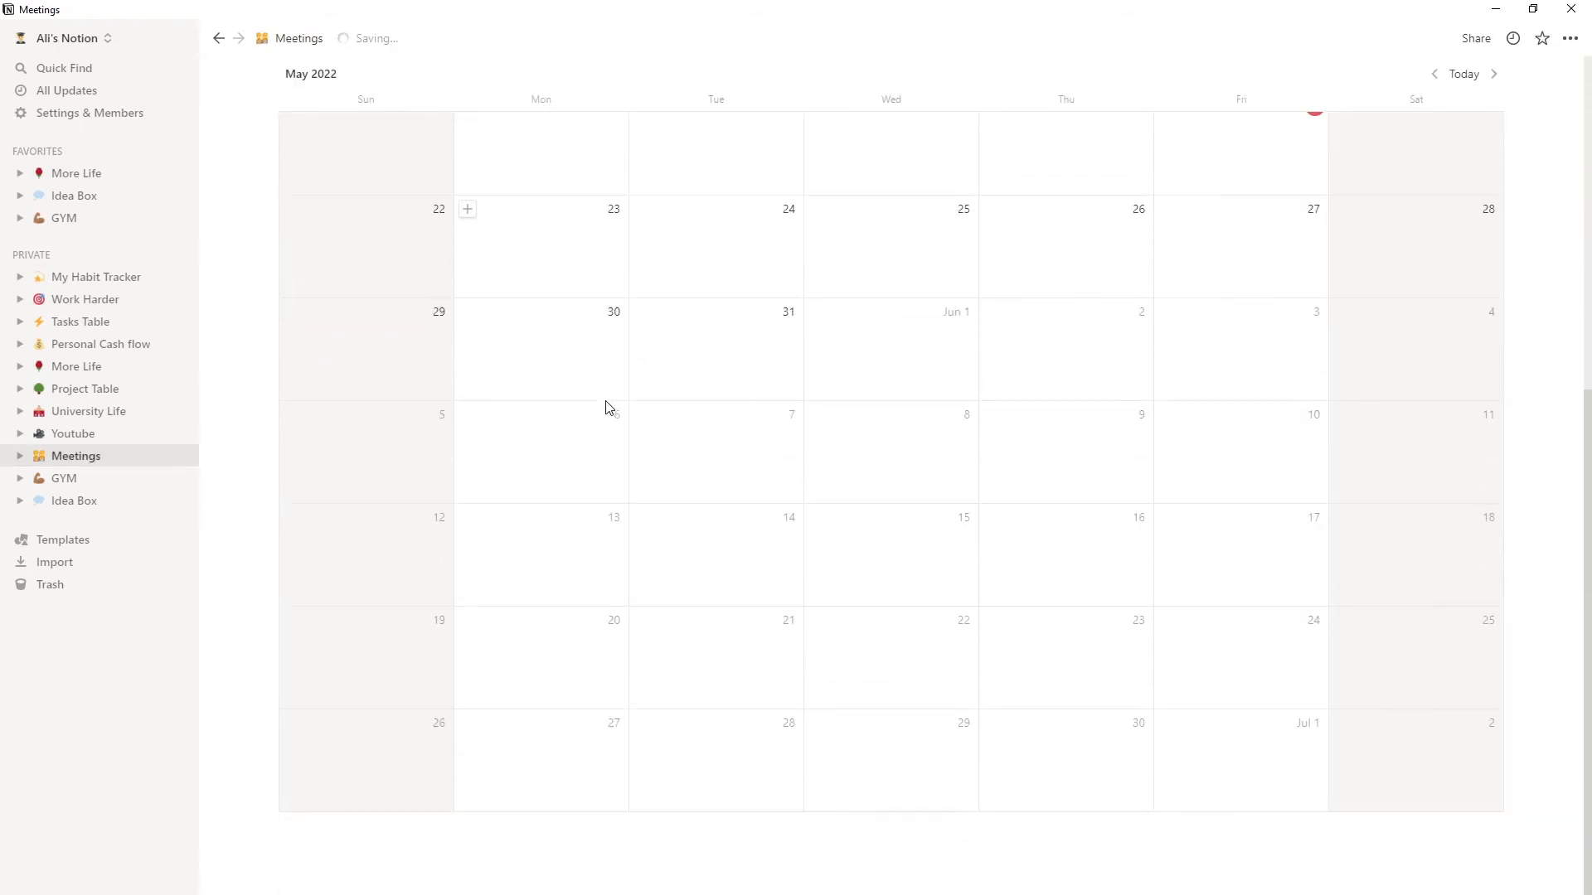
{"action": "scroll", "coordinate": [604, 412], "scroll_direction": "up", "scroll_amount": 4}
{"action": "scroll", "coordinate": [1094, 508], "scroll_direction": "down", "scroll_amount": 2}
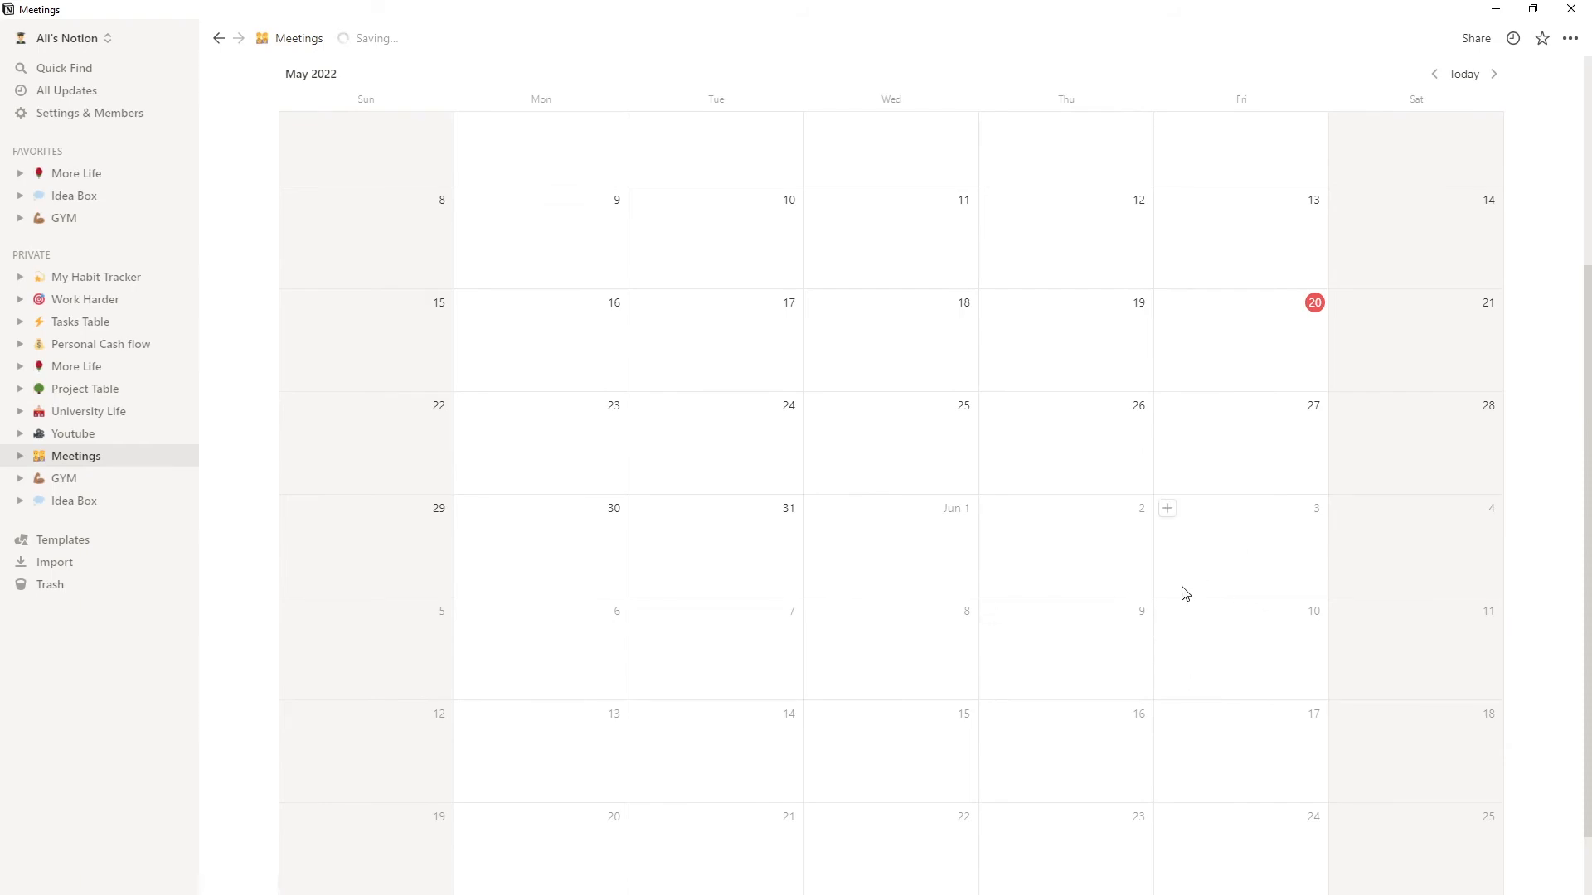
{"action": "left_click", "coordinate": [1167, 509]}
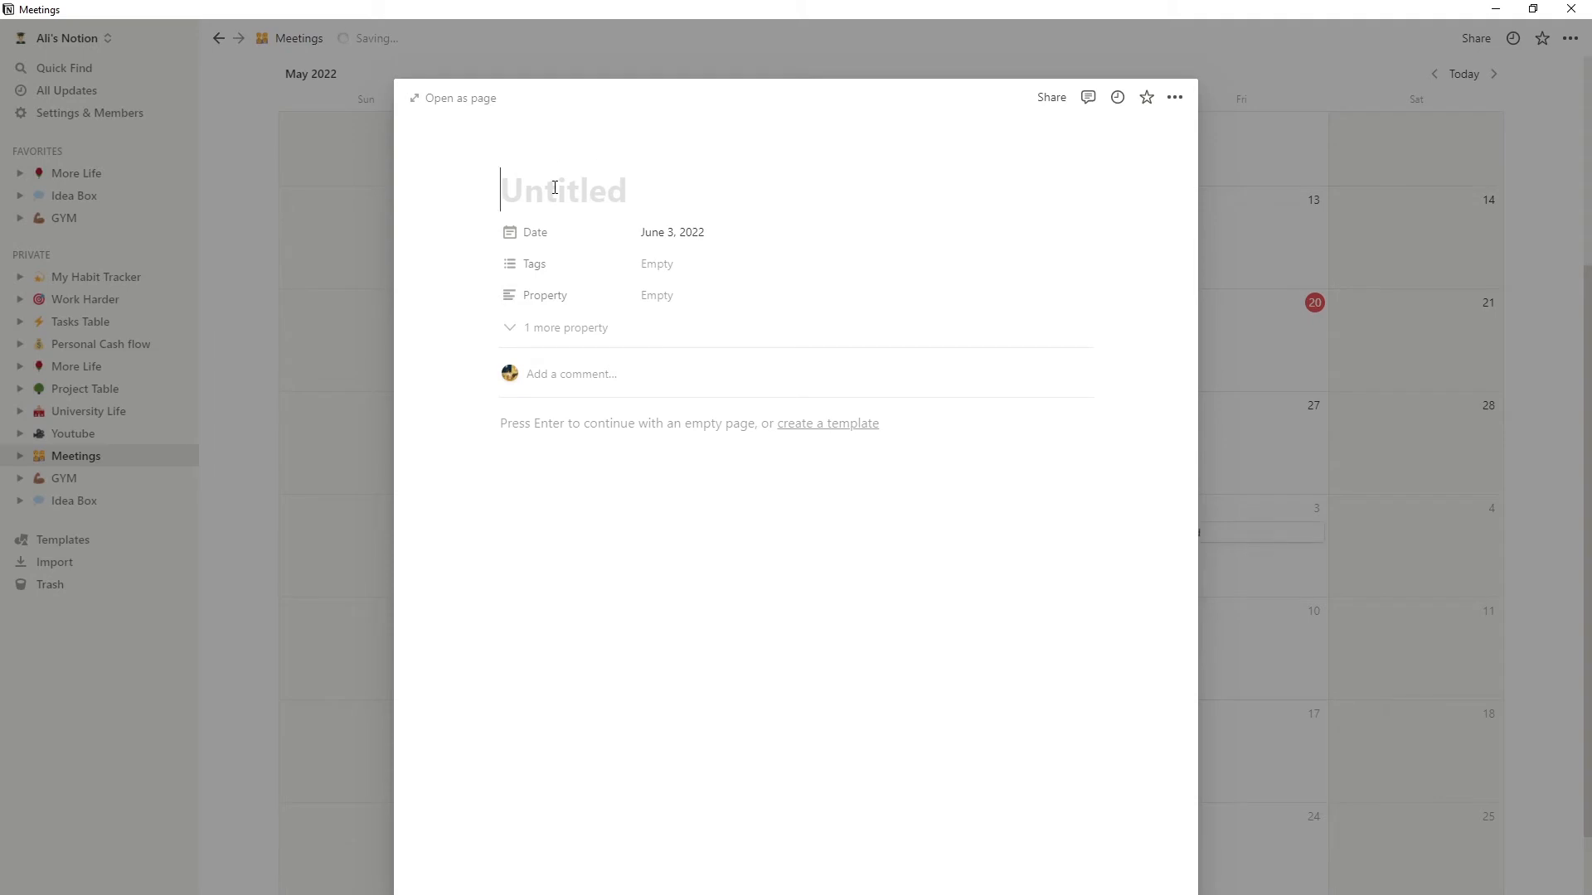
{"action": "type", "text": "ca"}
{"action": "key", "text": "BackSpace"}
{"action": "key", "text": "BackSpace"}
{"action": "type", "text": "m"}
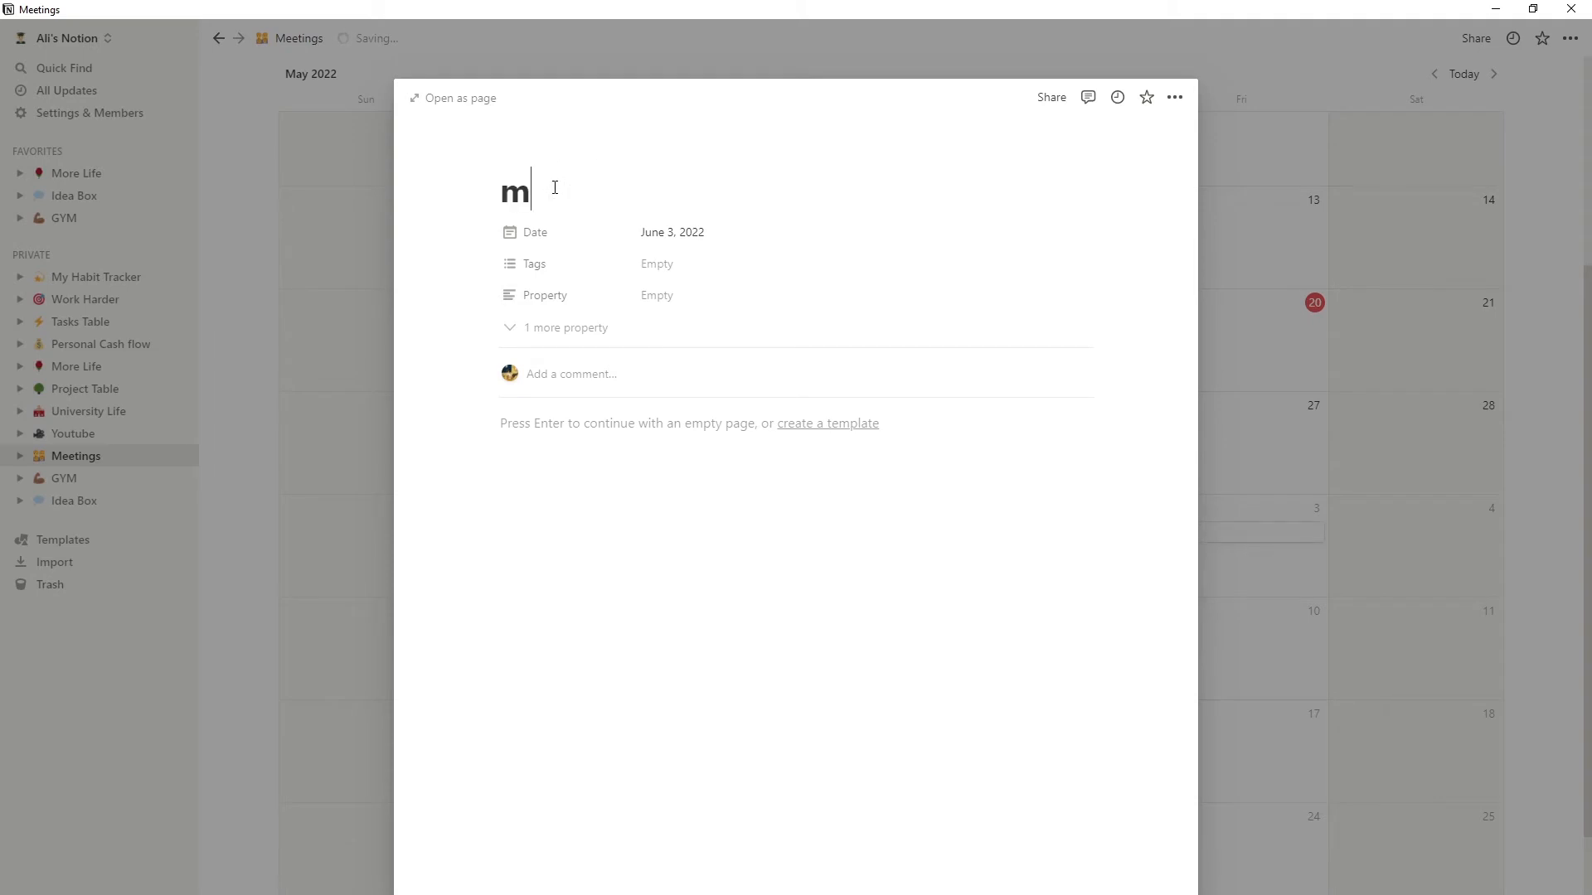
{"action": "type", "text": "eet uni teac"}
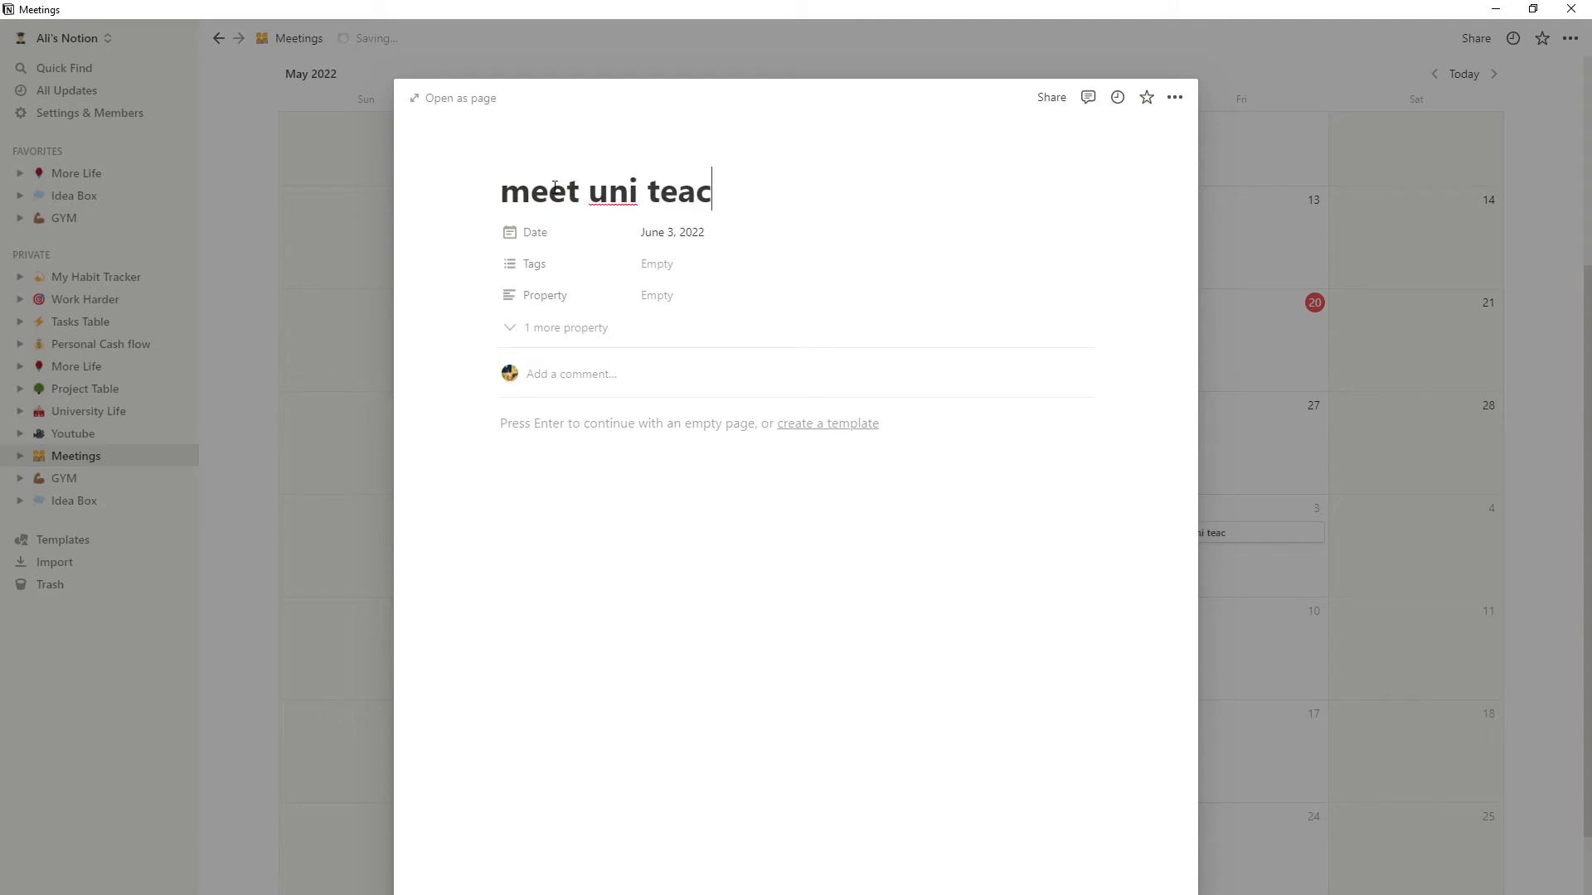
{"action": "type", "text": "her"}
{"action": "left_click", "coordinate": [1271, 325]}
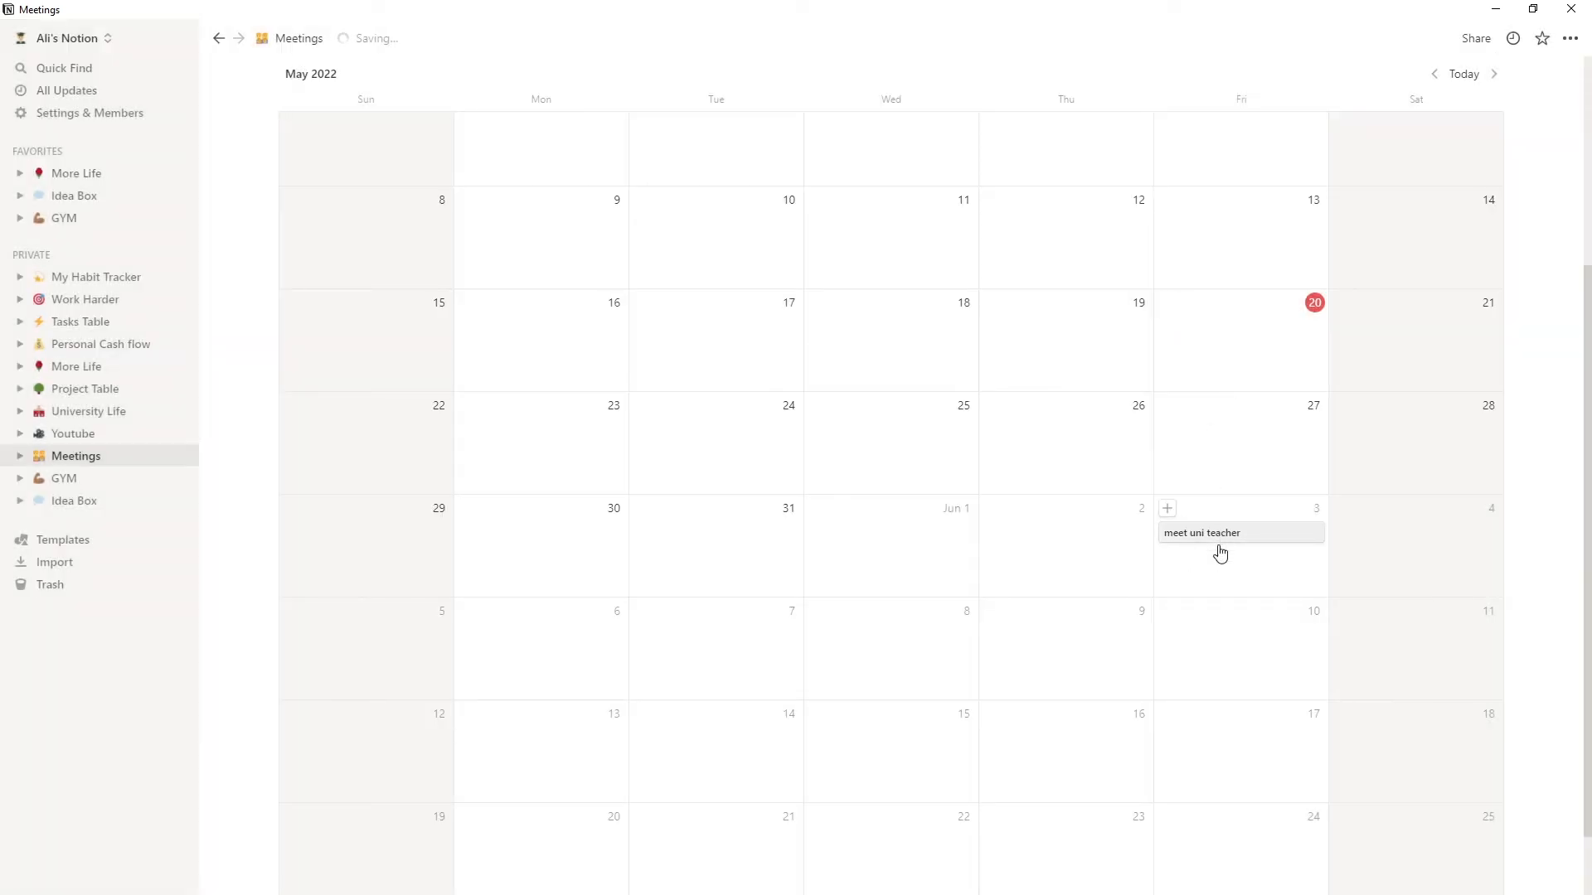
Step: Look over the Meetings calendar and view the GYM and Idea Box pages
{"action": "scroll", "coordinate": [1127, 510], "scroll_direction": "up", "scroll_amount": 4}
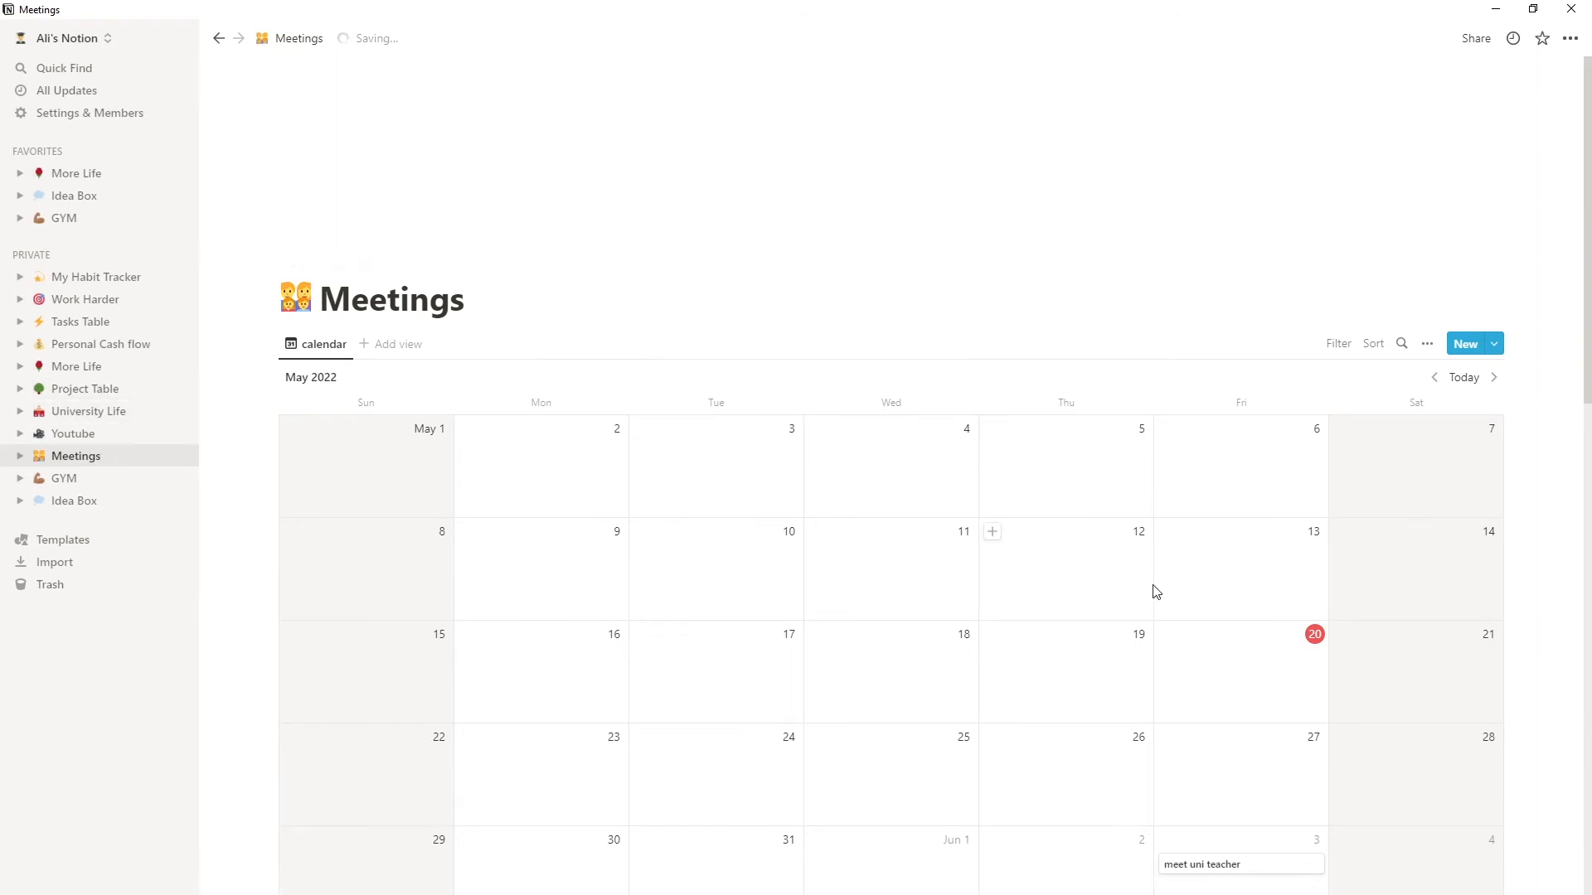
{"action": "scroll", "coordinate": [1122, 665], "scroll_direction": "down", "scroll_amount": 6}
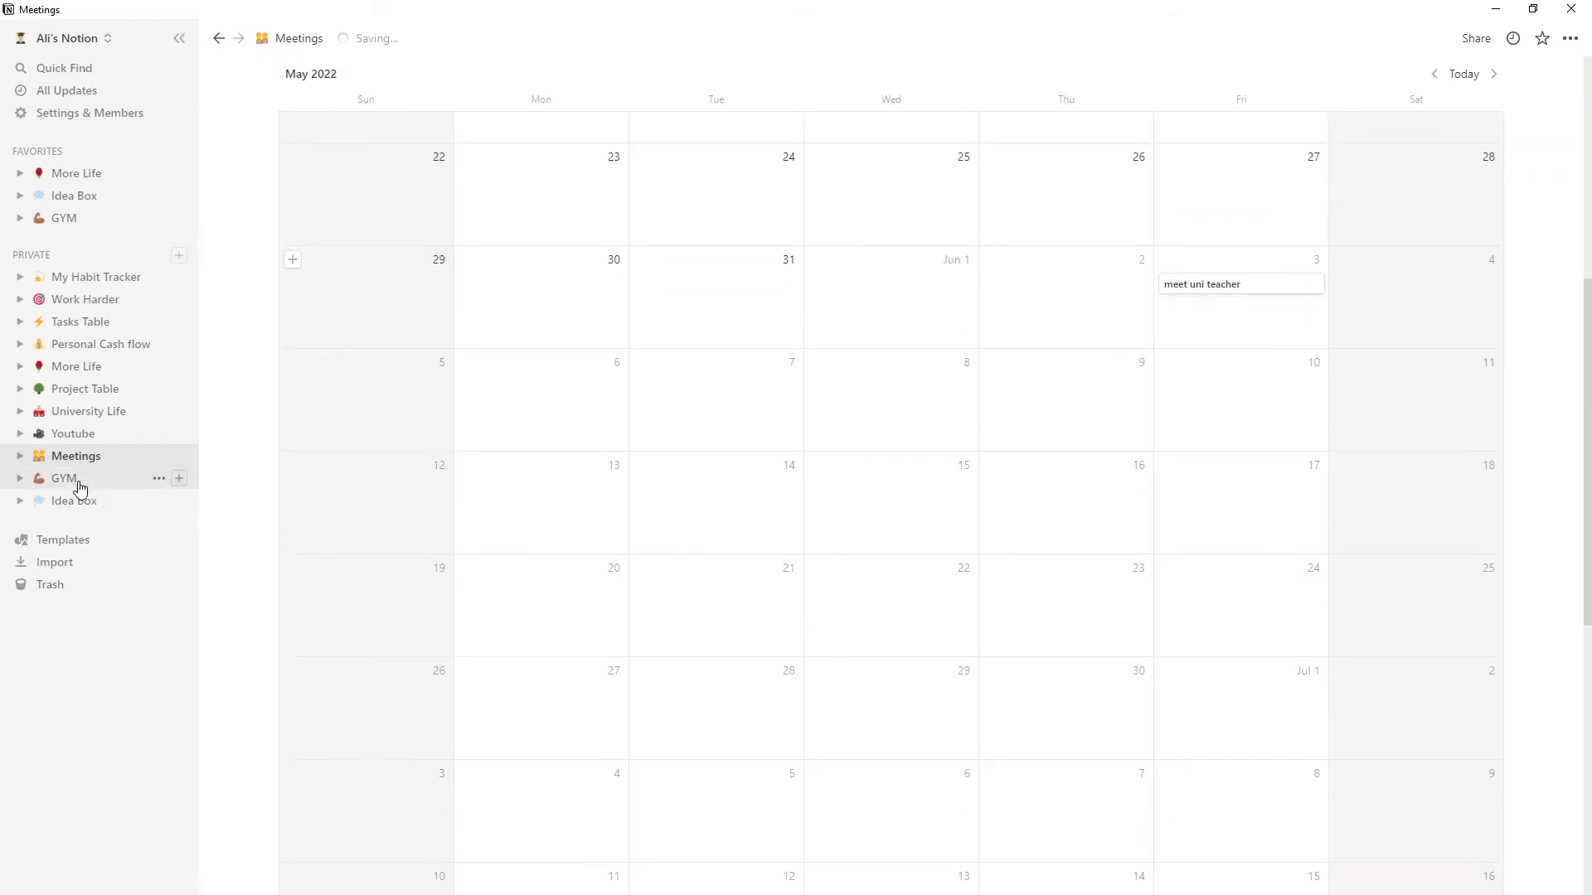
{"action": "left_click", "coordinate": [80, 488]}
{"action": "left_click", "coordinate": [360, 447]}
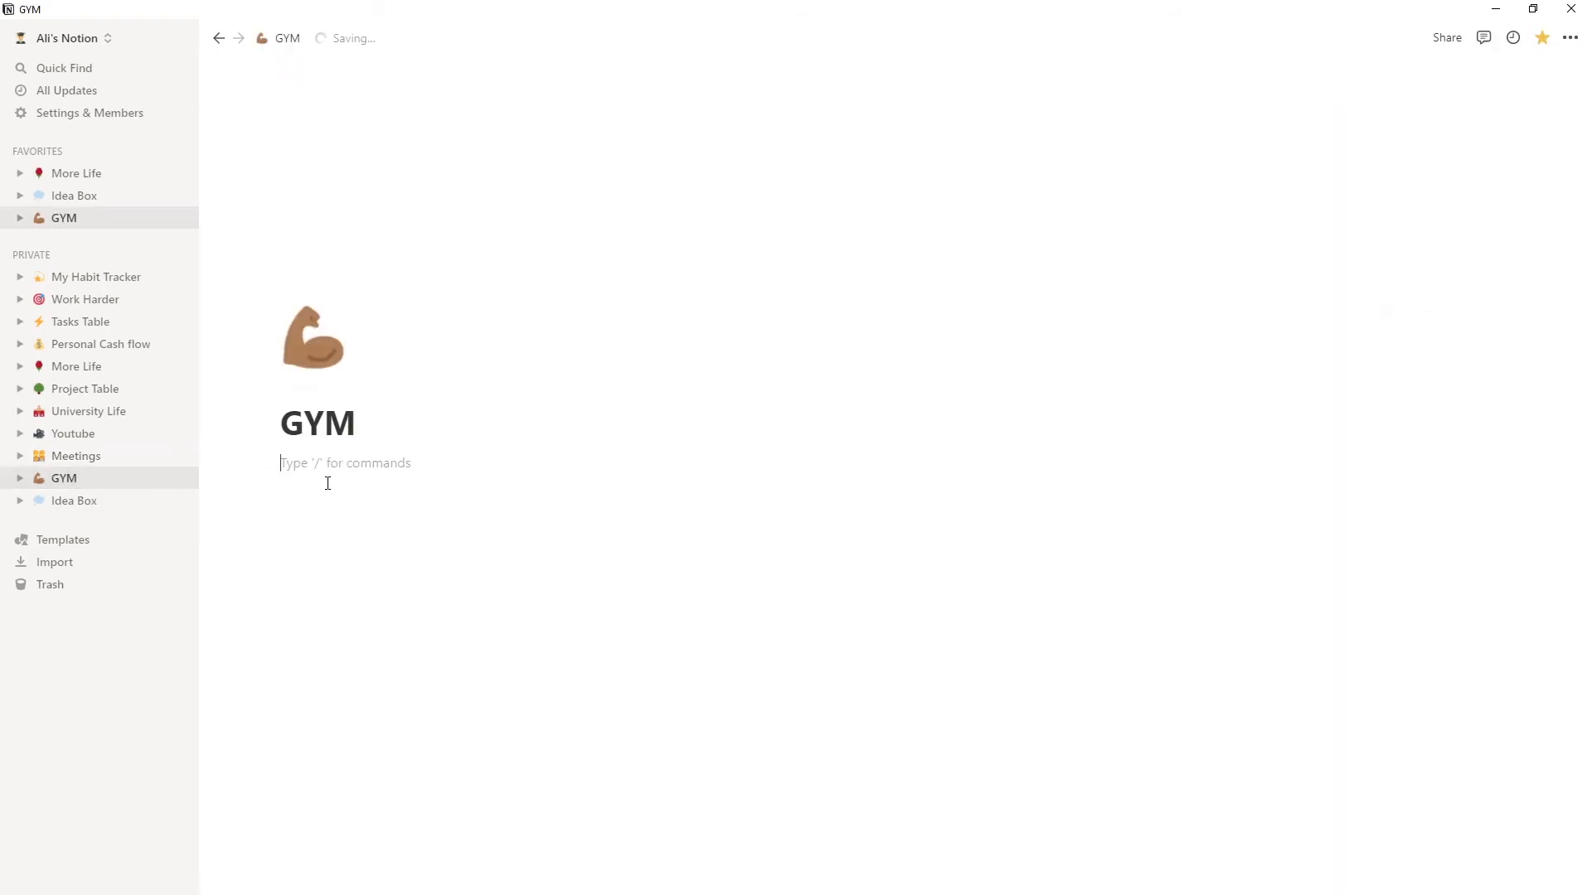
{"action": "left_click", "coordinate": [97, 501]}
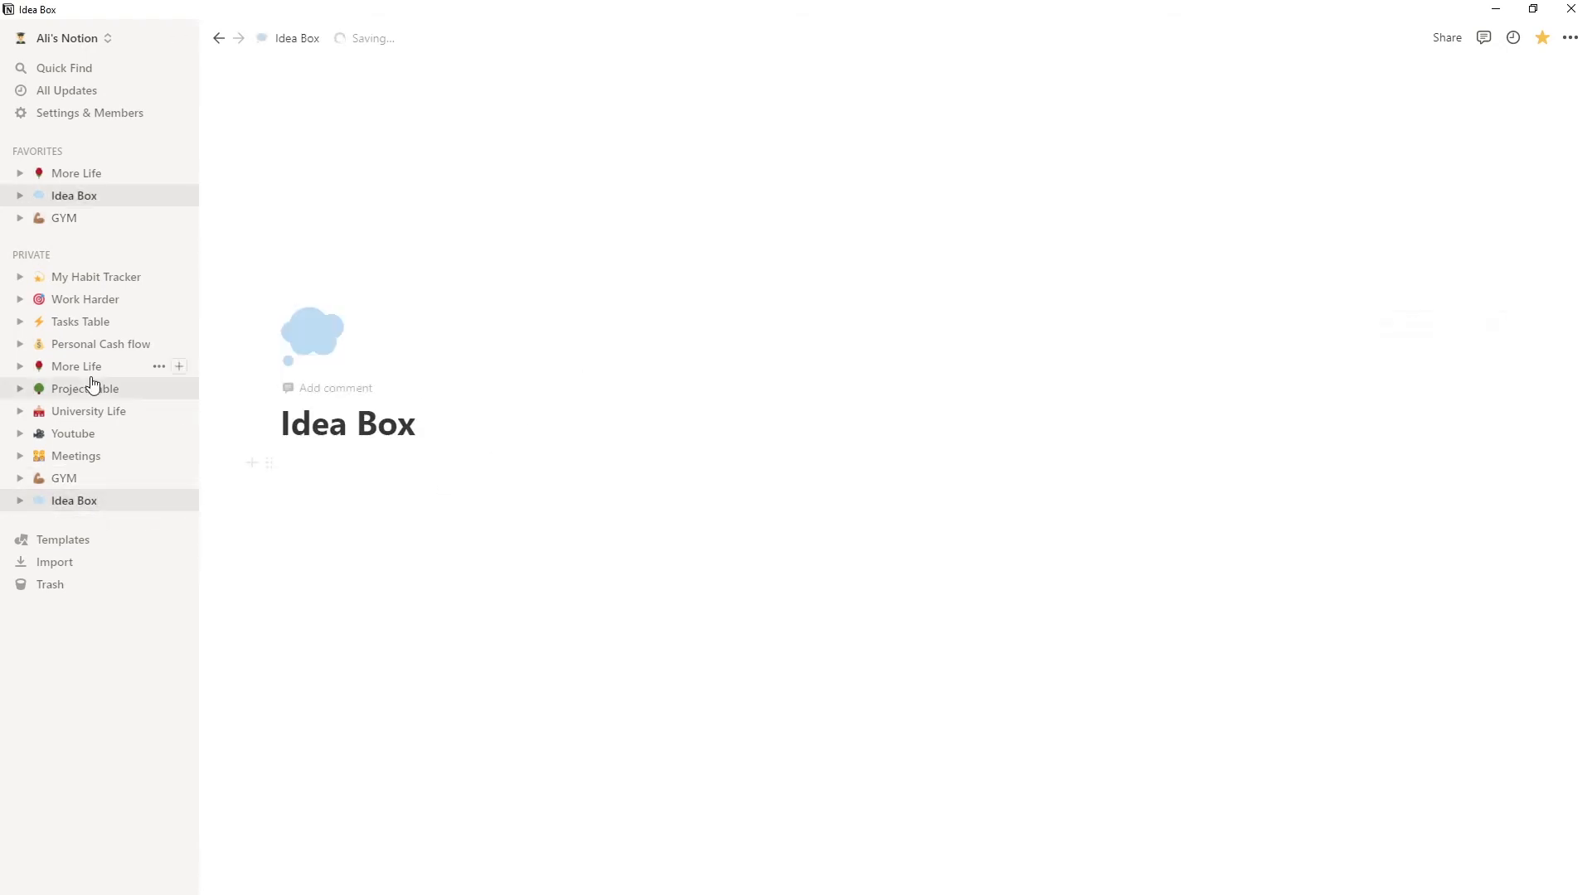
{"action": "left_click", "coordinate": [335, 455]}
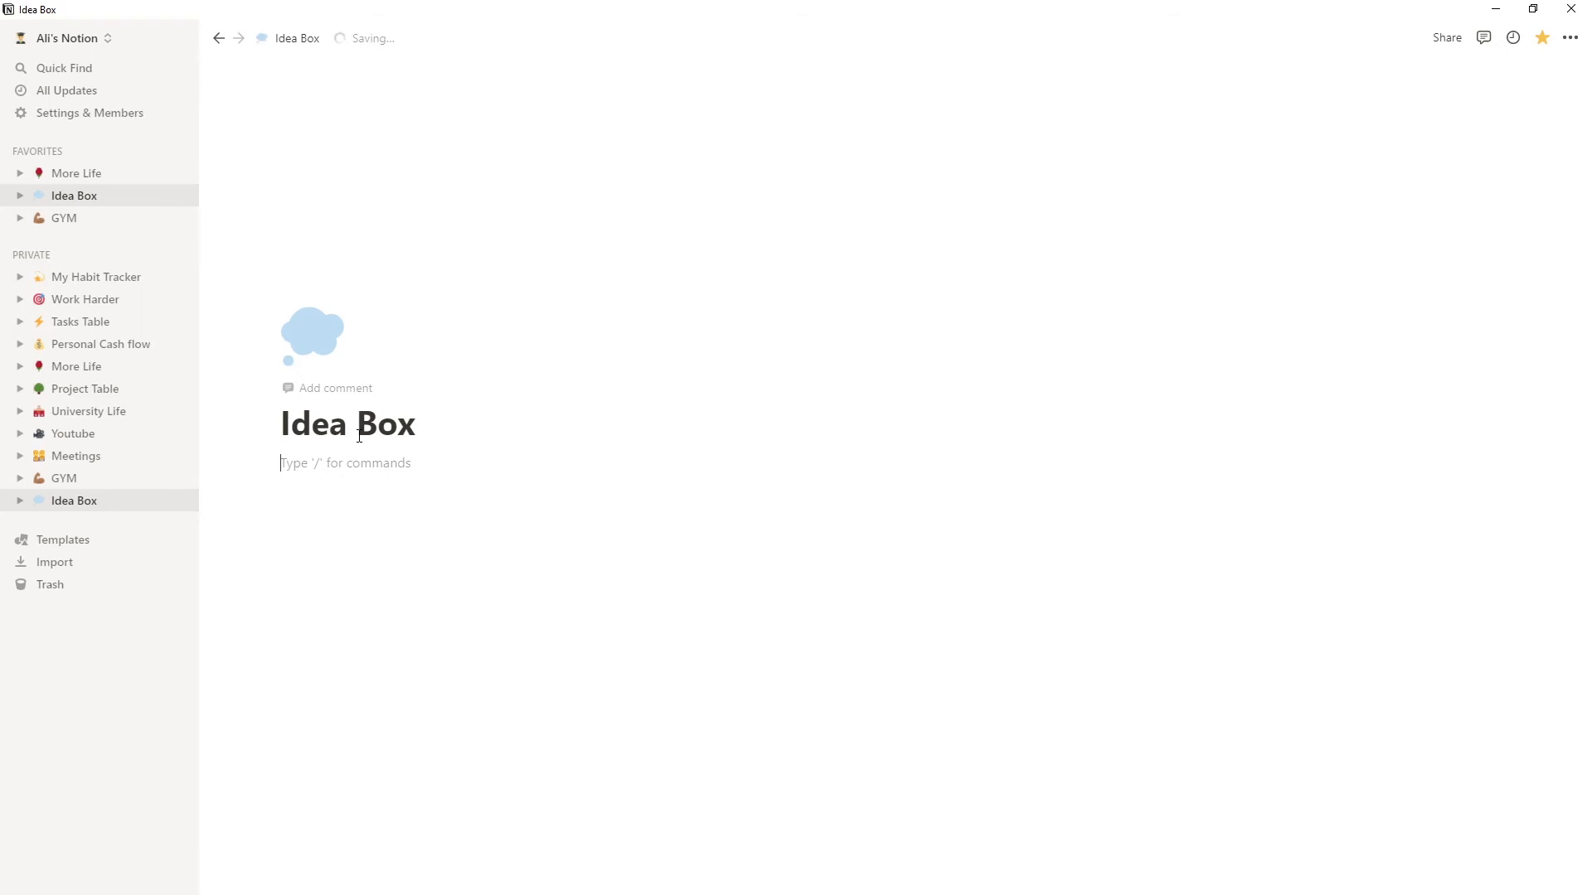
Step: On the More Life page, move "How to Design Eid Card In Corel Draw" to the Later list and "Assignment of CA" to the Now list
{"action": "left_click", "coordinate": [95, 367]}
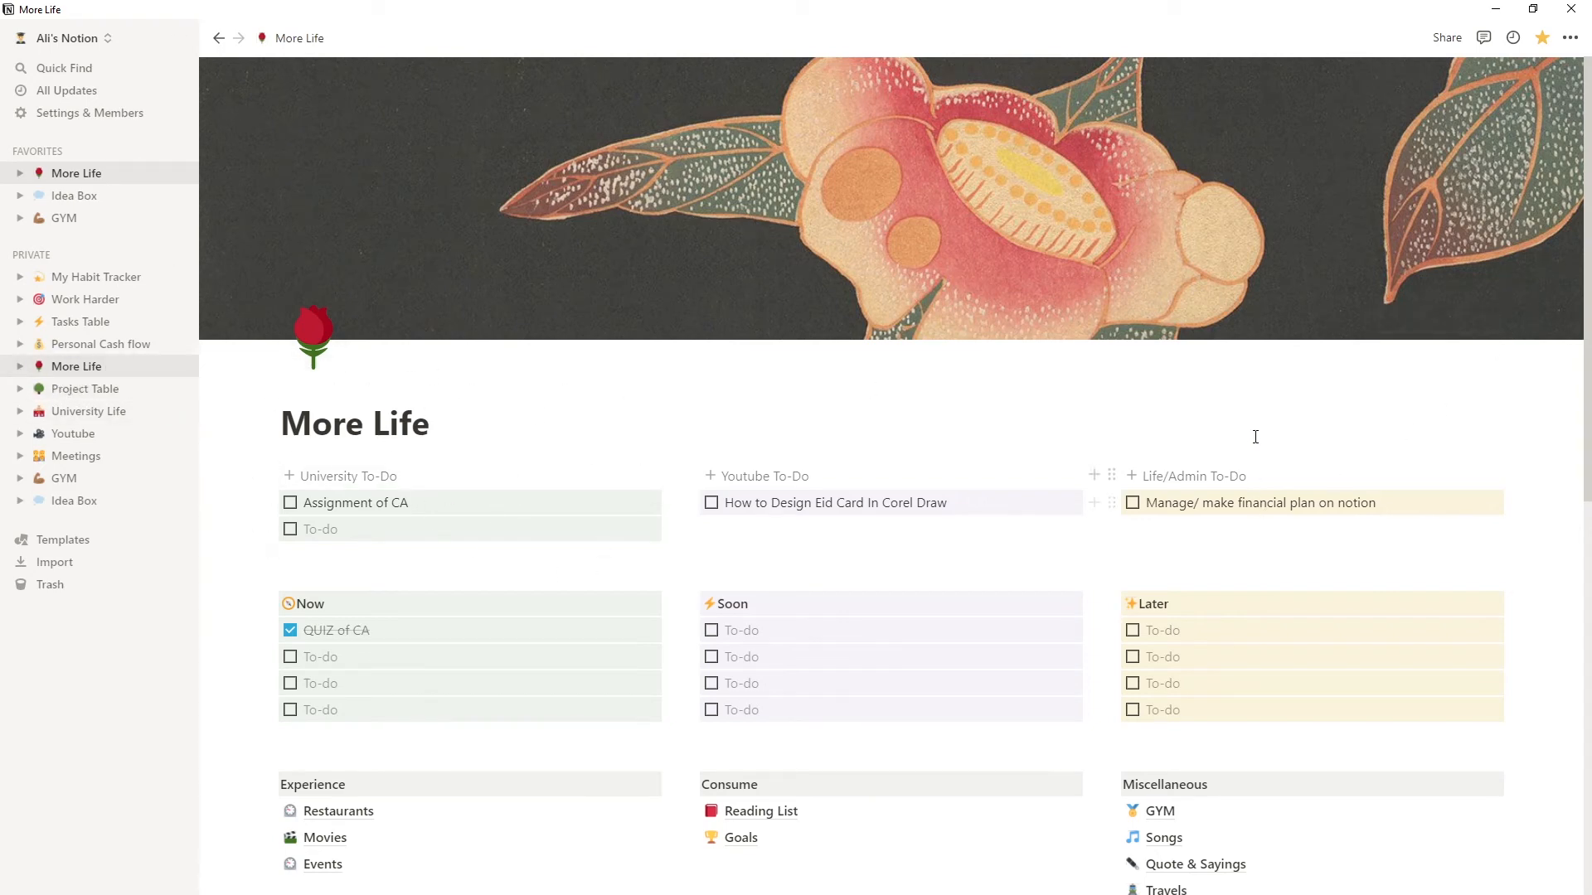
{"action": "scroll", "coordinate": [1203, 439], "scroll_direction": "down", "scroll_amount": 5}
{"action": "scroll", "coordinate": [1252, 447], "scroll_direction": "up", "scroll_amount": 4}
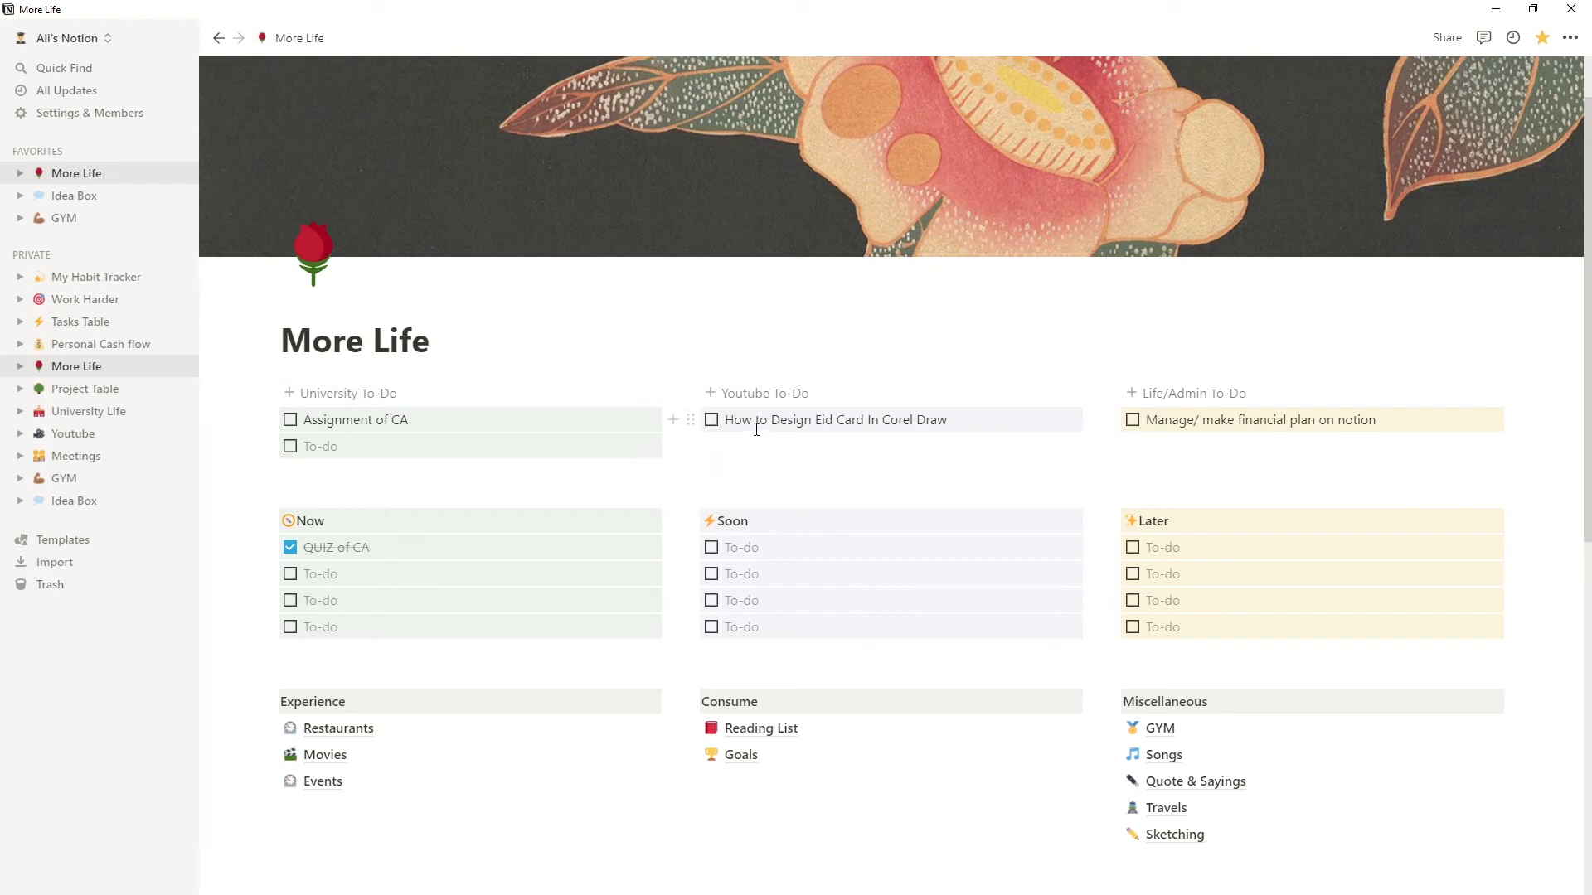
{"action": "left_click_drag", "start_coordinate": [695, 419], "coordinate": [1152, 656]}
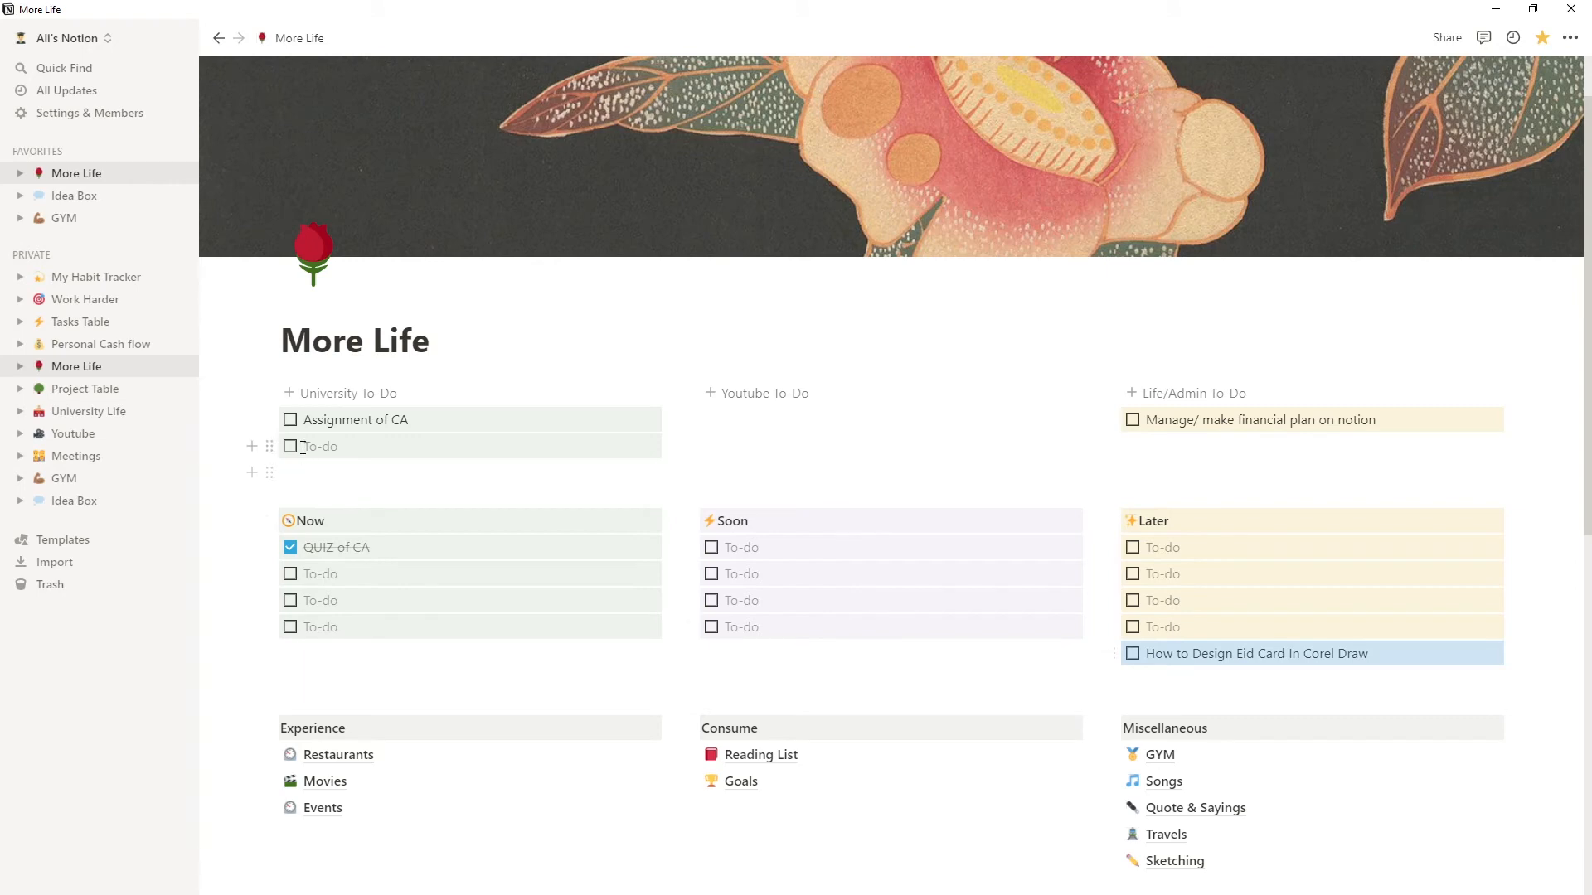
{"action": "left_click_drag", "start_coordinate": [271, 417], "coordinate": [285, 648]}
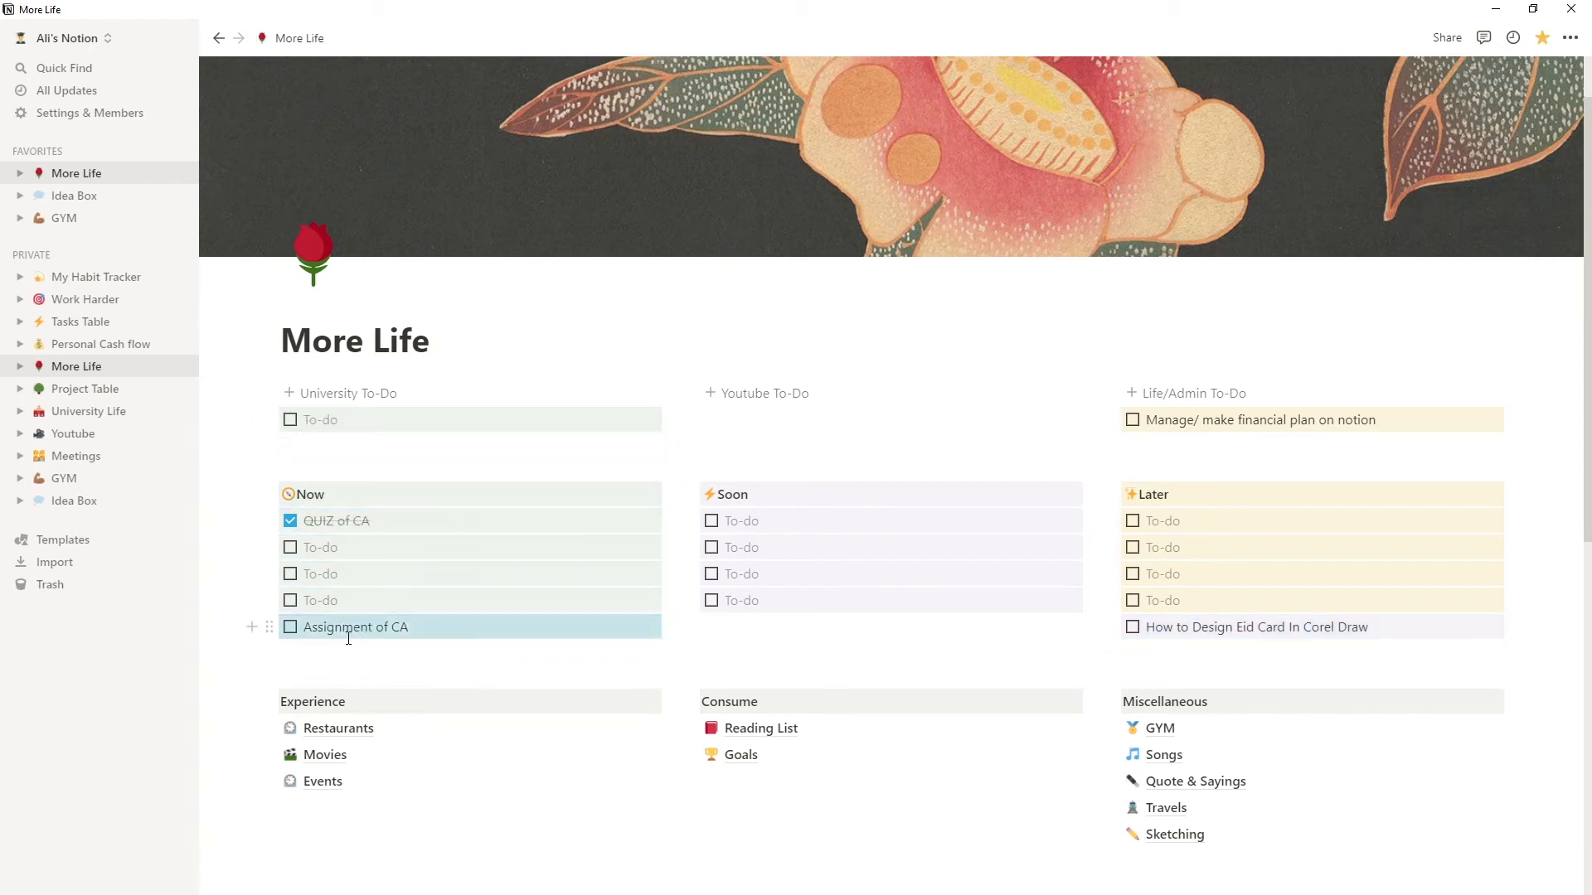
Step: View the Coming up calendar on More Life, and read the restaurant notes on the Restaurants subpage
{"action": "scroll", "coordinate": [362, 599], "scroll_direction": "down", "scroll_amount": 6}
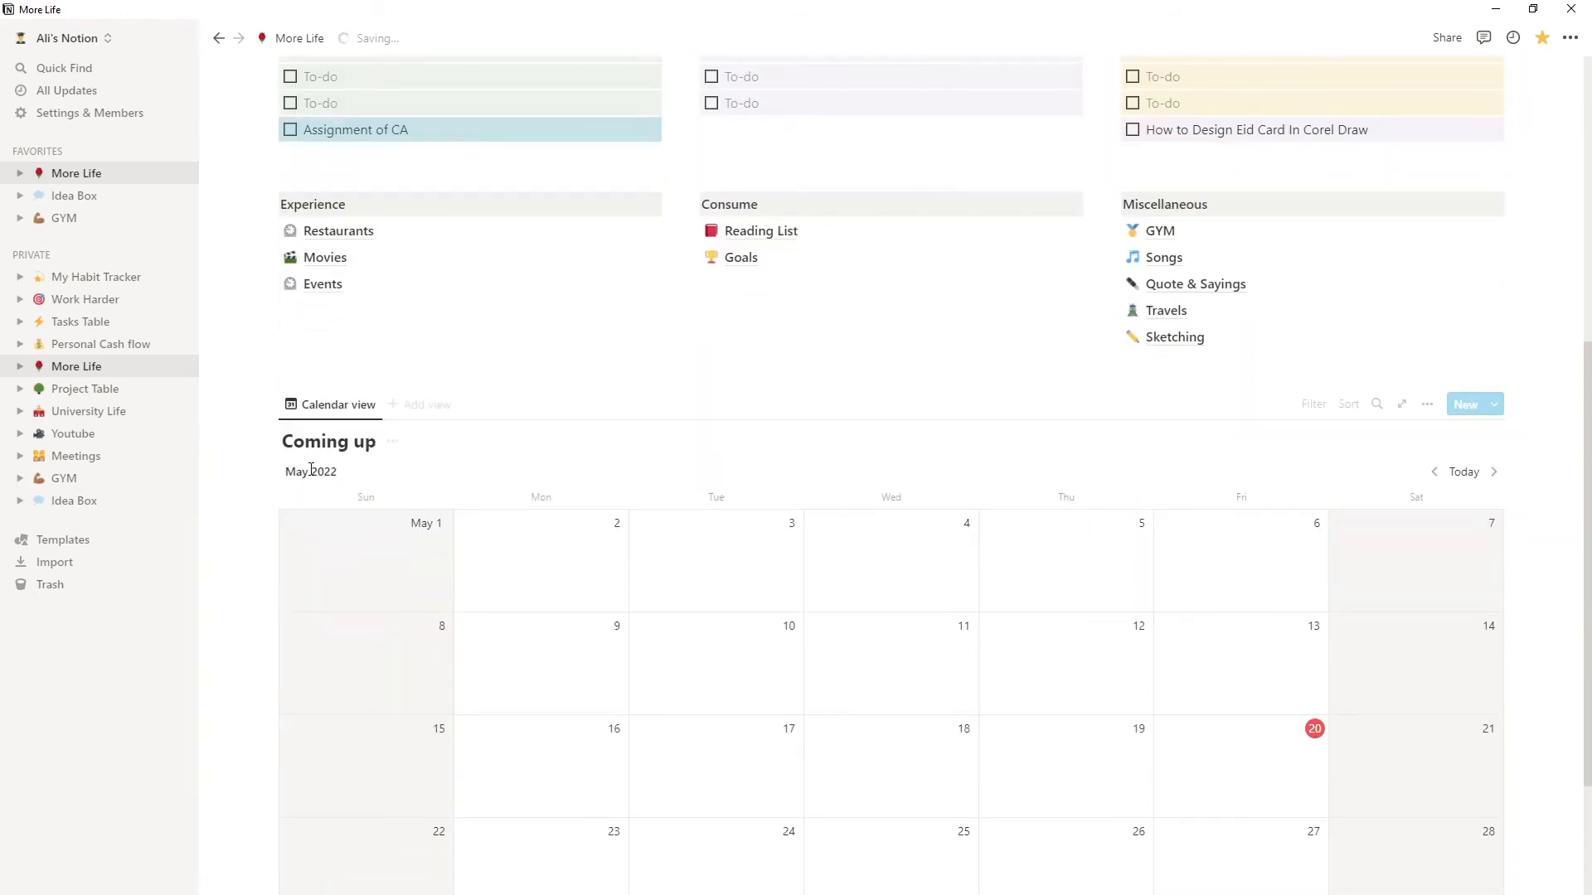
{"action": "scroll", "coordinate": [286, 434], "scroll_direction": "up", "scroll_amount": 5}
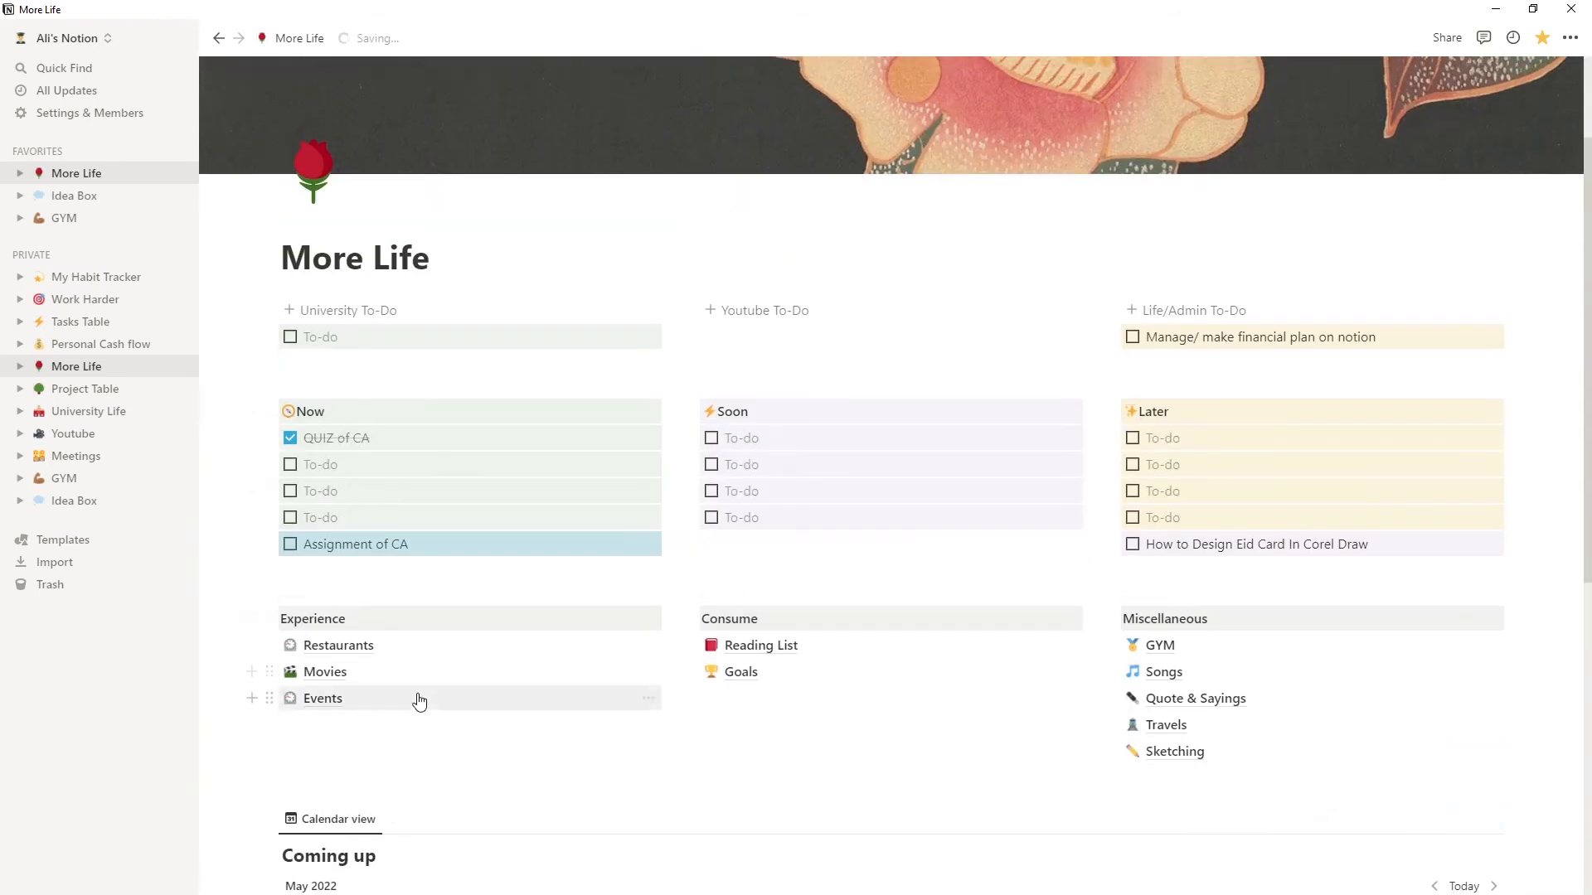
{"action": "left_click", "coordinate": [330, 655]}
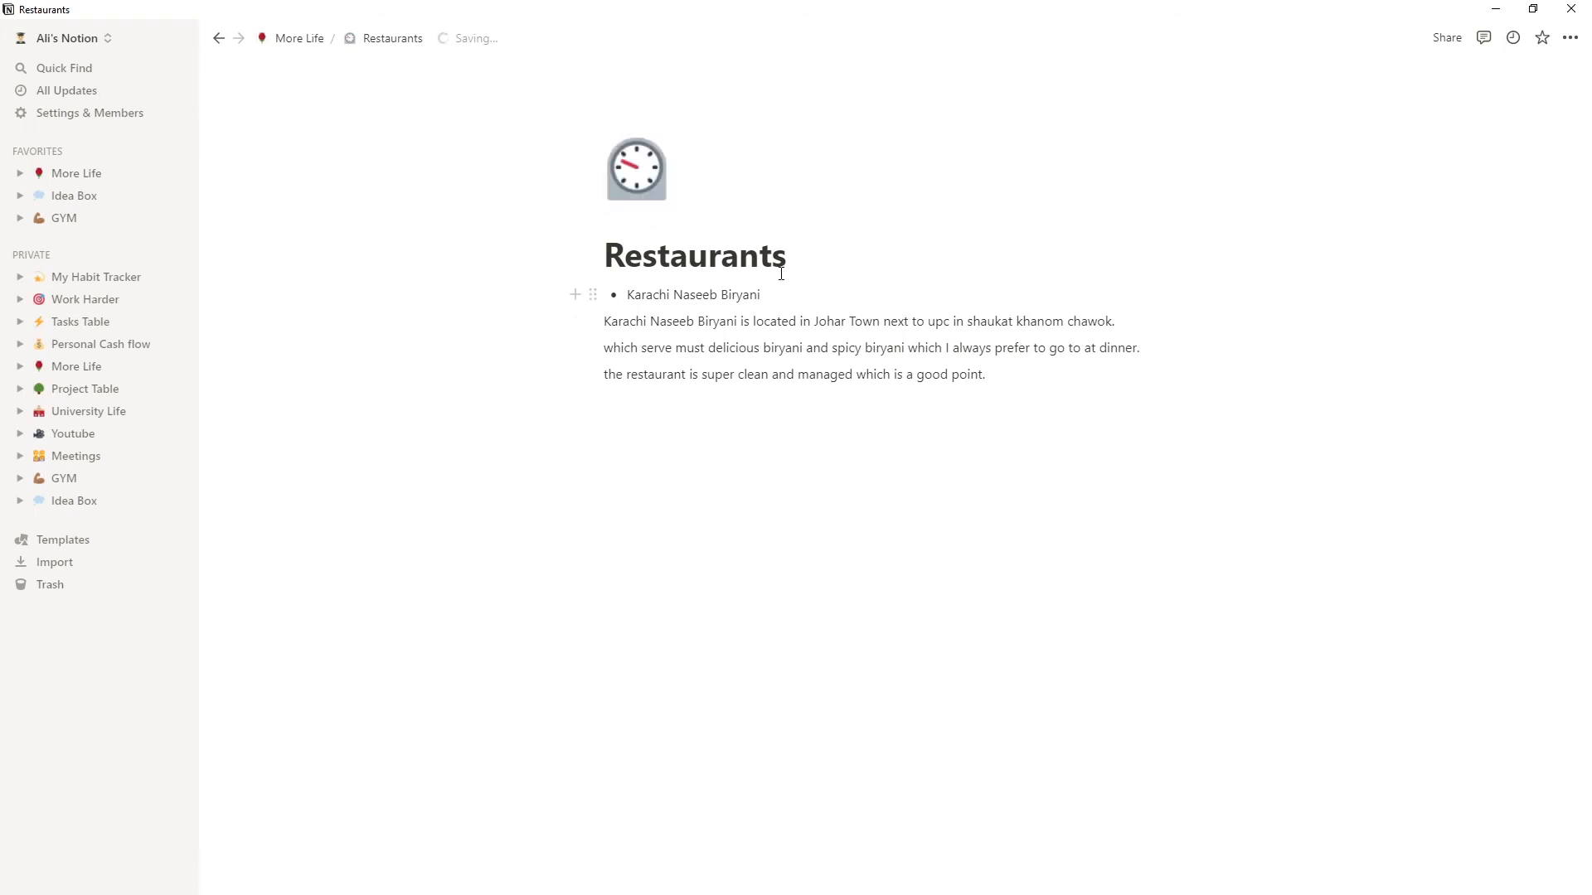
{"action": "left_click_drag", "start_coordinate": [781, 273], "coordinate": [587, 250]}
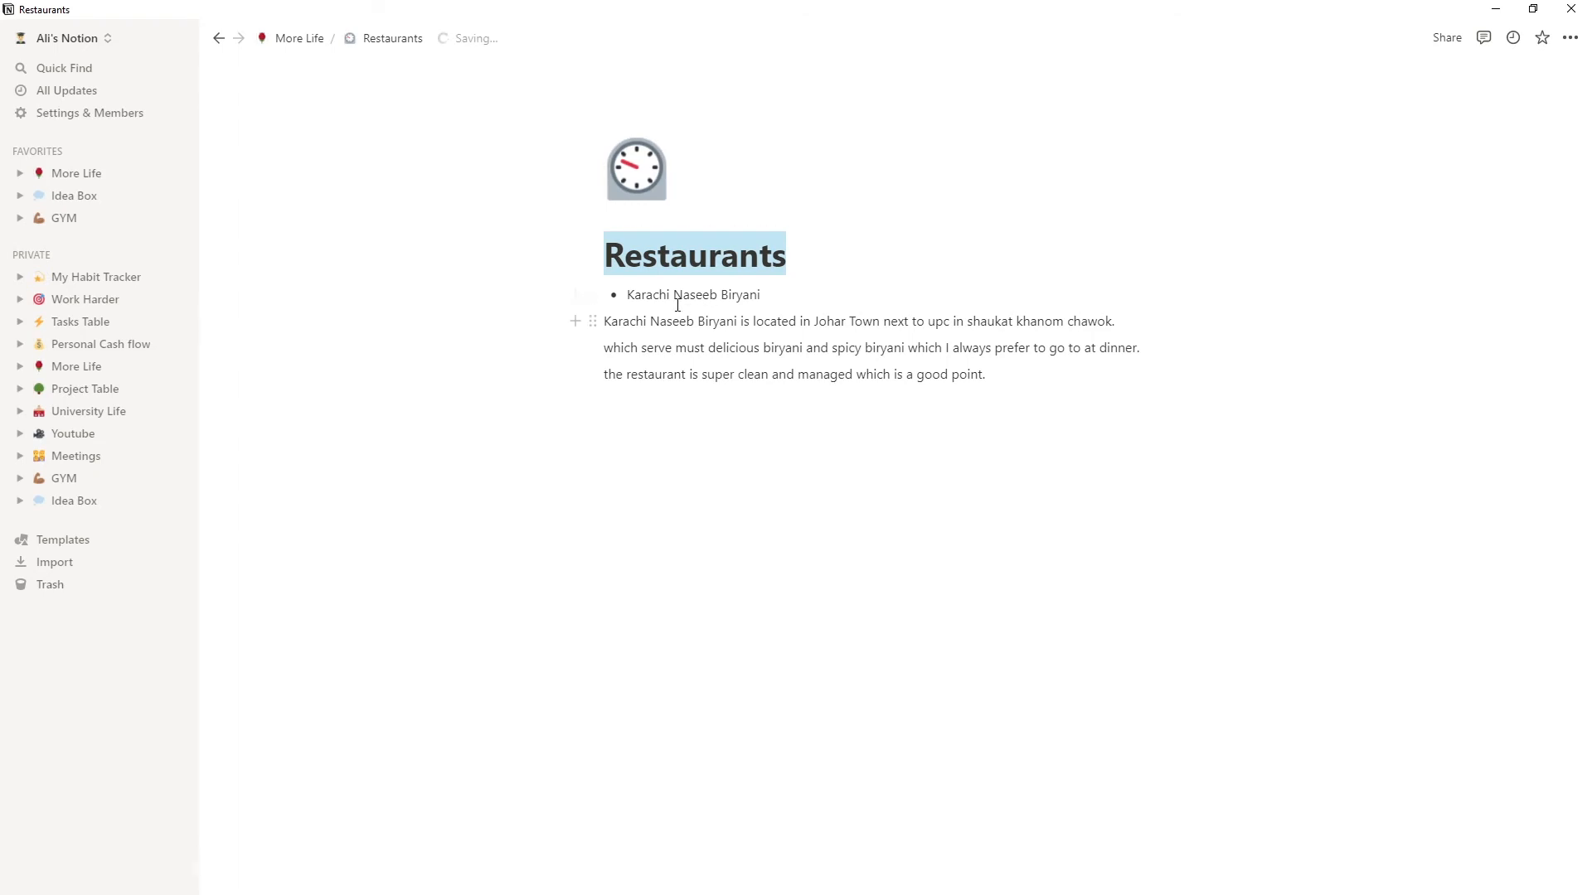
{"action": "left_click_drag", "start_coordinate": [674, 296], "coordinate": [798, 322]}
{"action": "left_click", "coordinate": [780, 373]}
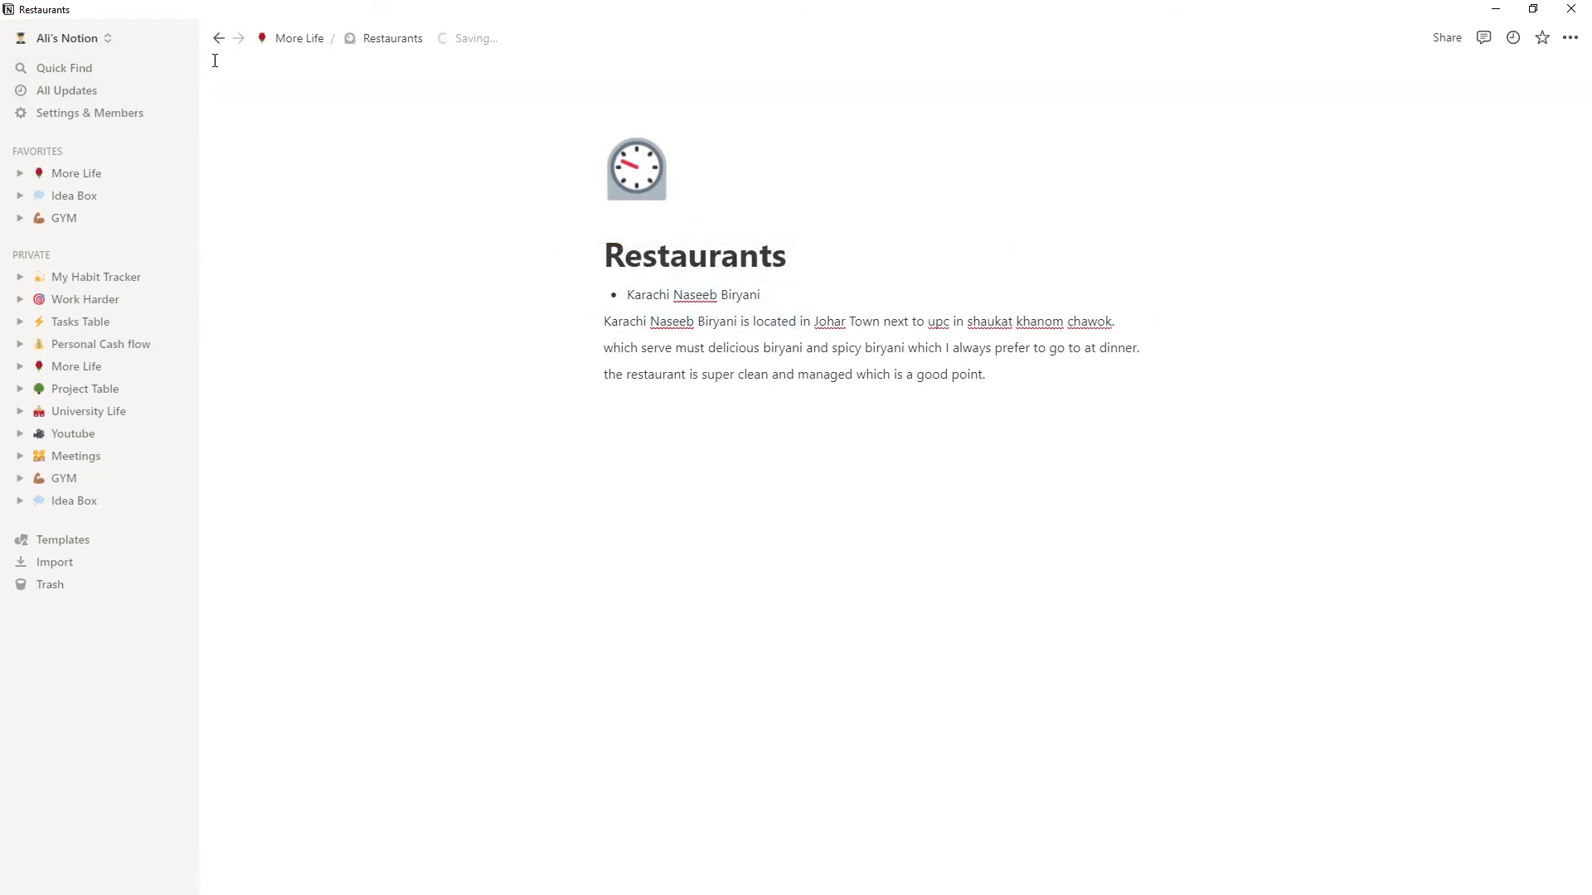
{"action": "left_click_drag", "start_coordinate": [991, 374], "coordinate": [728, 350]}
{"action": "left_click", "coordinate": [727, 349]}
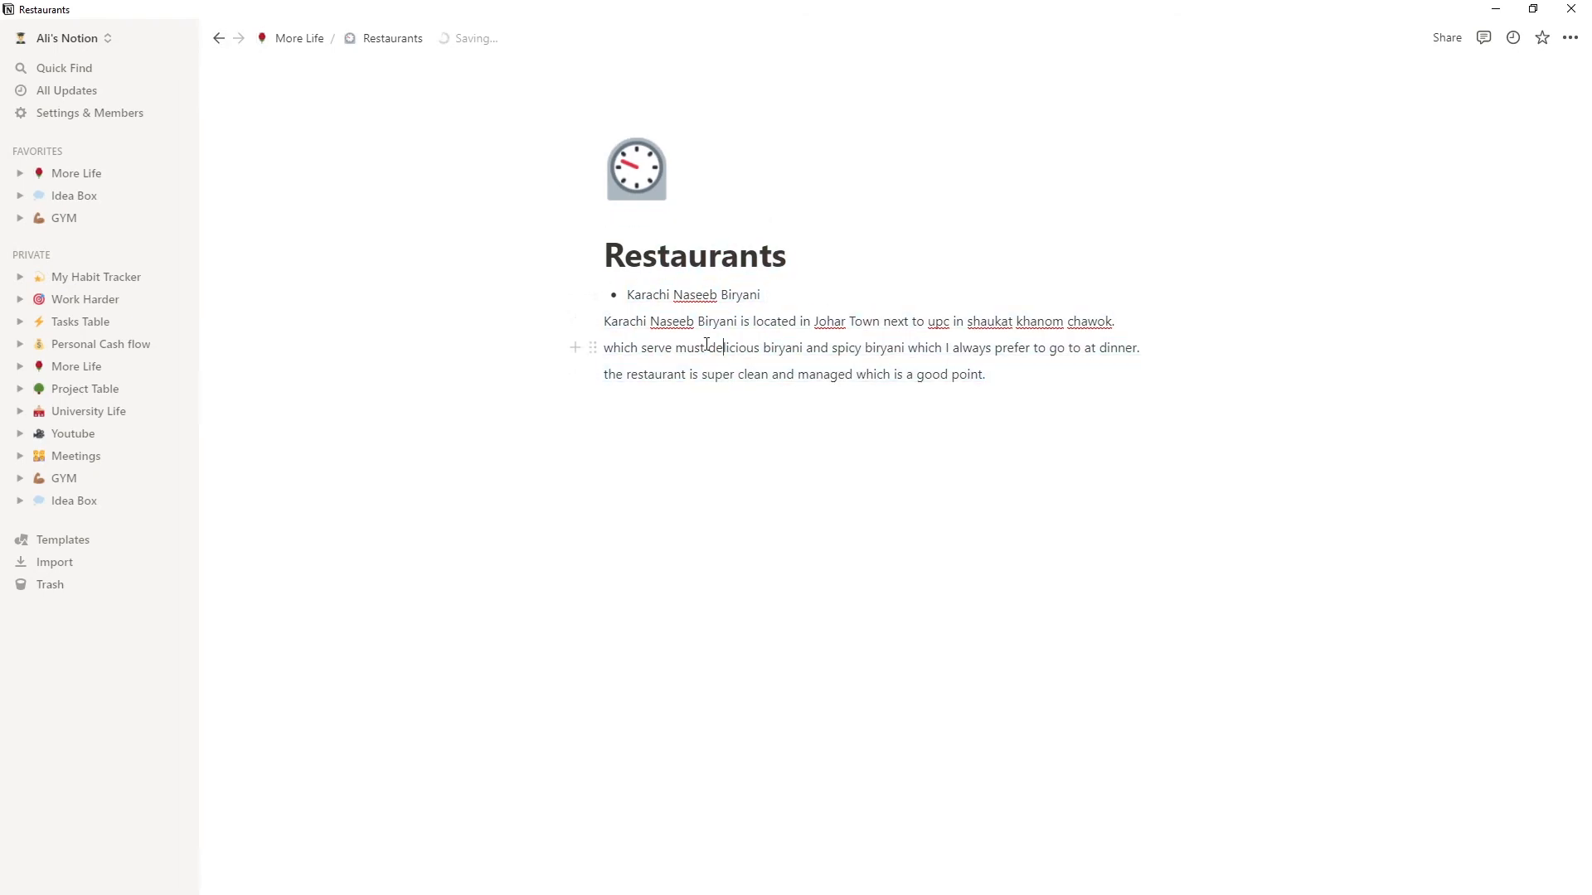
Step: On the Movies subpage of More Life, add a blank line after Titanic under Watched and another below The Miracle Worker
{"action": "left_click", "coordinate": [218, 38]}
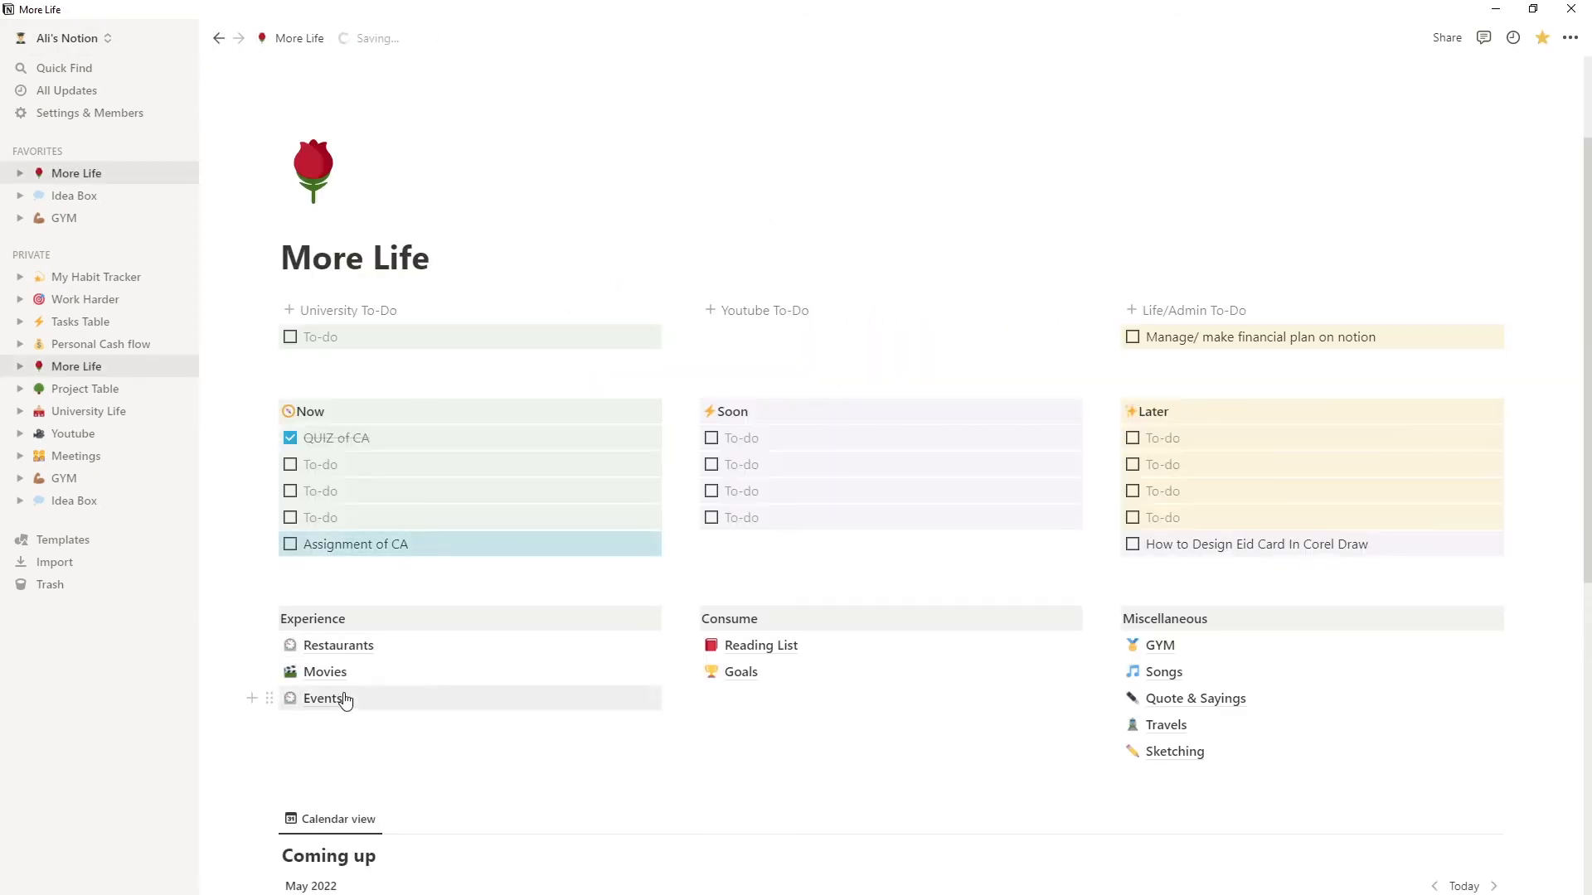
{"action": "left_click", "coordinate": [338, 669]}
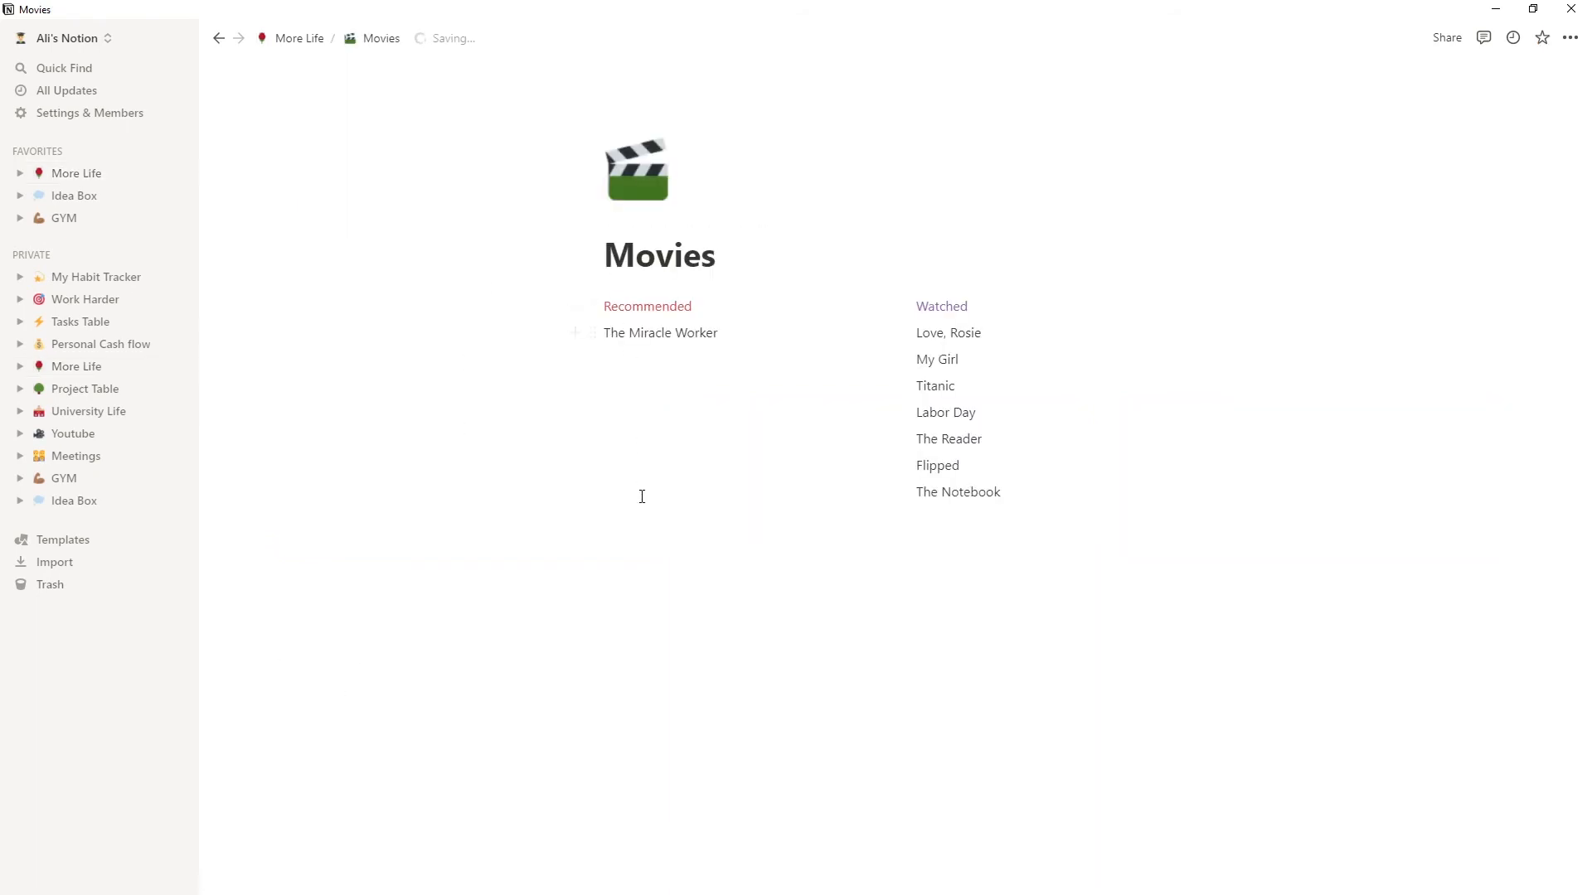
{"action": "left_click_drag", "start_coordinate": [655, 306], "coordinate": [679, 405]}
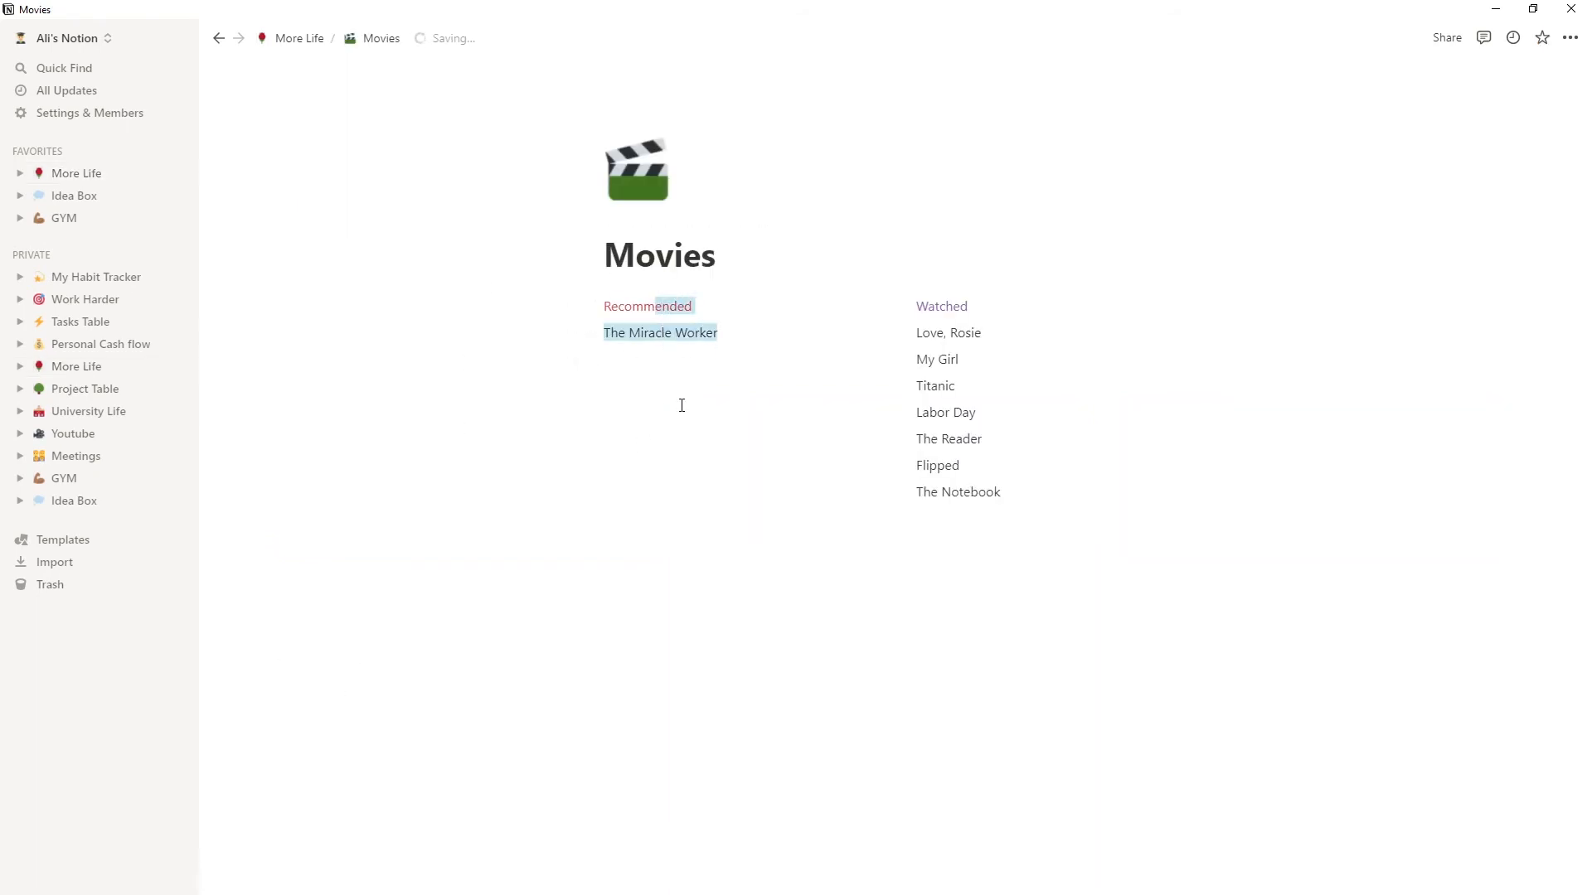
{"action": "left_click", "coordinate": [885, 386]}
{"action": "left_click", "coordinate": [656, 365]}
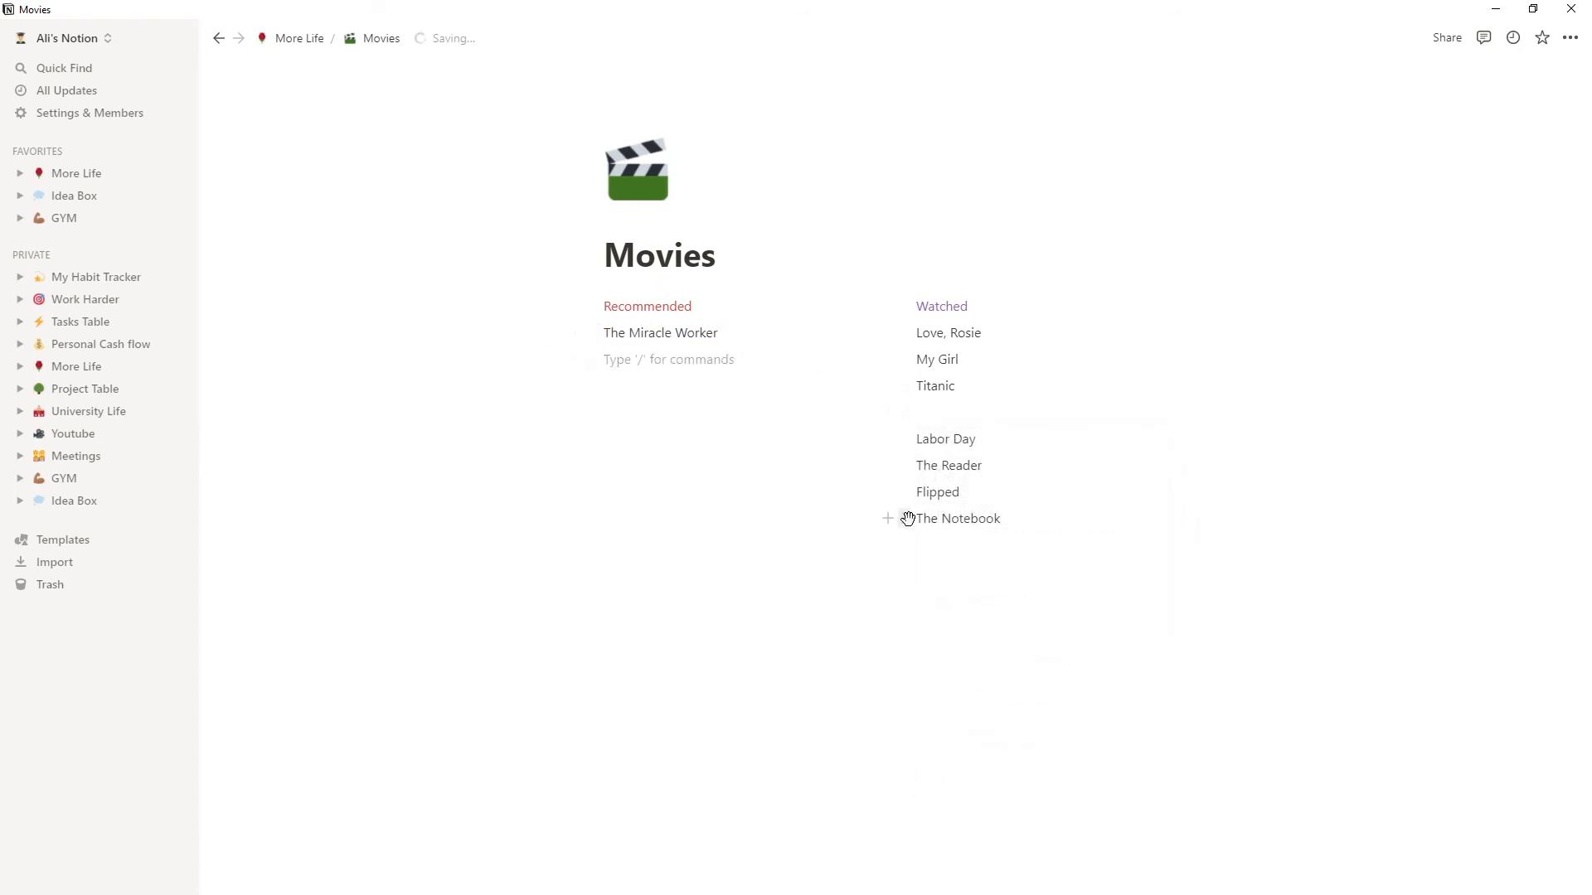
Step: Move "The Notebook" from Watched to below The Miracle Worker under Recommended, and view the Events subpage of More Life
{"action": "left_click_drag", "start_coordinate": [907, 518], "coordinate": [617, 349]}
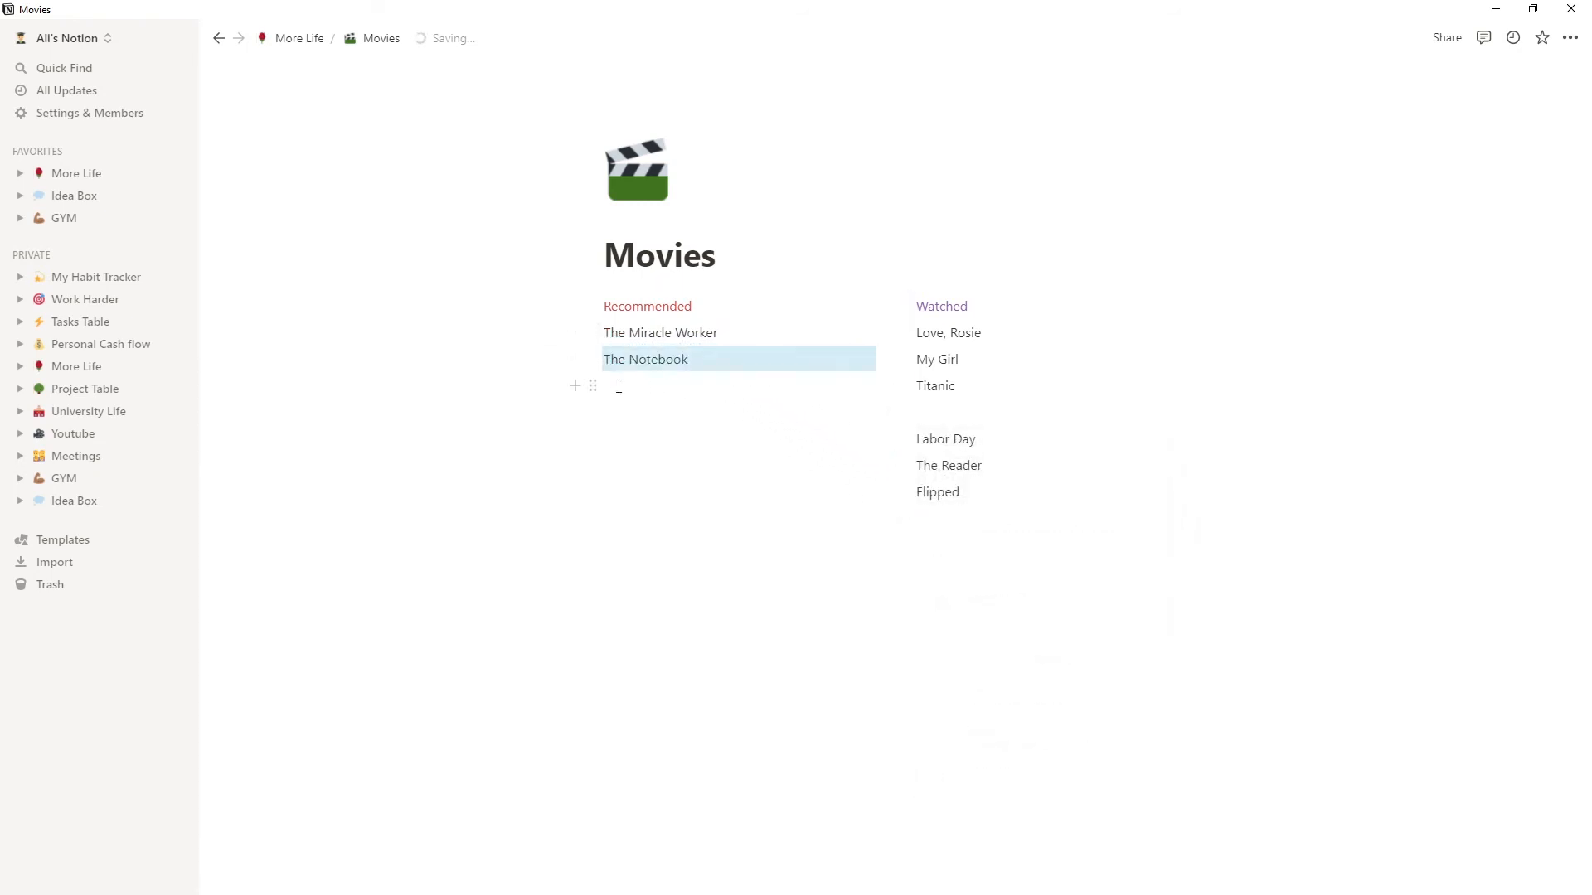
{"action": "left_click", "coordinate": [219, 41]}
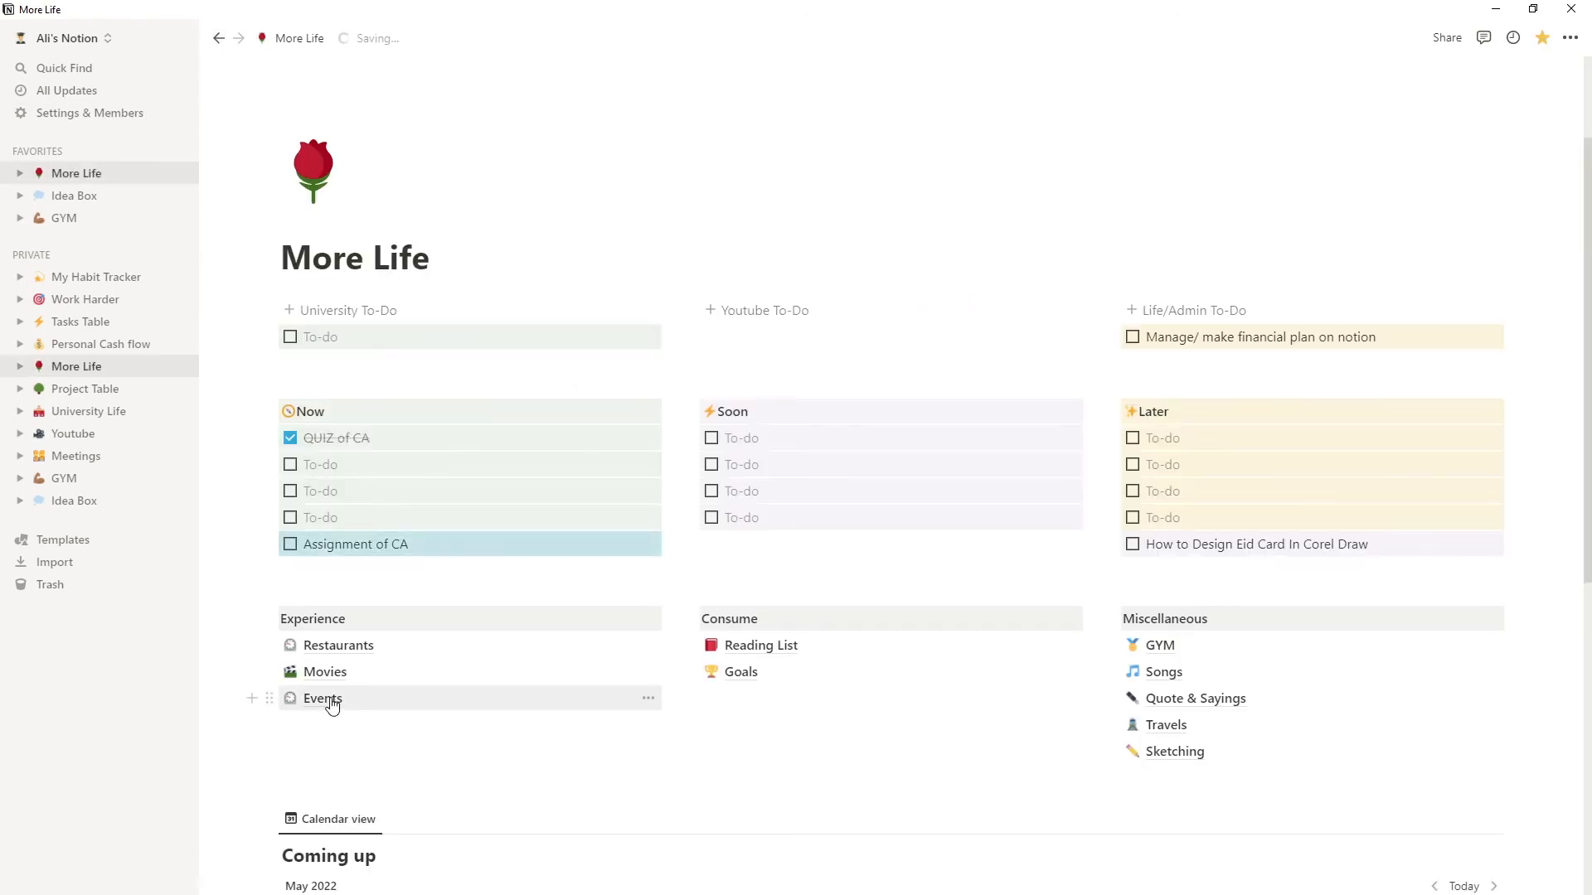
{"action": "left_click", "coordinate": [328, 700]}
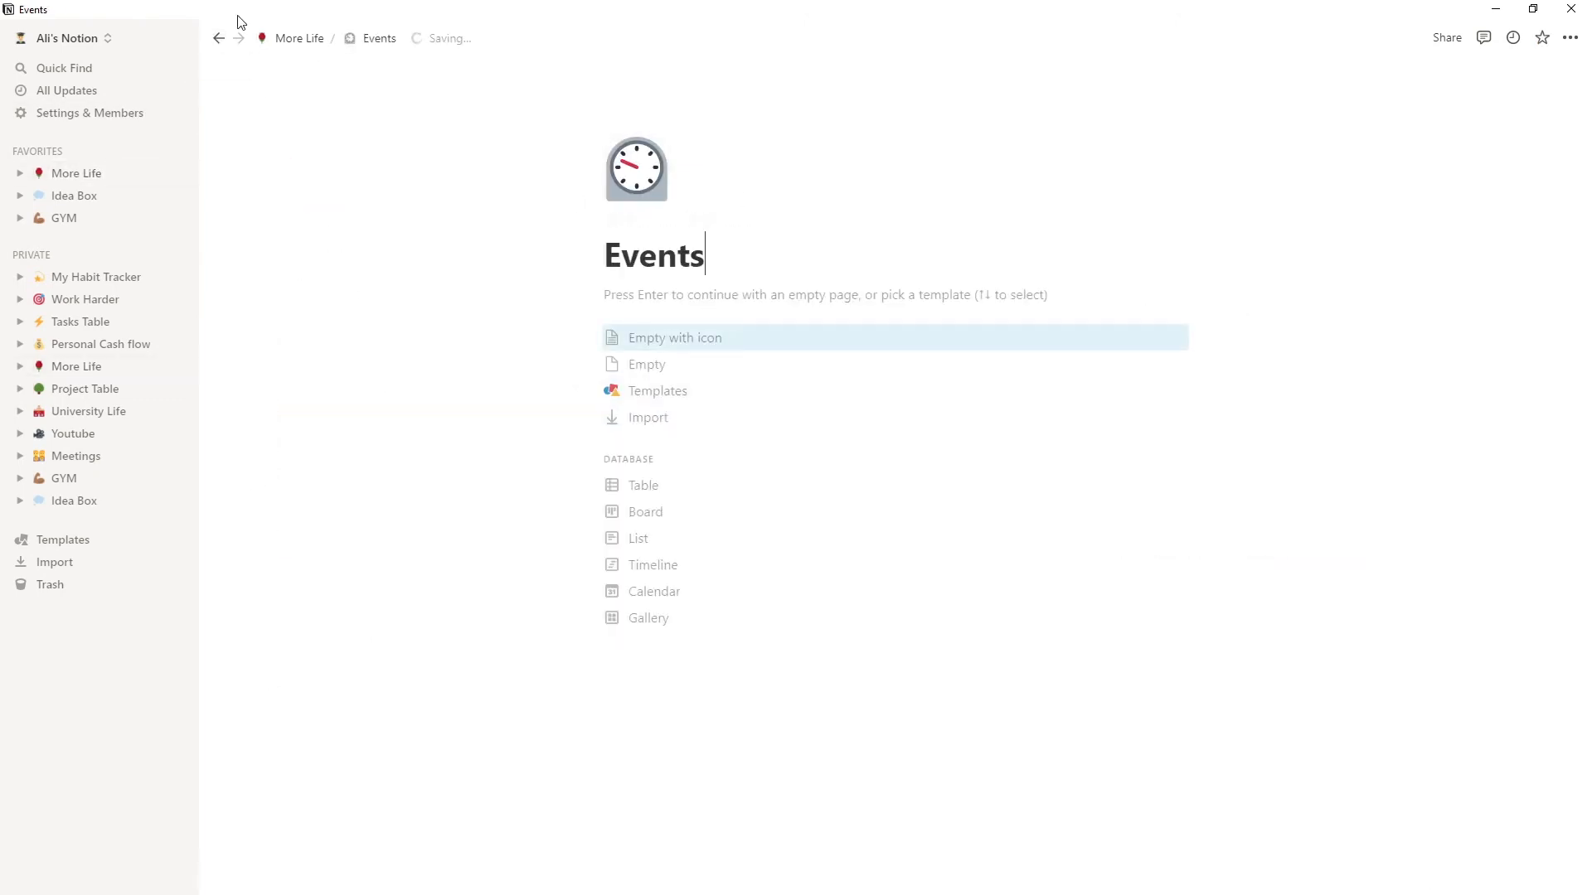
{"action": "left_click", "coordinate": [219, 38]}
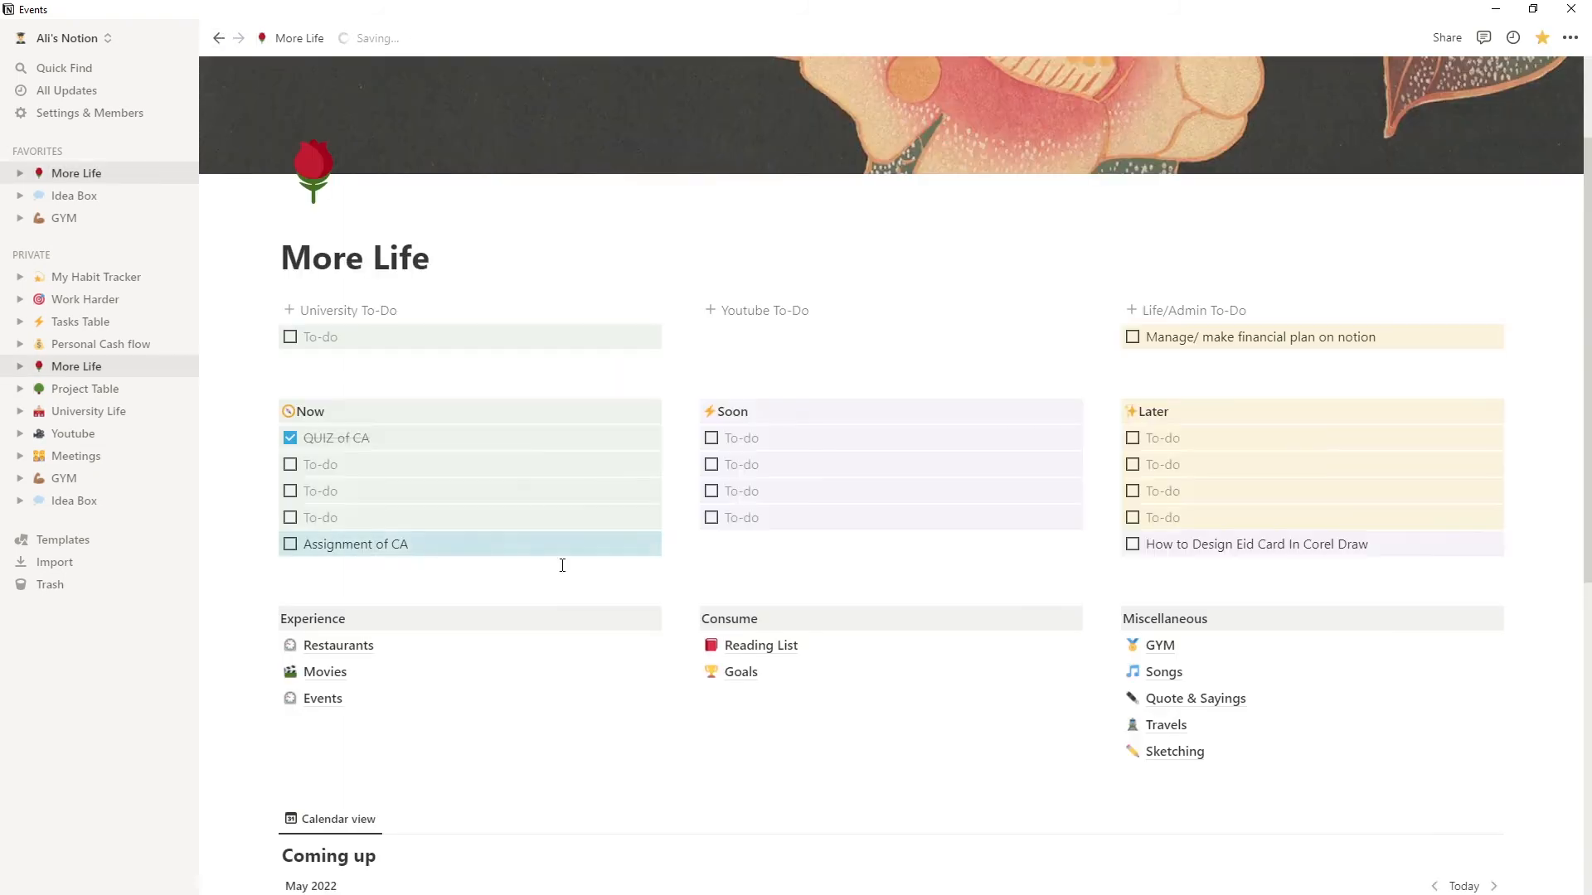
Step: On the Reading List board under More Life, move the "Can,t Hurt me" card from Recommendations to Finished
{"action": "left_click", "coordinate": [775, 648]}
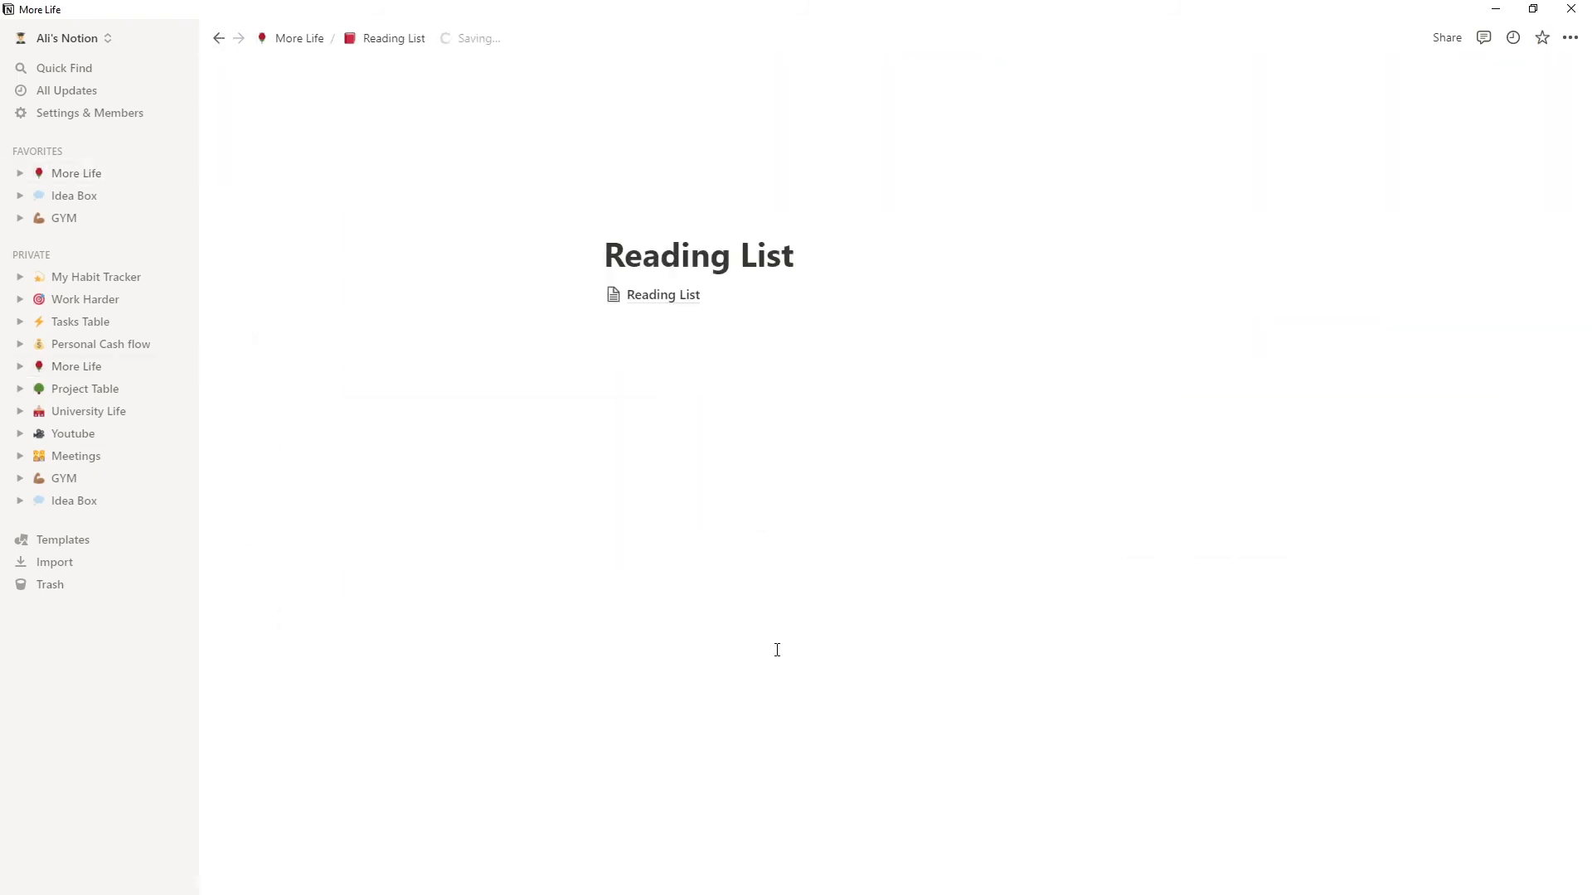
{"action": "left_click", "coordinate": [672, 298]}
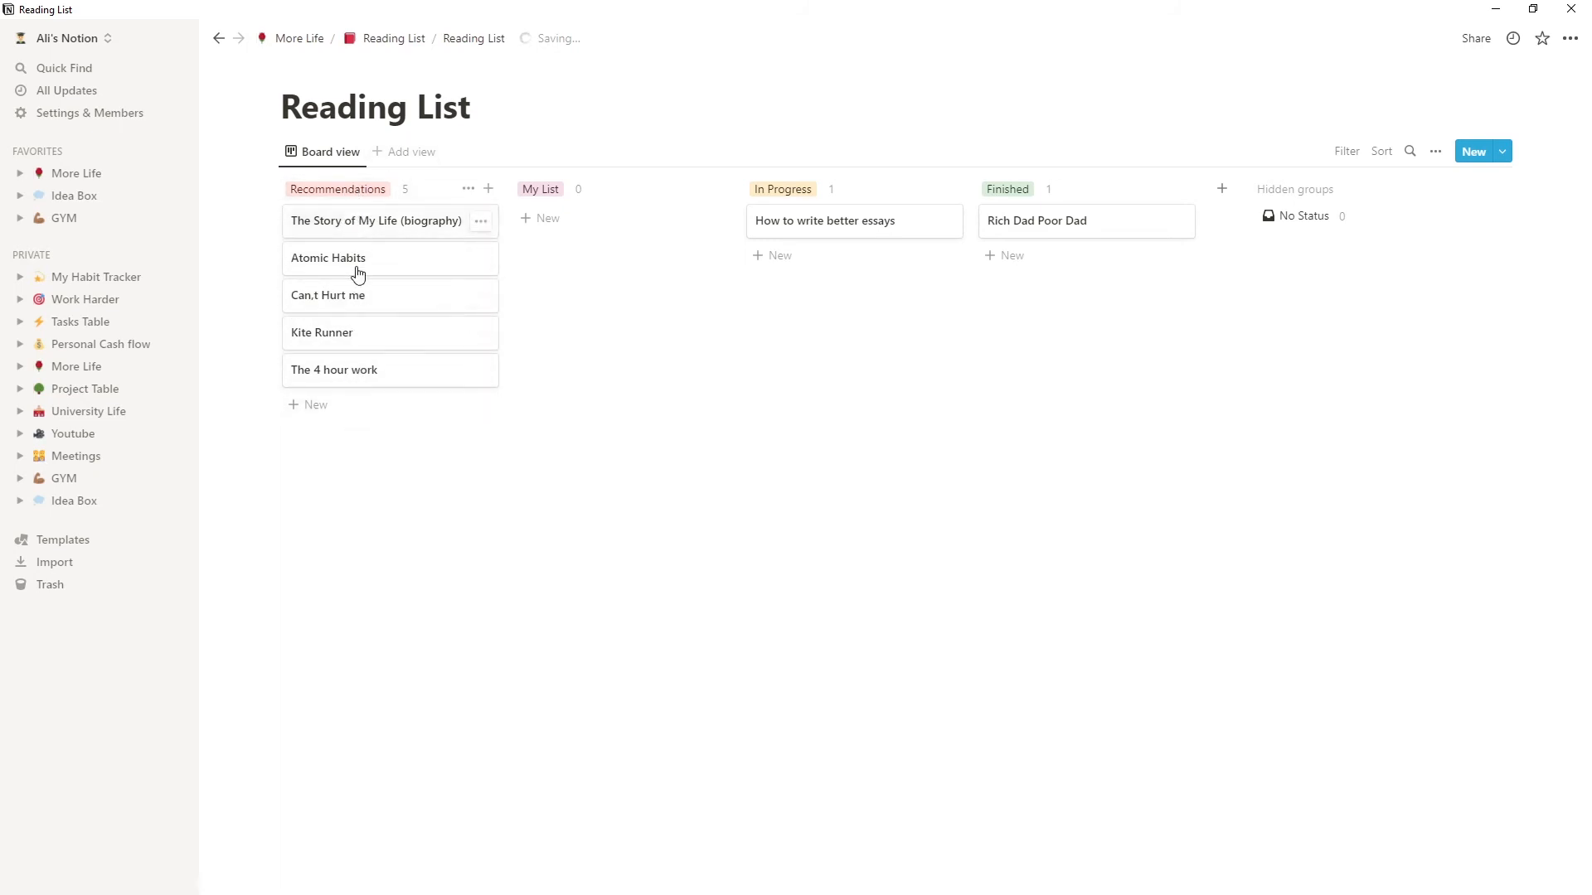
{"action": "left_click_drag", "start_coordinate": [327, 303], "coordinate": [1040, 257]}
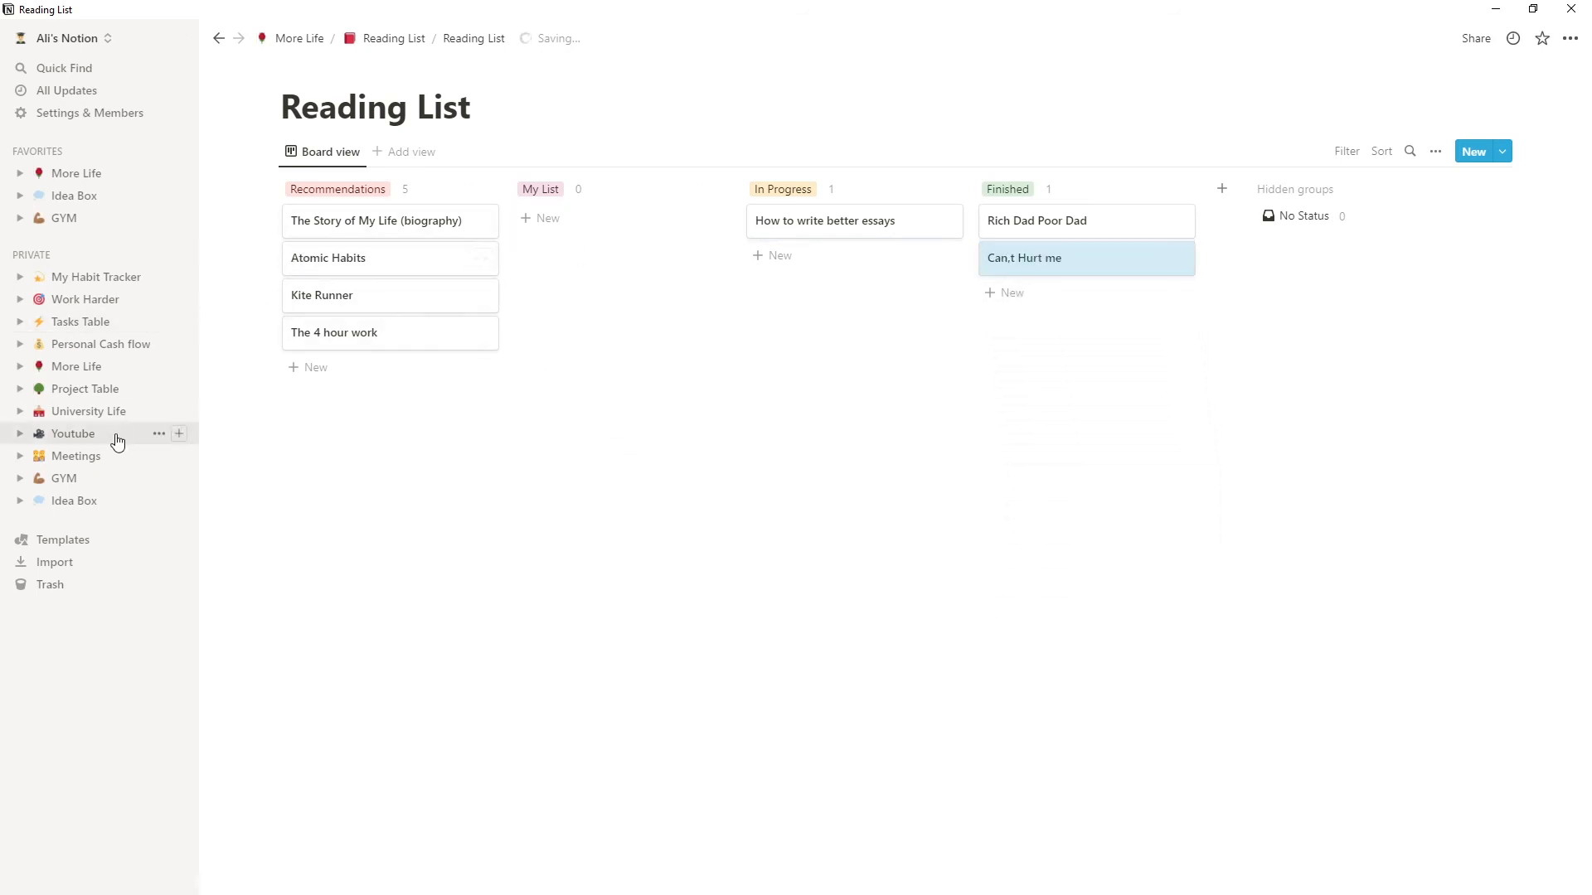
Step: View the Meetings calendar and the Goals subpage of More Life
{"action": "left_click", "coordinate": [89, 462]}
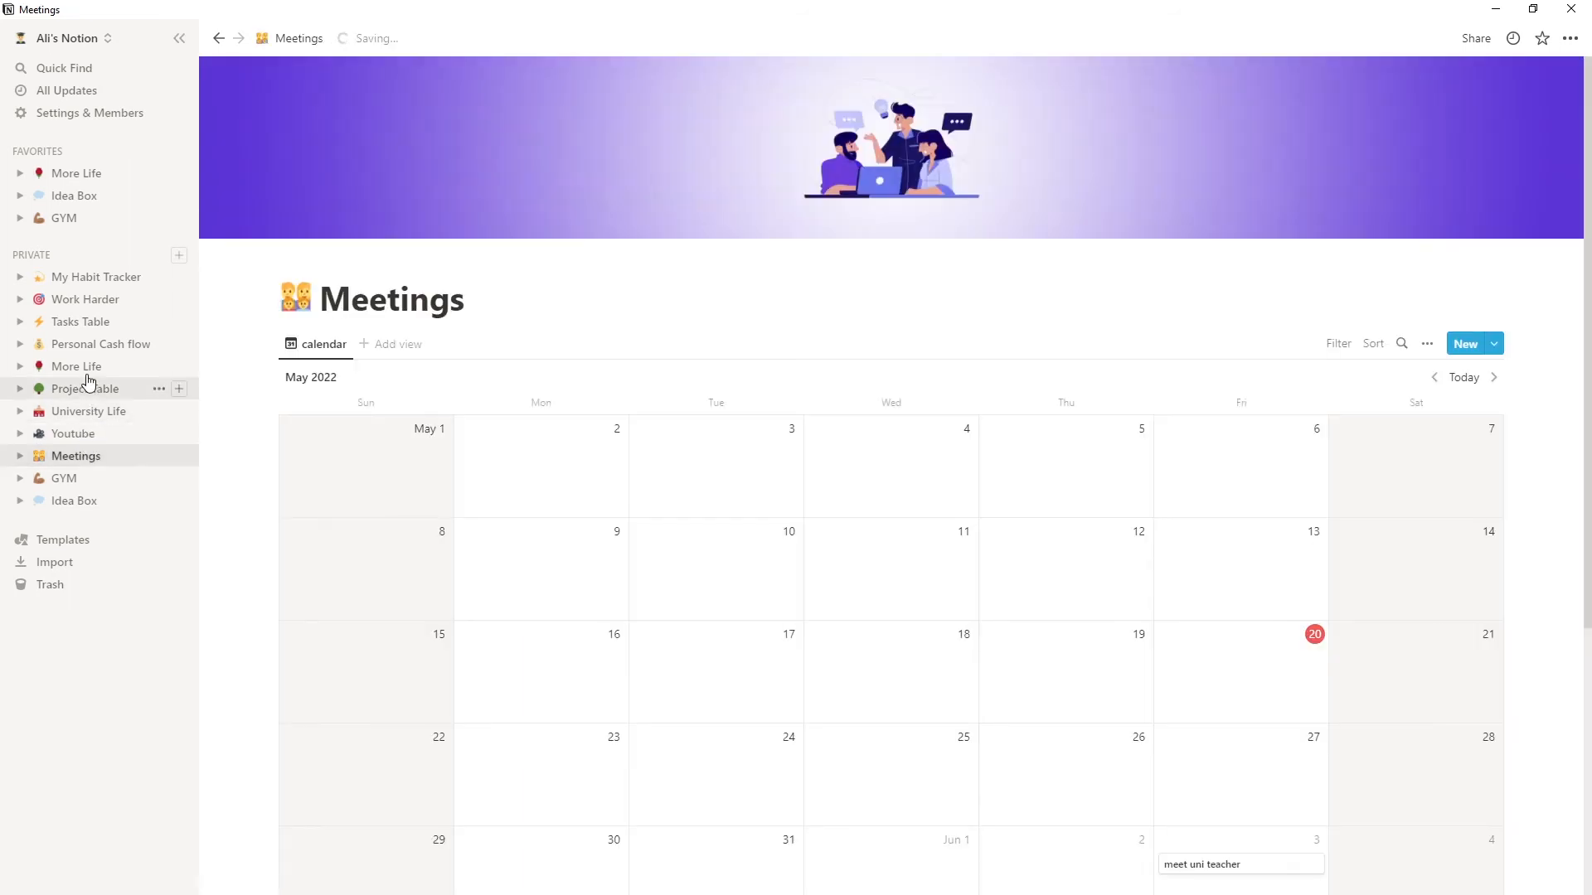
{"action": "left_click", "coordinate": [91, 367]}
{"action": "scroll", "coordinate": [935, 739], "scroll_direction": "down", "scroll_amount": 3}
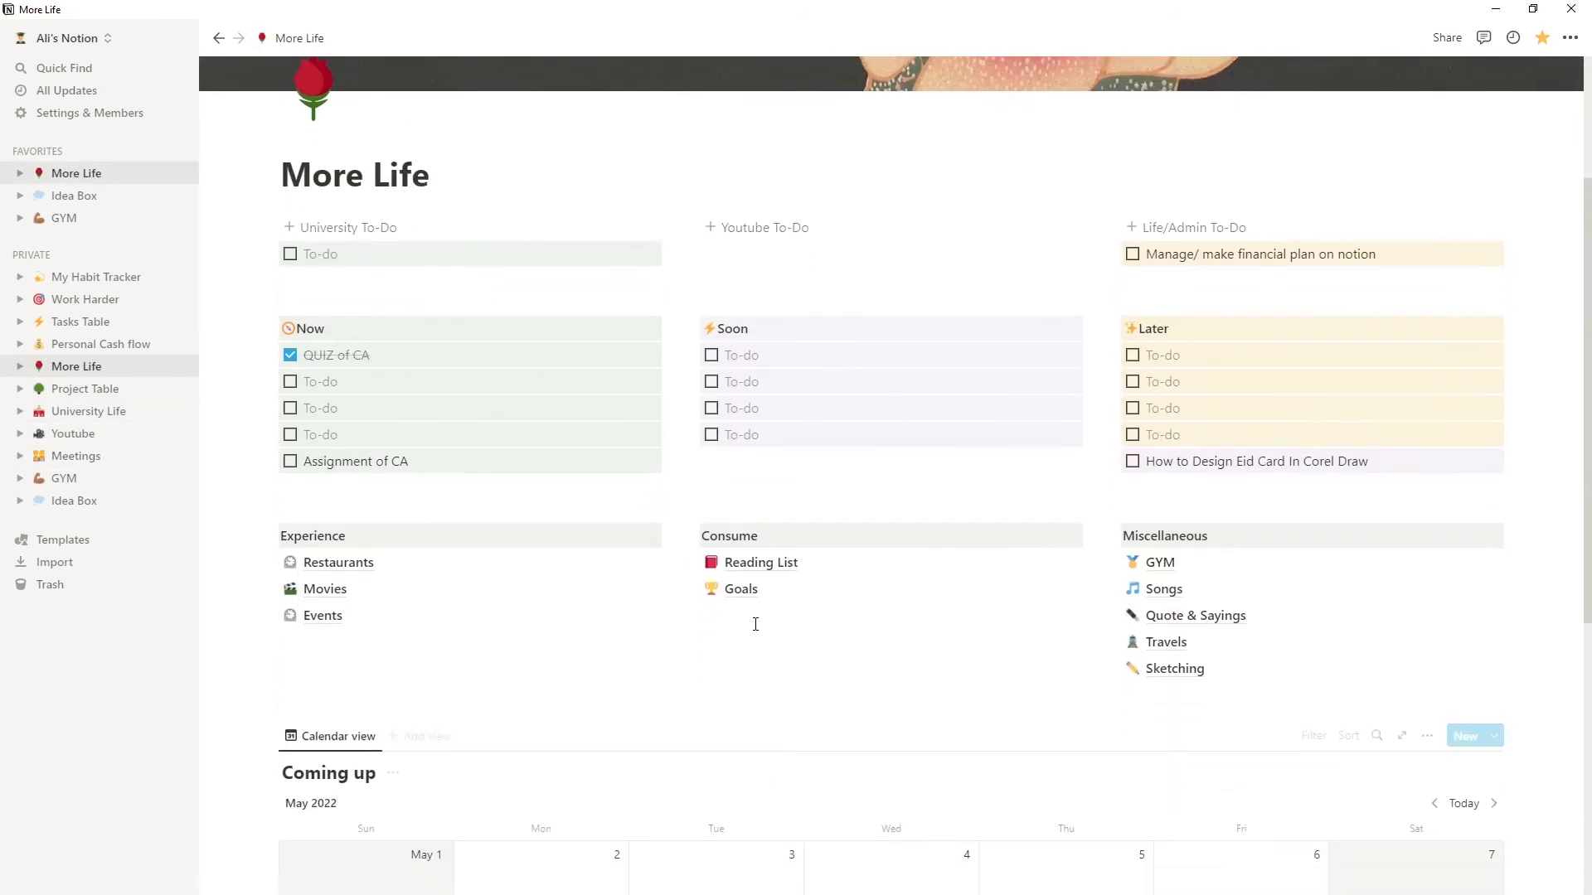
{"action": "left_click", "coordinate": [738, 595]}
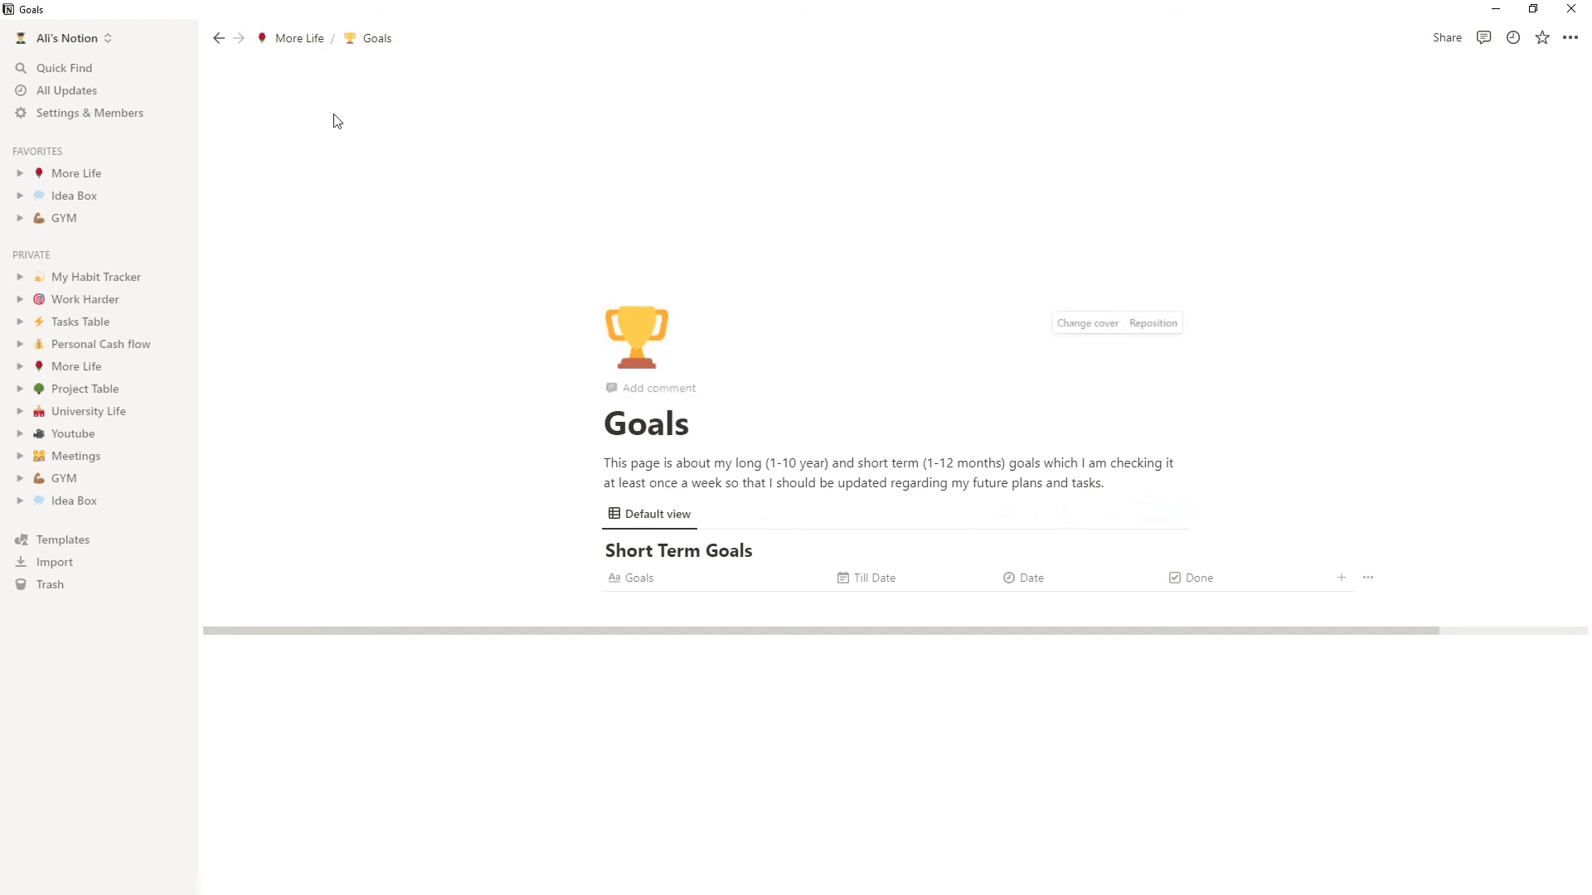
{"action": "left_click", "coordinate": [218, 42]}
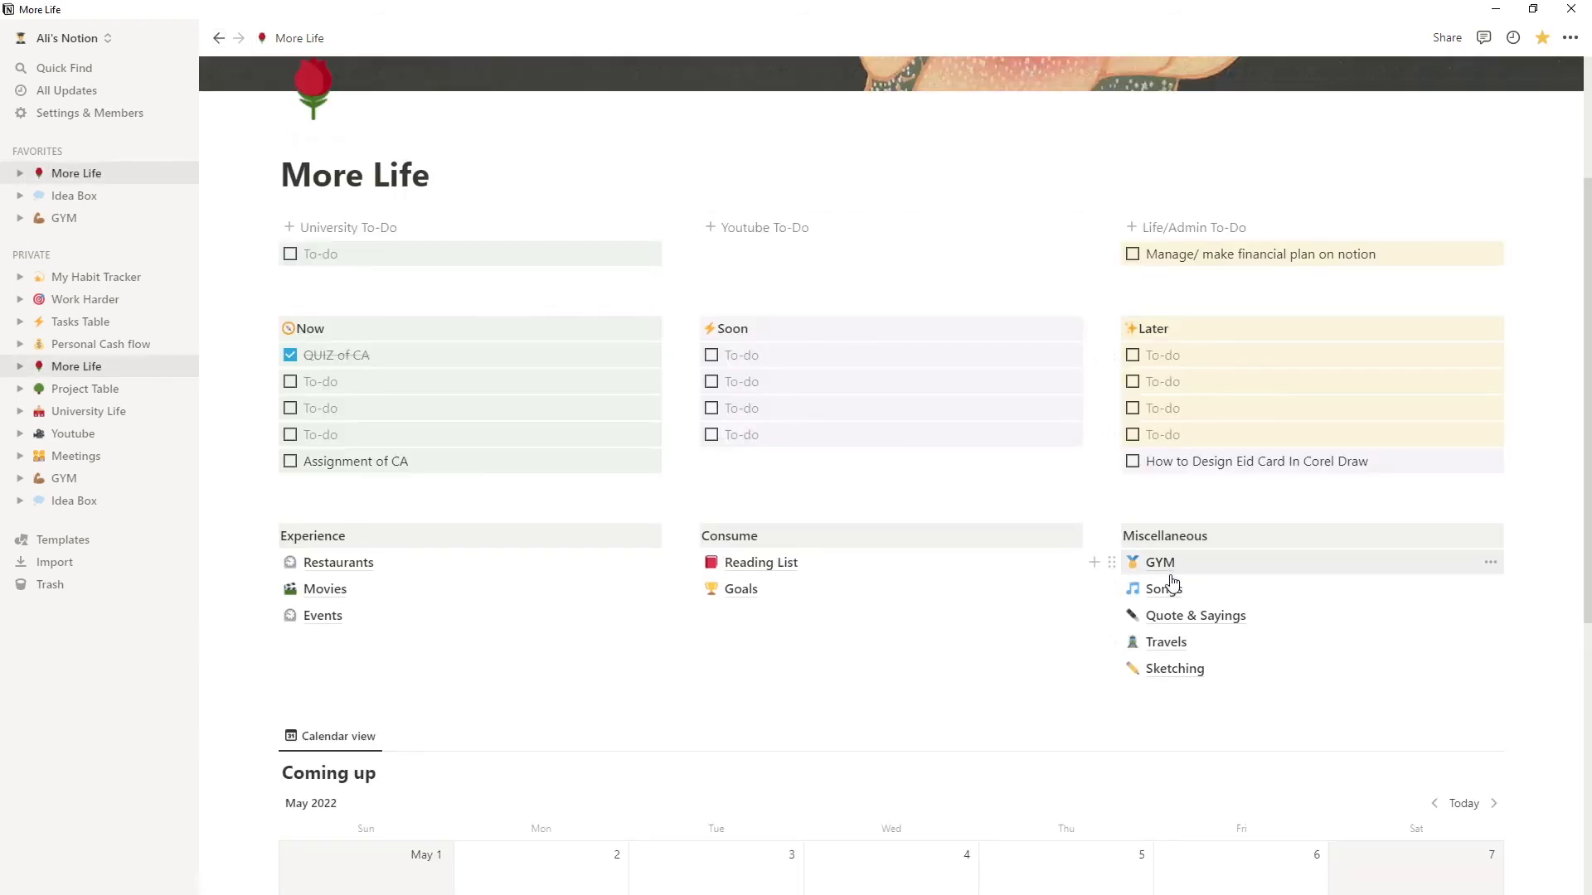
Step: Read the Songs and Quote & Sayings subpages, and look over the Coming up calendar on More Life
{"action": "left_click", "coordinate": [1170, 586]}
{"action": "left_click_drag", "start_coordinate": [670, 489], "coordinate": [678, 542]}
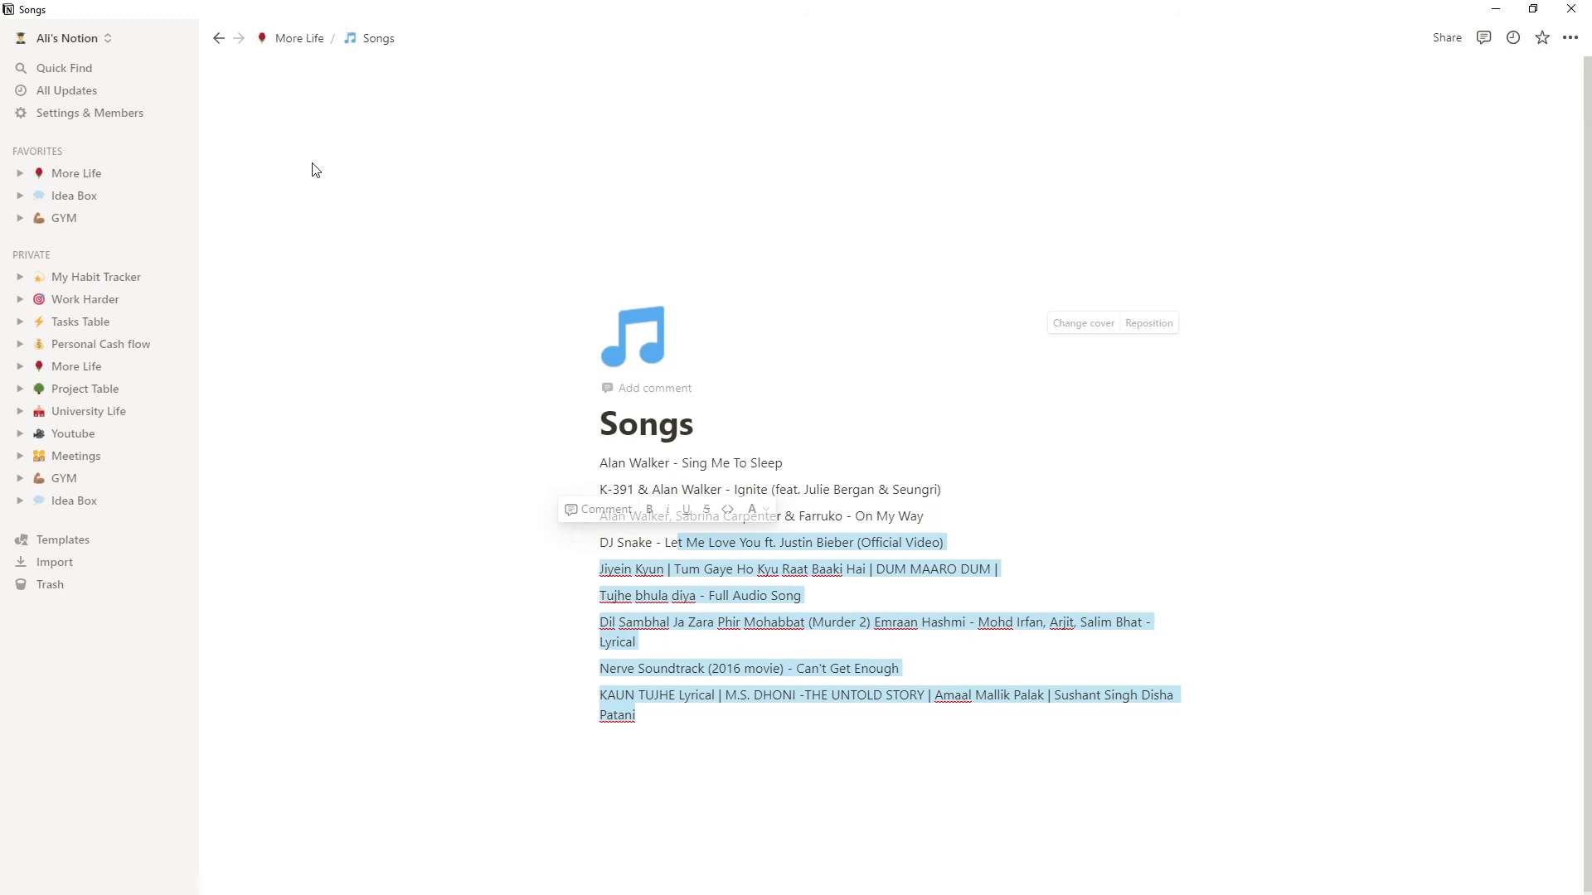
{"action": "left_click", "coordinate": [219, 38]}
{"action": "left_click", "coordinate": [1225, 614]}
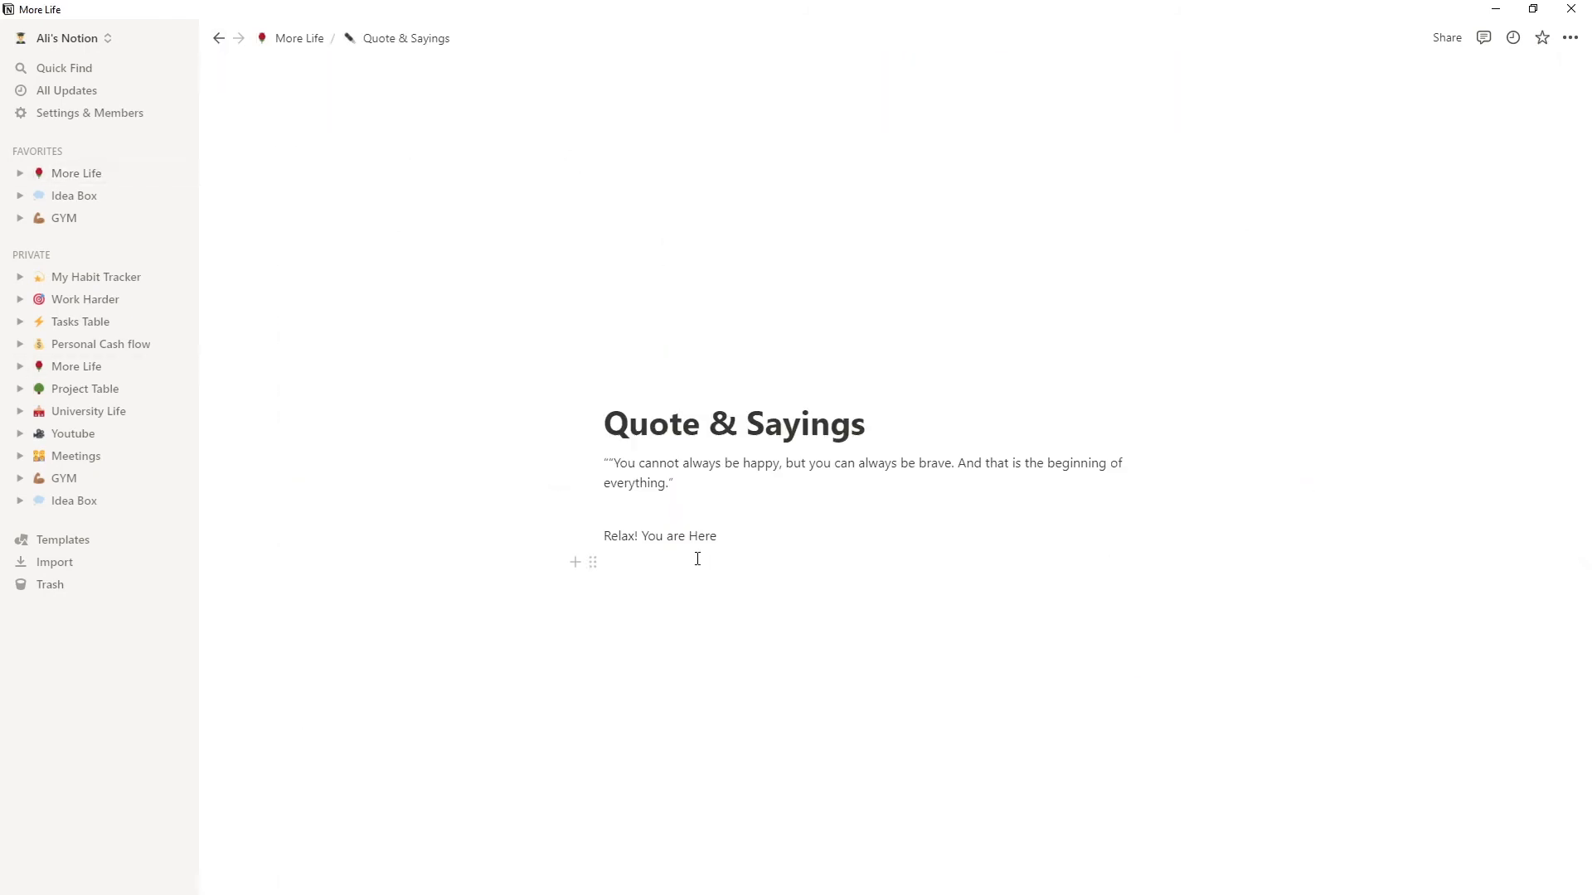
{"action": "left_click_drag", "start_coordinate": [698, 559], "coordinate": [376, 249]}
{"action": "left_click", "coordinate": [219, 38]}
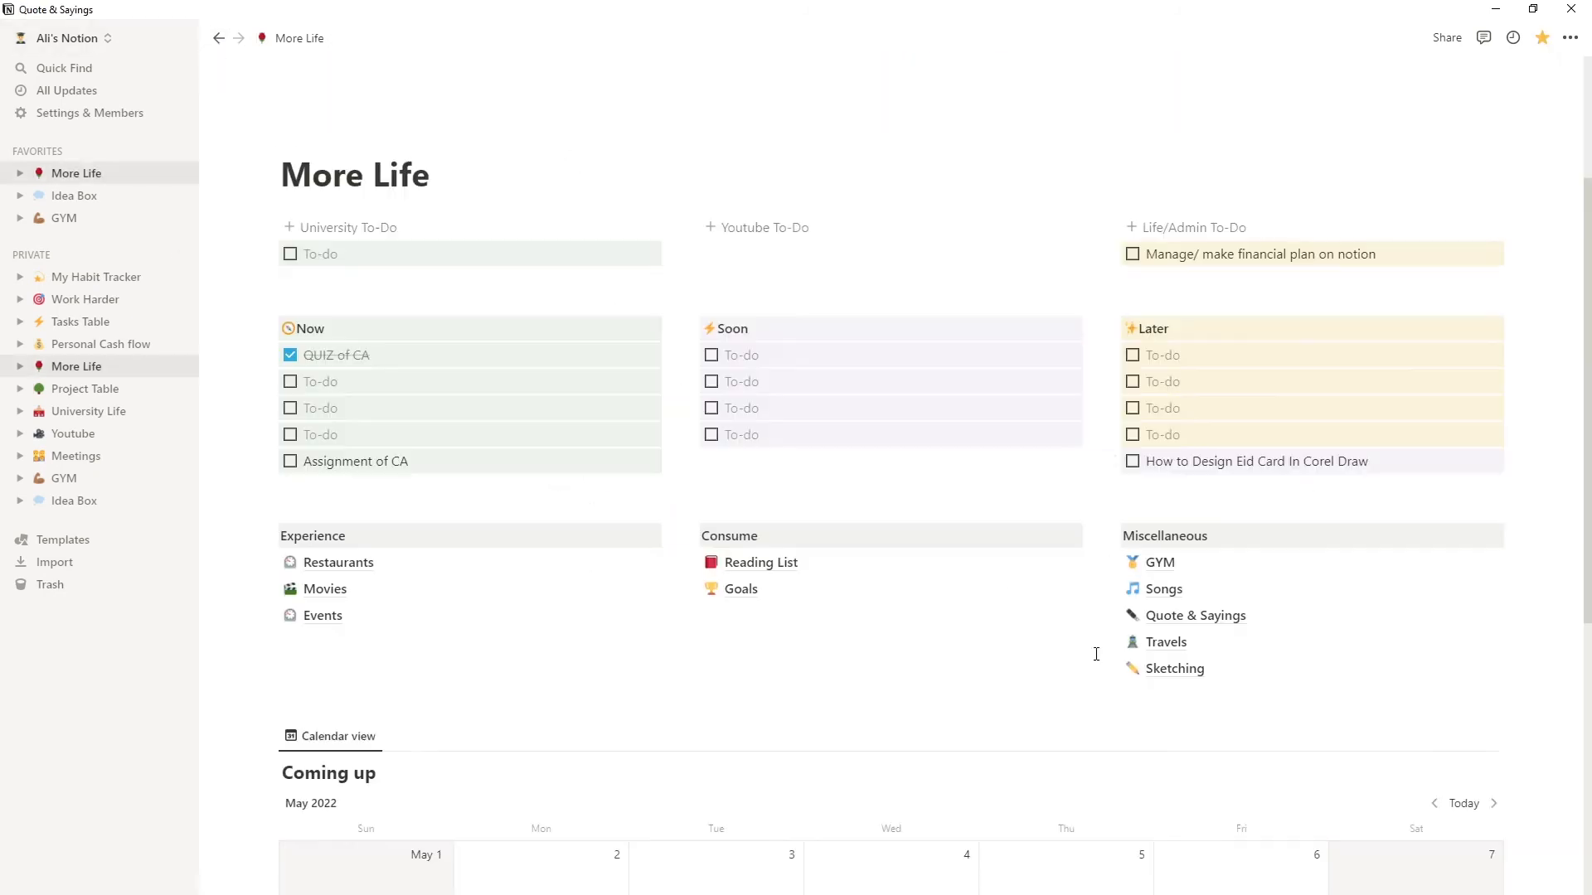
{"action": "scroll", "coordinate": [1096, 655], "scroll_direction": "down", "scroll_amount": 7}
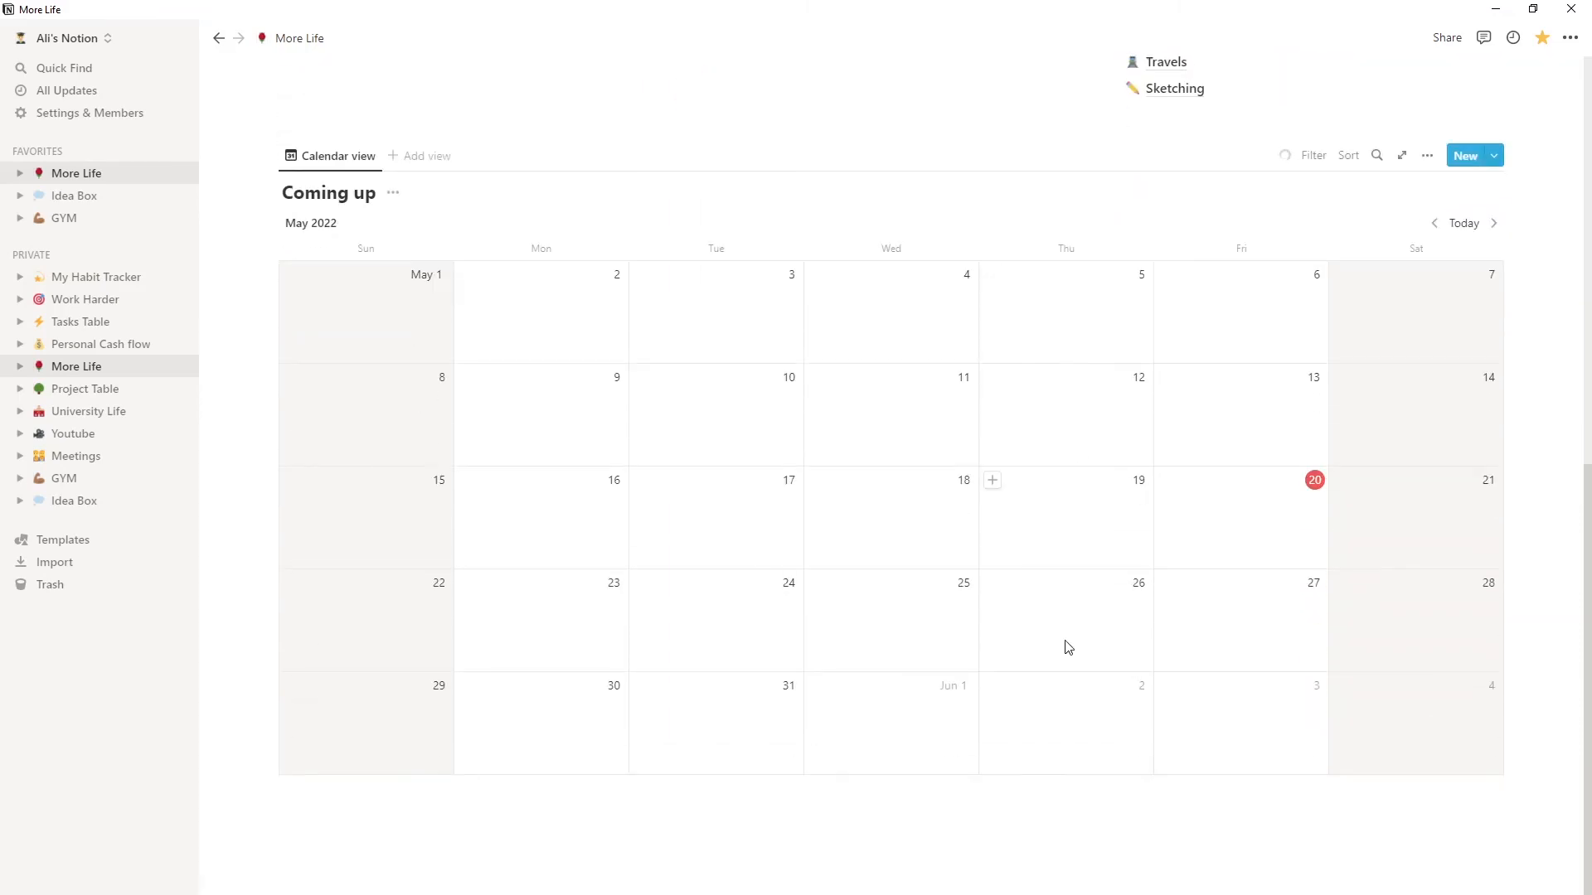
{"action": "scroll", "coordinate": [982, 560], "scroll_direction": "up", "scroll_amount": 7}
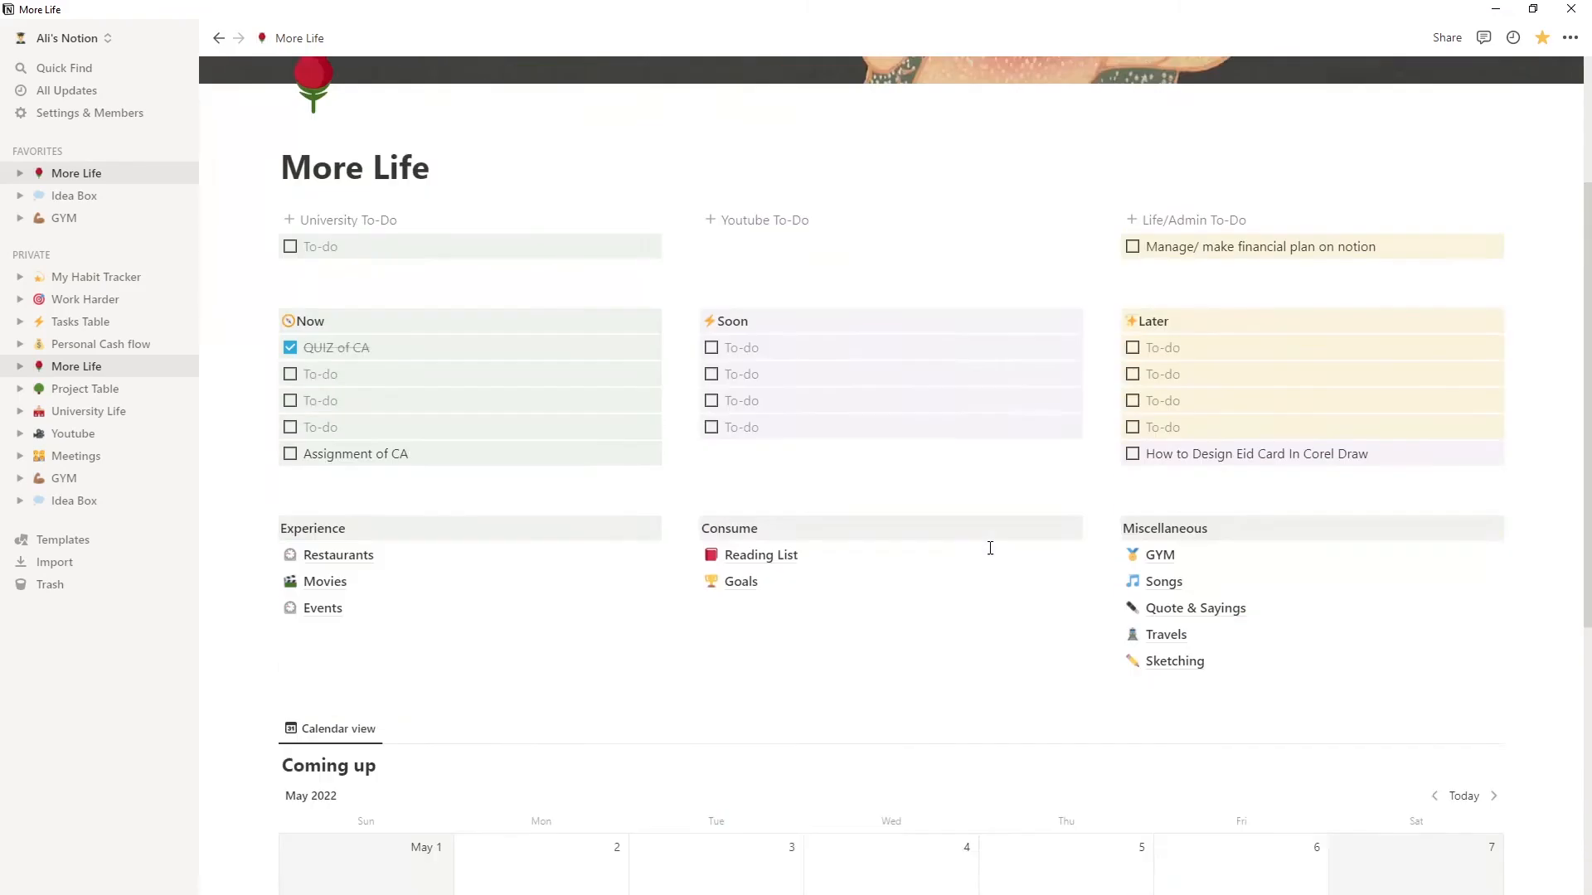
{"action": "scroll", "coordinate": [988, 547], "scroll_direction": "down", "scroll_amount": 6}
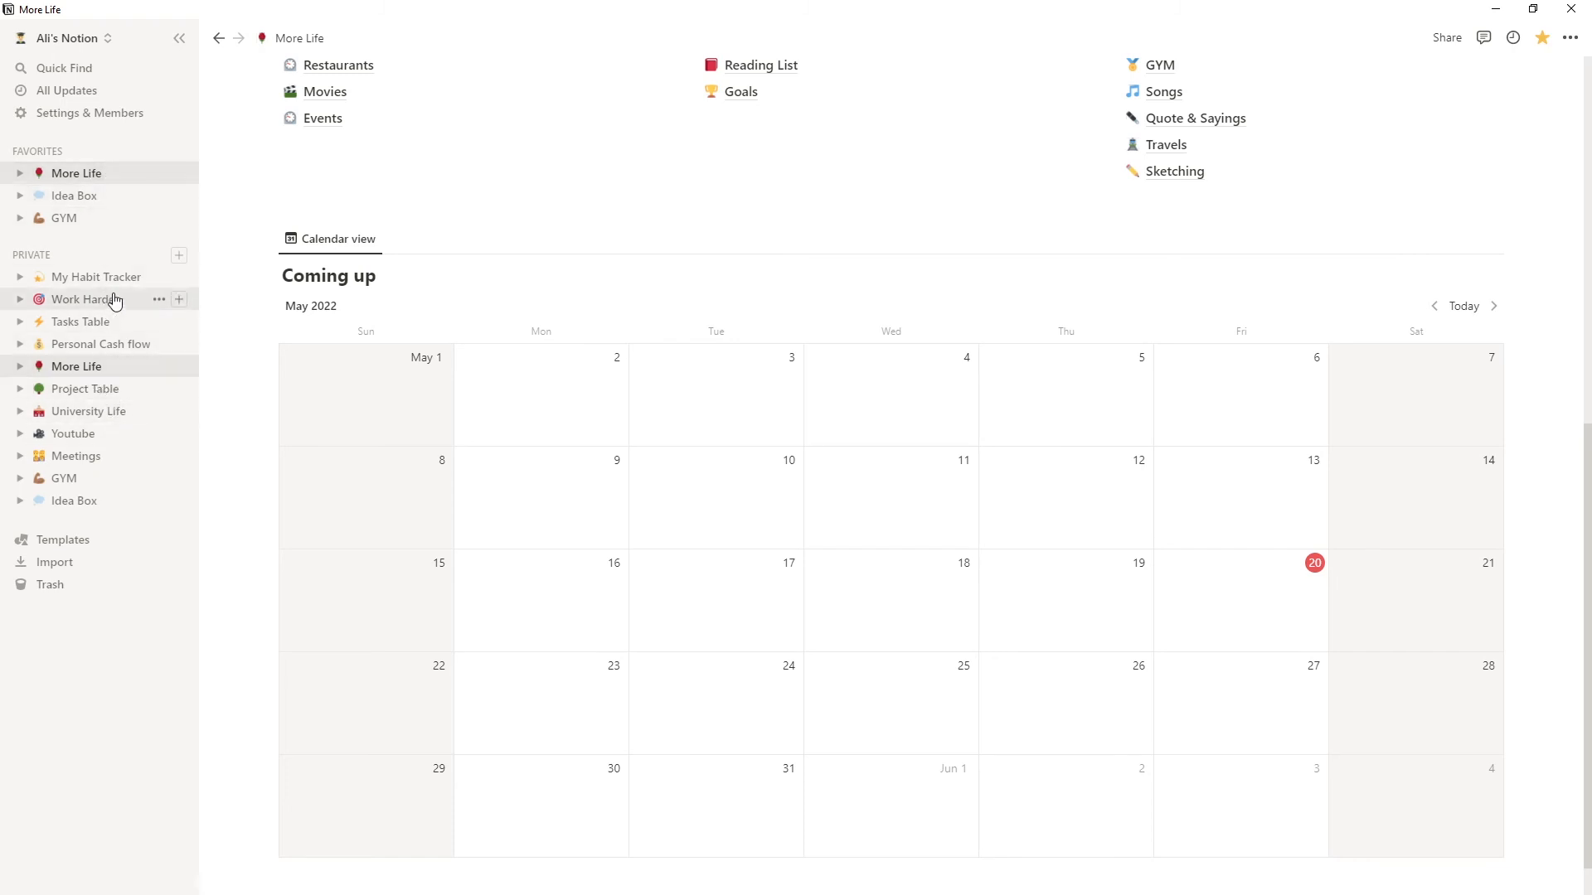
Step: Add the Work Harder page to Favorites
{"action": "left_click", "coordinate": [160, 302]}
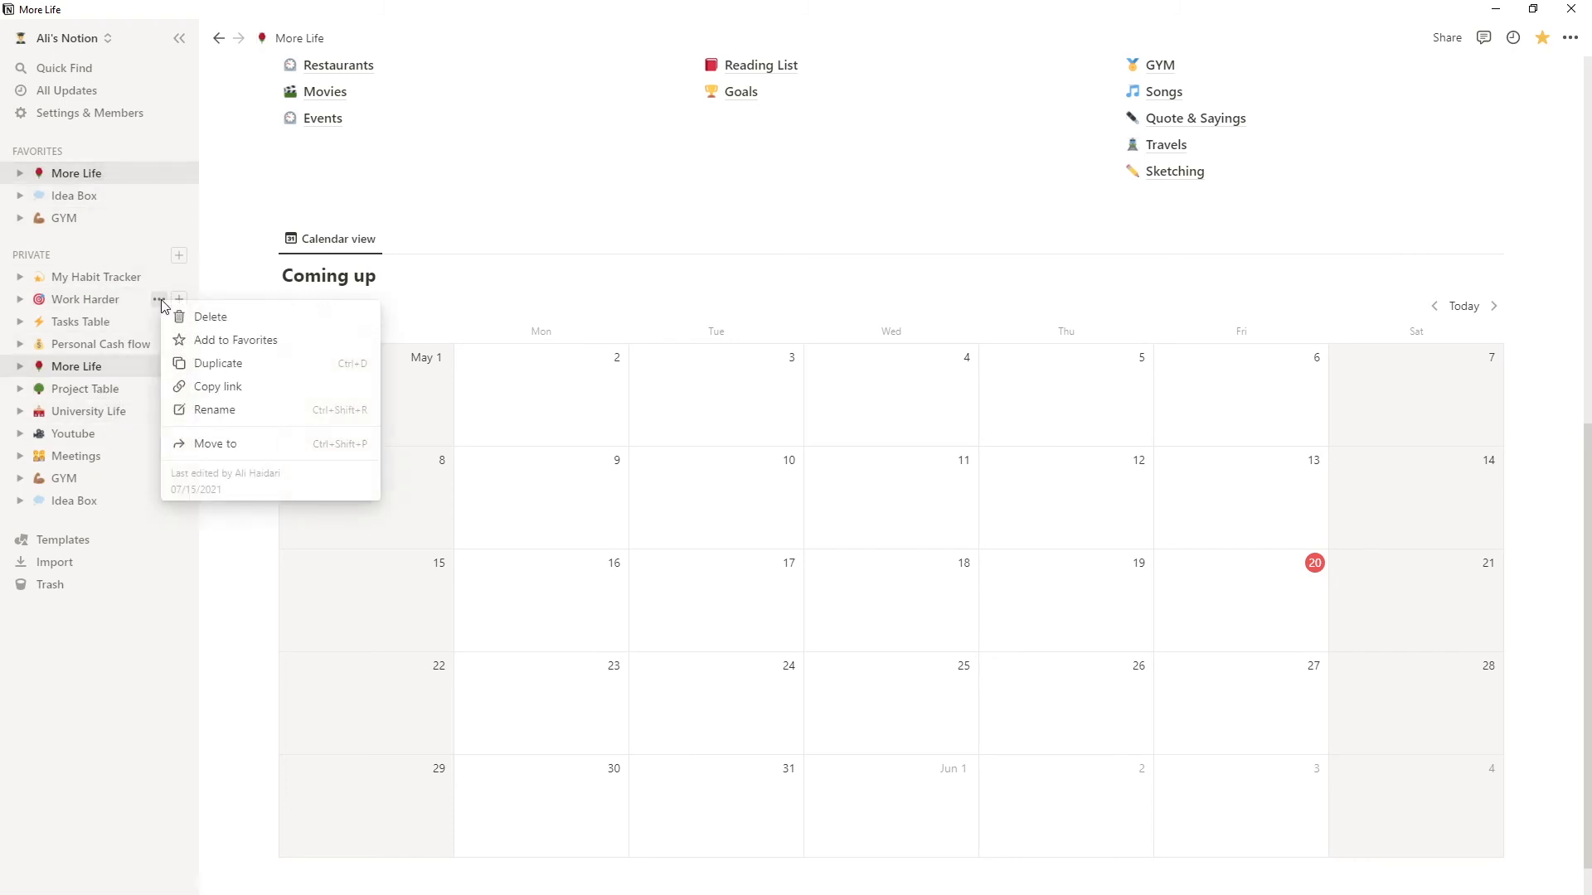
{"action": "left_click", "coordinate": [224, 337]}
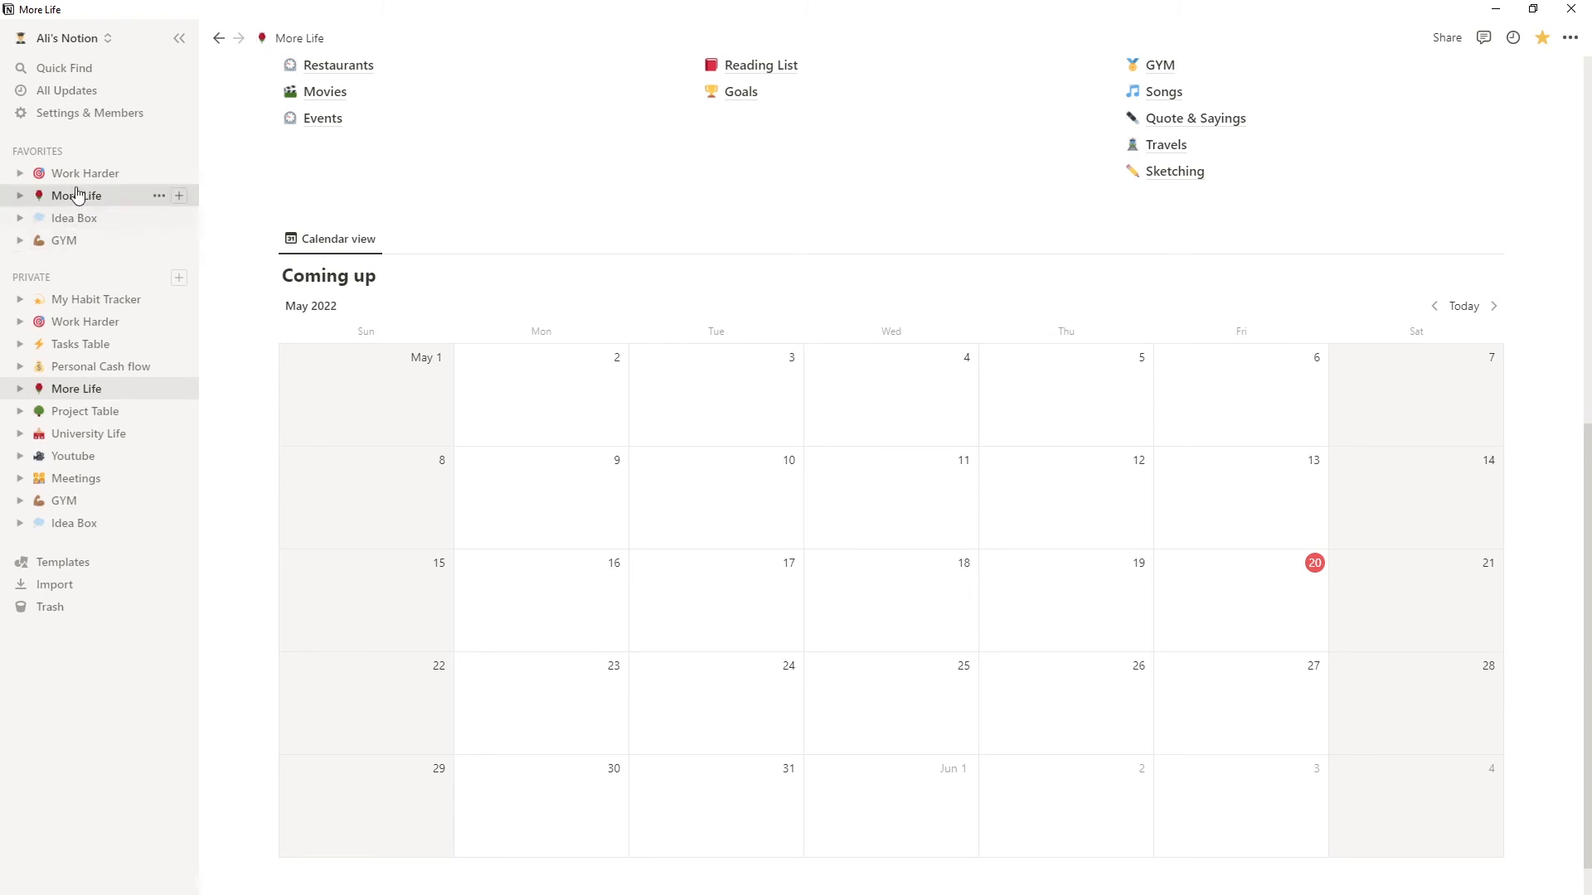
Step: In the Income 2022 table on the Personal Cash flow page, add an entry named BSS with an amount of 1000
{"action": "left_click", "coordinate": [96, 367]}
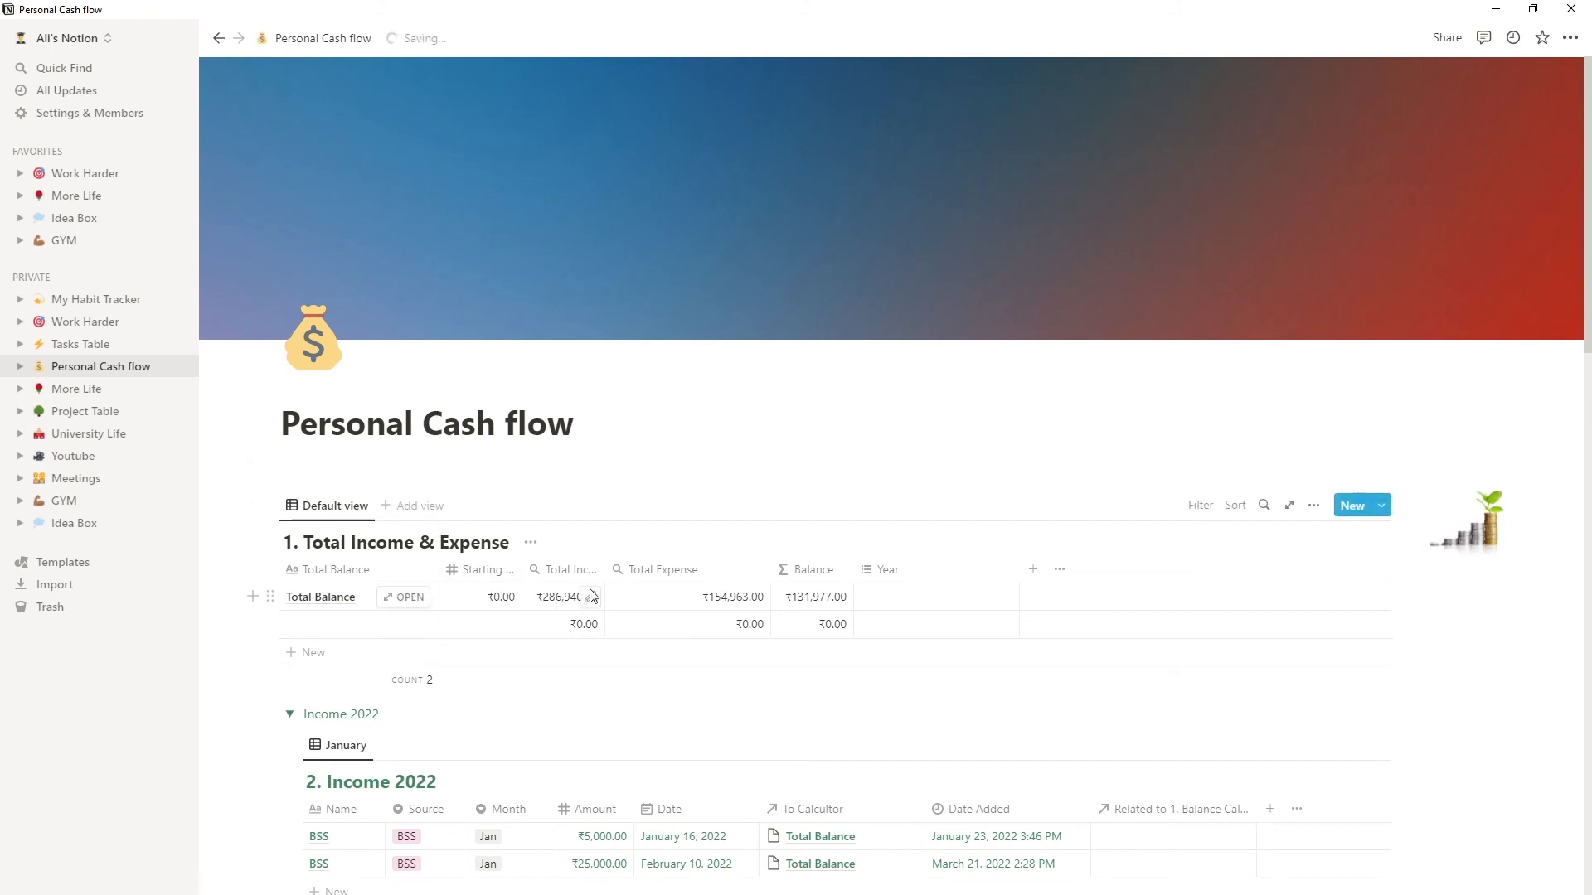
{"action": "scroll", "coordinate": [533, 633], "scroll_direction": "down", "scroll_amount": 3}
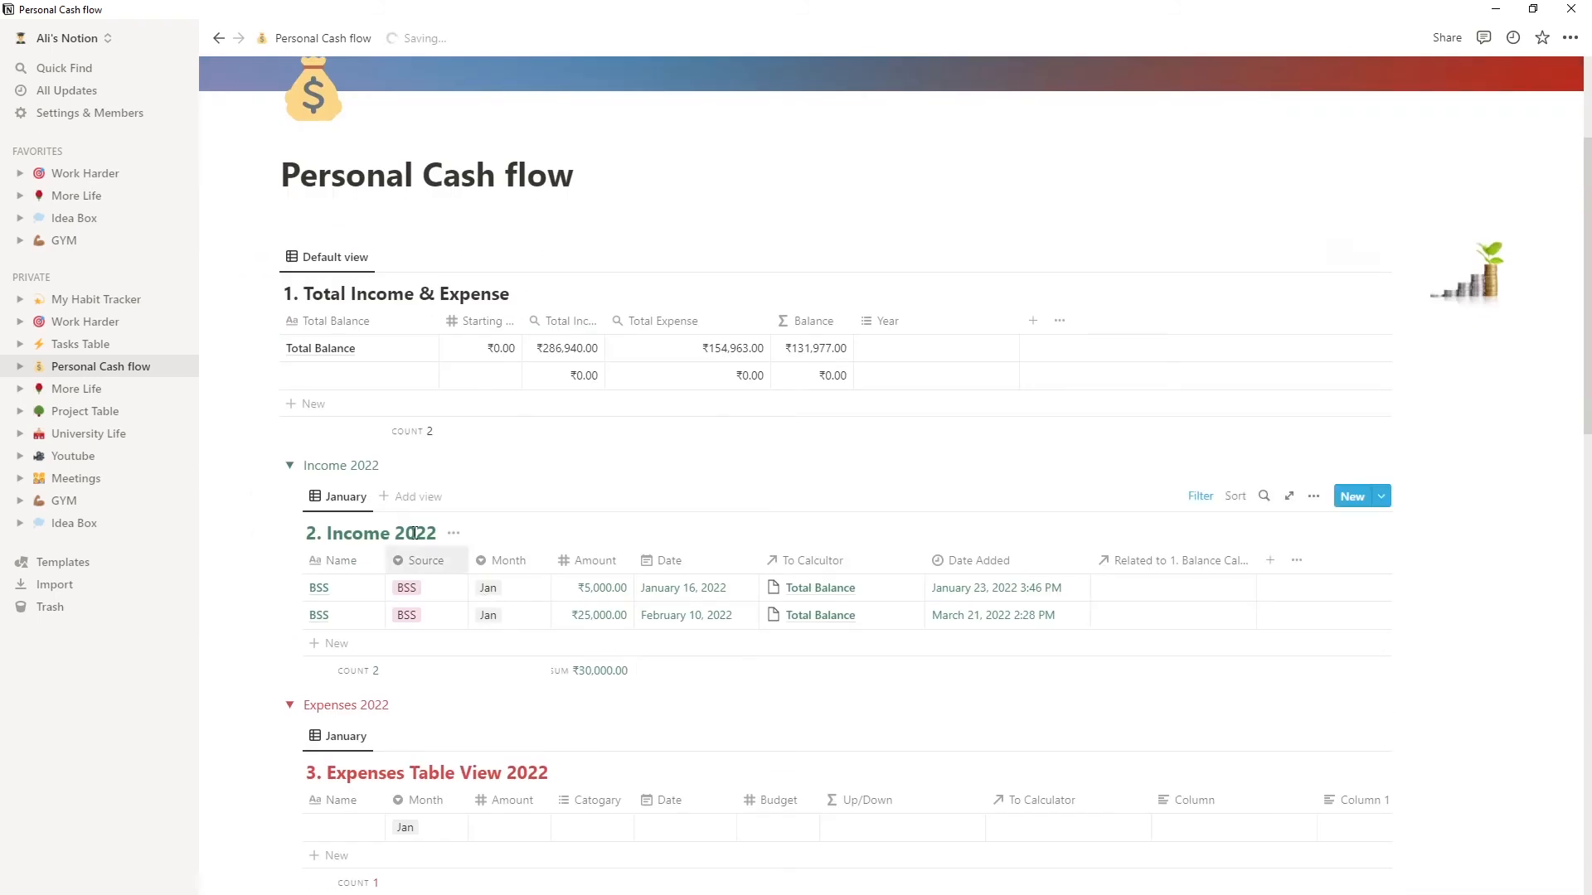
{"action": "left_click", "coordinate": [338, 648]}
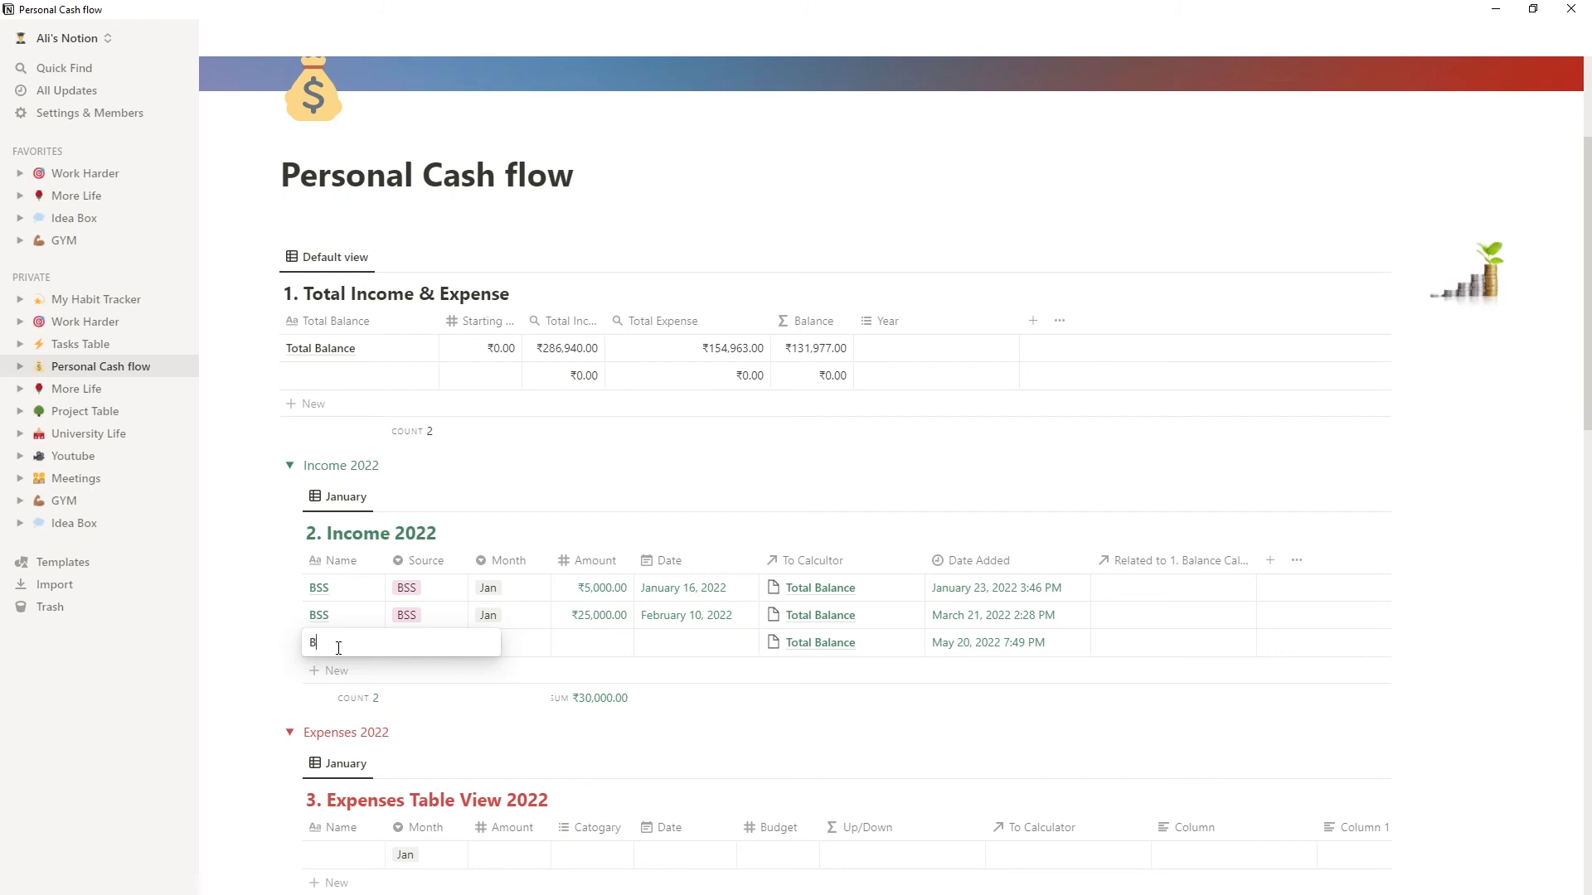
{"action": "left_click", "coordinate": [269, 674]}
{"action": "left_click", "coordinate": [604, 653]}
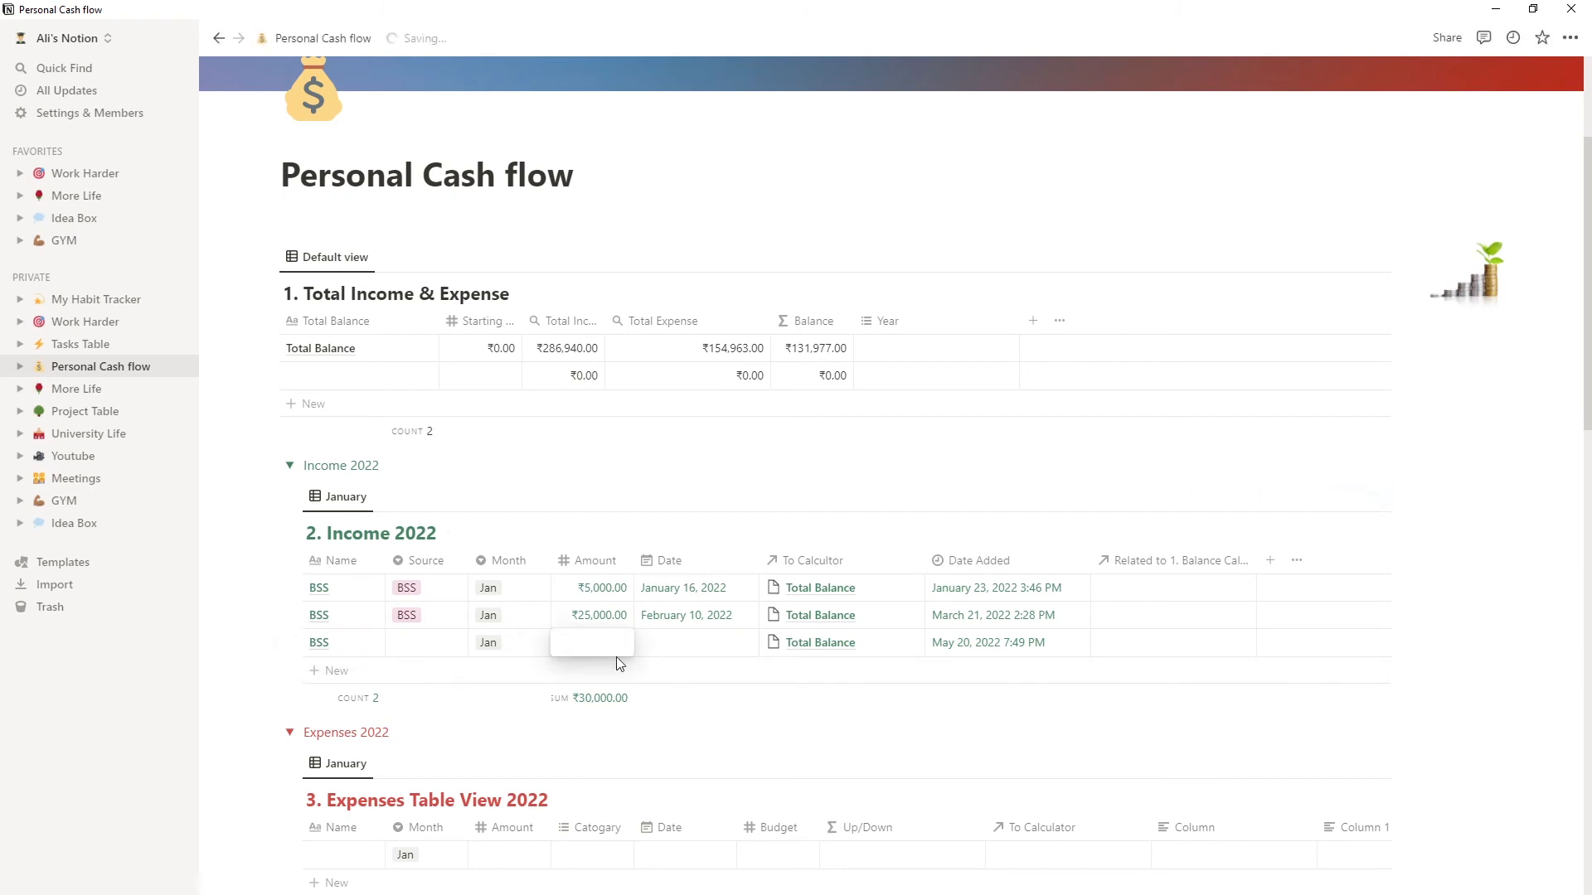
{"action": "type", "text": "1000"}
{"action": "key", "text": "Return"}
{"action": "left_click", "coordinate": [678, 649]}
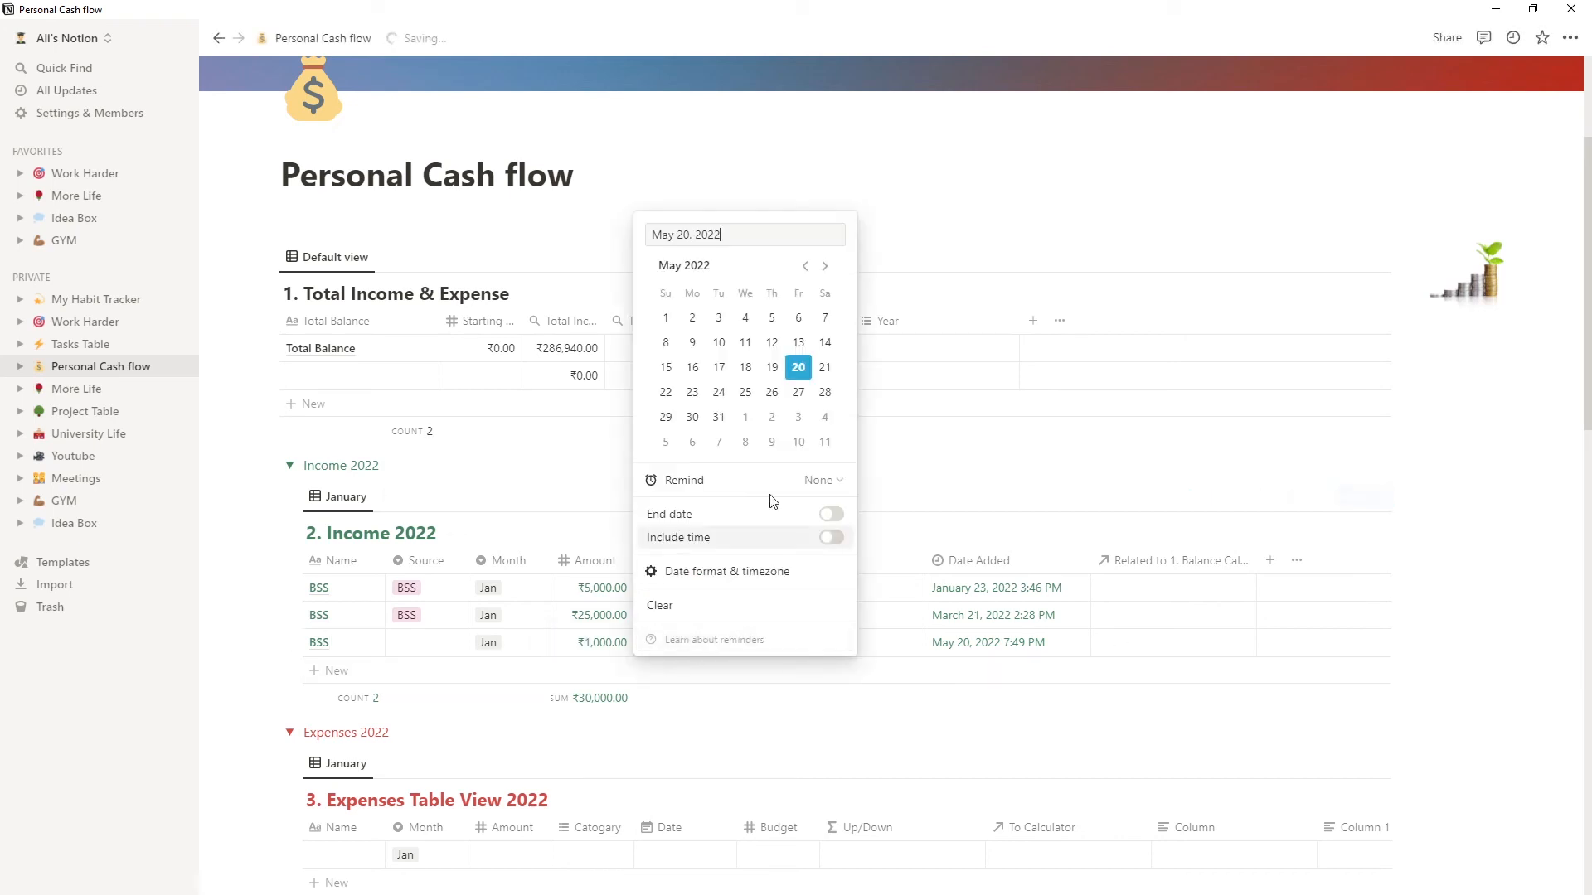
{"action": "key", "text": "Escape"}
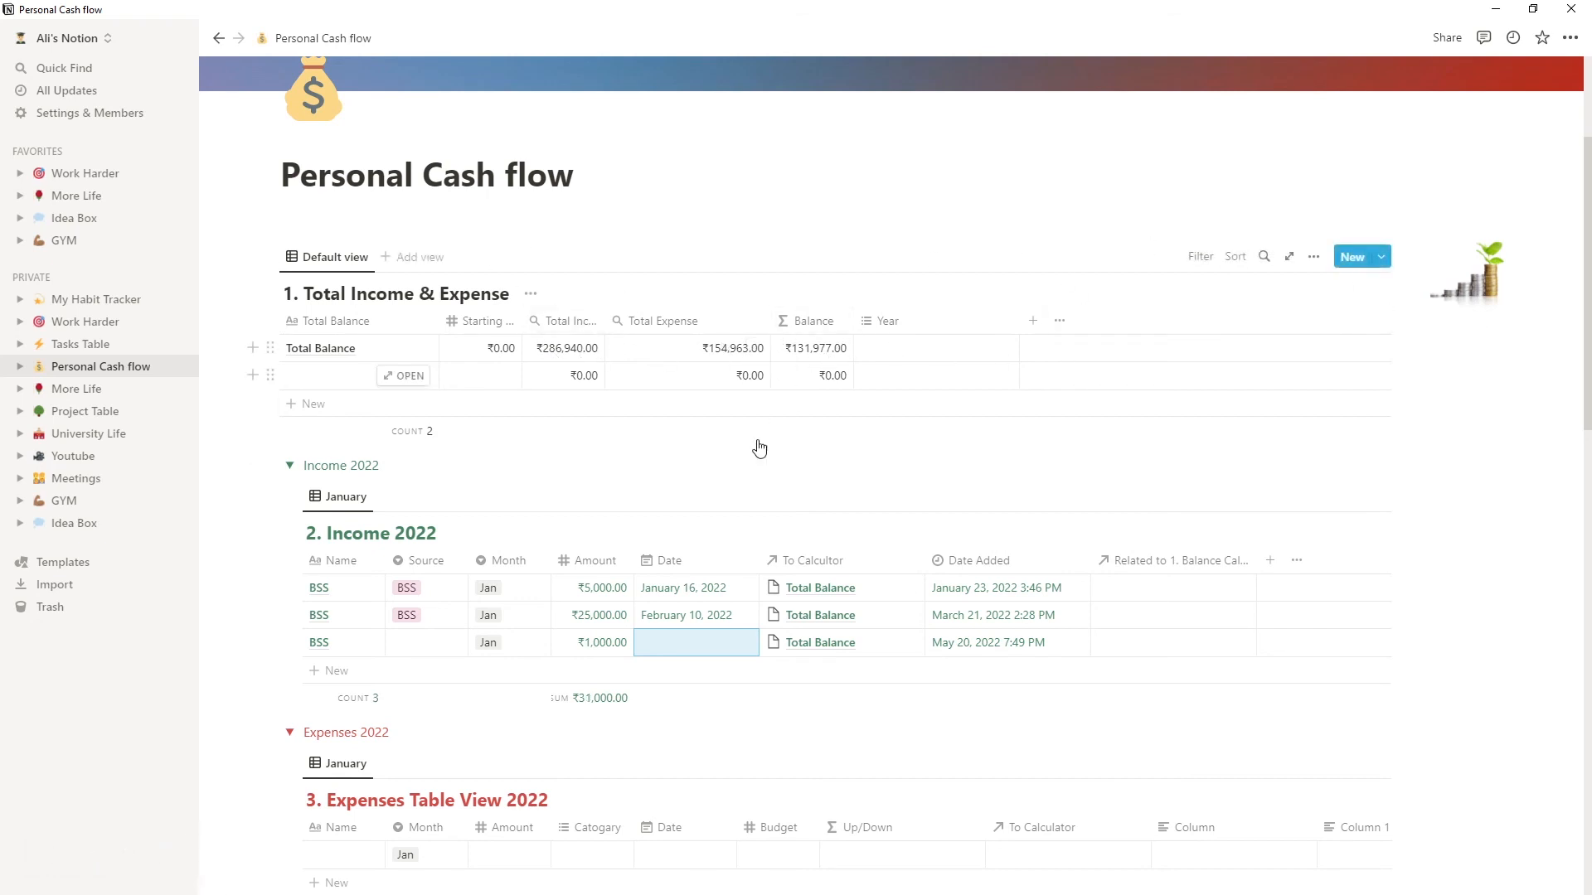
Step: Look through the Expenses 2022 tables on the Personal Cash flow page, down to the 2021 sections
{"action": "scroll", "coordinate": [430, 513], "scroll_direction": "down", "scroll_amount": 2}
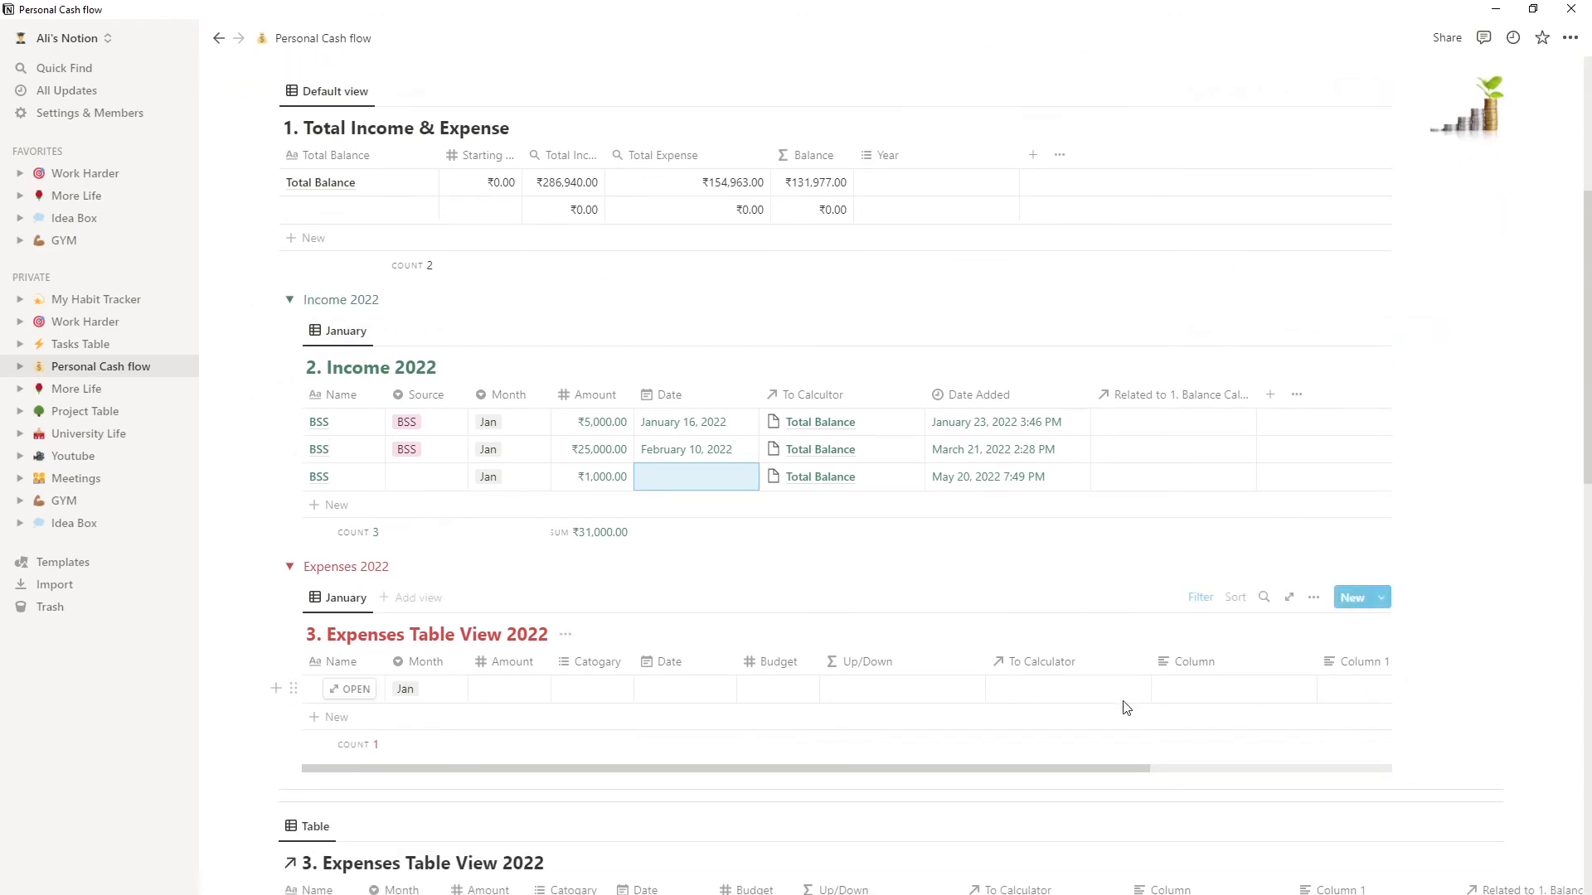
{"action": "scroll", "coordinate": [373, 508], "scroll_direction": "down", "scroll_amount": 6}
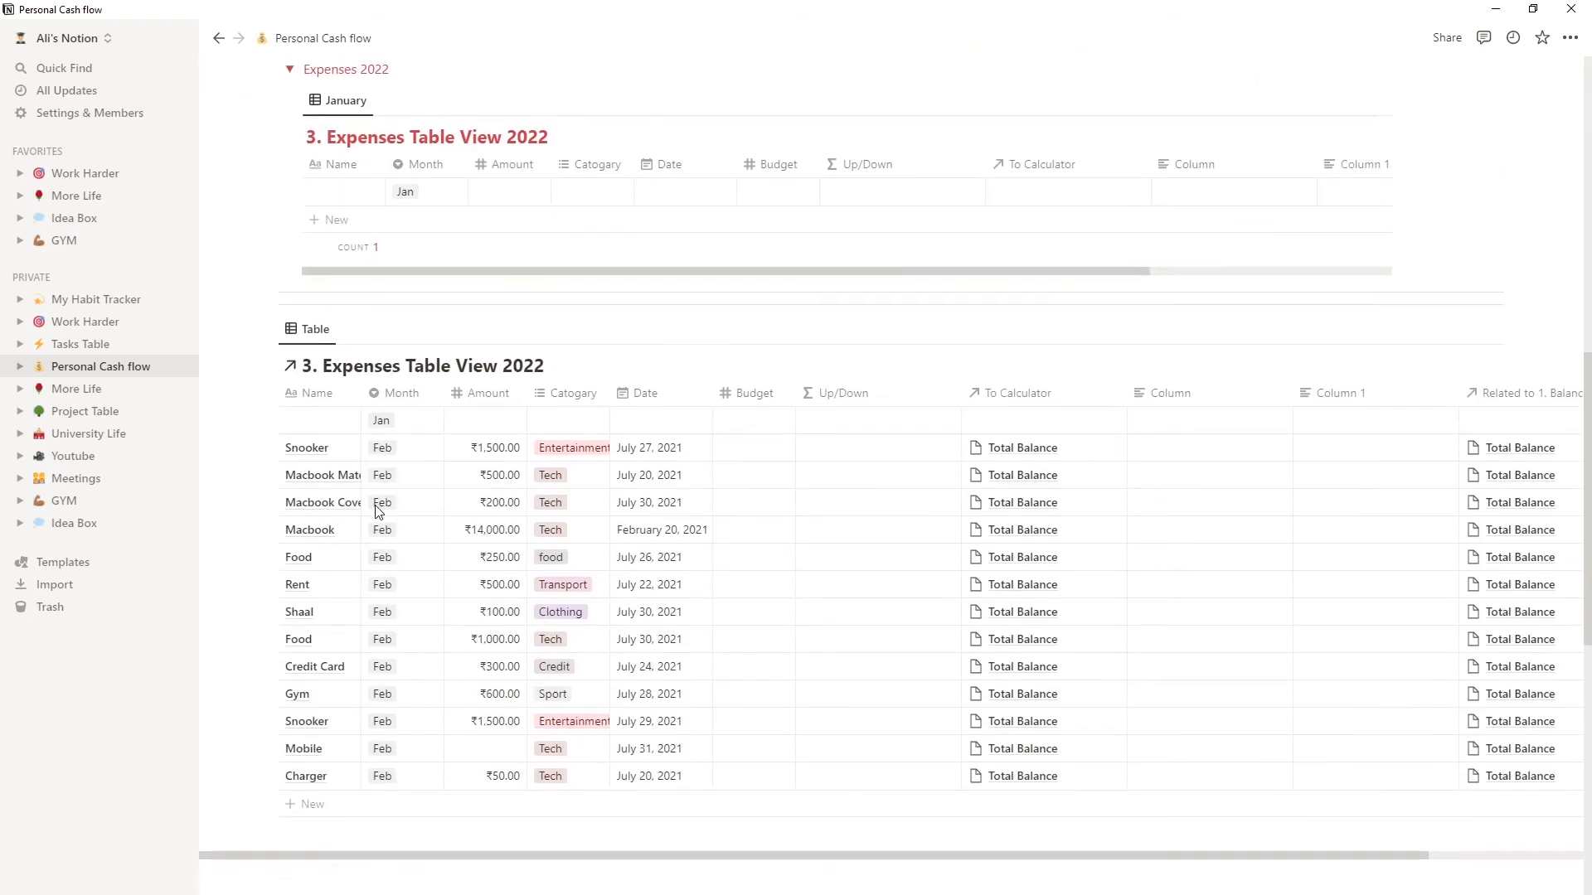
{"action": "scroll", "coordinate": [355, 595], "scroll_direction": "down", "scroll_amount": 4}
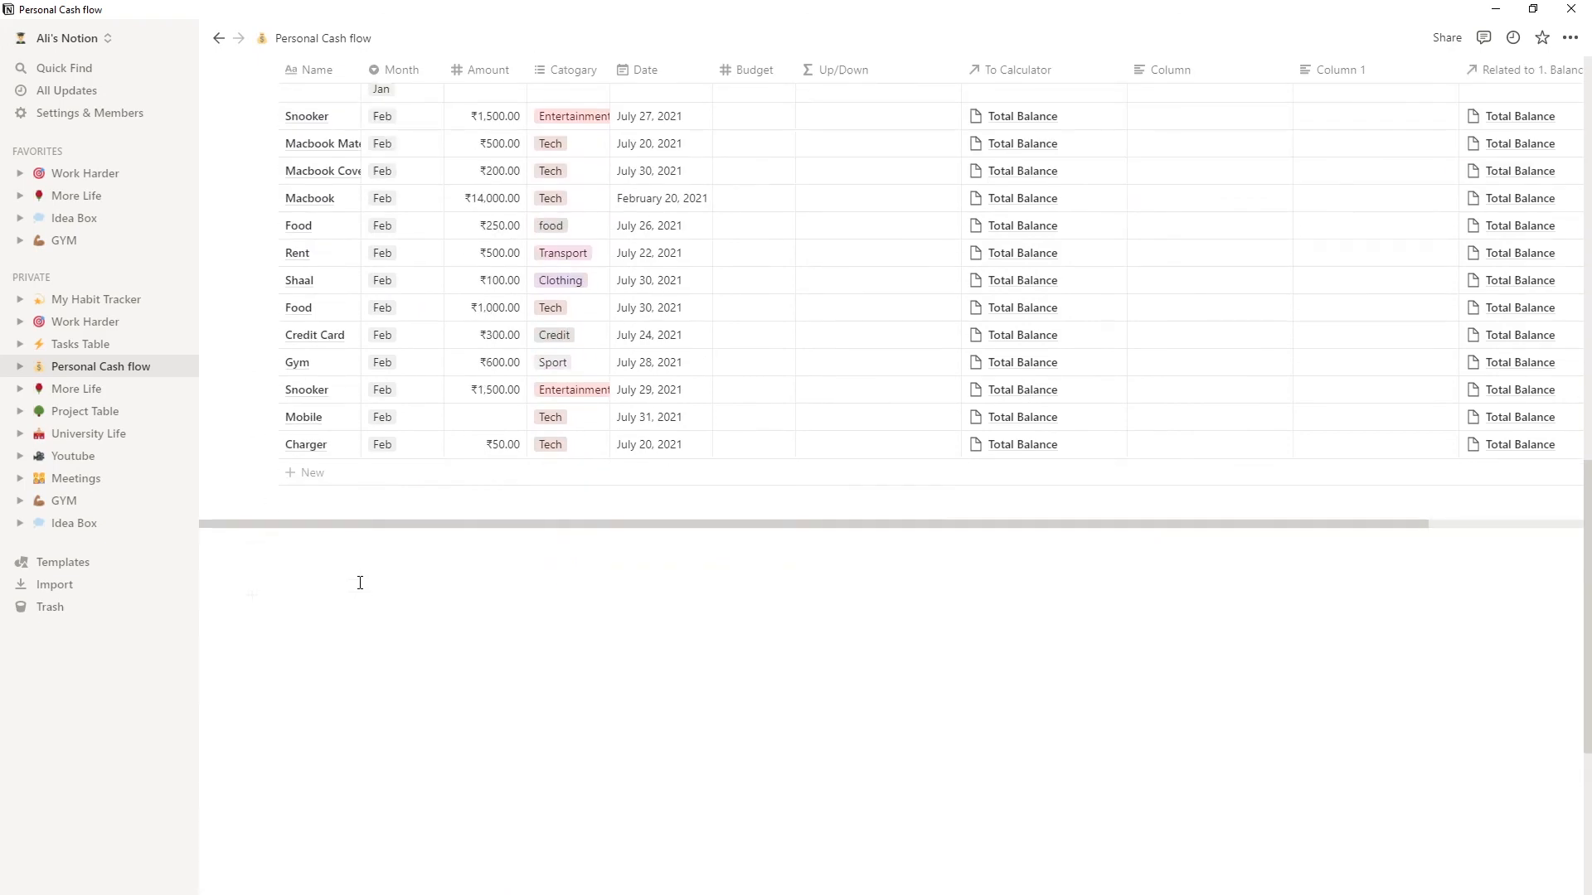
{"action": "scroll", "coordinate": [360, 583], "scroll_direction": "up", "scroll_amount": 10}
{"action": "scroll", "coordinate": [365, 576], "scroll_direction": "down", "scroll_amount": 14}
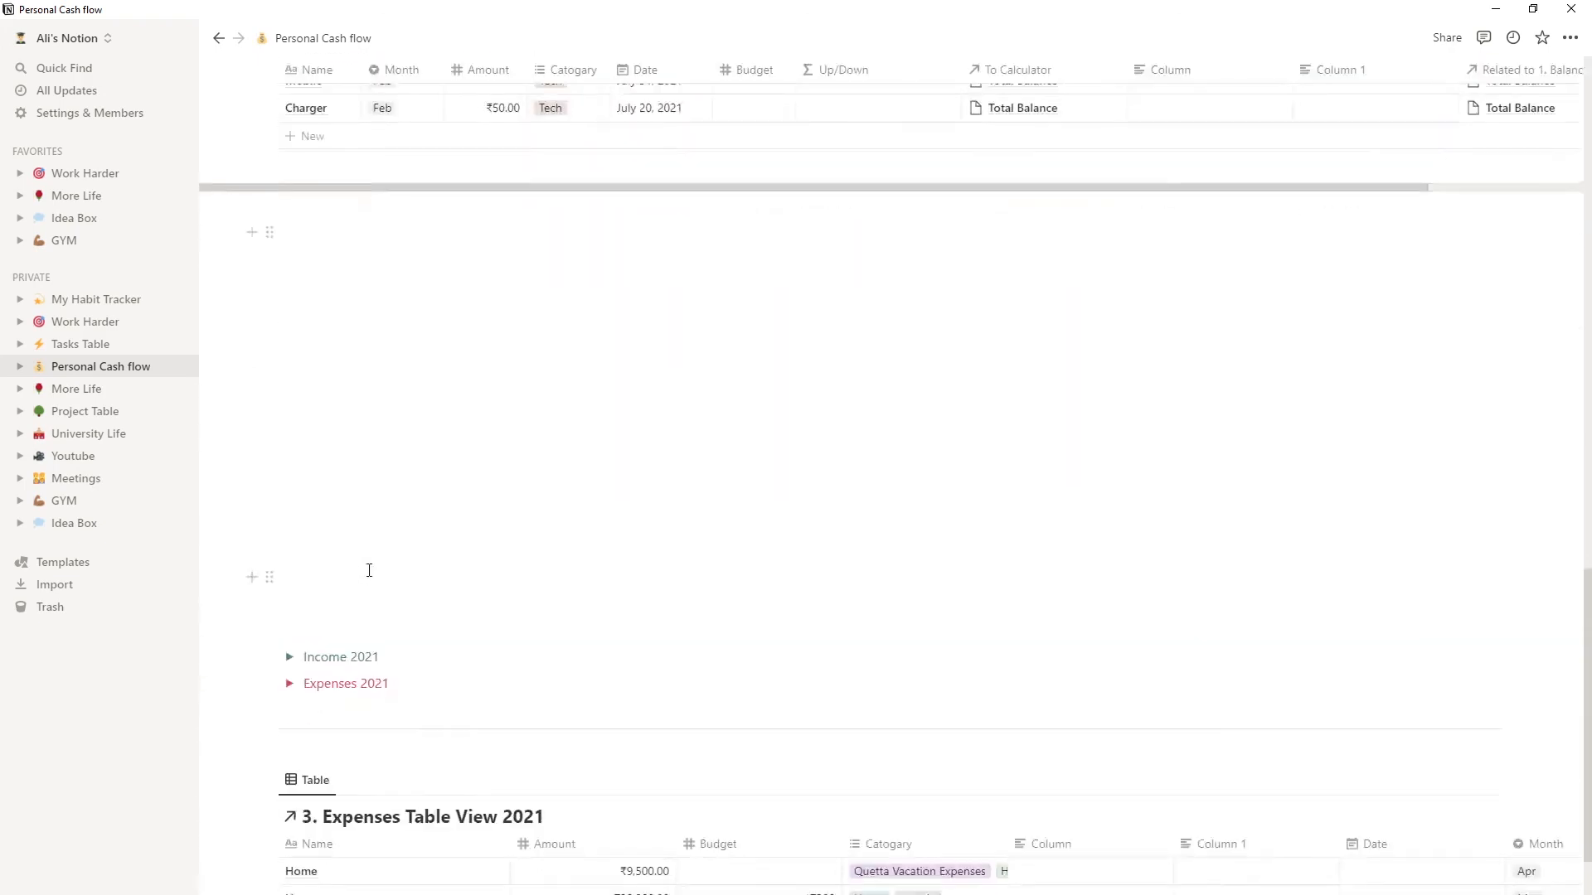
{"action": "scroll", "coordinate": [369, 570], "scroll_direction": "down", "scroll_amount": 4}
Step: Expand the Income 2021 and Expenses 2021 sections and view the January entries of both tables
{"action": "left_click", "coordinate": [289, 380]}
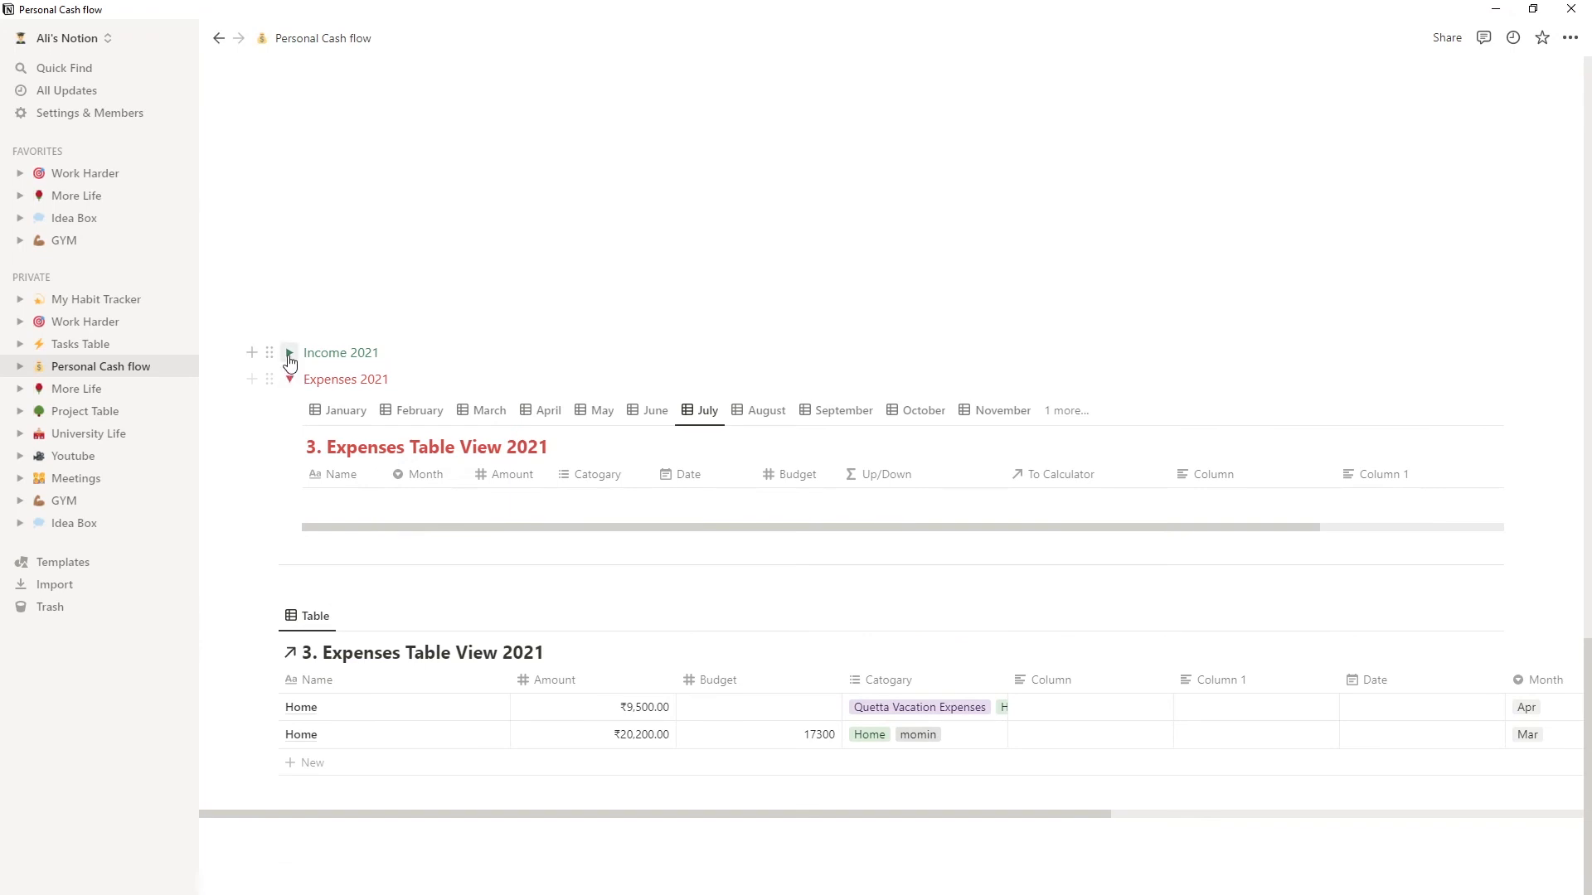
{"action": "left_click", "coordinate": [290, 354]}
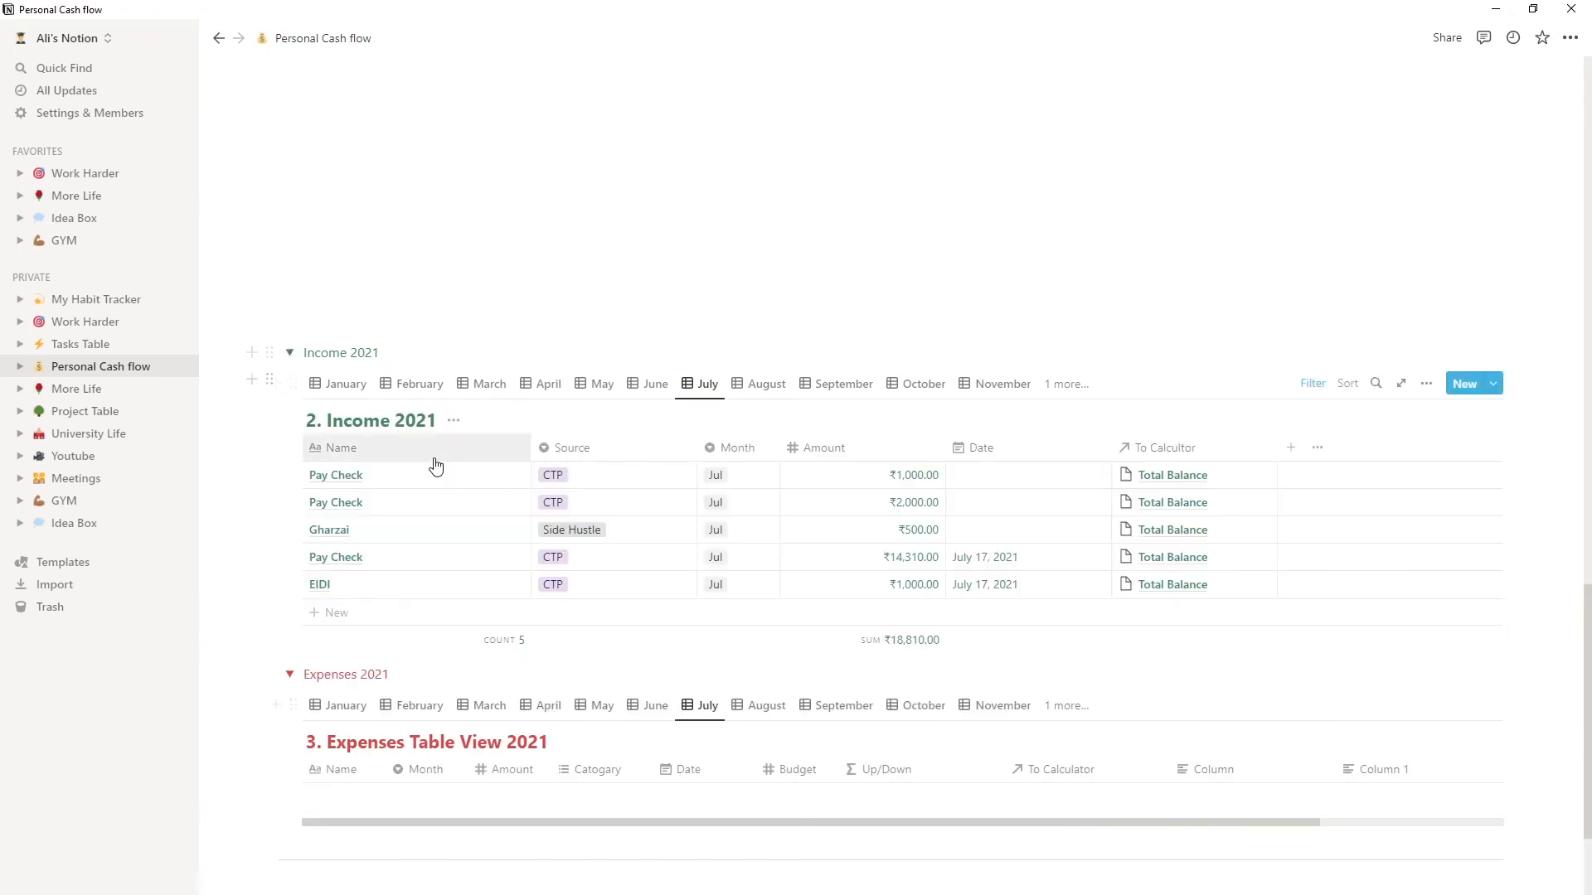
{"action": "left_click", "coordinate": [361, 392]}
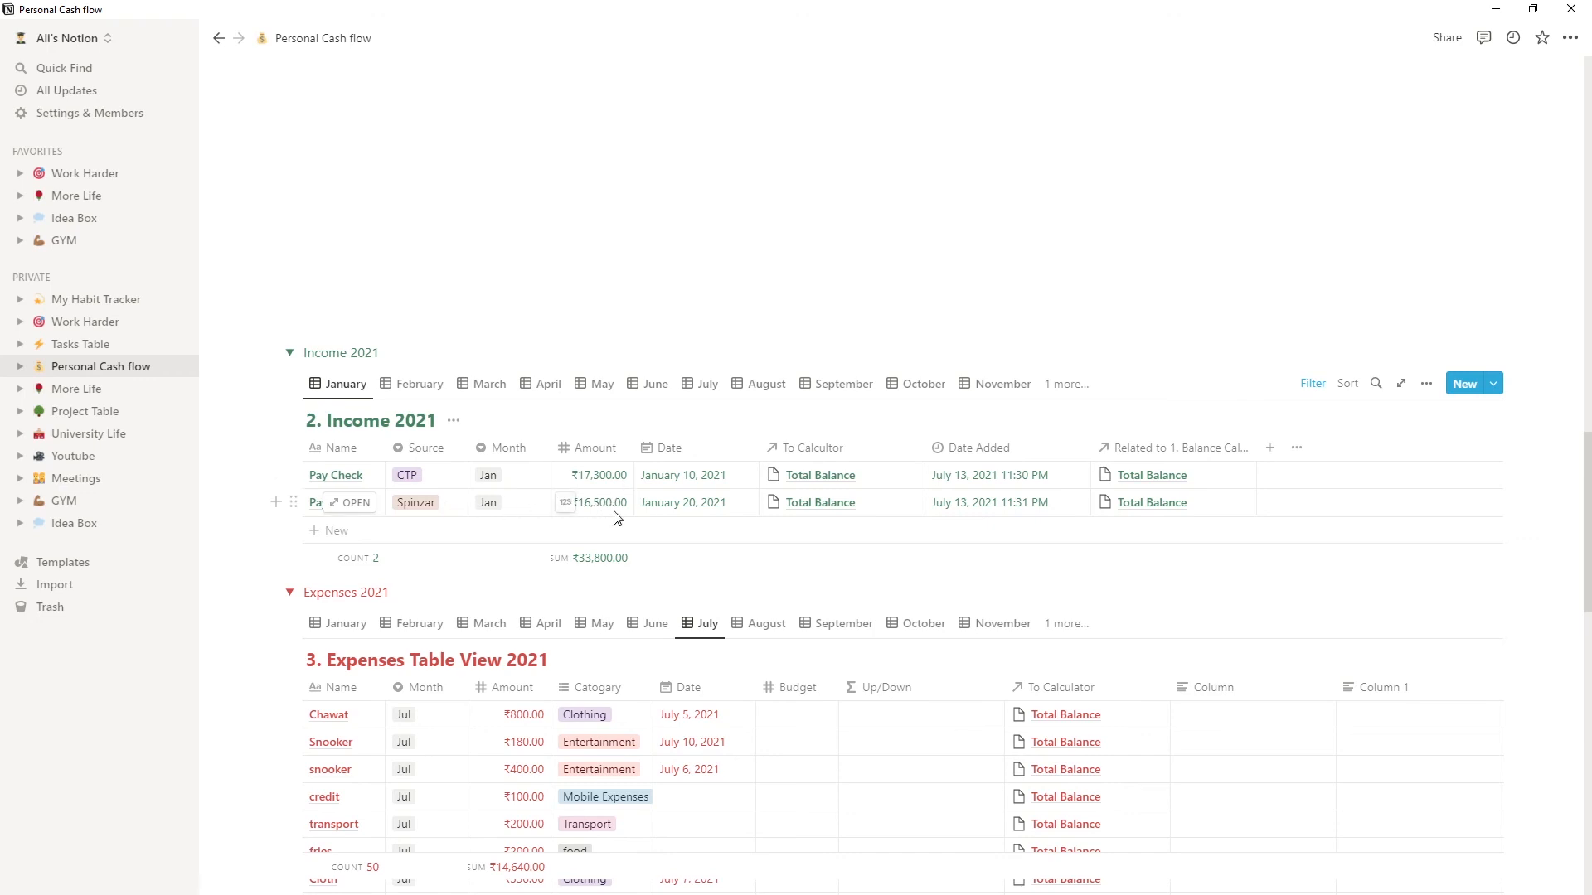
{"action": "scroll", "coordinate": [579, 539], "scroll_direction": "down", "scroll_amount": 3}
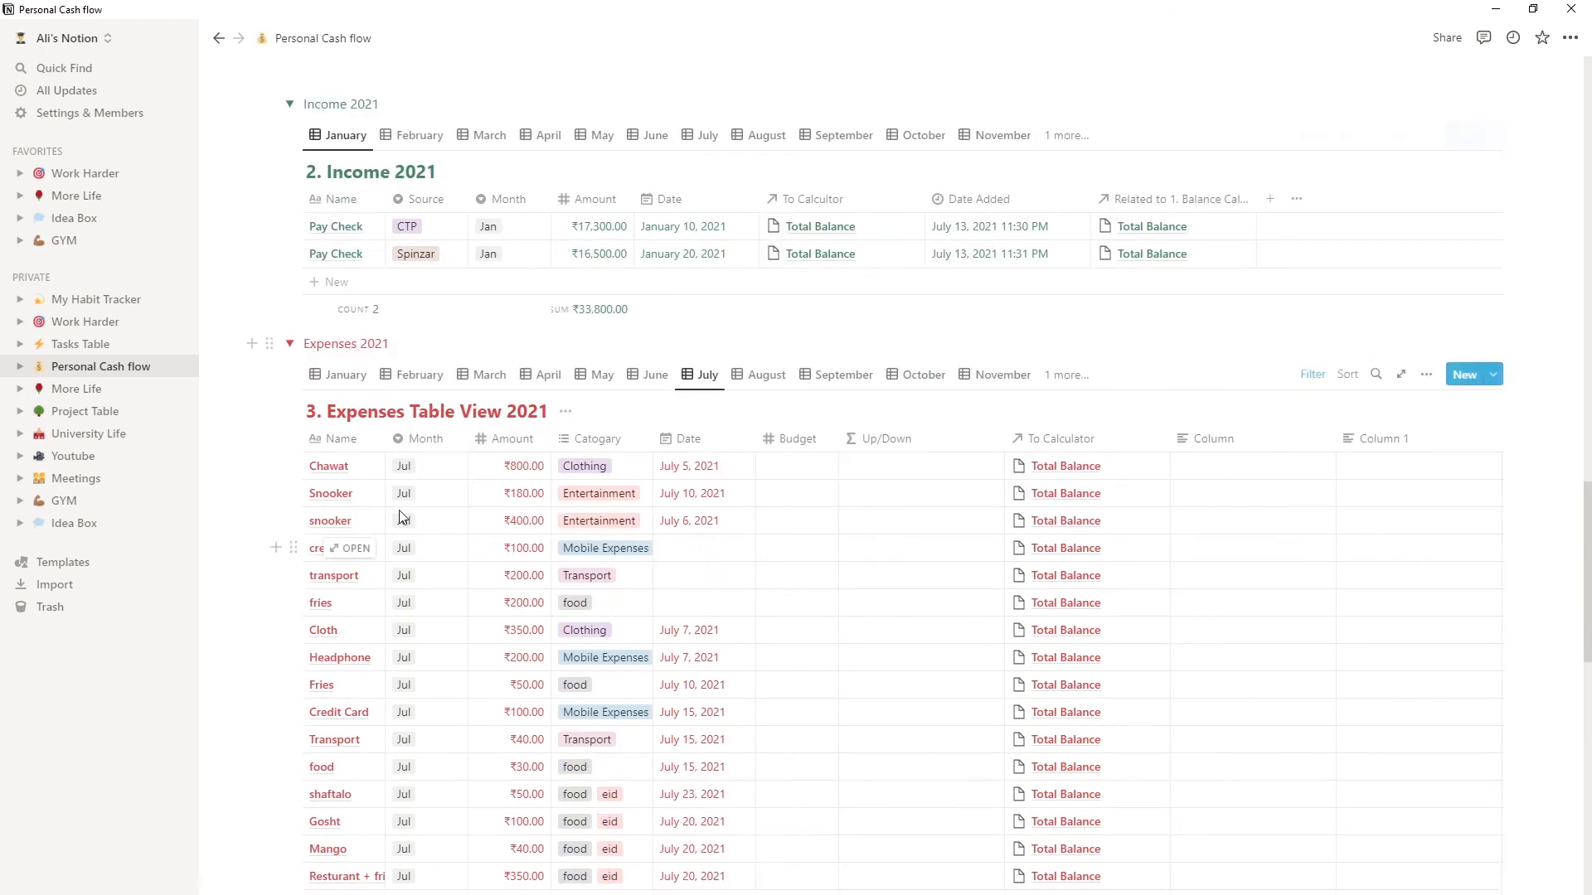
{"action": "left_click", "coordinate": [342, 380]}
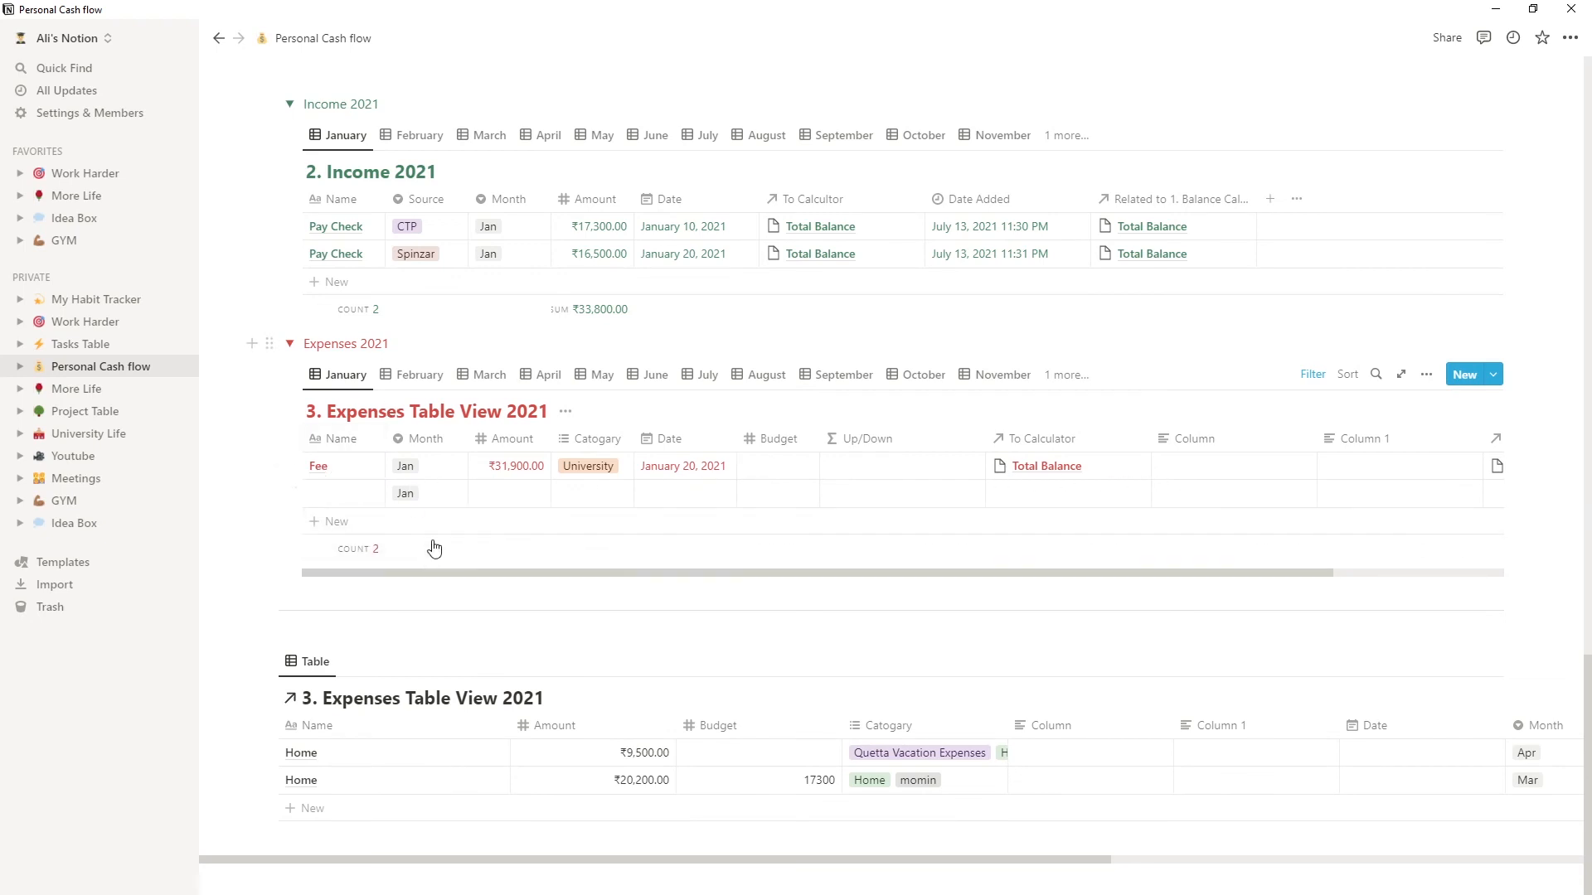
{"action": "scroll", "coordinate": [413, 580], "scroll_direction": "down", "scroll_amount": 2}
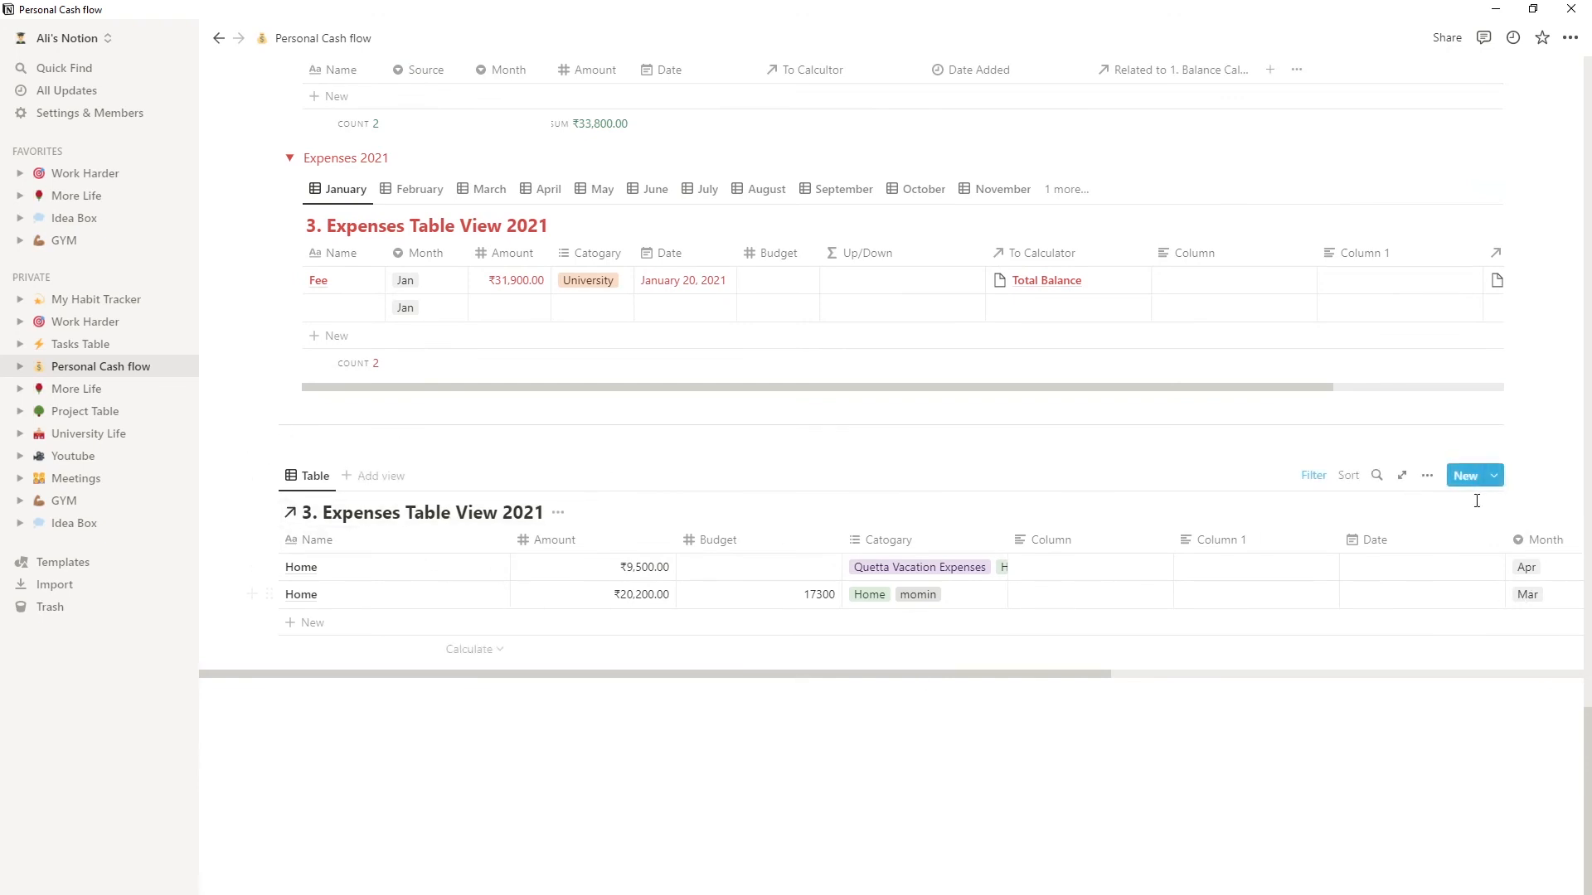
Step: Change the Catogary filter of the unfiltered-by-month Expenses Table View 2021 below the Expenses 2021 section from Home to Sport
{"action": "left_click", "coordinate": [1427, 482]}
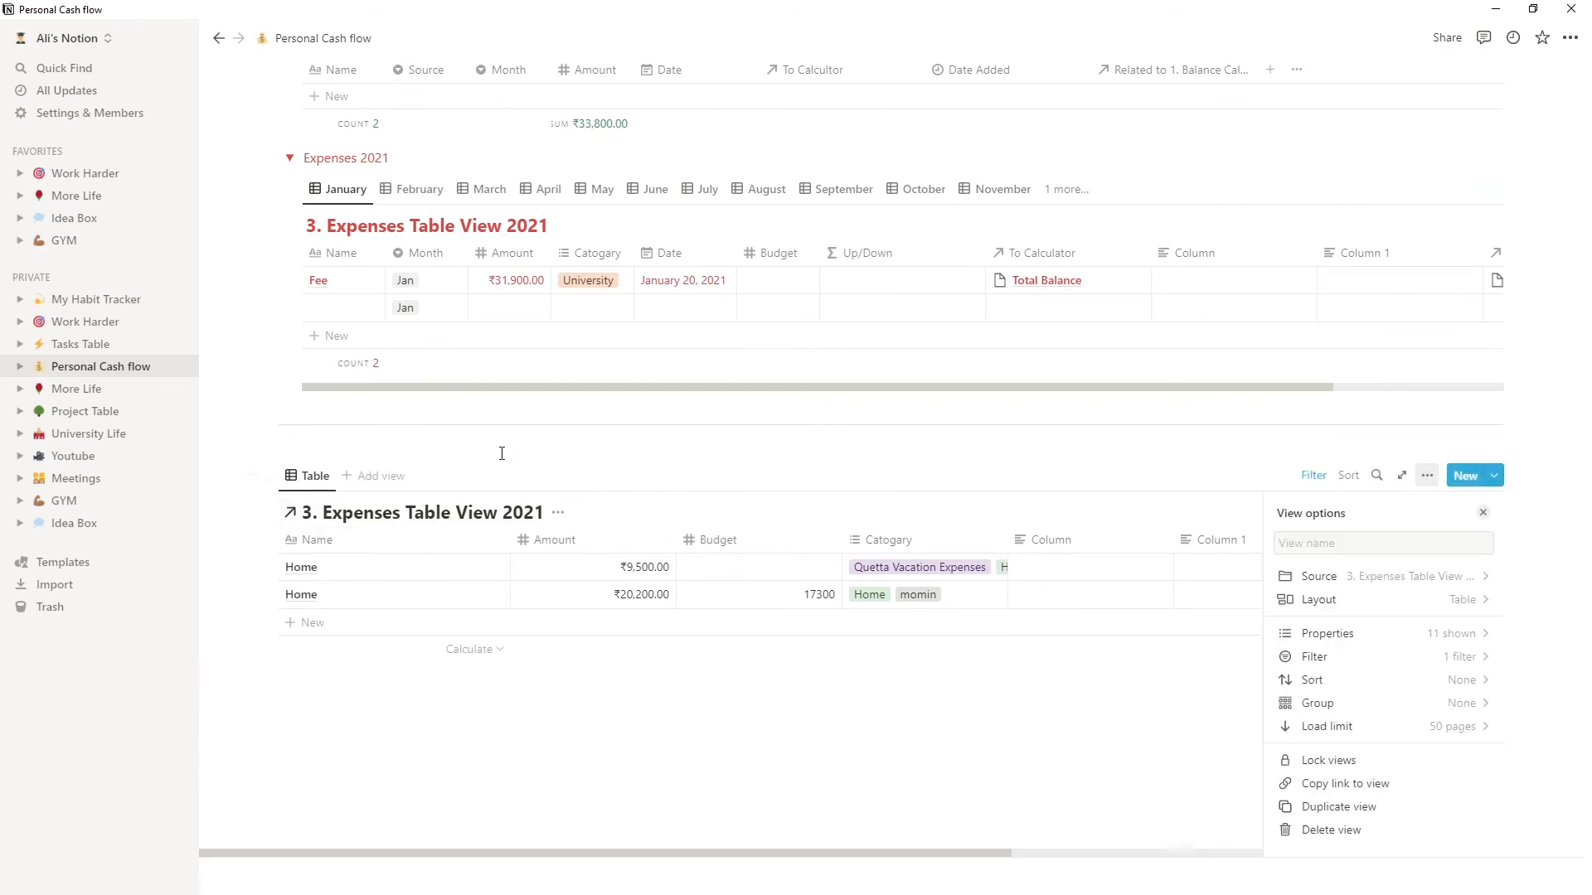
{"action": "left_click", "coordinate": [1364, 654]}
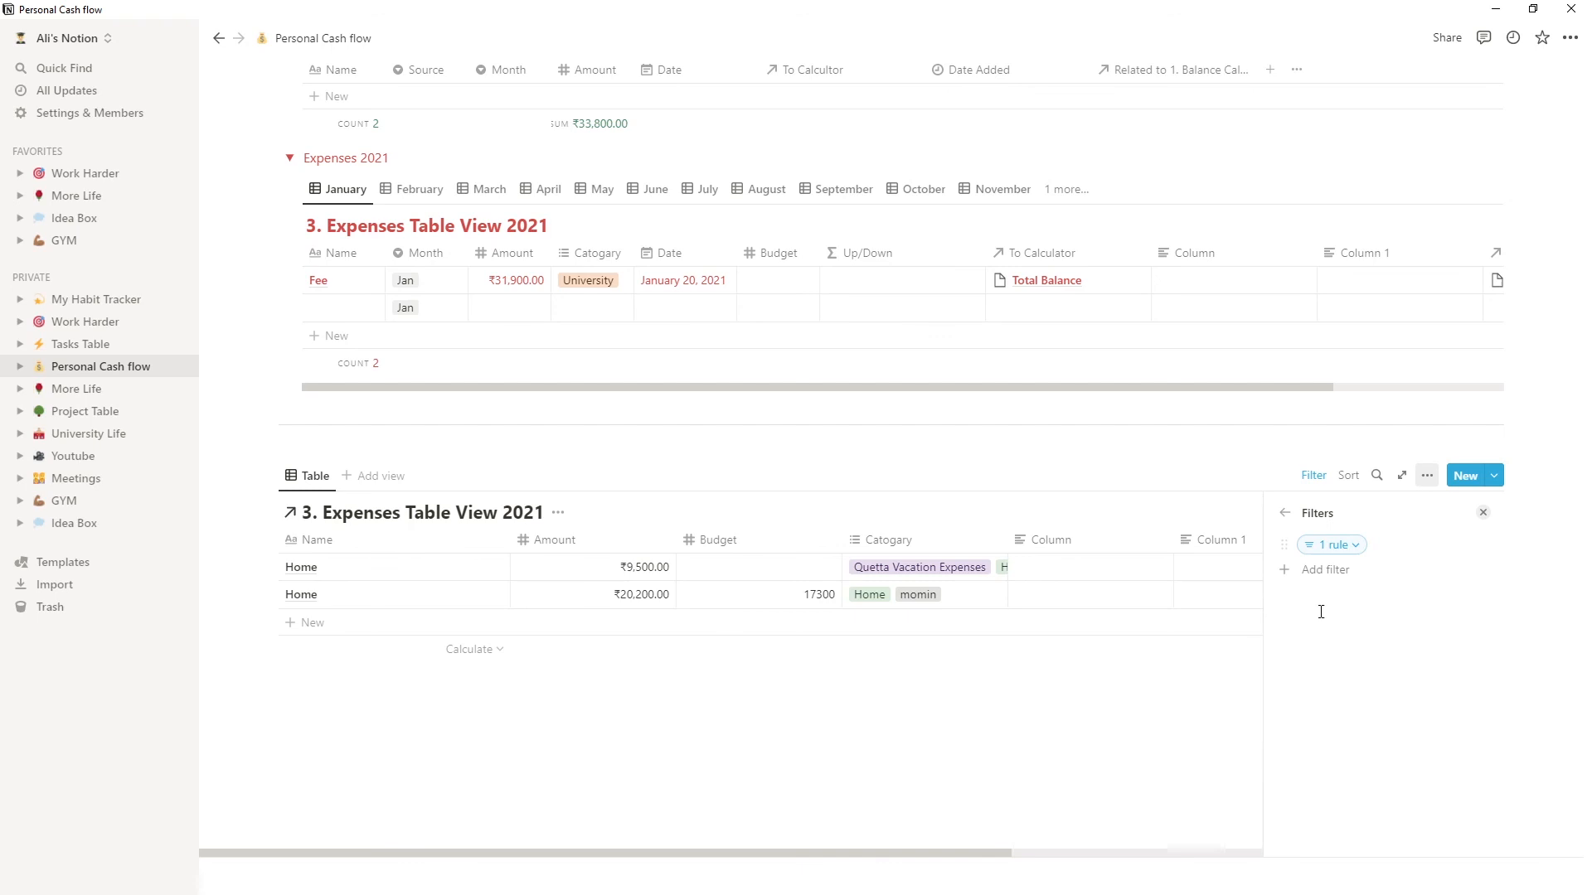
{"action": "left_click", "coordinate": [1333, 545]}
{"action": "left_click", "coordinate": [1424, 583]}
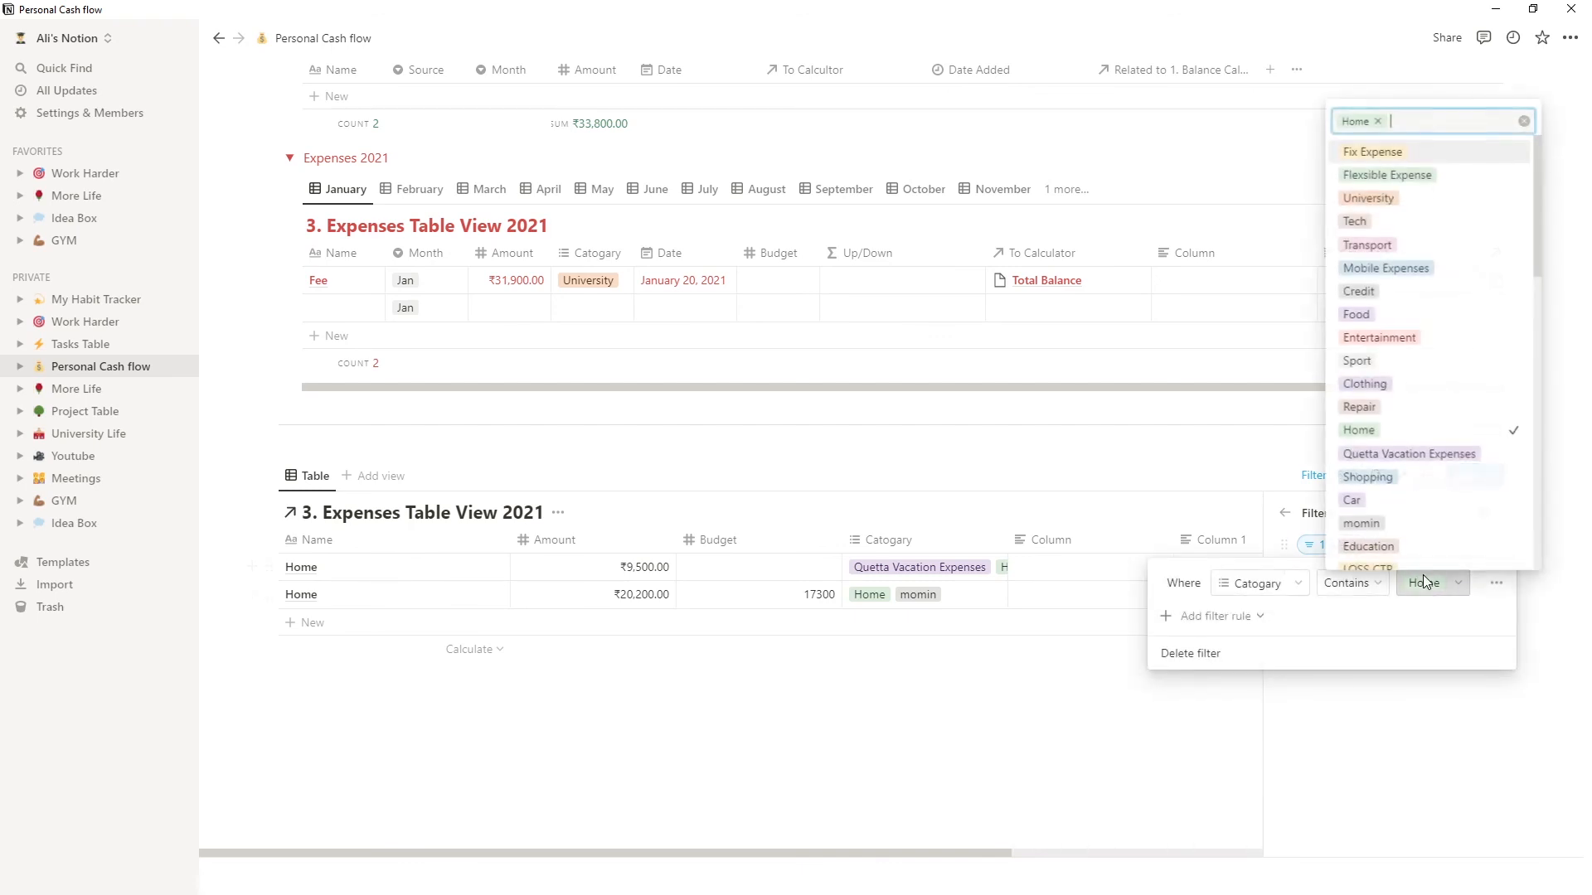
{"action": "left_click", "coordinate": [1366, 372]}
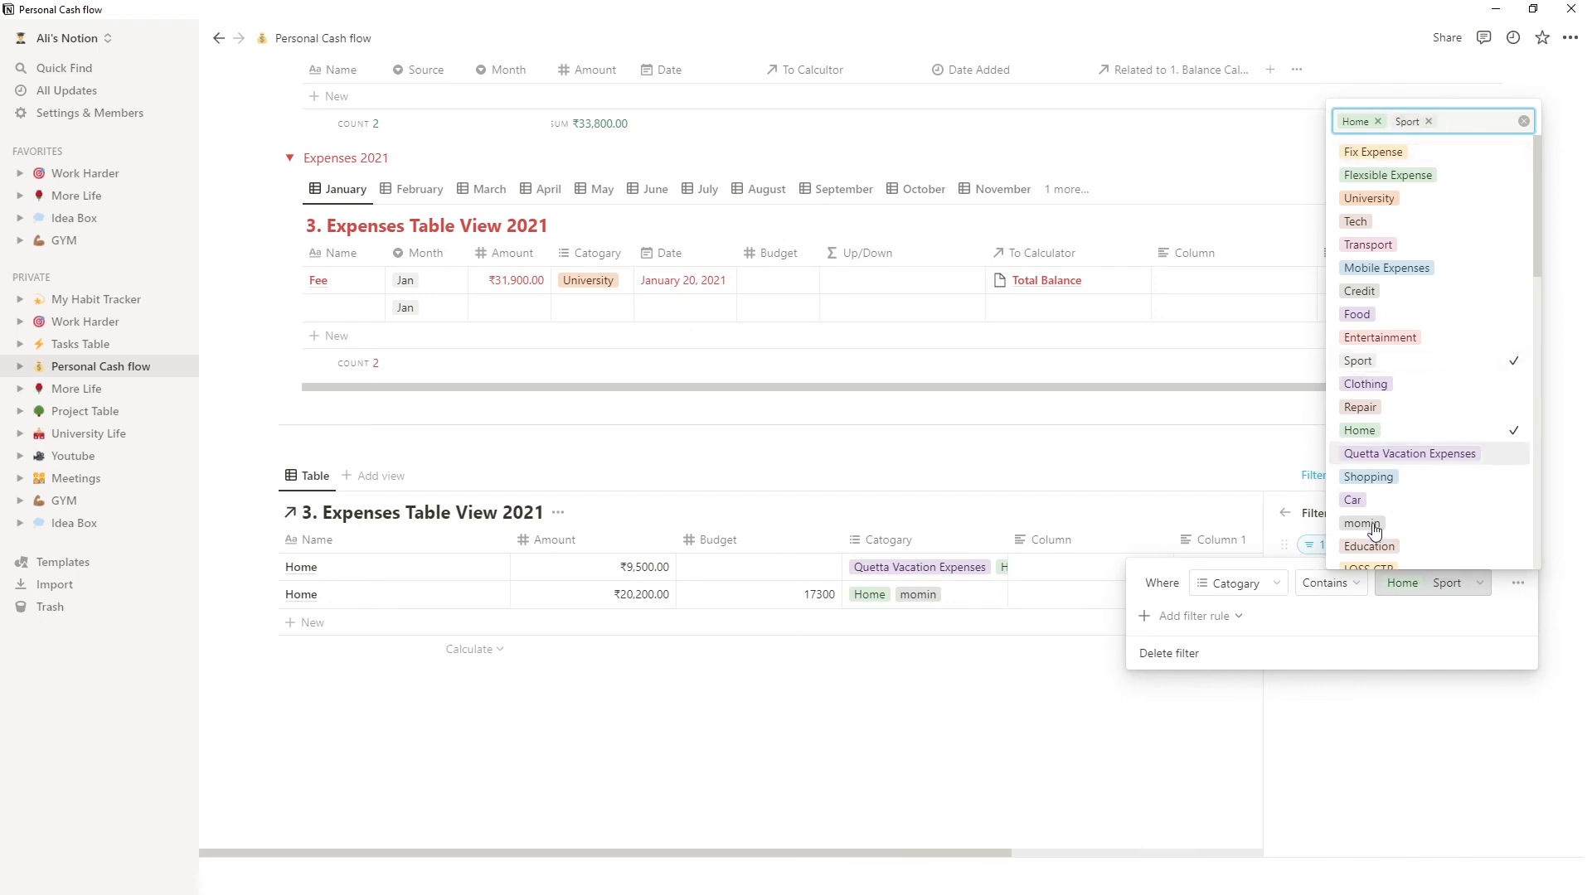
{"action": "left_click", "coordinate": [1361, 699]}
{"action": "left_click", "coordinate": [1407, 584]}
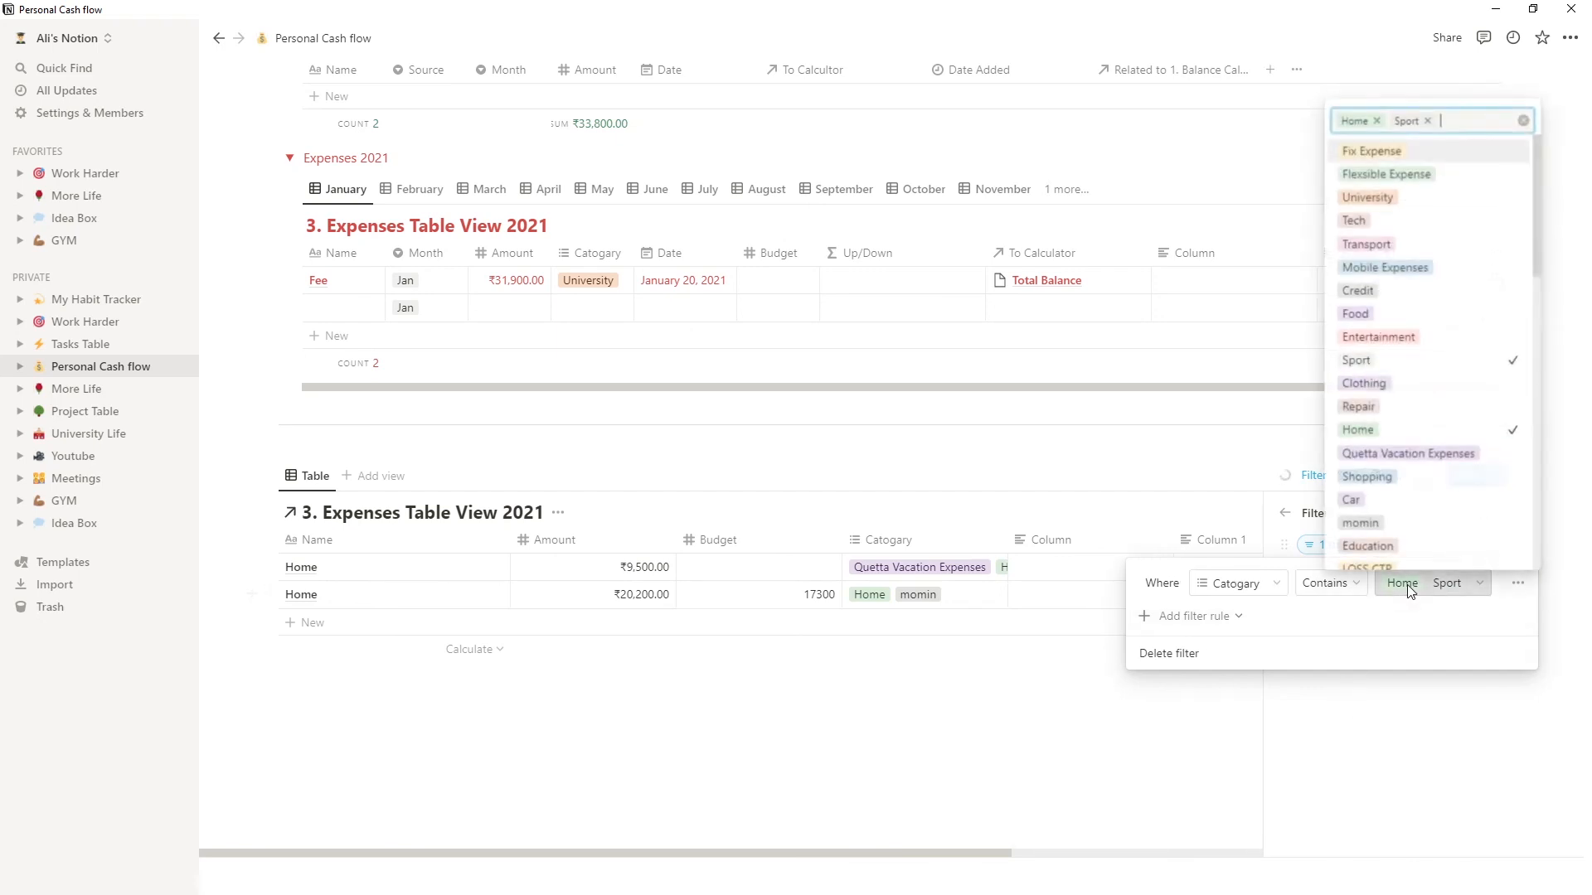
{"action": "left_click", "coordinate": [1378, 121]}
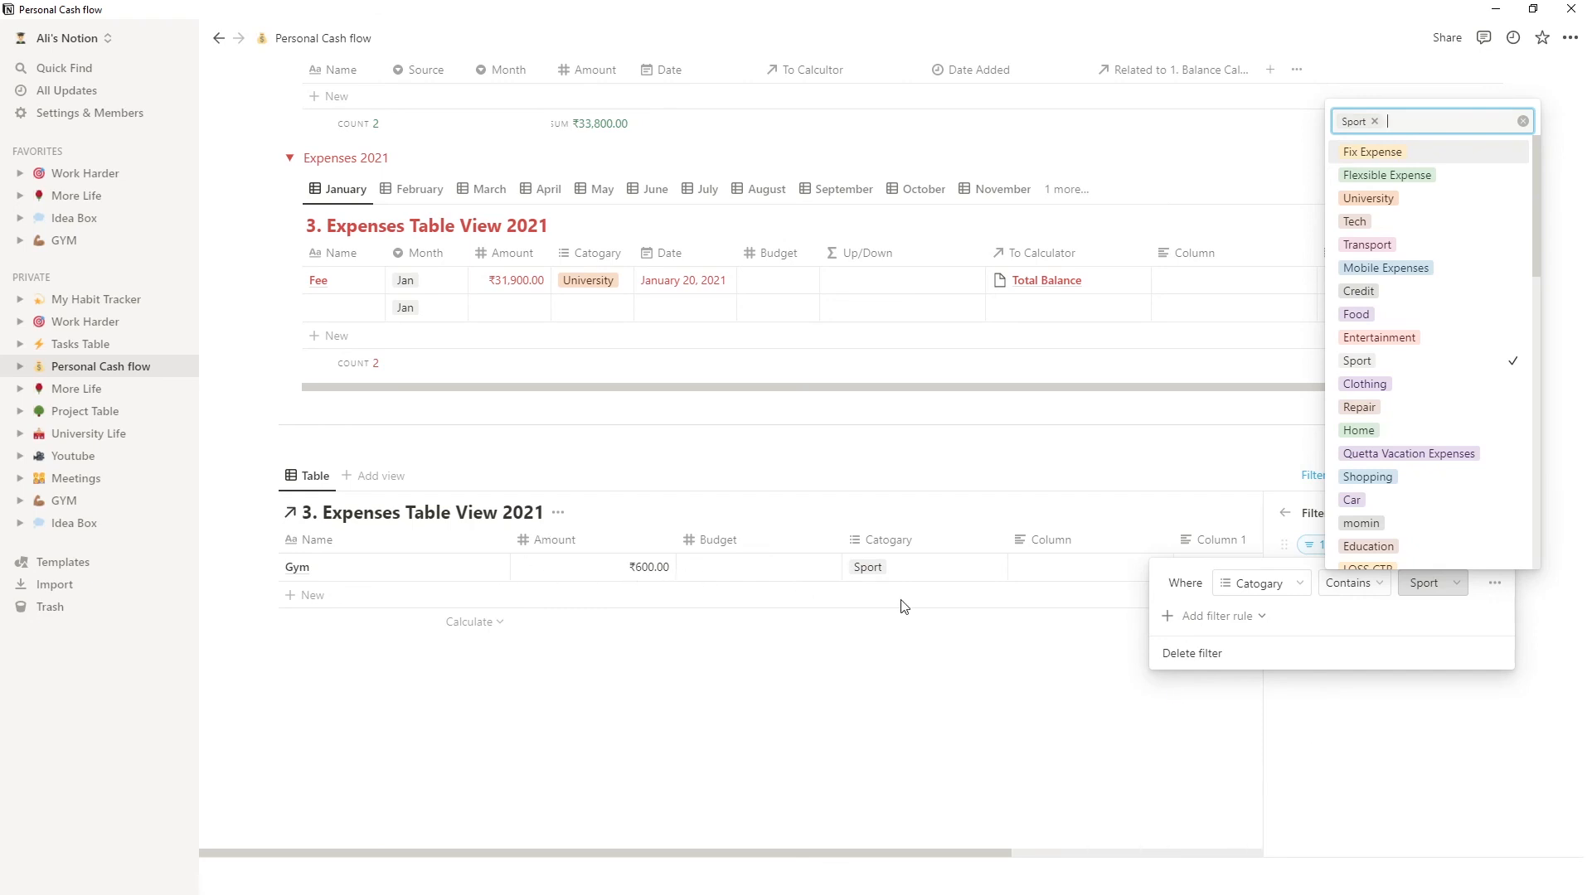
Step: Replace Sport with Clothing in the Catogary filter of that linked expenses table and close the view options
{"action": "left_click", "coordinate": [1380, 386]}
{"action": "left_click", "coordinate": [1376, 122]}
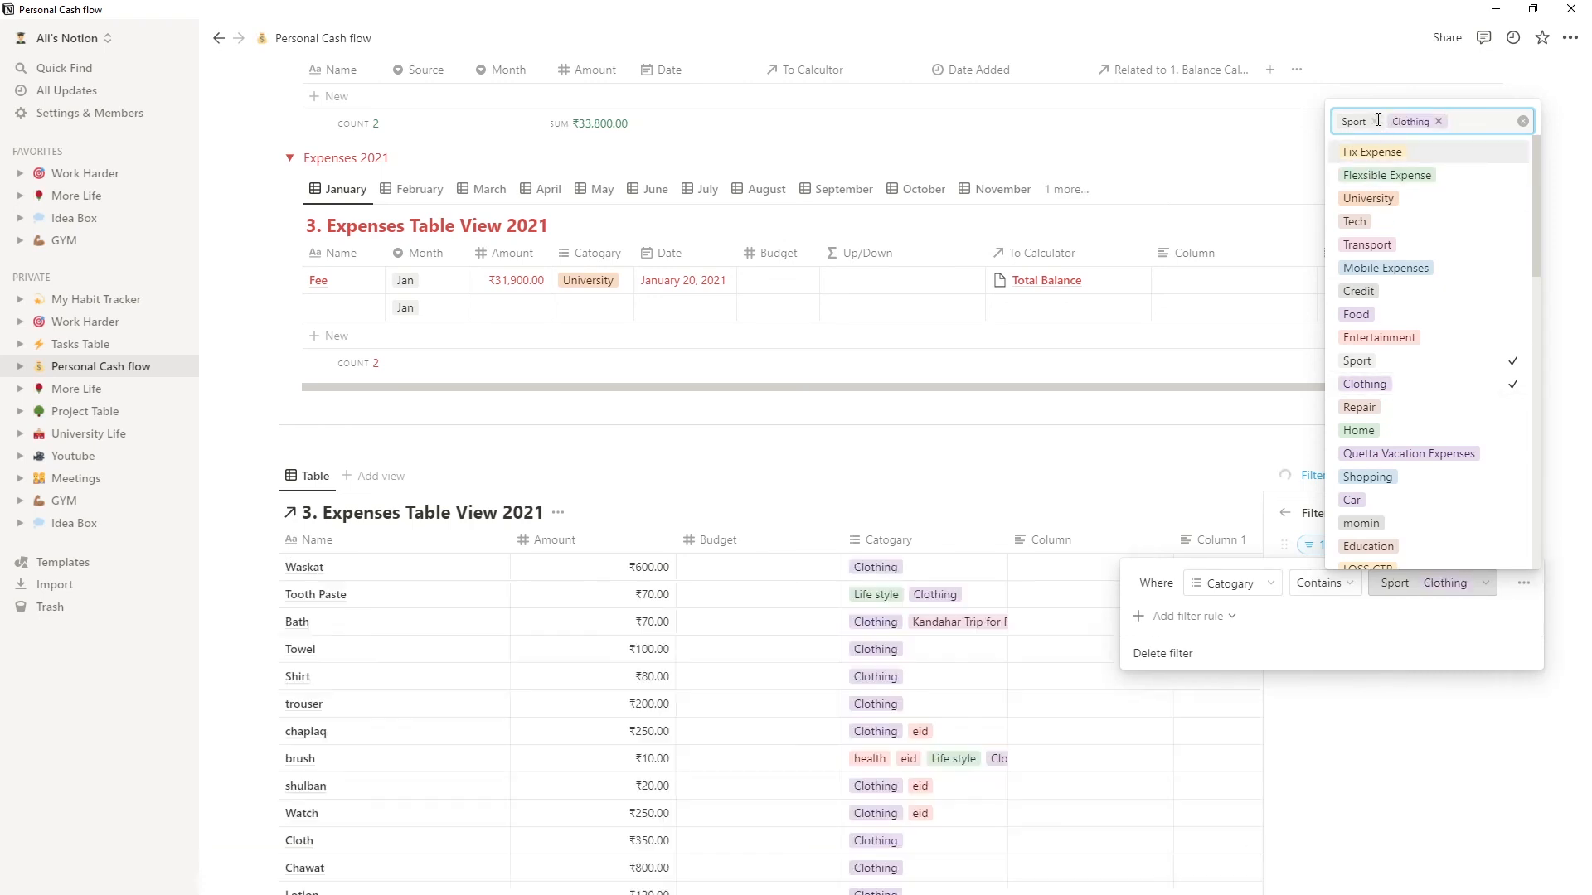
{"action": "left_click", "coordinate": [1458, 744]}
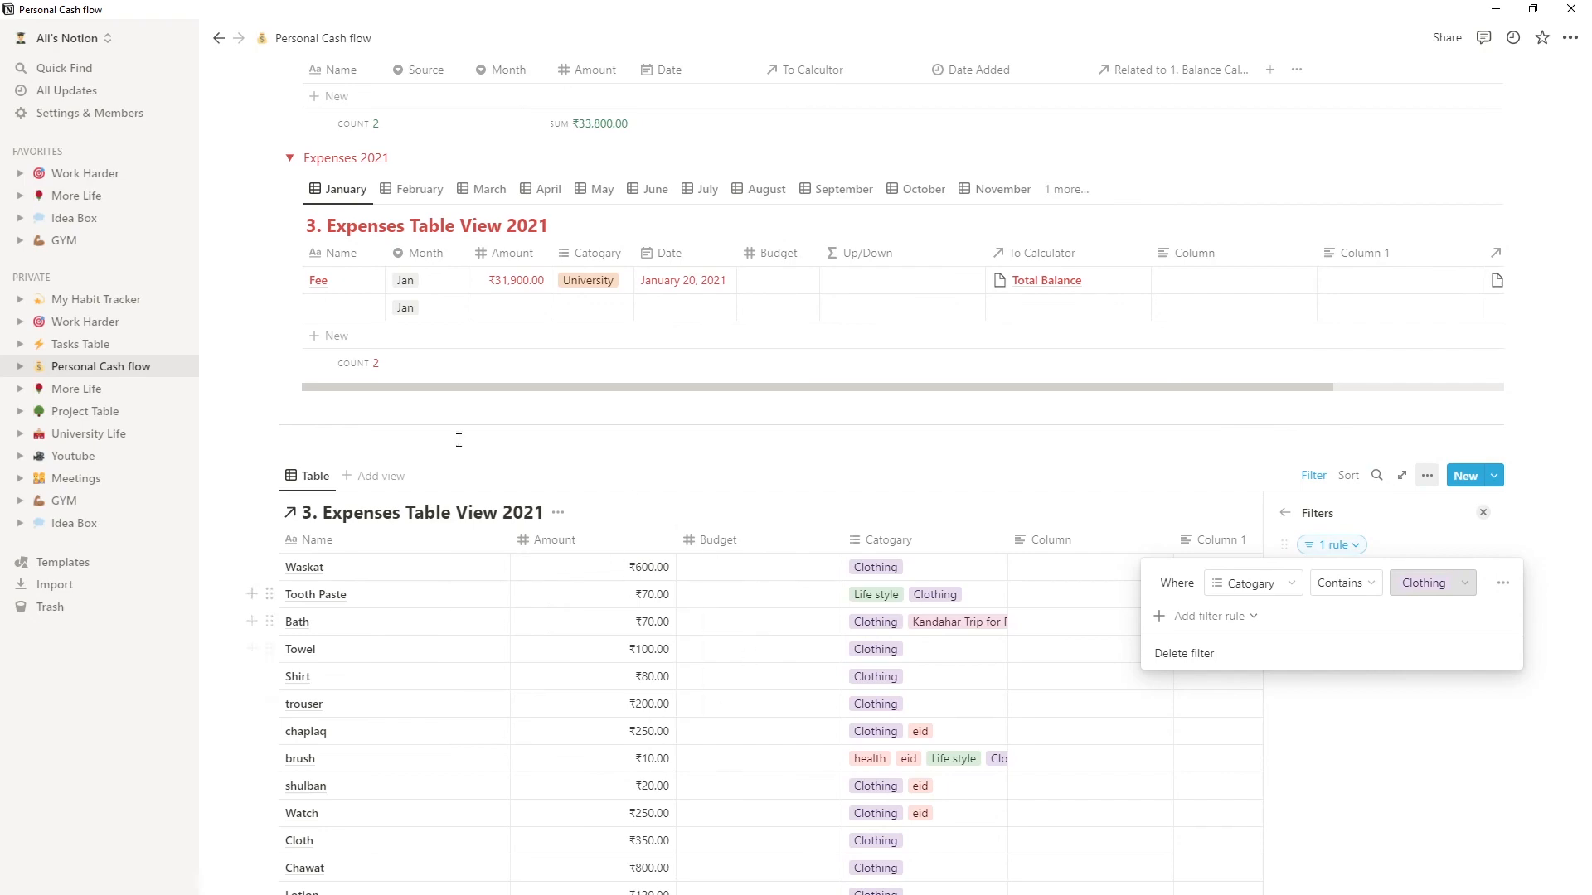
{"action": "left_click", "coordinate": [246, 402]}
Step: Look back over the Personal Cash flow page from the filtered expenses table up to the Total Income & Expense table
{"action": "scroll", "coordinate": [356, 448], "scroll_direction": "up", "scroll_amount": 4}
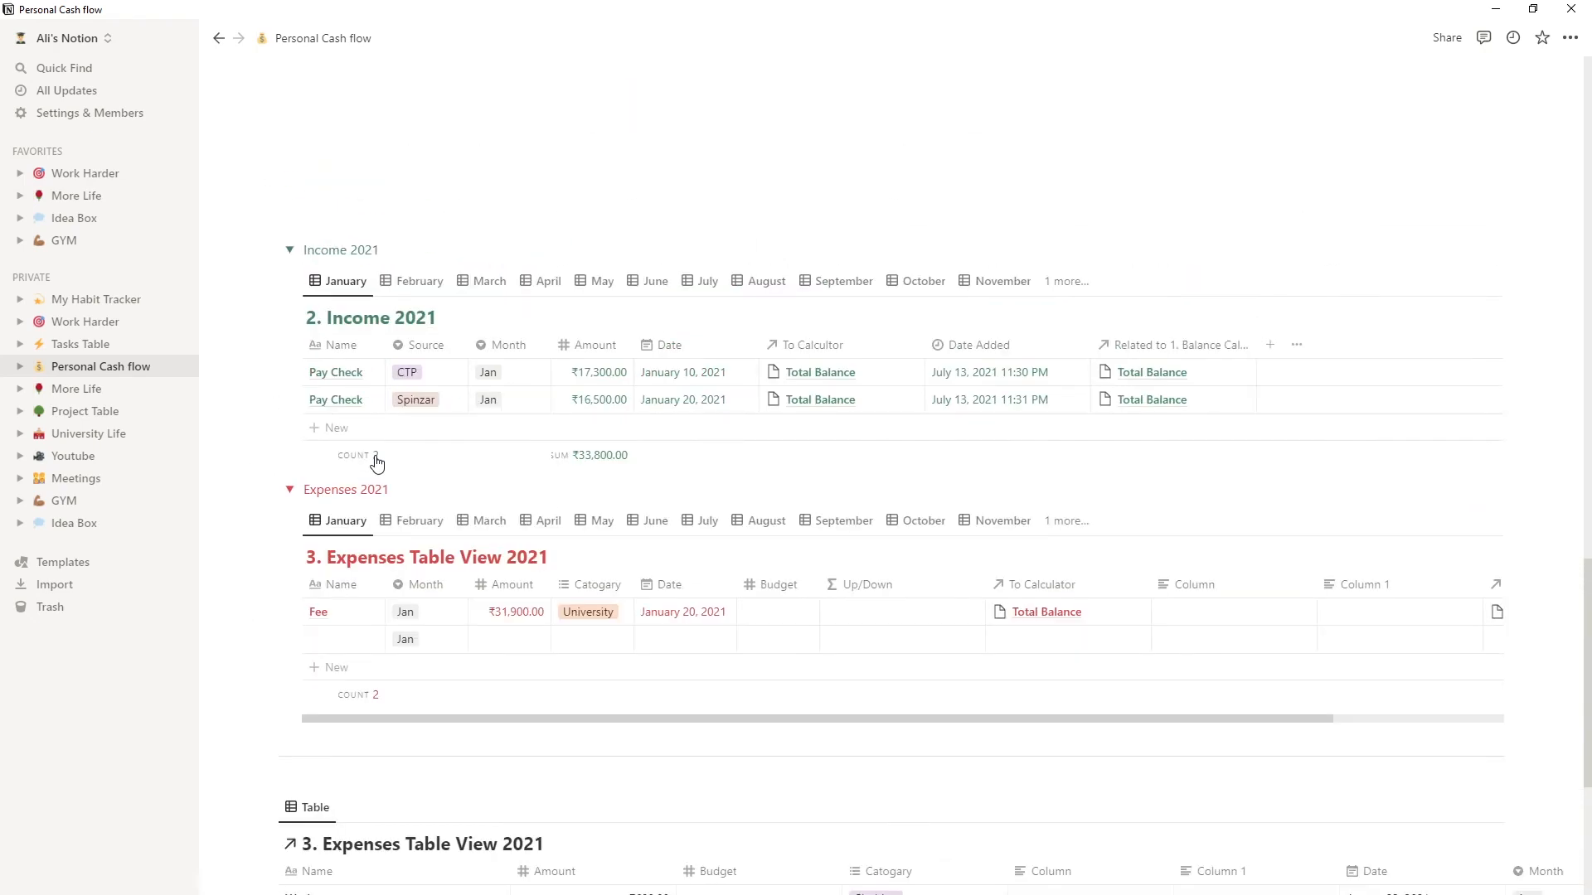
{"action": "scroll", "coordinate": [375, 462], "scroll_direction": "down", "scroll_amount": 8}
{"action": "scroll", "coordinate": [377, 461], "scroll_direction": "up", "scroll_amount": 15}
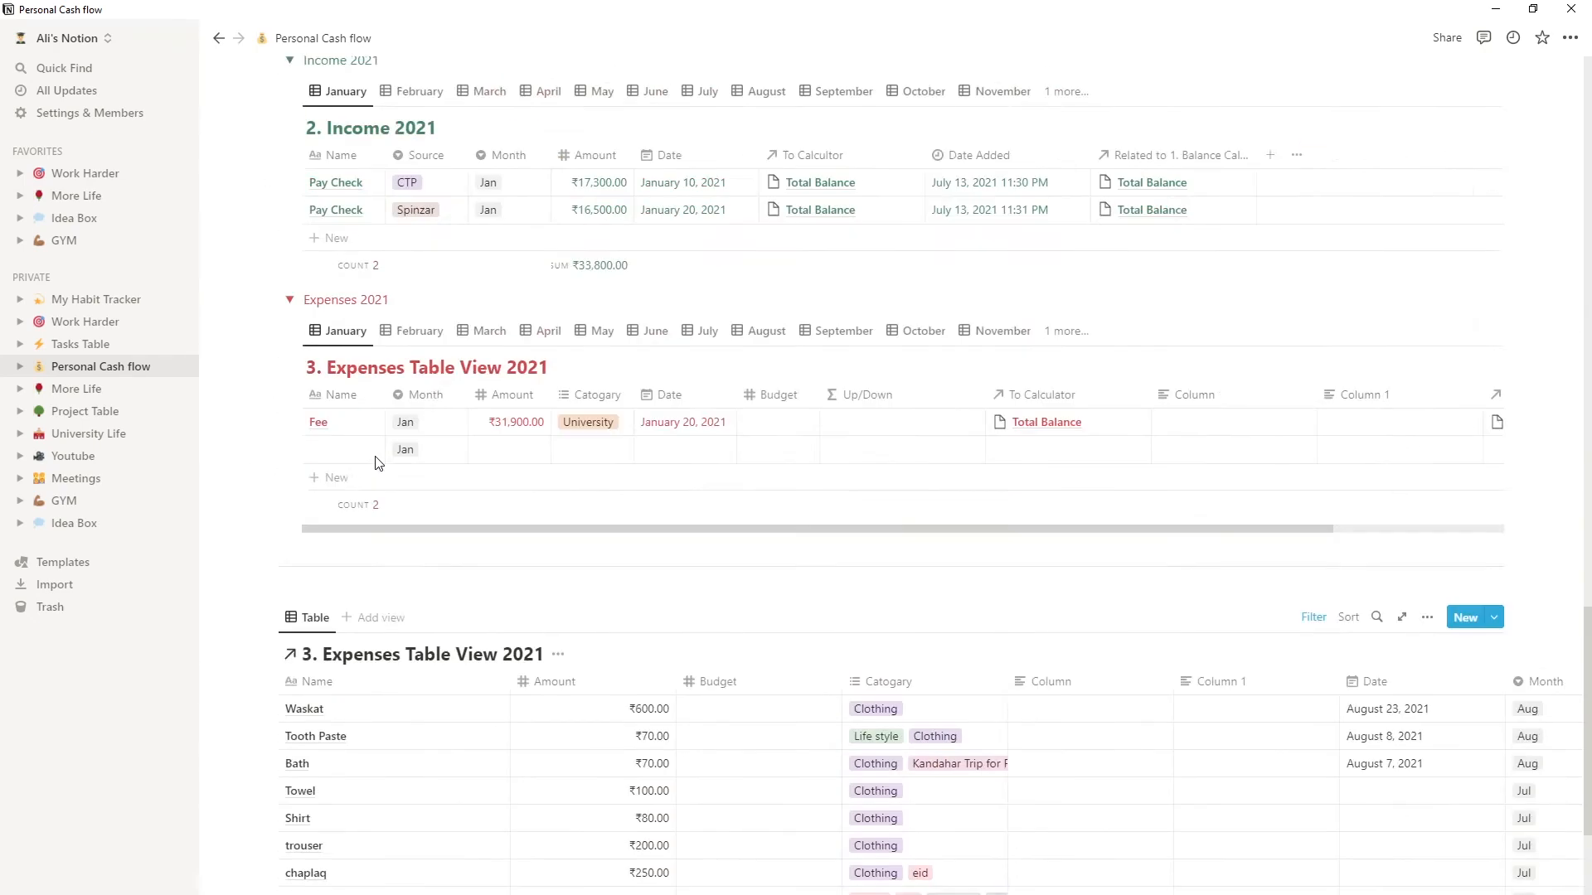
{"action": "scroll", "coordinate": [398, 464], "scroll_direction": "up", "scroll_amount": 20}
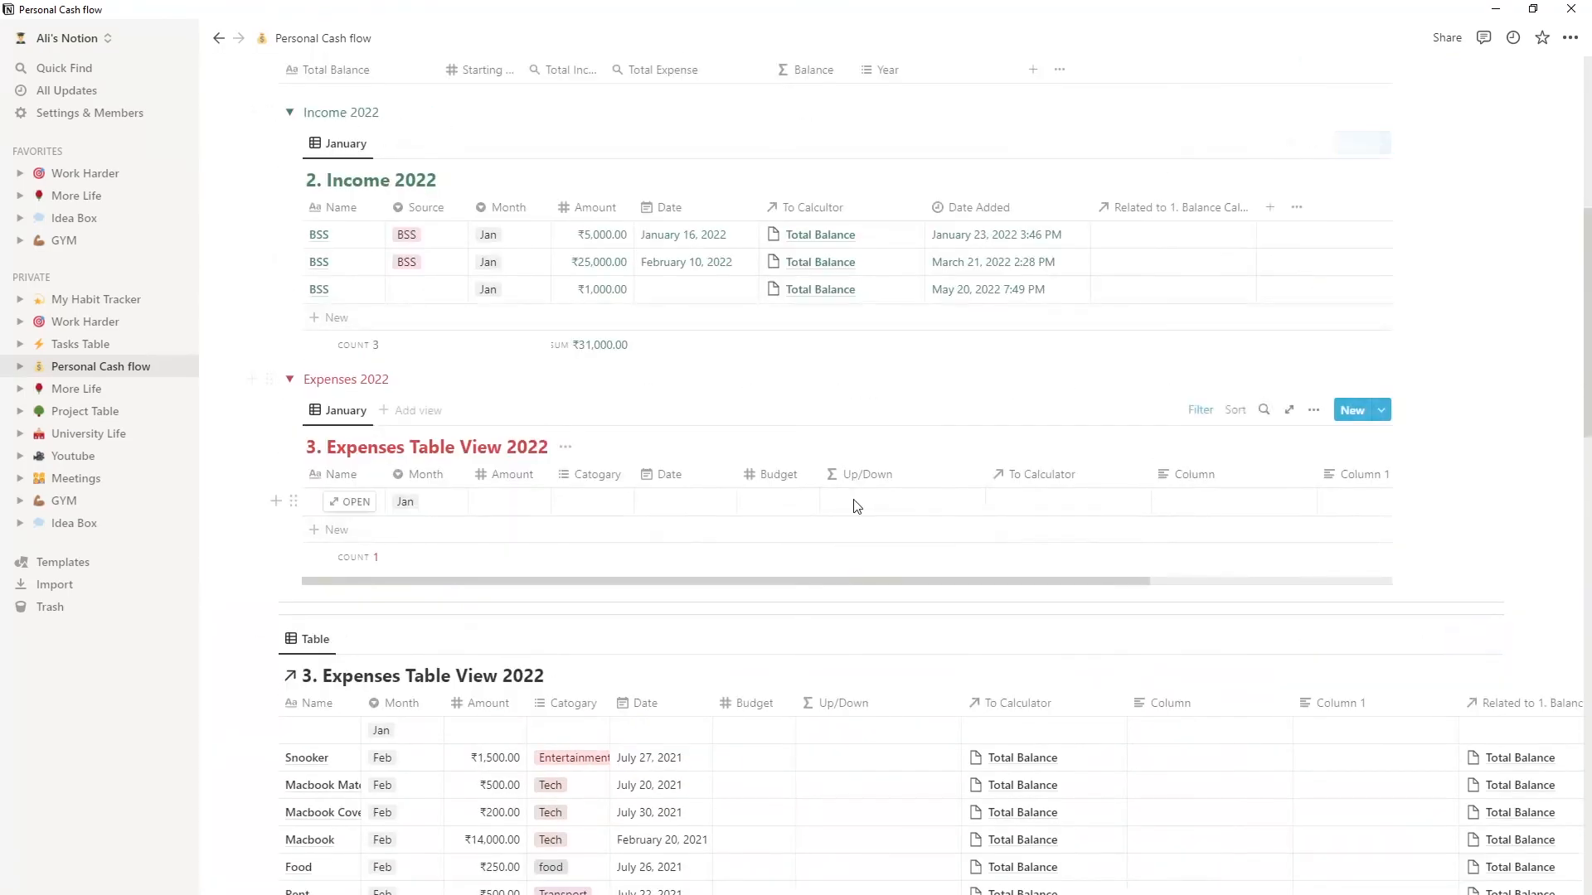
{"action": "scroll", "coordinate": [857, 507], "scroll_direction": "up", "scroll_amount": 2}
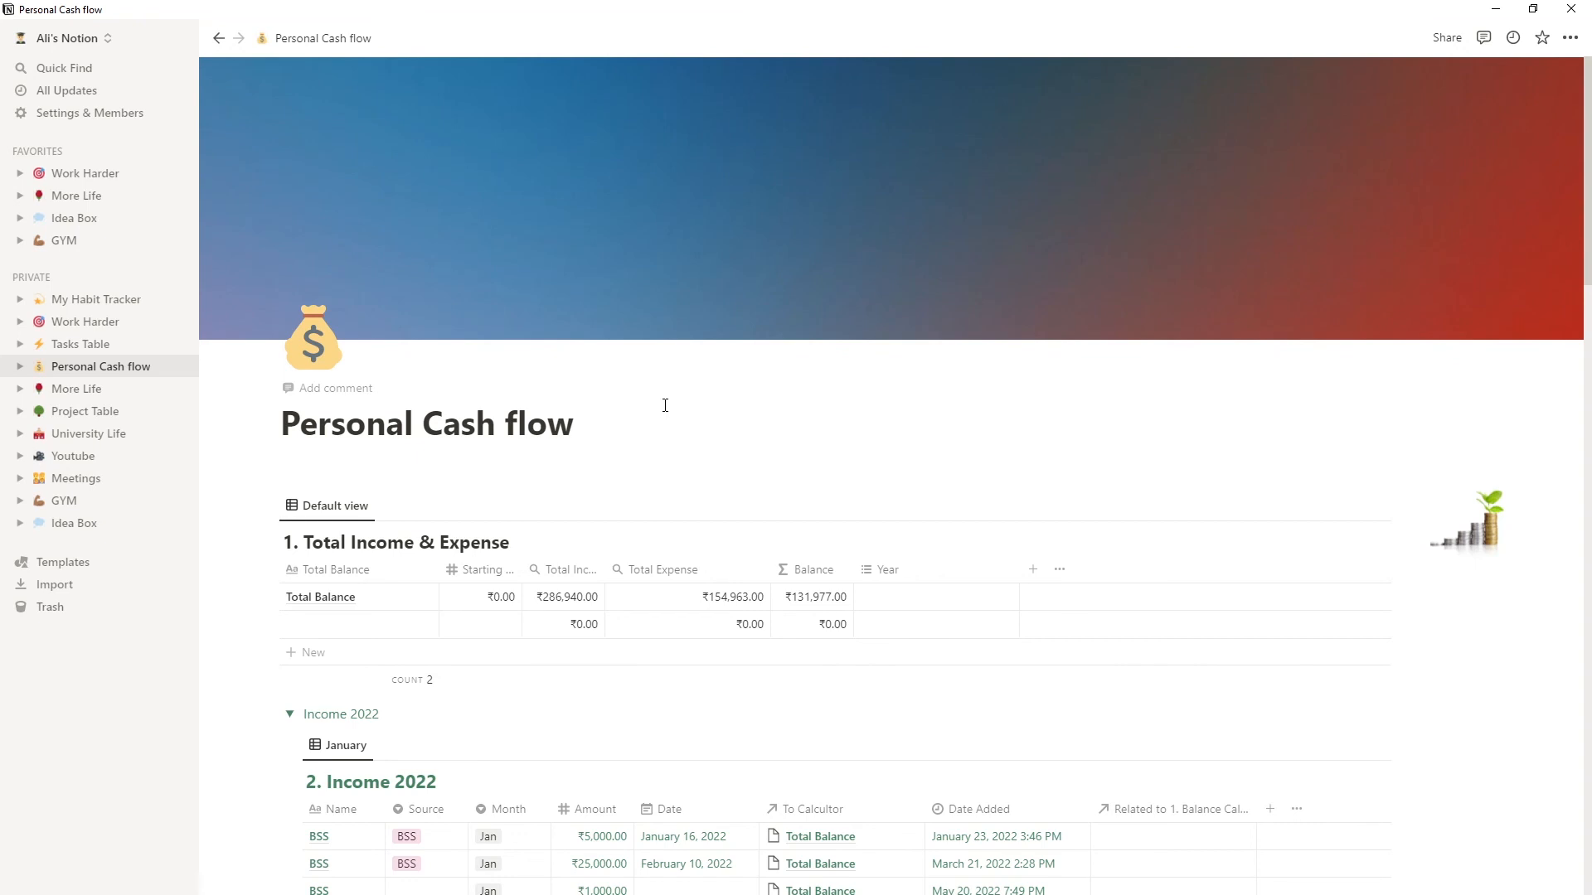
Step: Open the Tasks Table page and view its Task Table and the Done table below it
{"action": "left_click", "coordinate": [79, 323]}
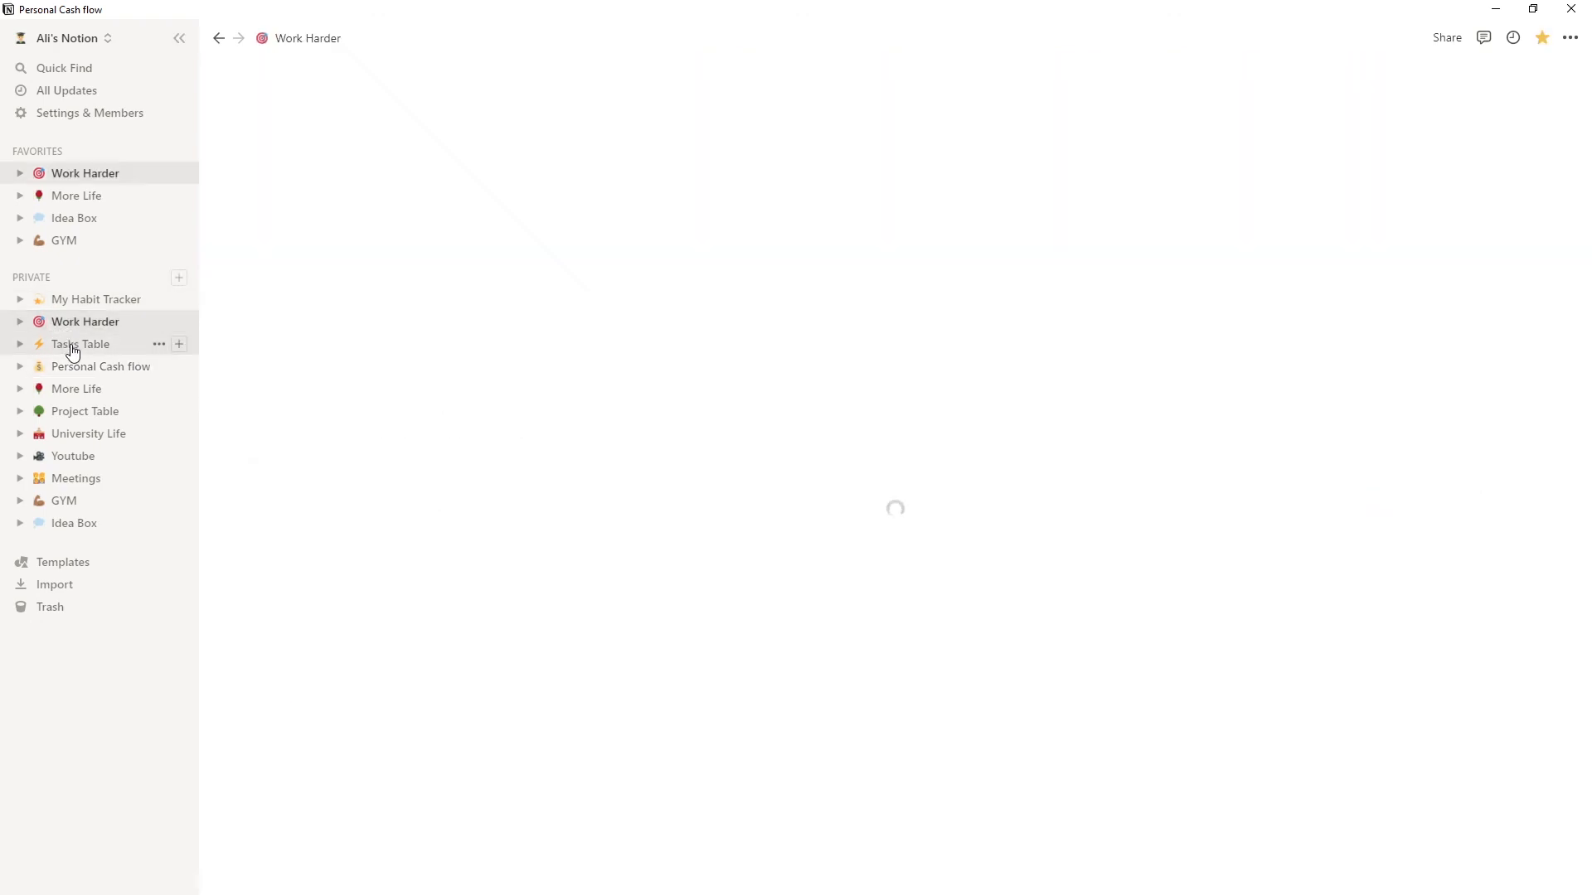
{"action": "left_click", "coordinate": [73, 351]}
{"action": "scroll", "coordinate": [535, 595], "scroll_direction": "down", "scroll_amount": 3}
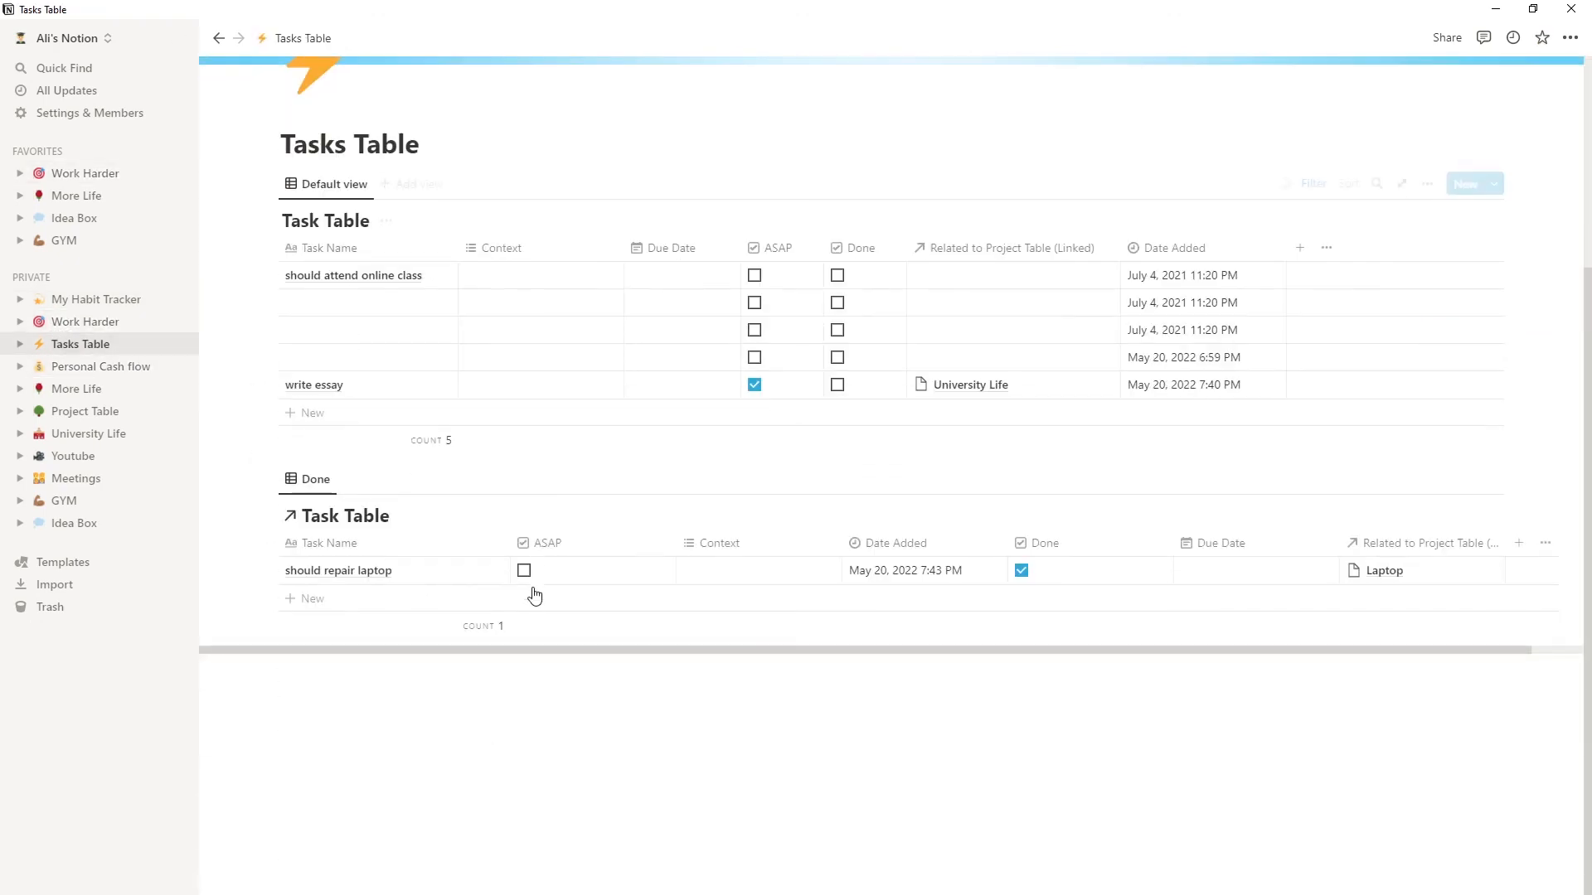